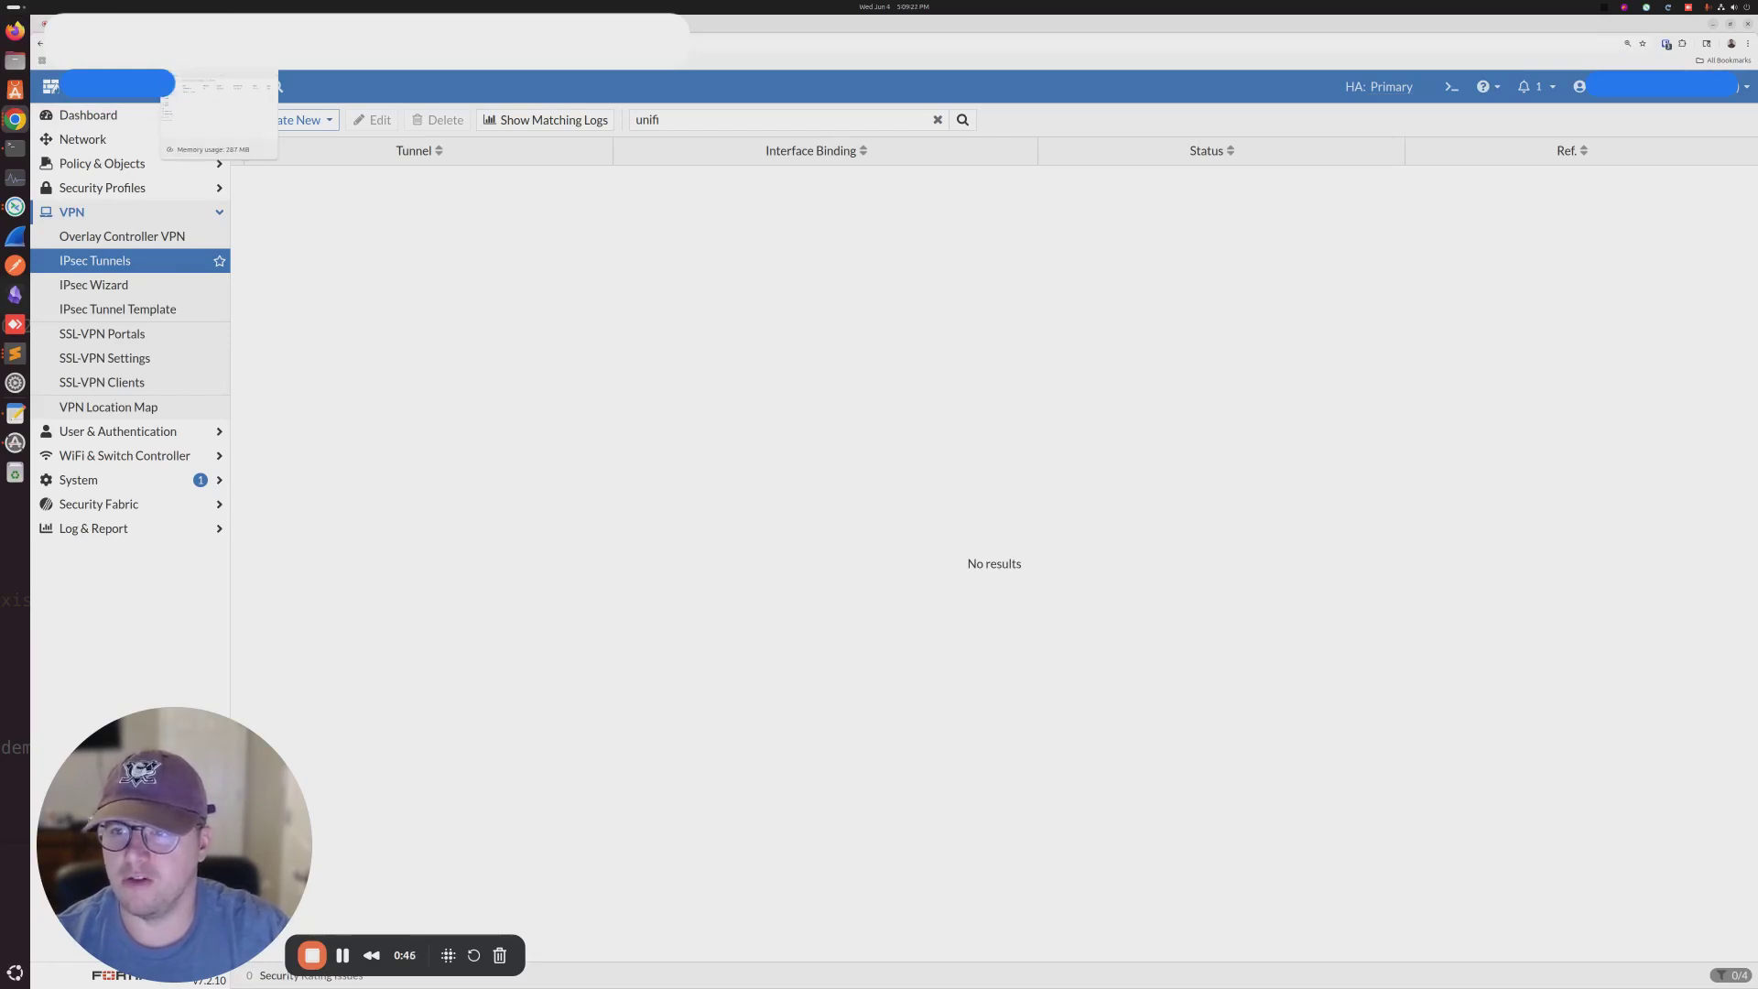
- Switch to the UniFi Network console and open its site-to-site VPN settings
key(ctrl+Tab)
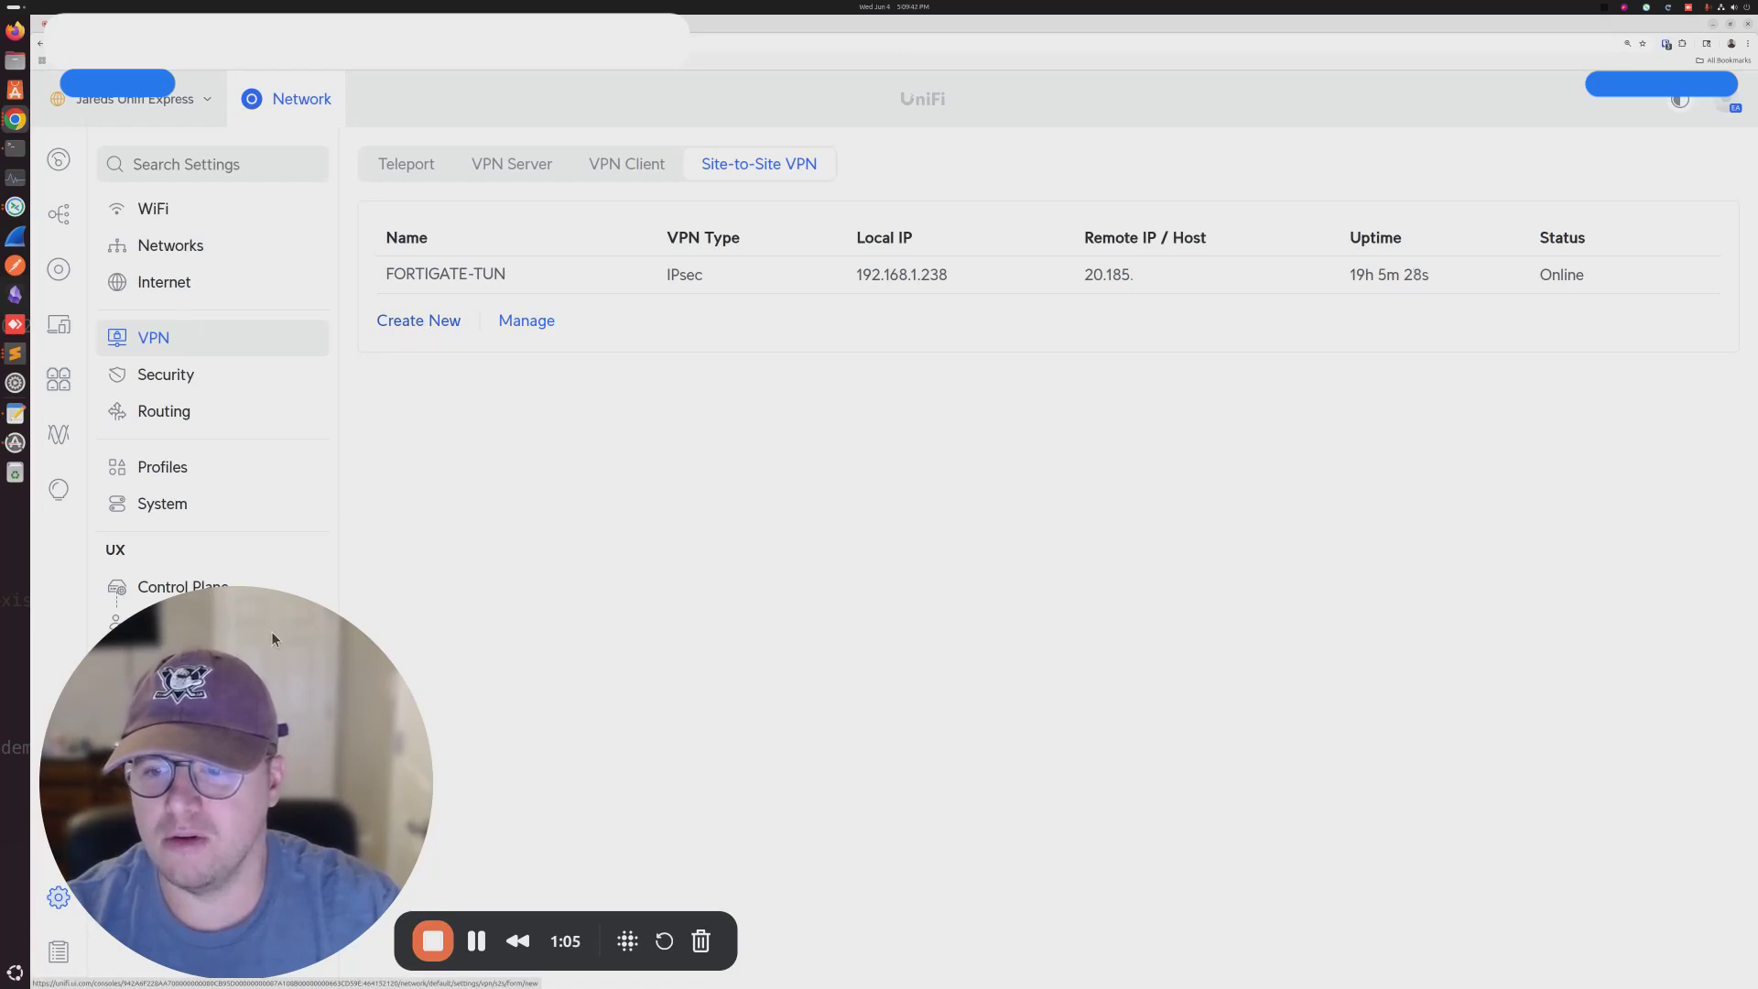
drag(271, 630, 1265, 675)
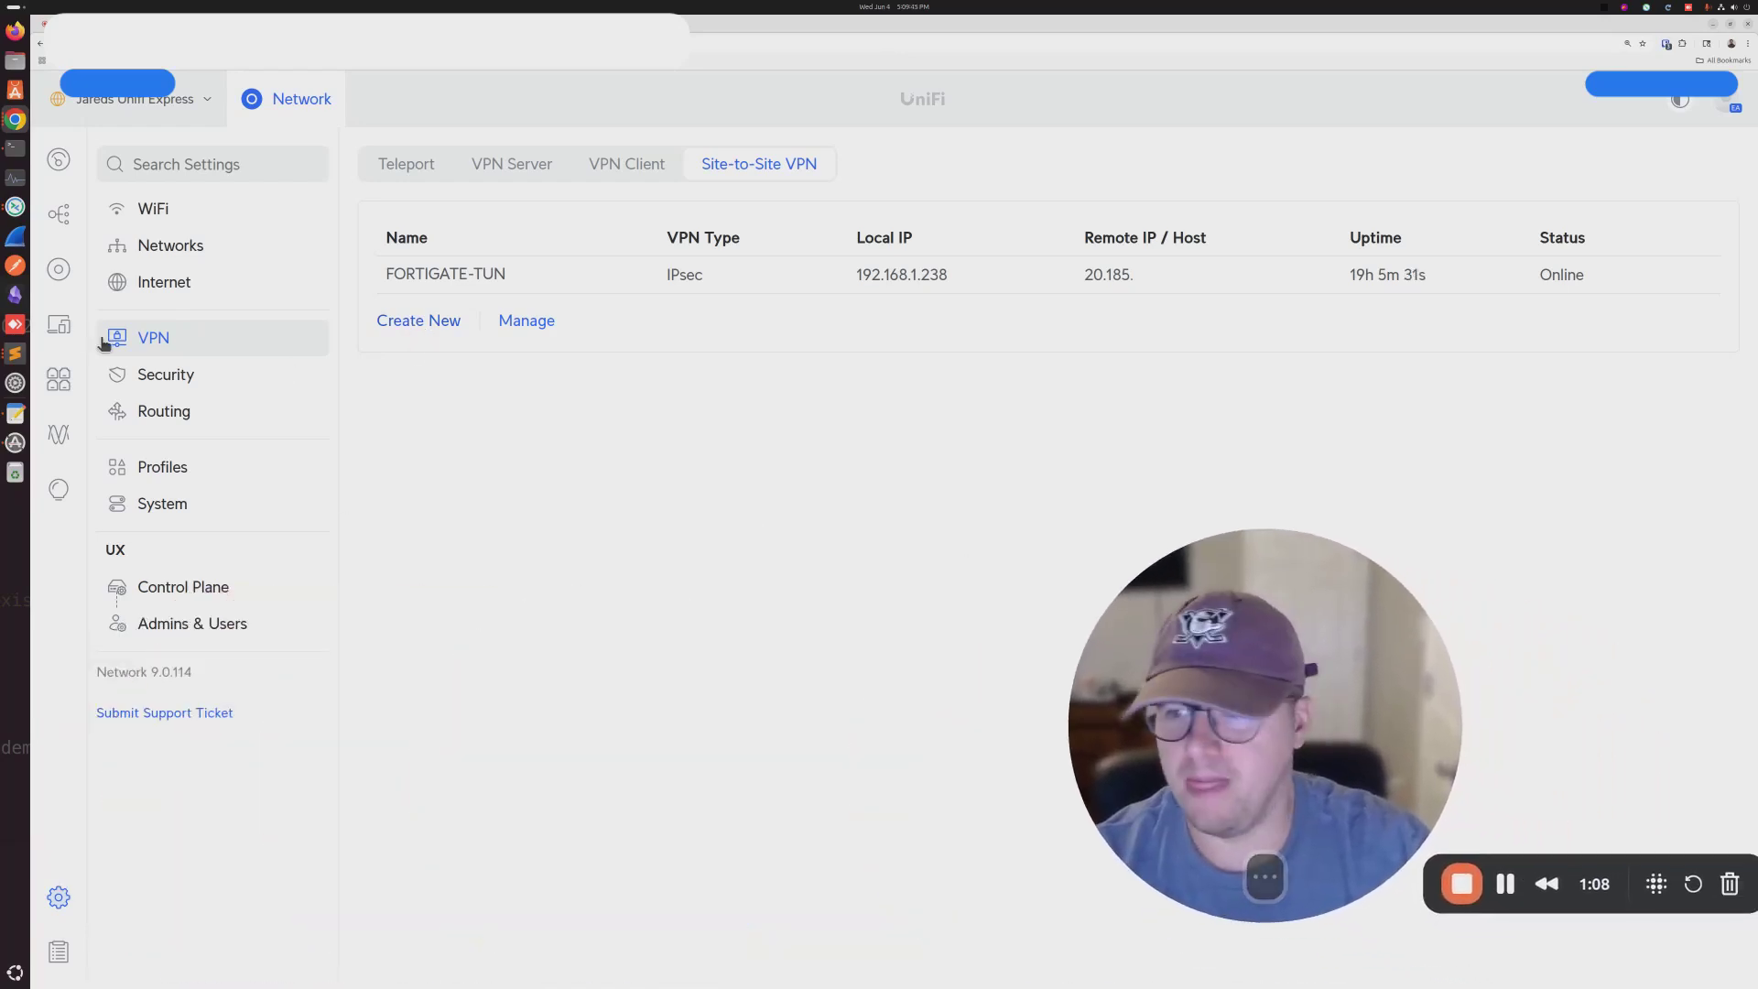
click(71, 279)
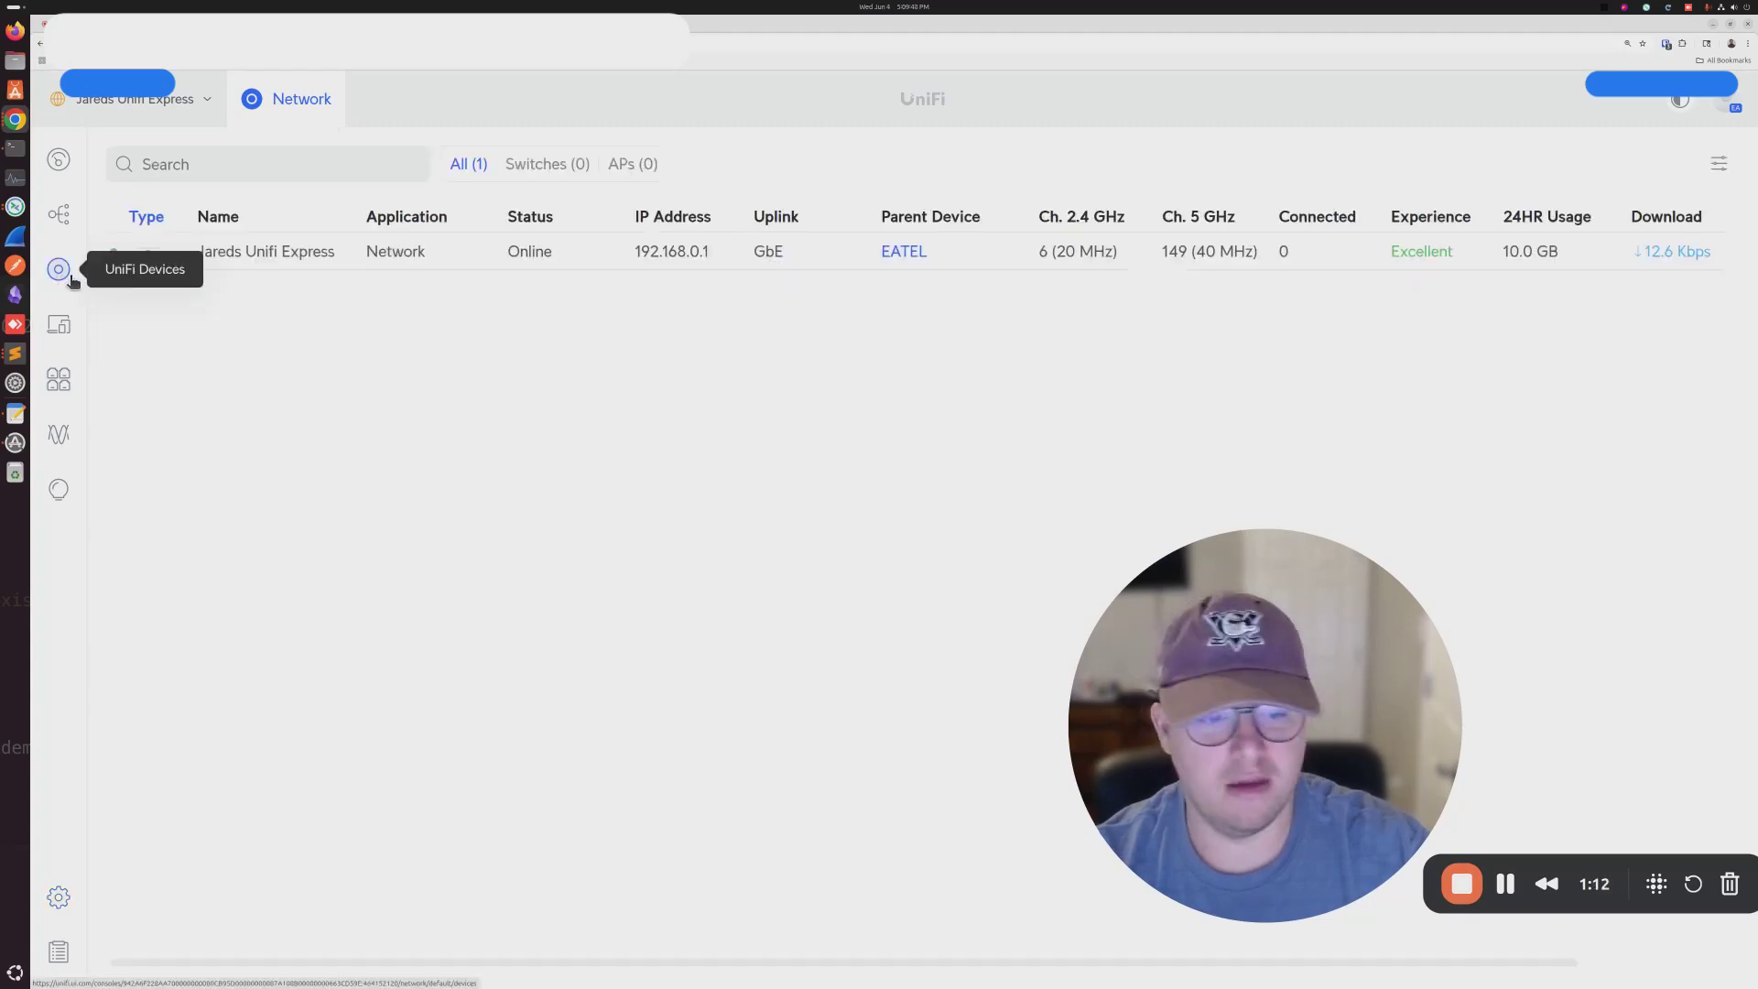
click(59, 900)
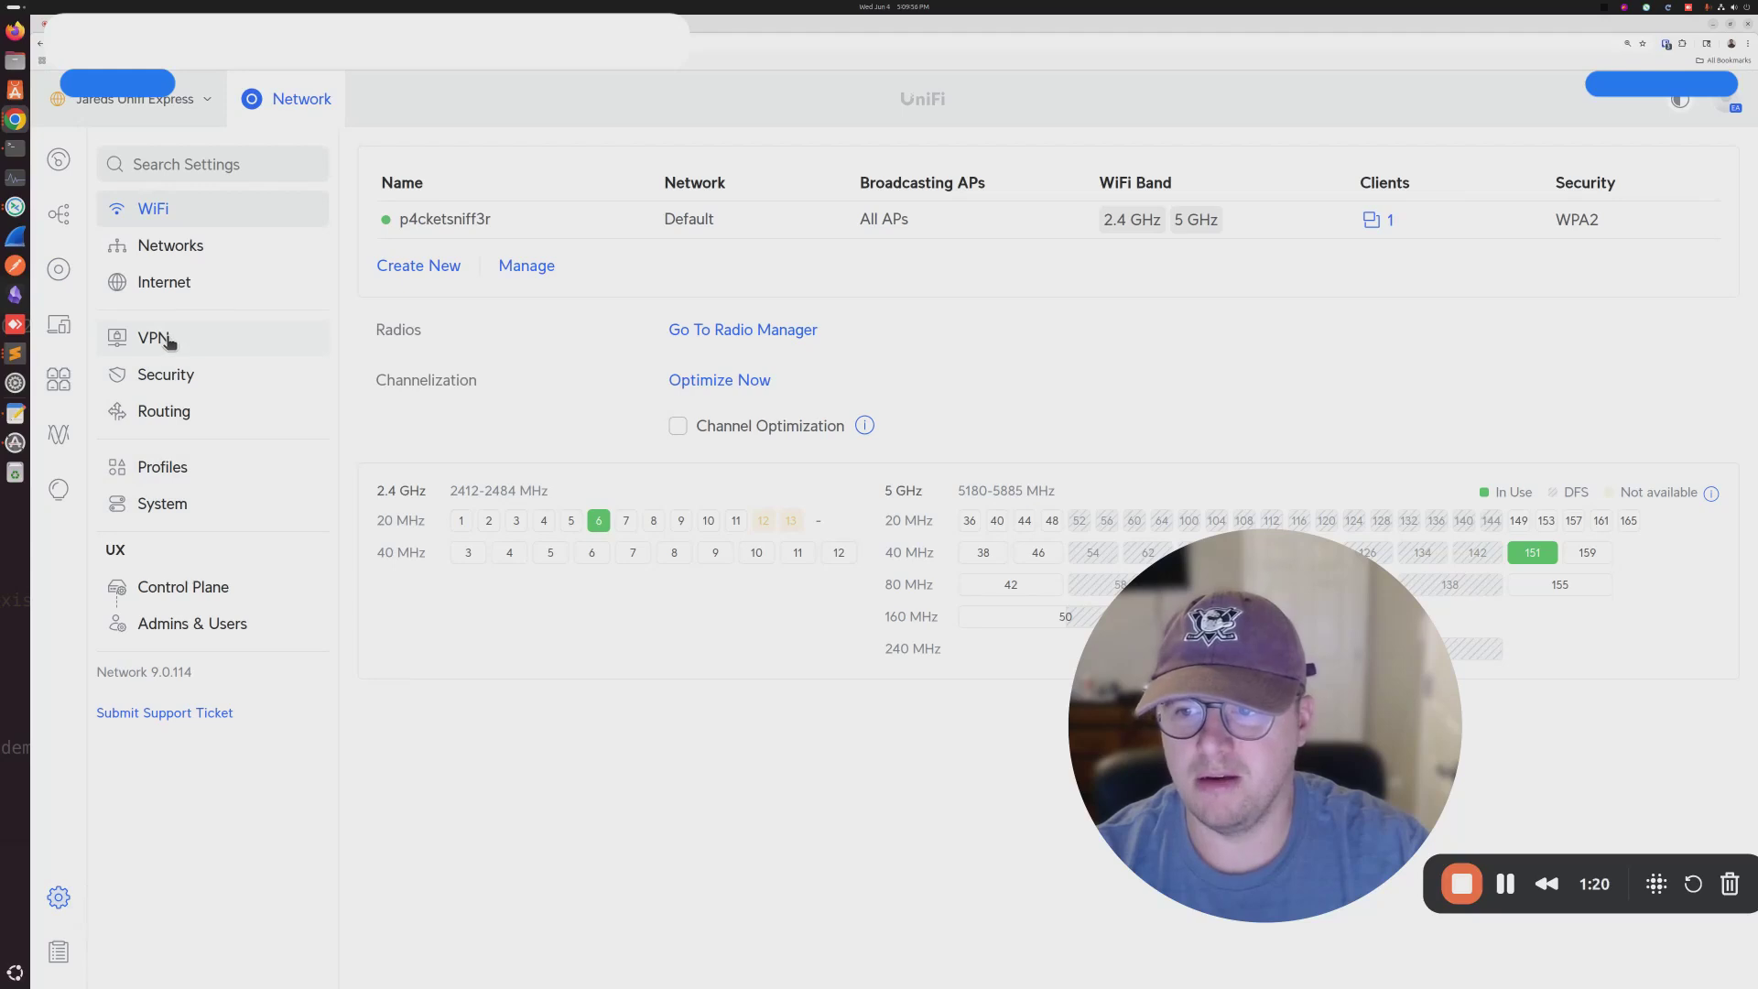
click(153, 338)
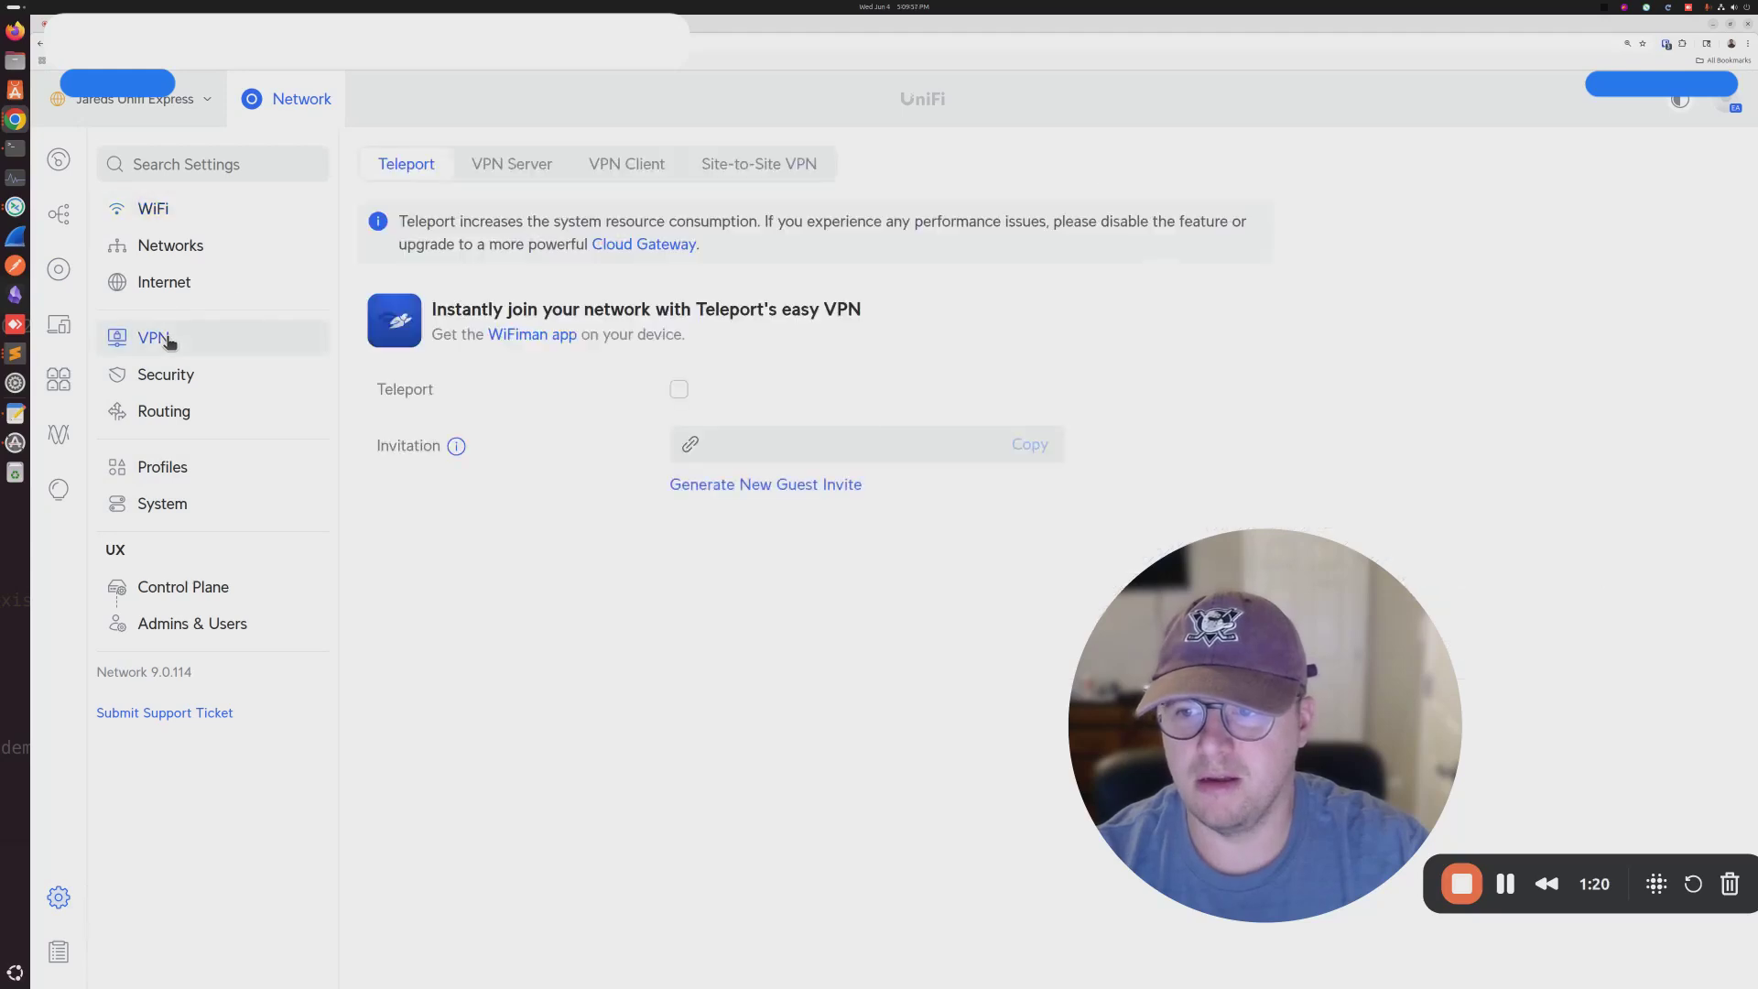
click(733, 166)
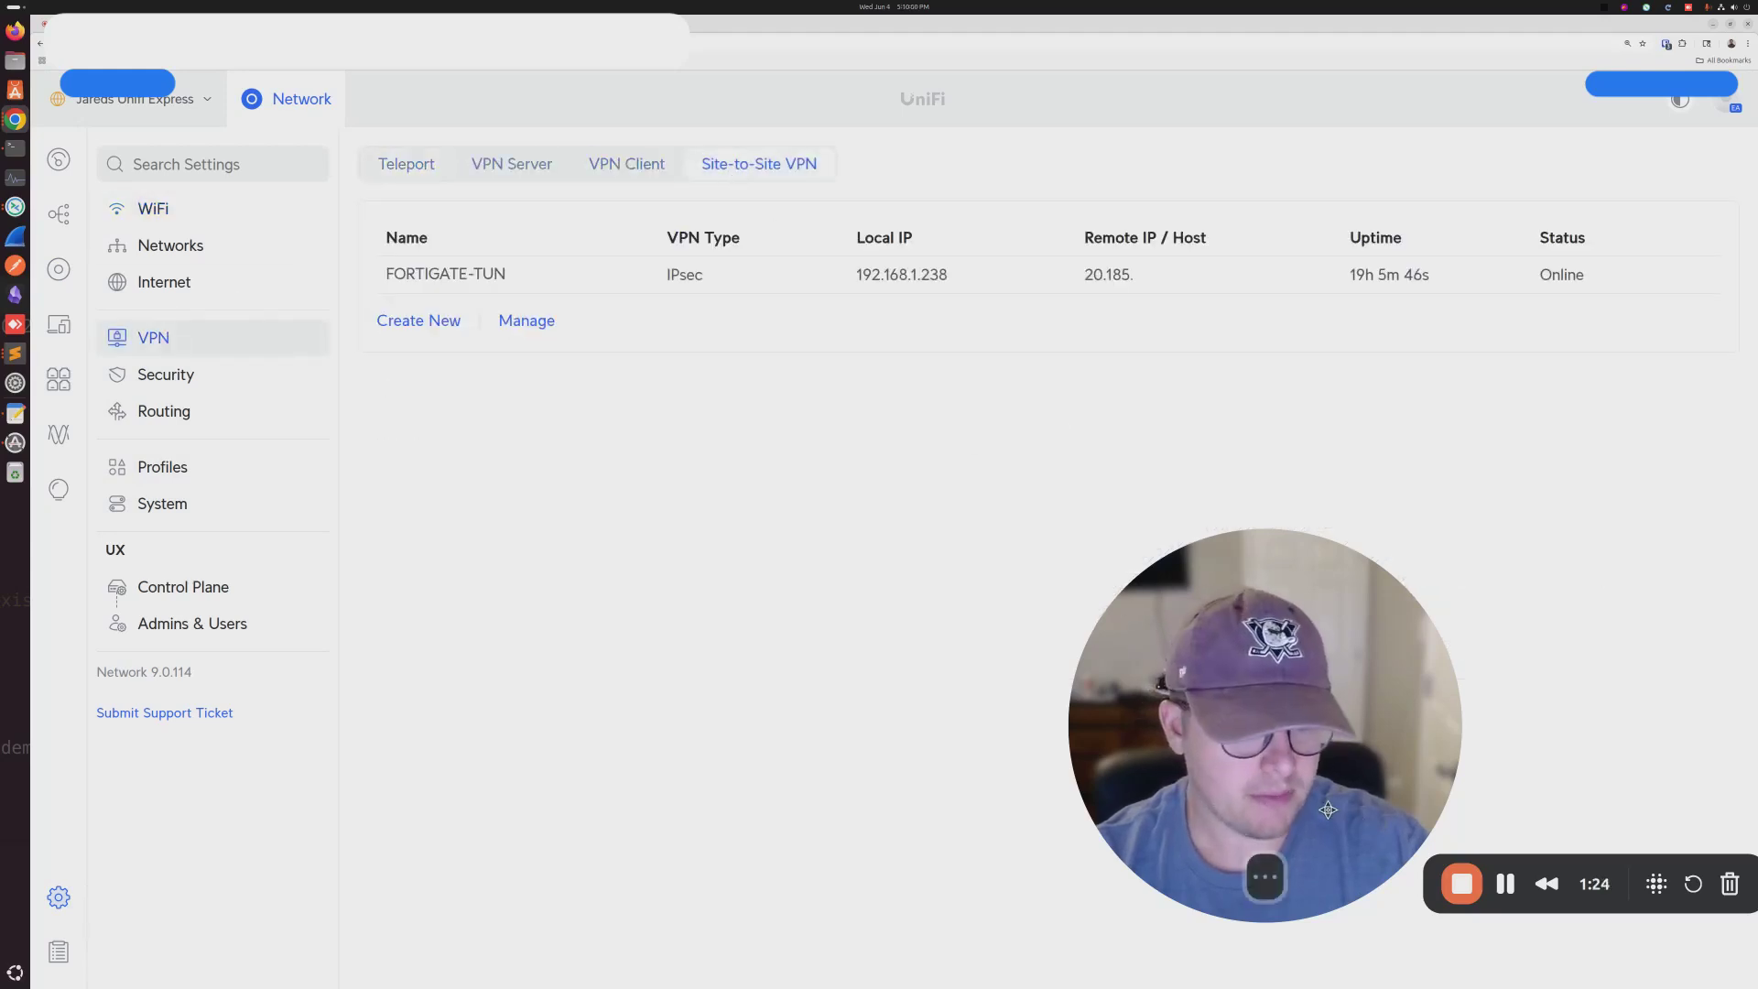
drag(1375, 837, 358, 823)
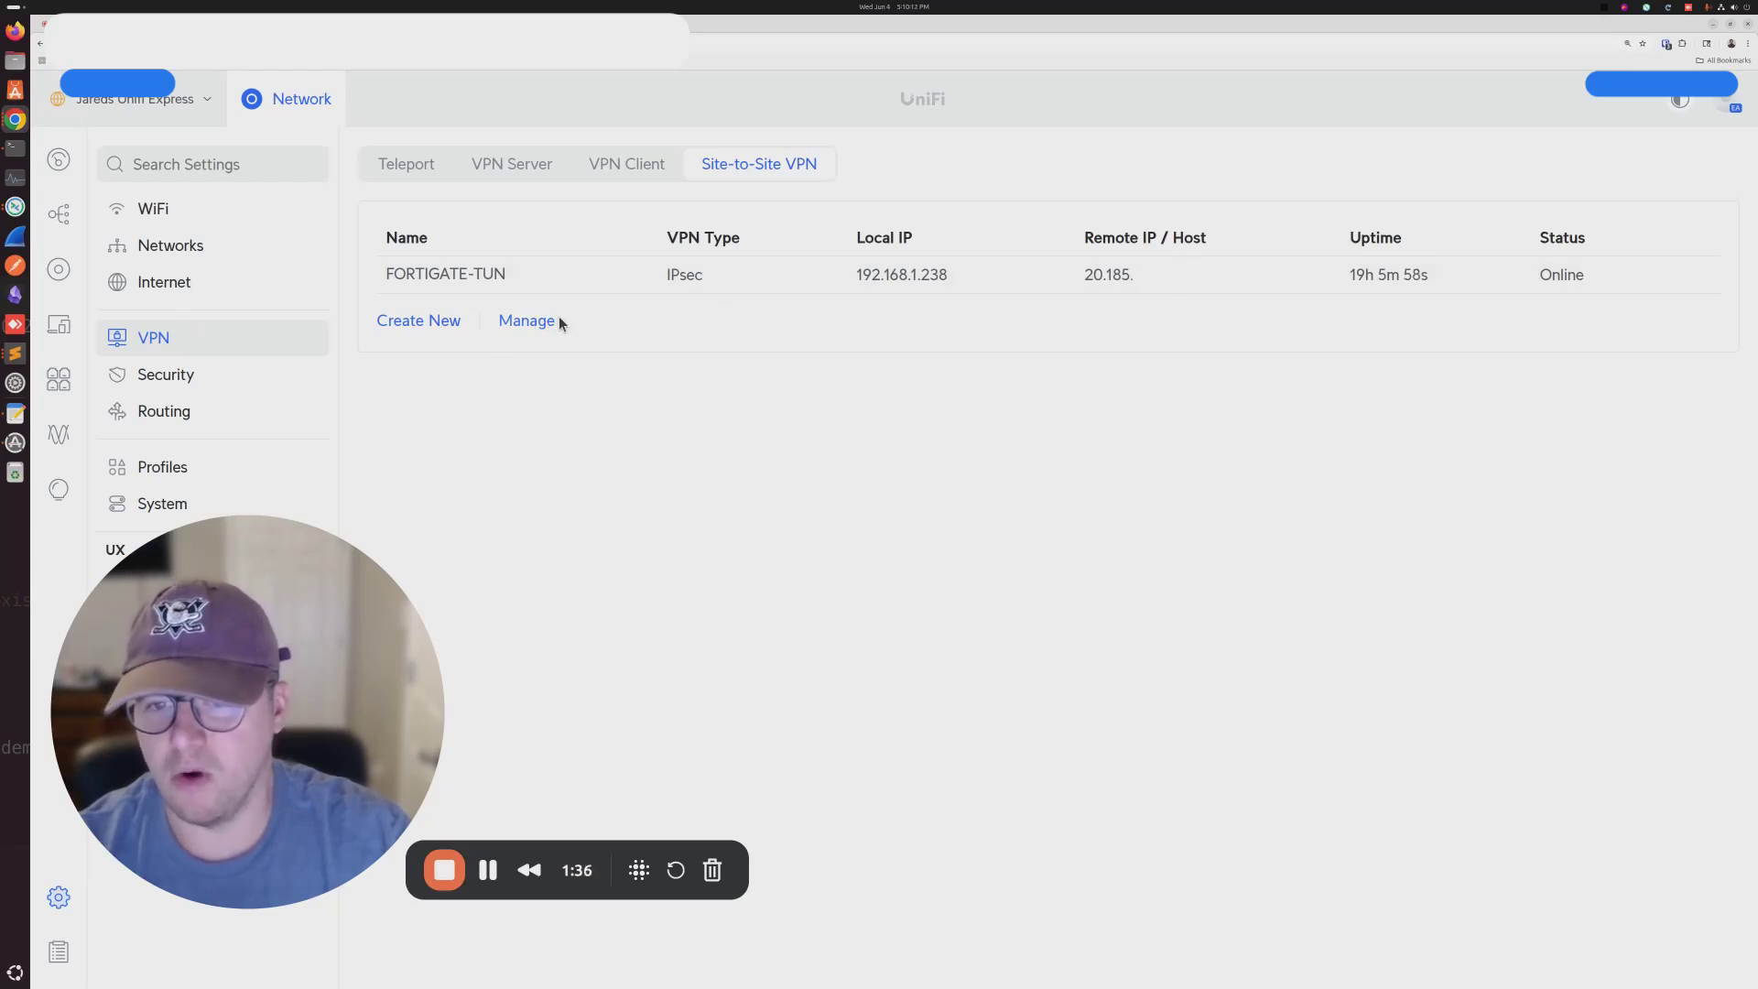
- Start a new site-to-site VPN of type IPsec and name it FORTIGATE-TUN2
click(437, 322)
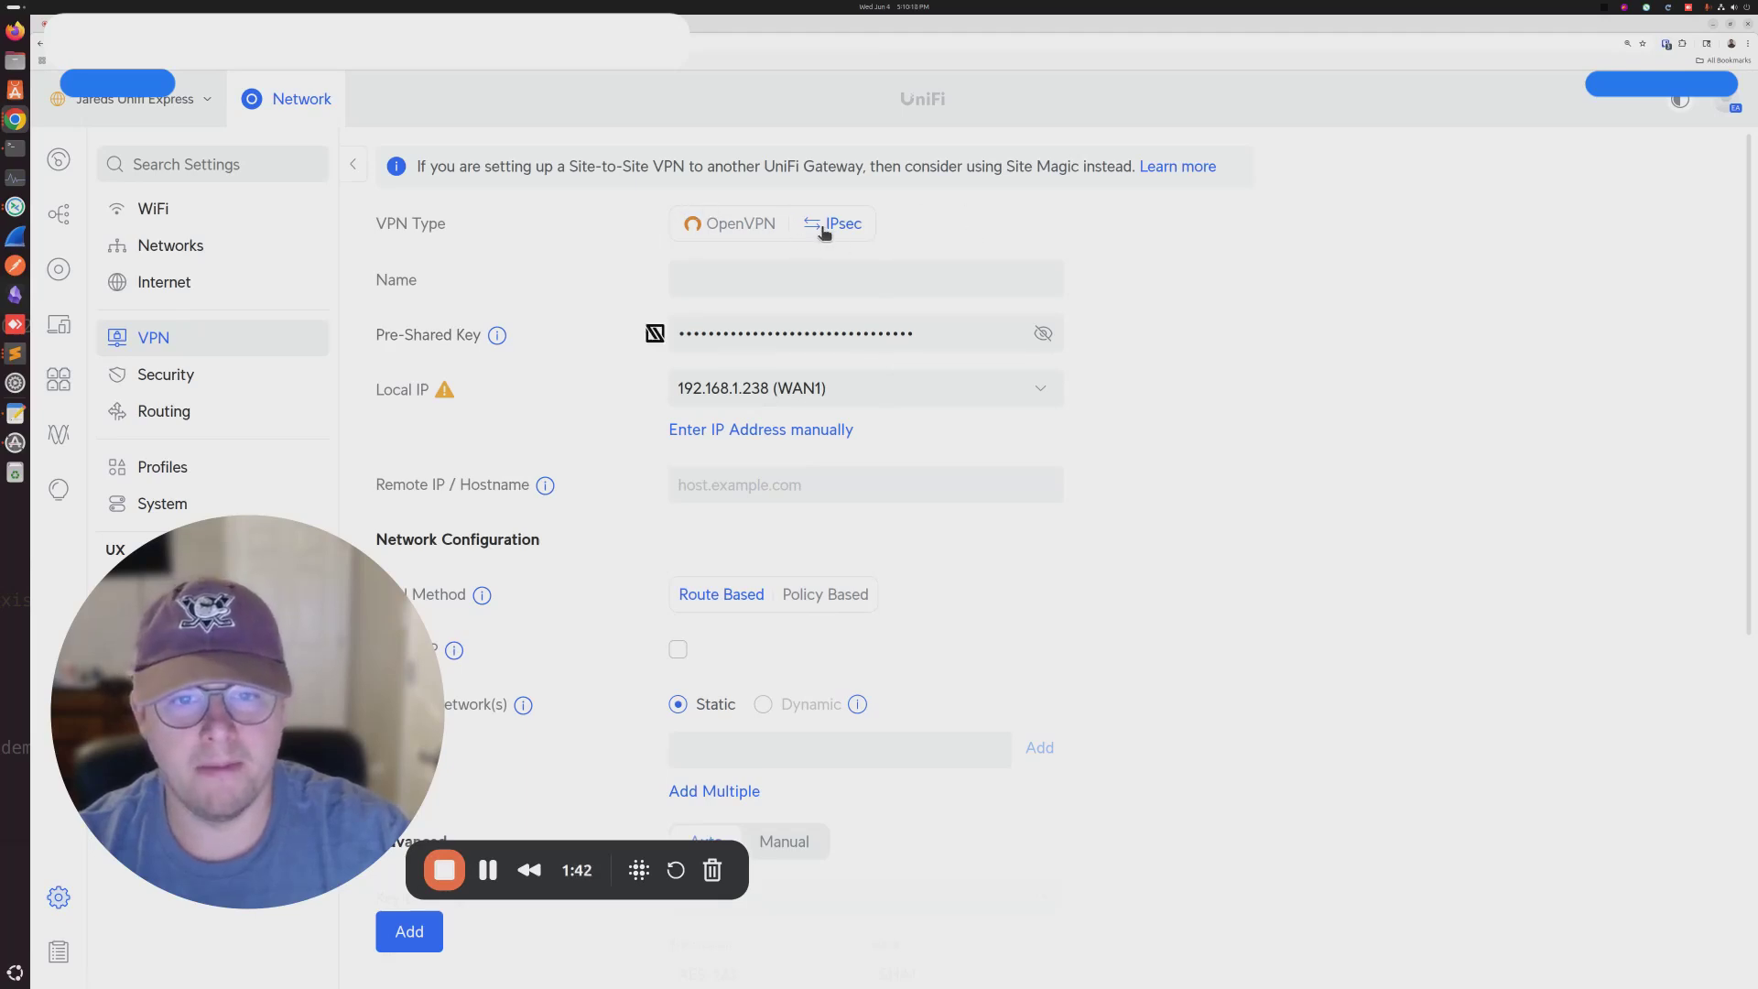
click(715, 271)
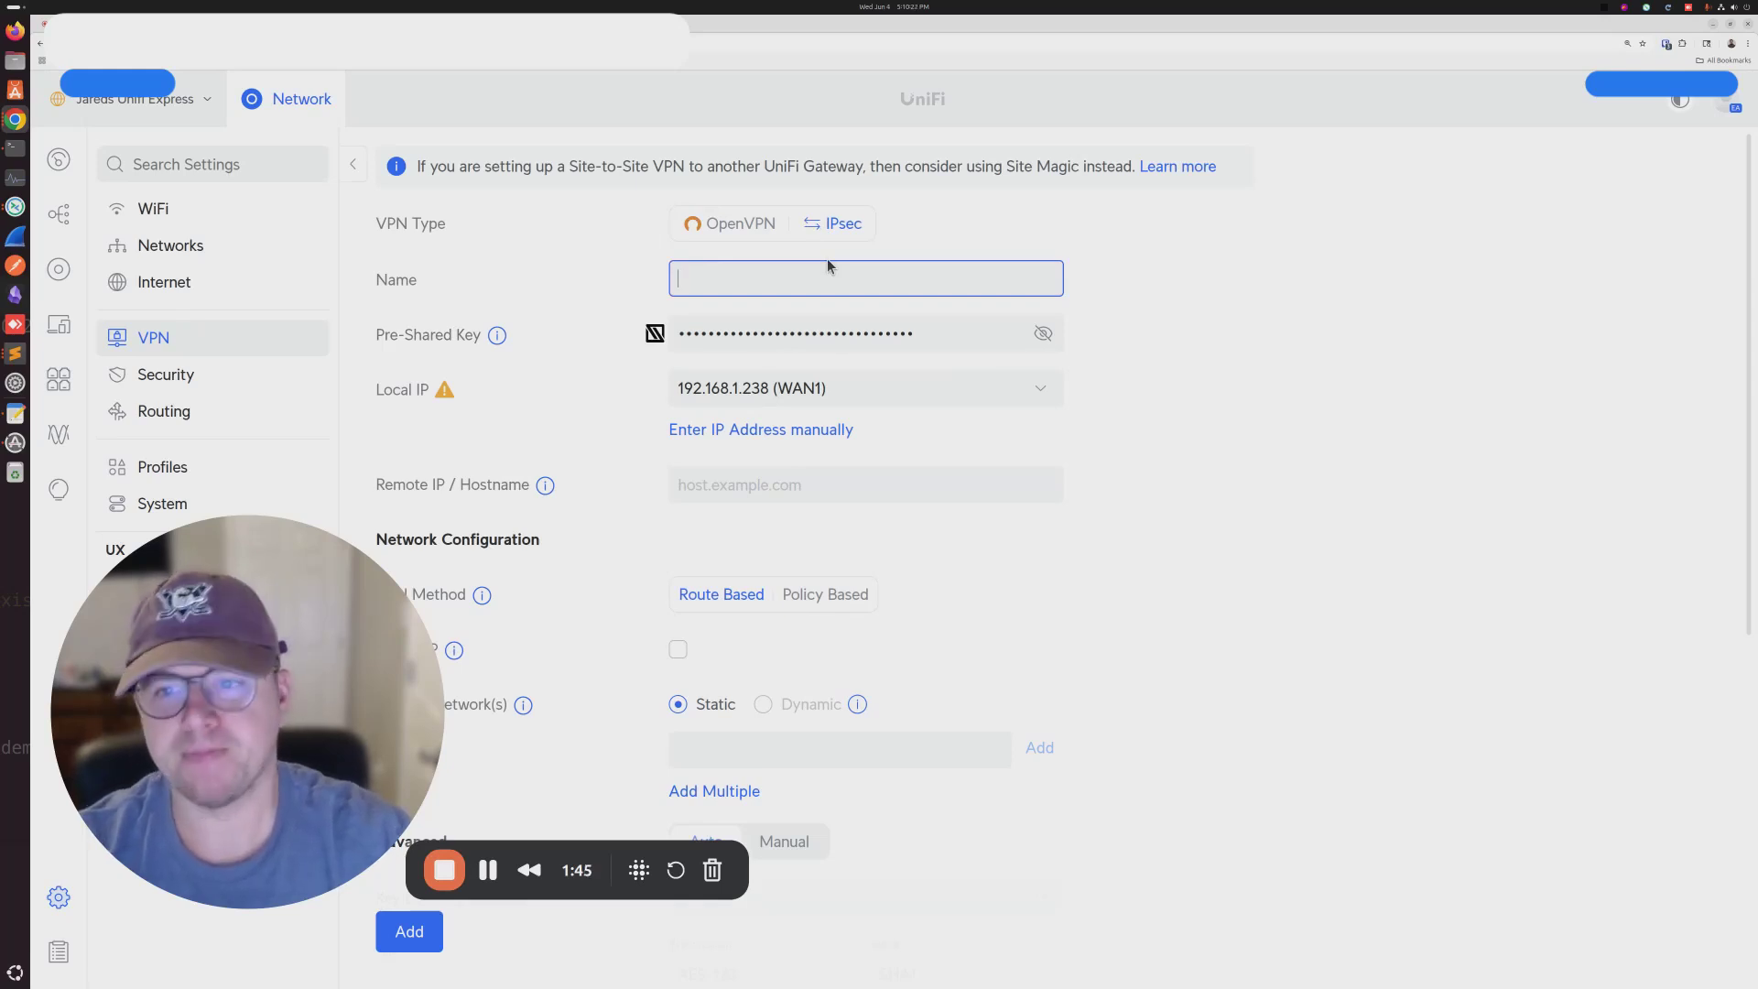
text(FORTIG)
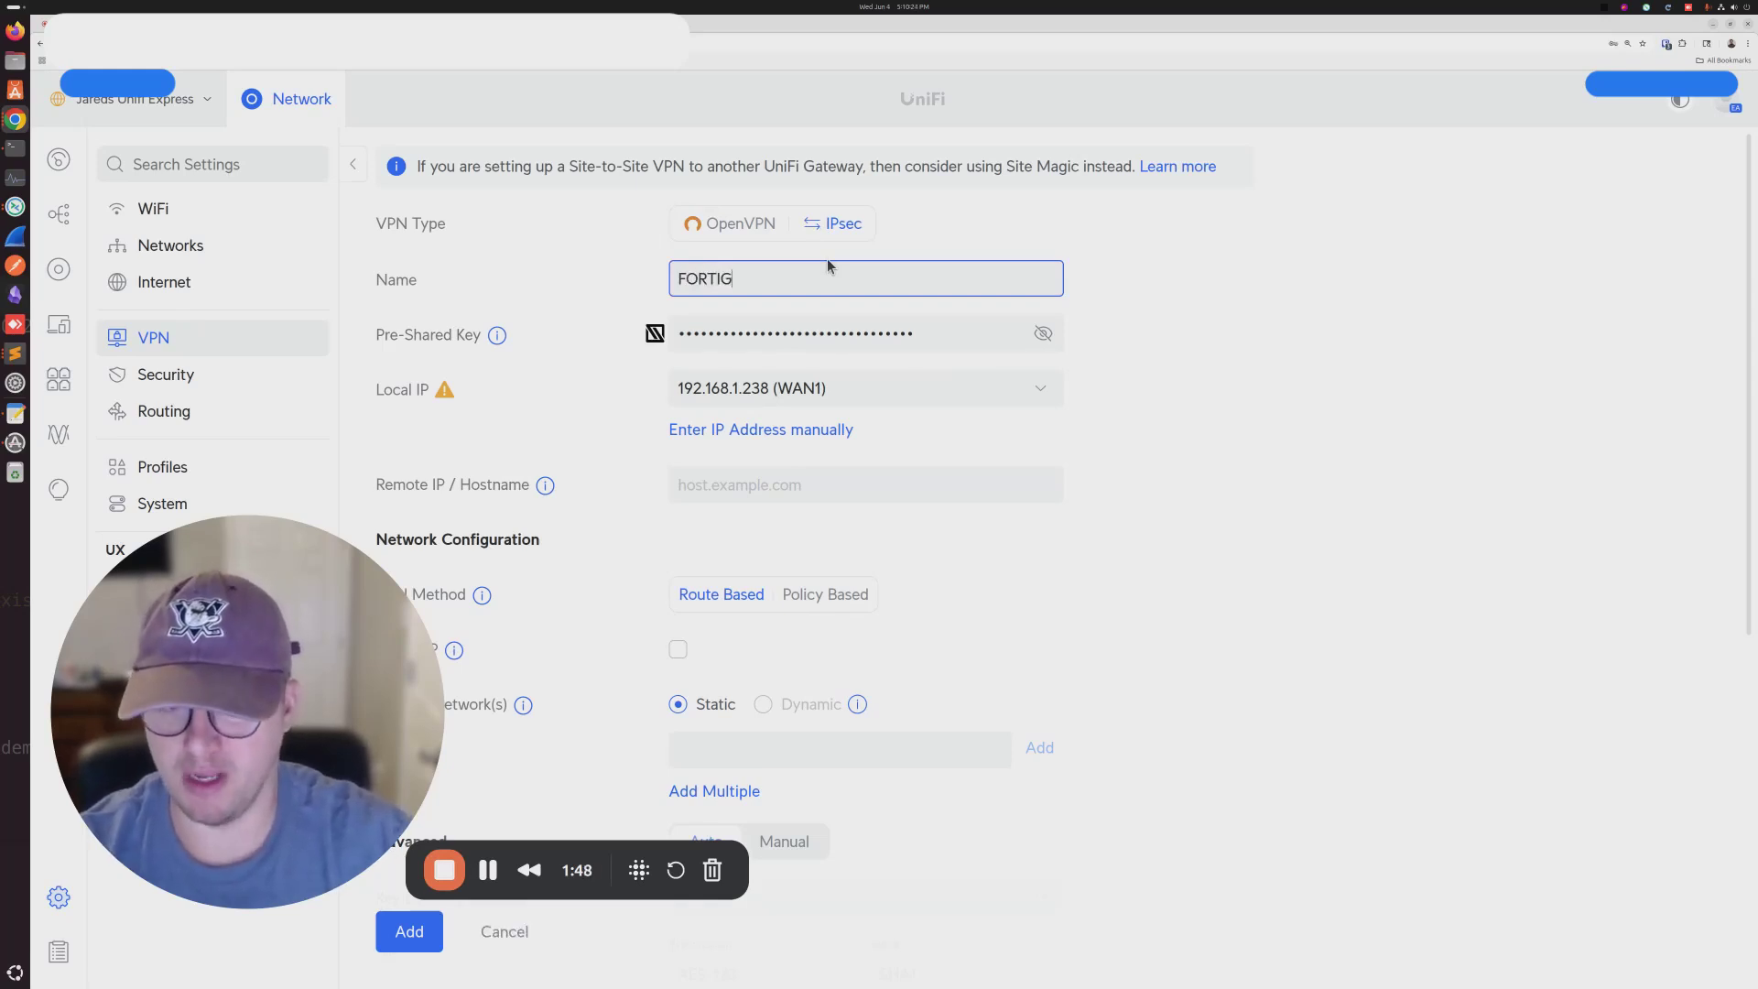
text(ATE-TUN2)
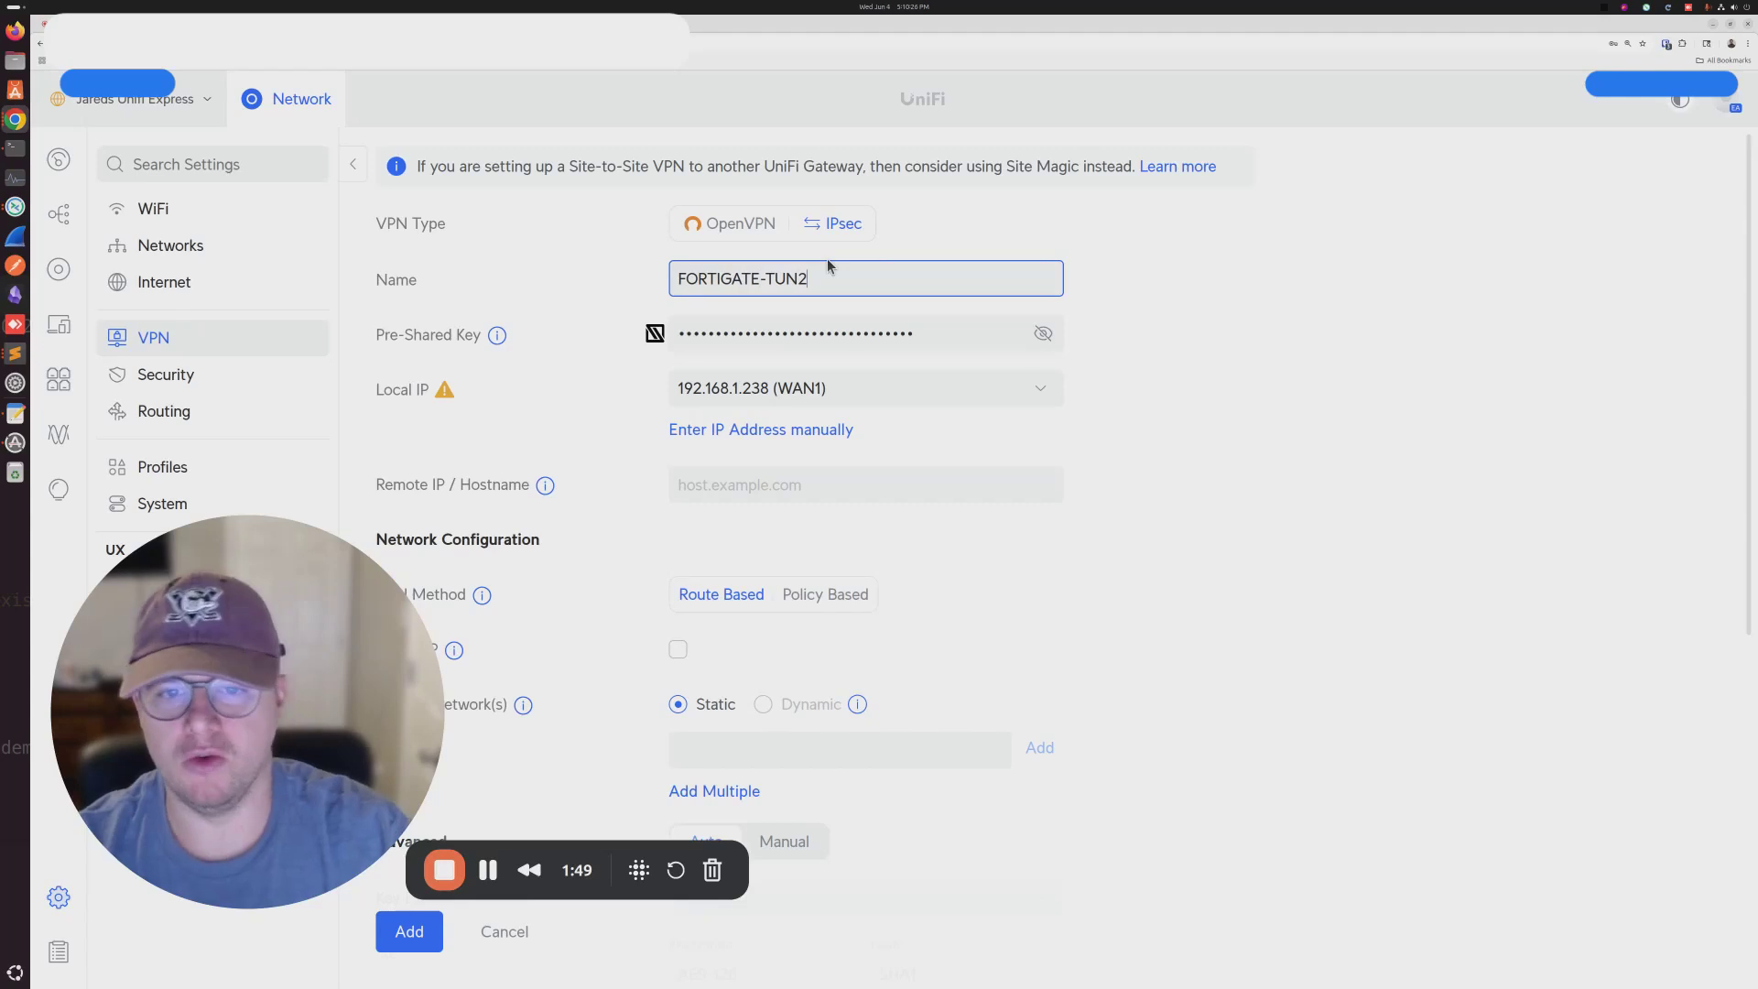
- Replace the generated pre-shared key of the new VPN with the tunnel's own pre-shared key
click(765, 335)
key(ctrl+a)
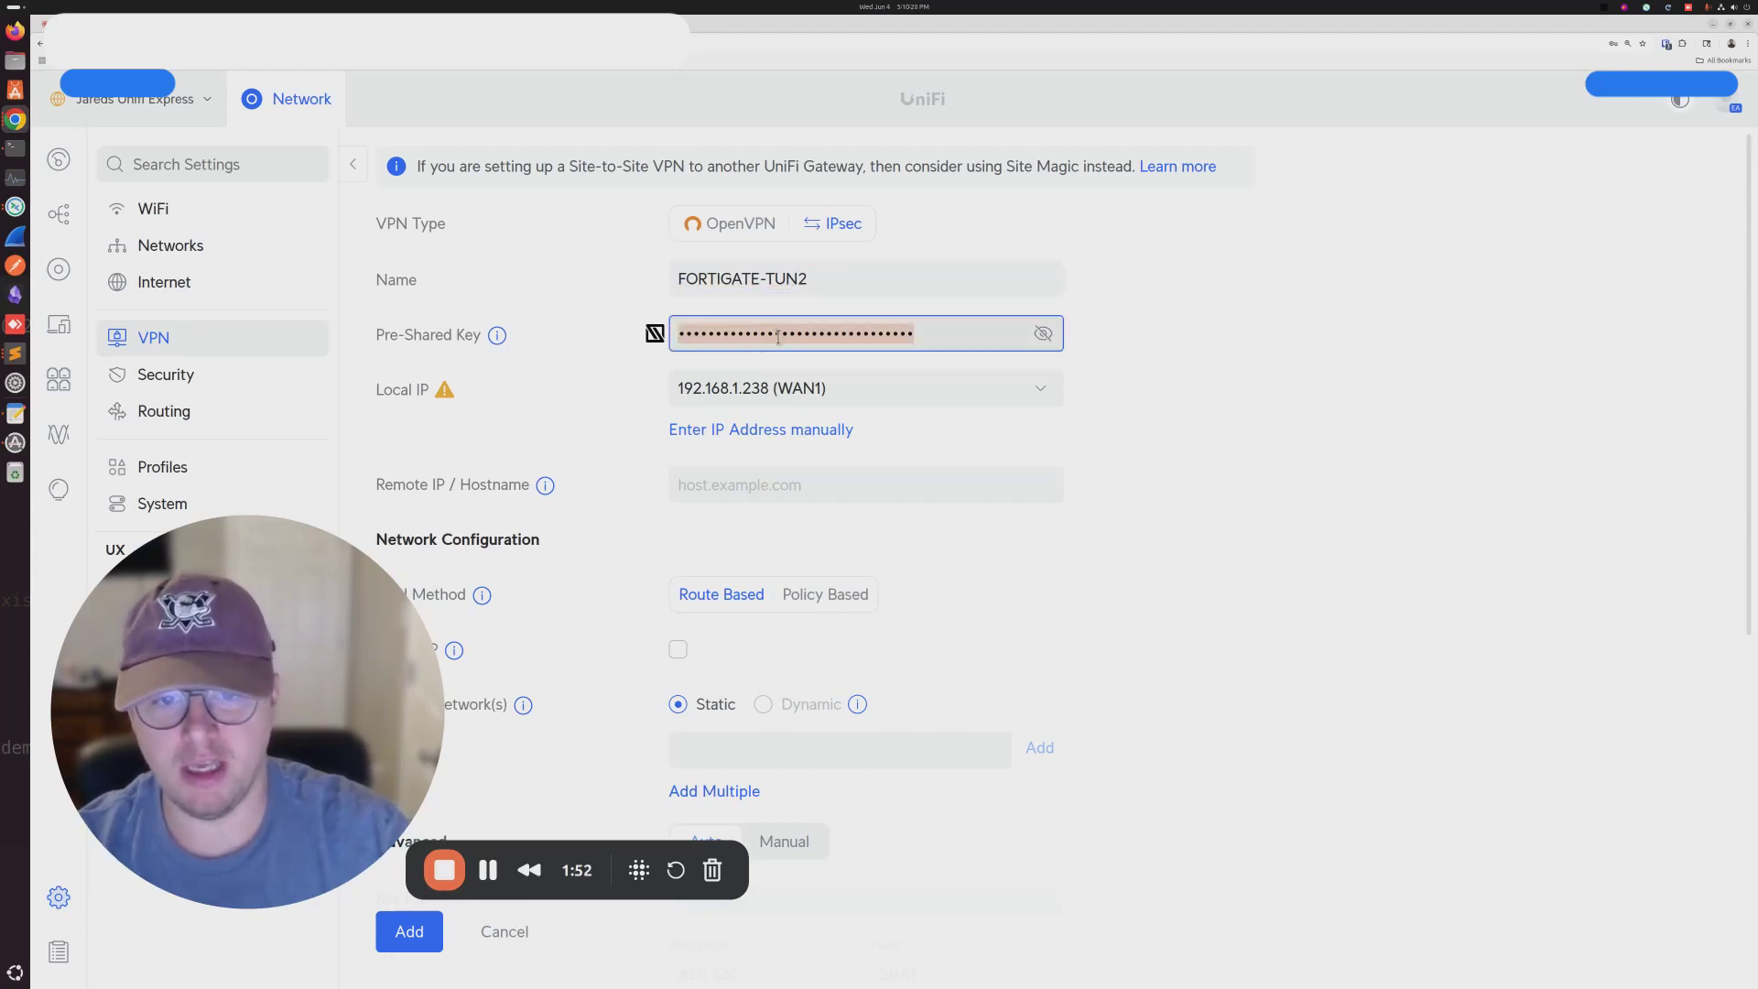
text(•••)
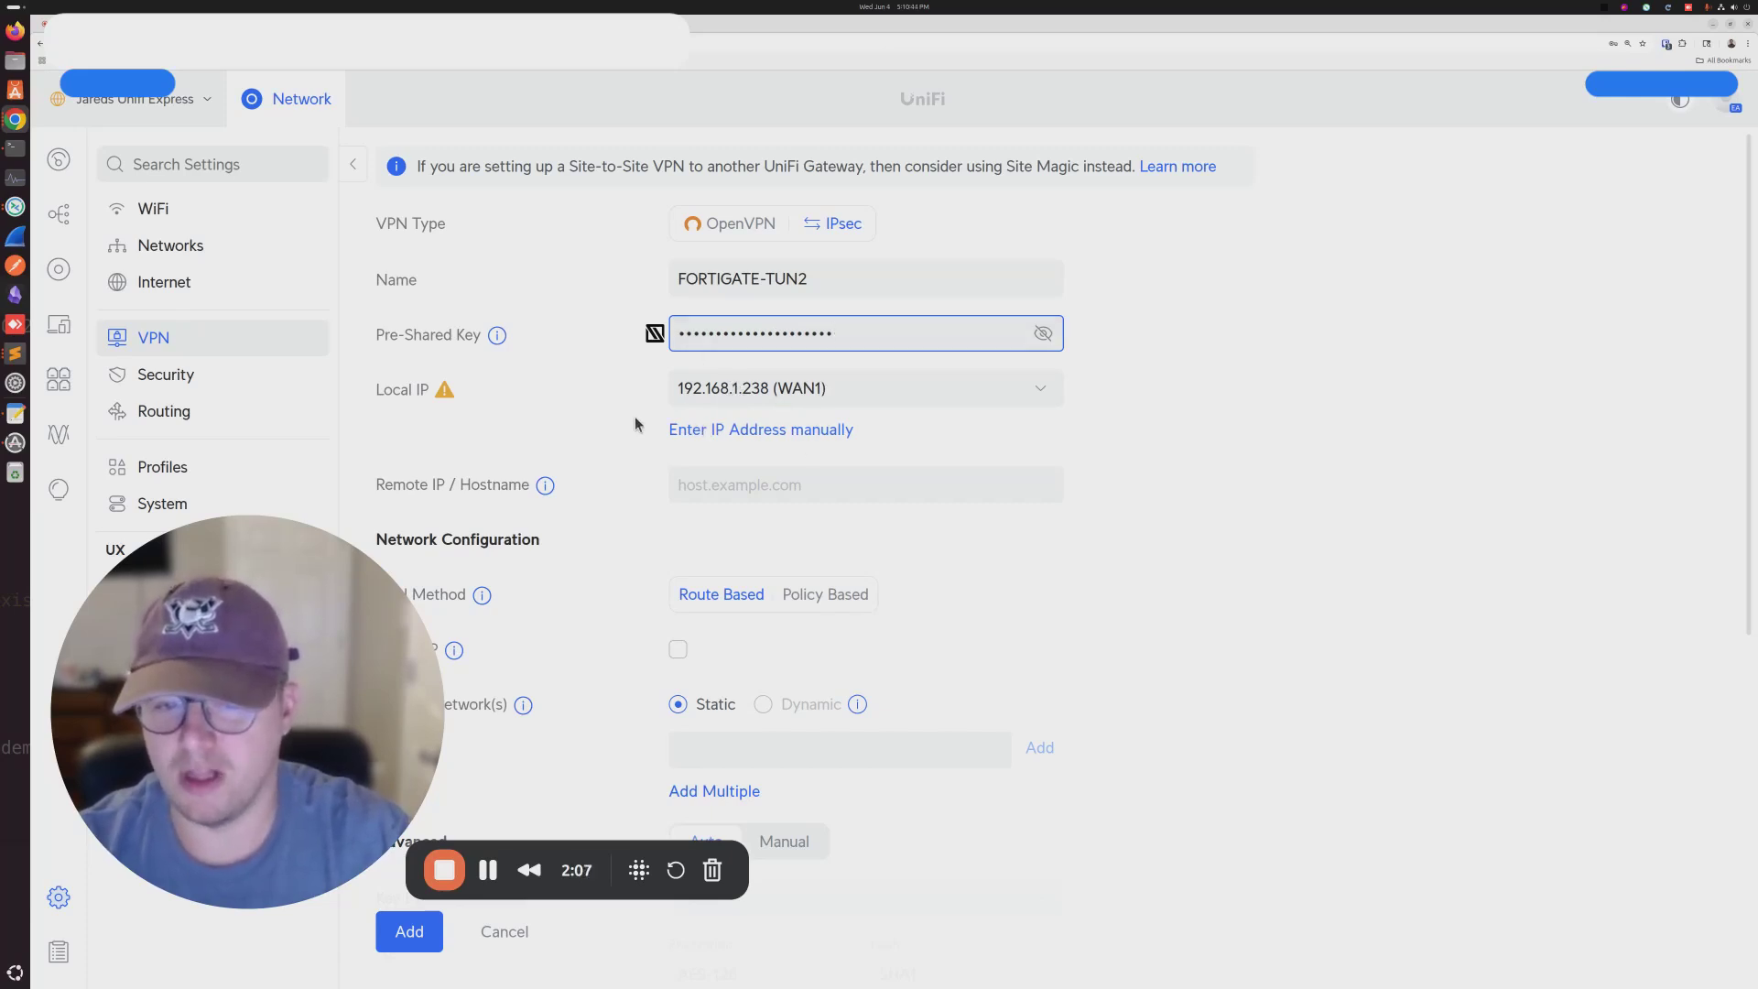
- Paste the FortiGate's public IP address as the tunnel's remote IP / hostname
scroll(619, 430, down, 1)
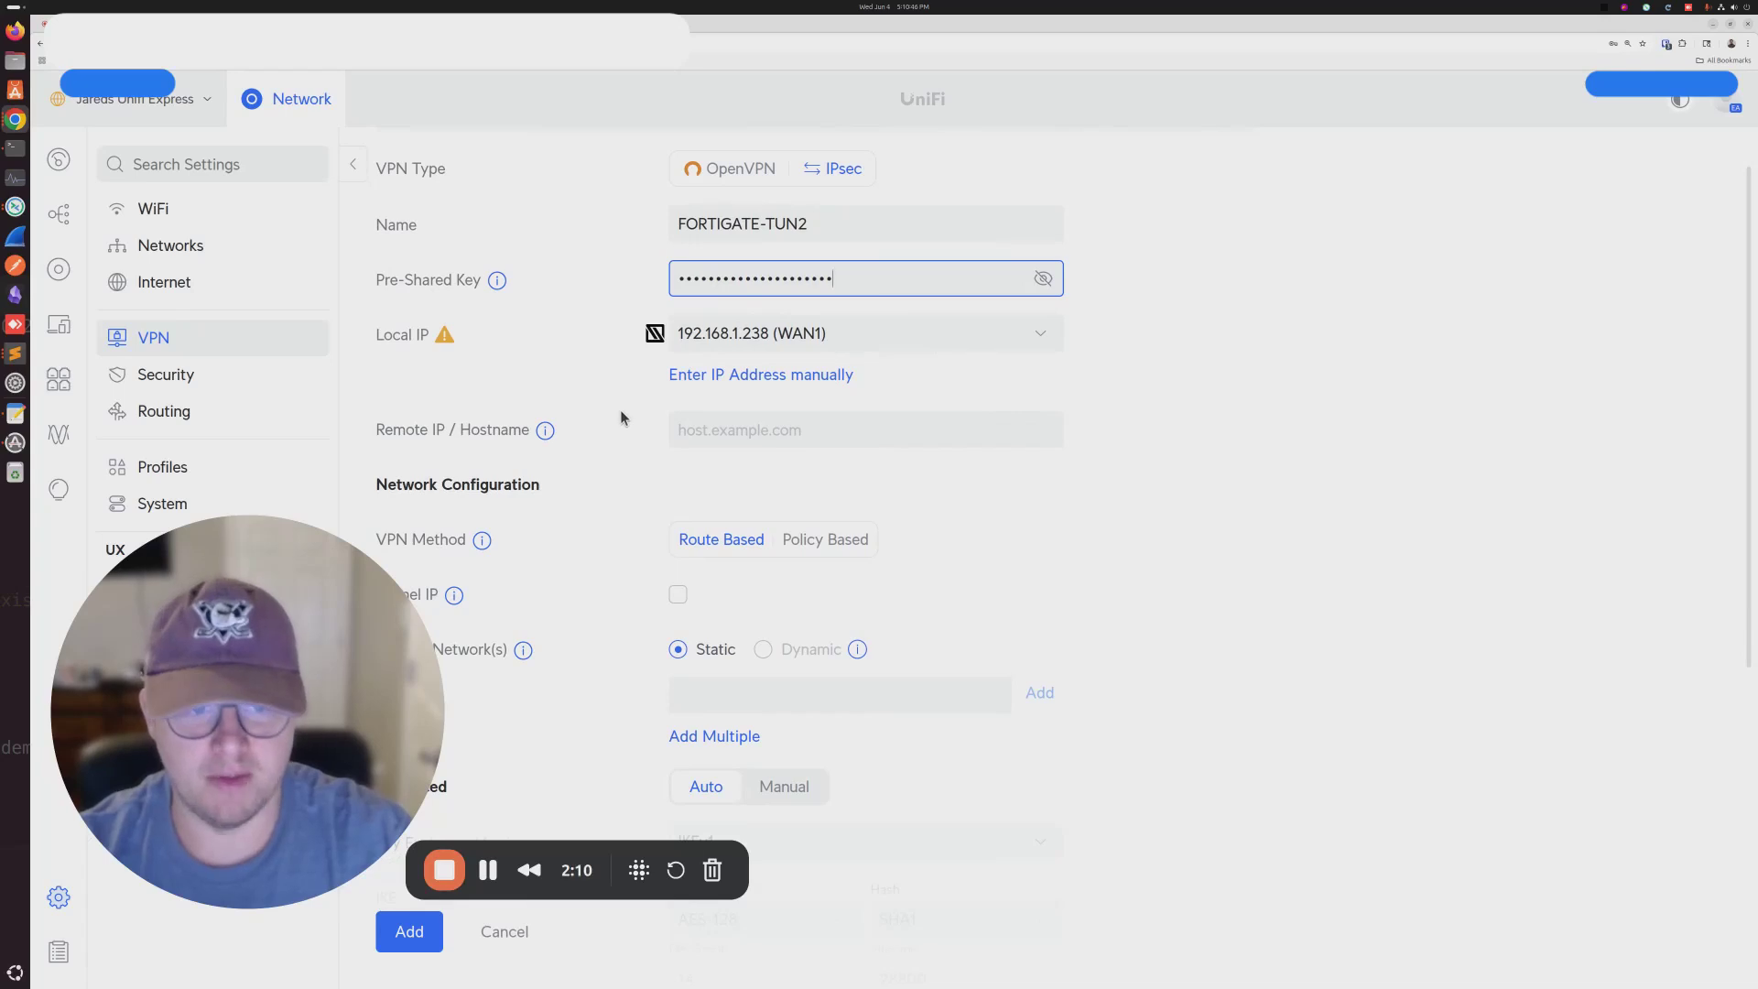
scroll(620, 419, down, 2)
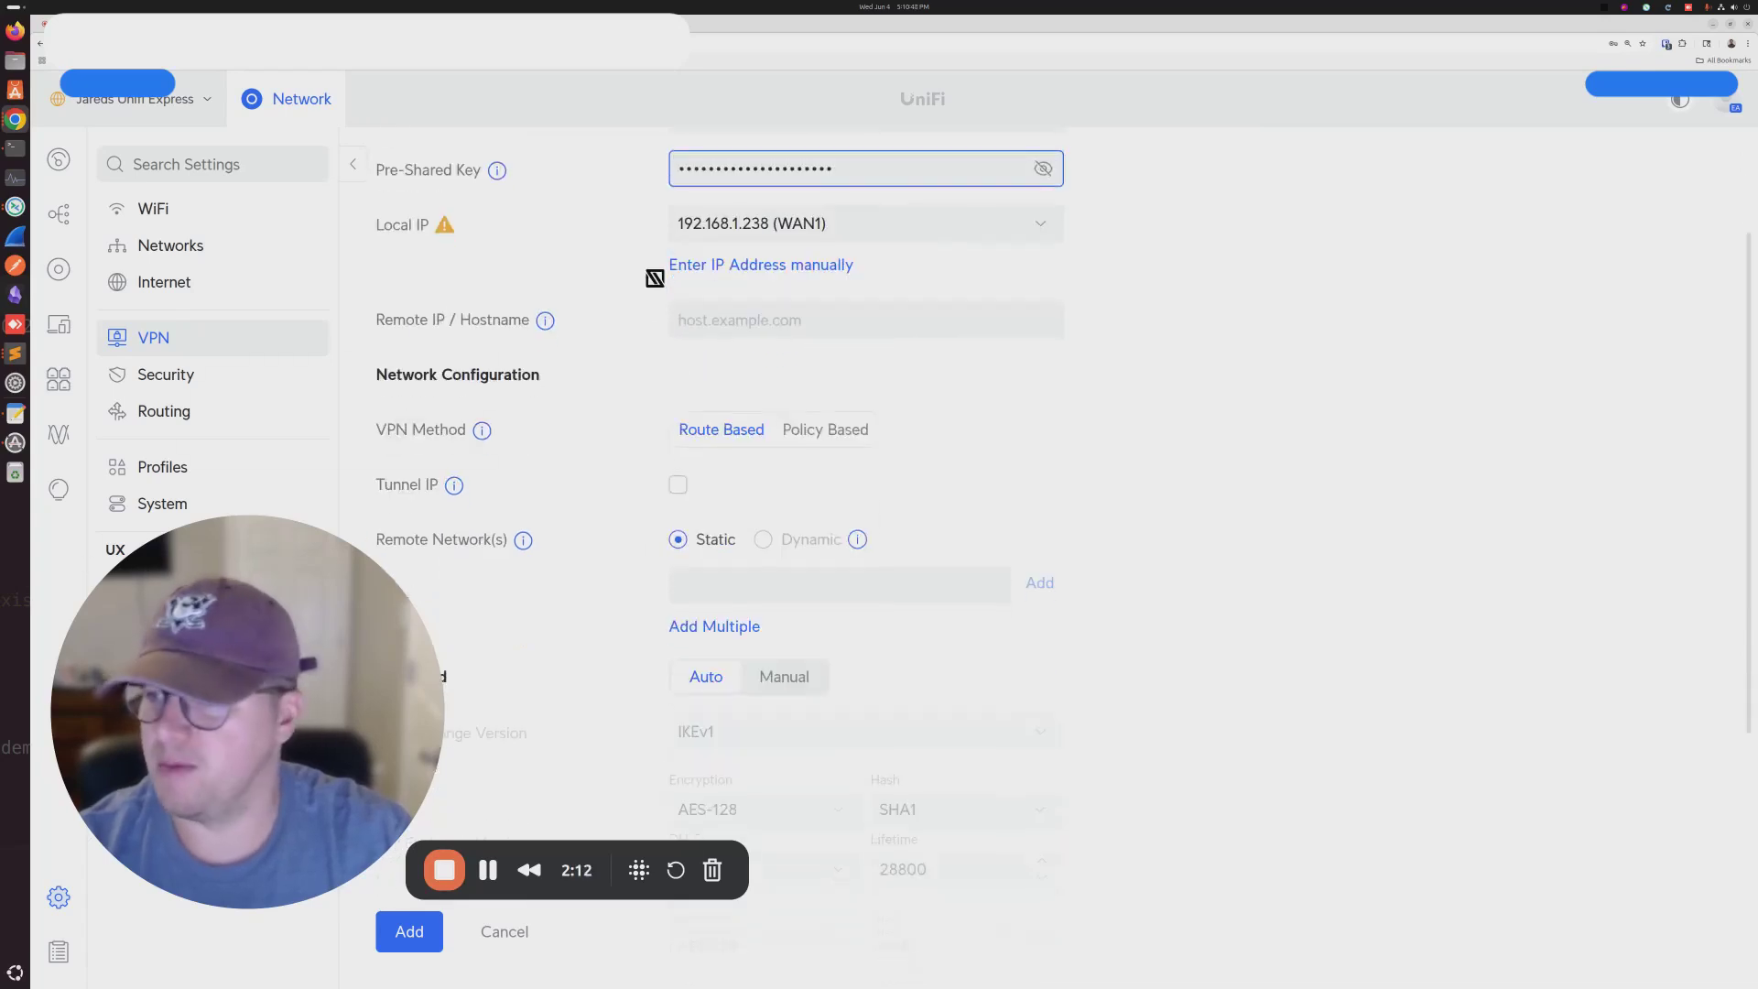
key(alt+Tab)
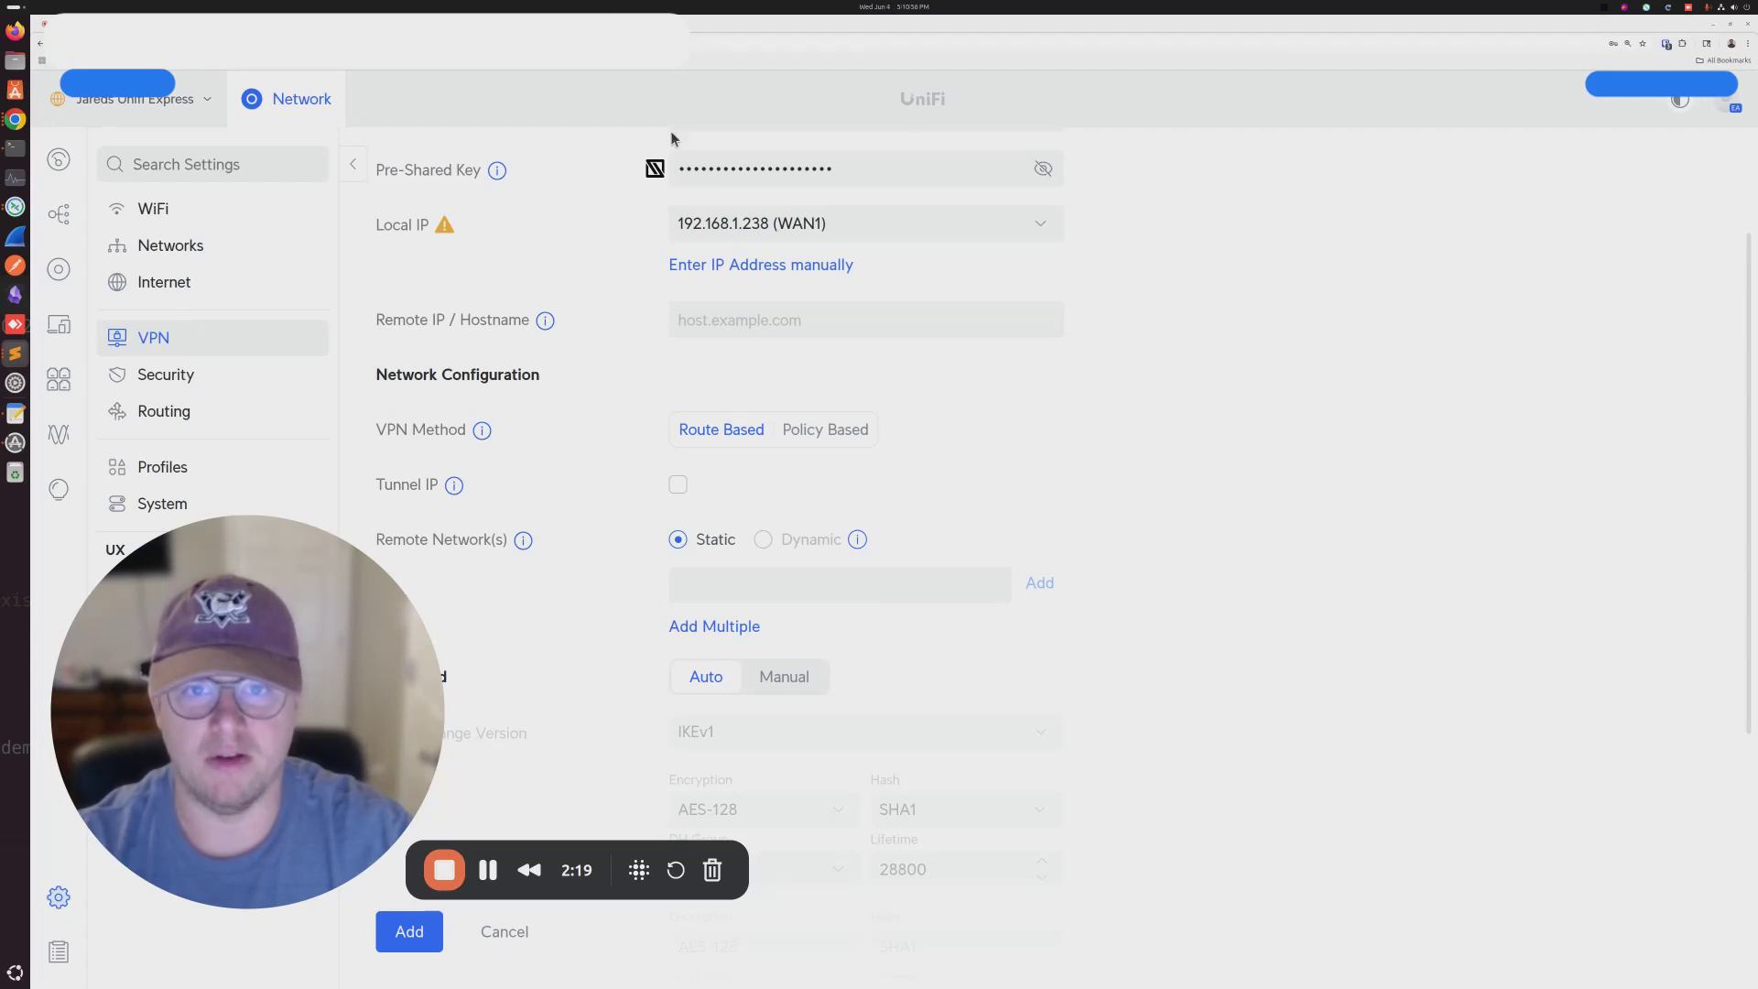
click(787, 320)
key(ctrl+v)
scroll(776, 391, down, 1)
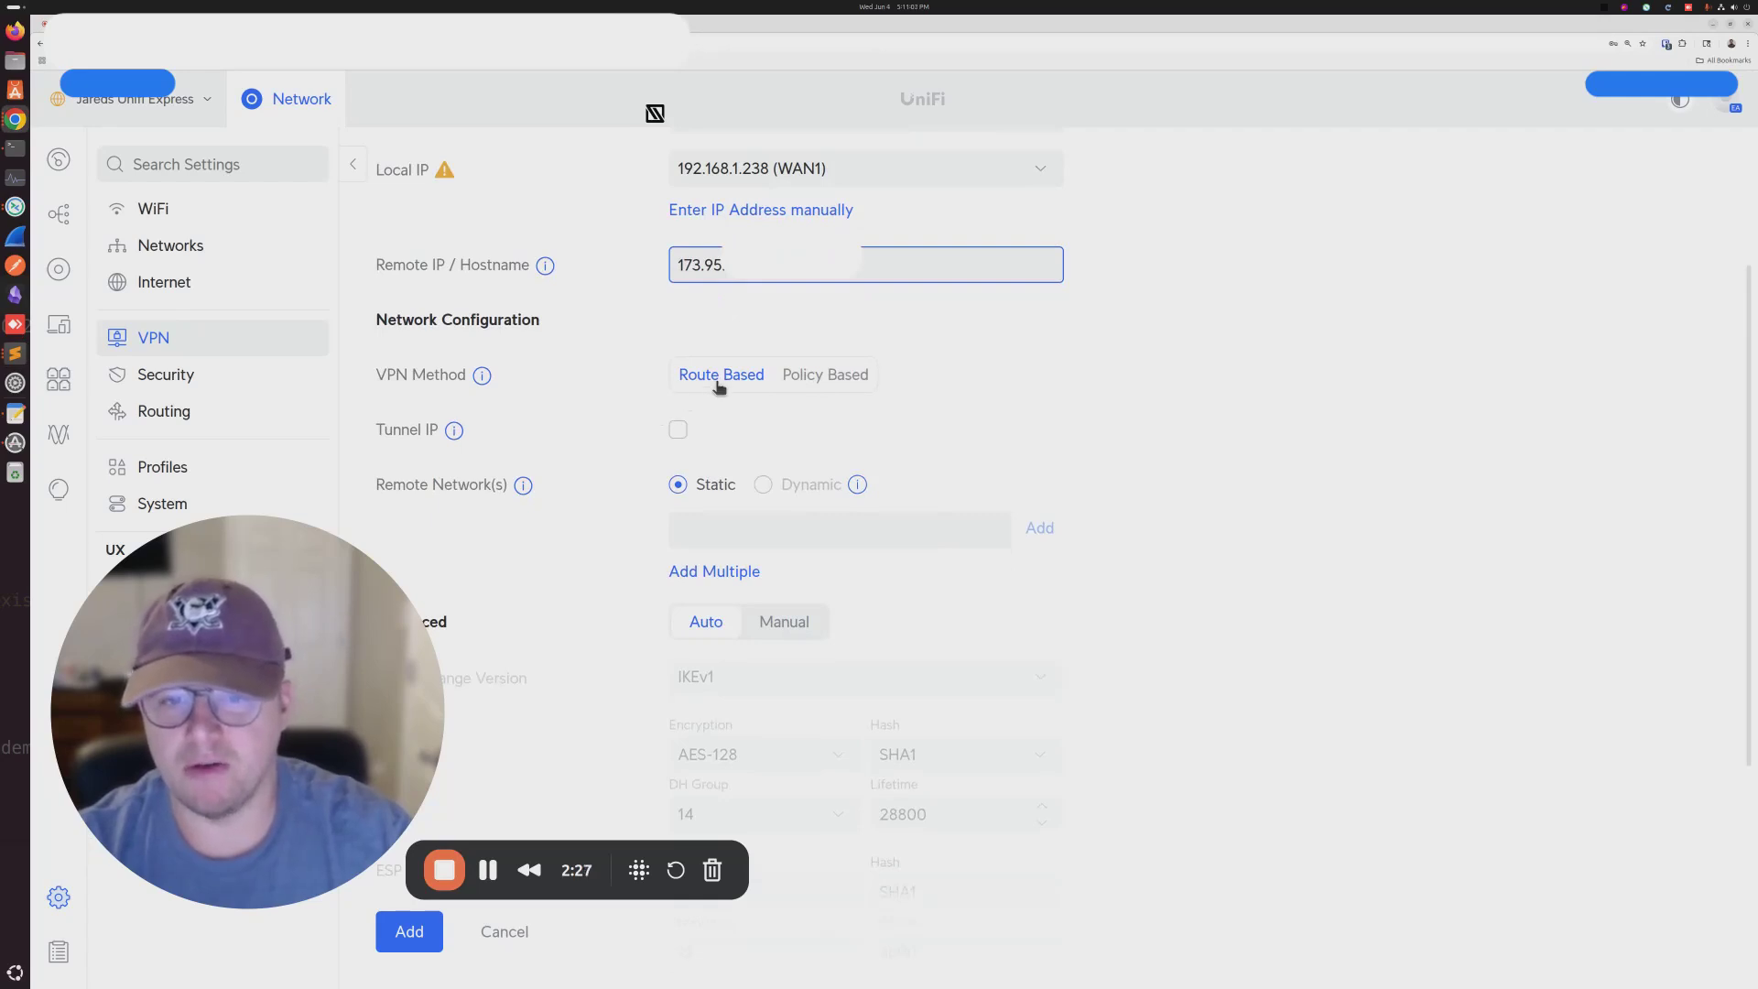
- Make the VPN policy based and add 10.90.10.0/23 as its remote network
click(821, 377)
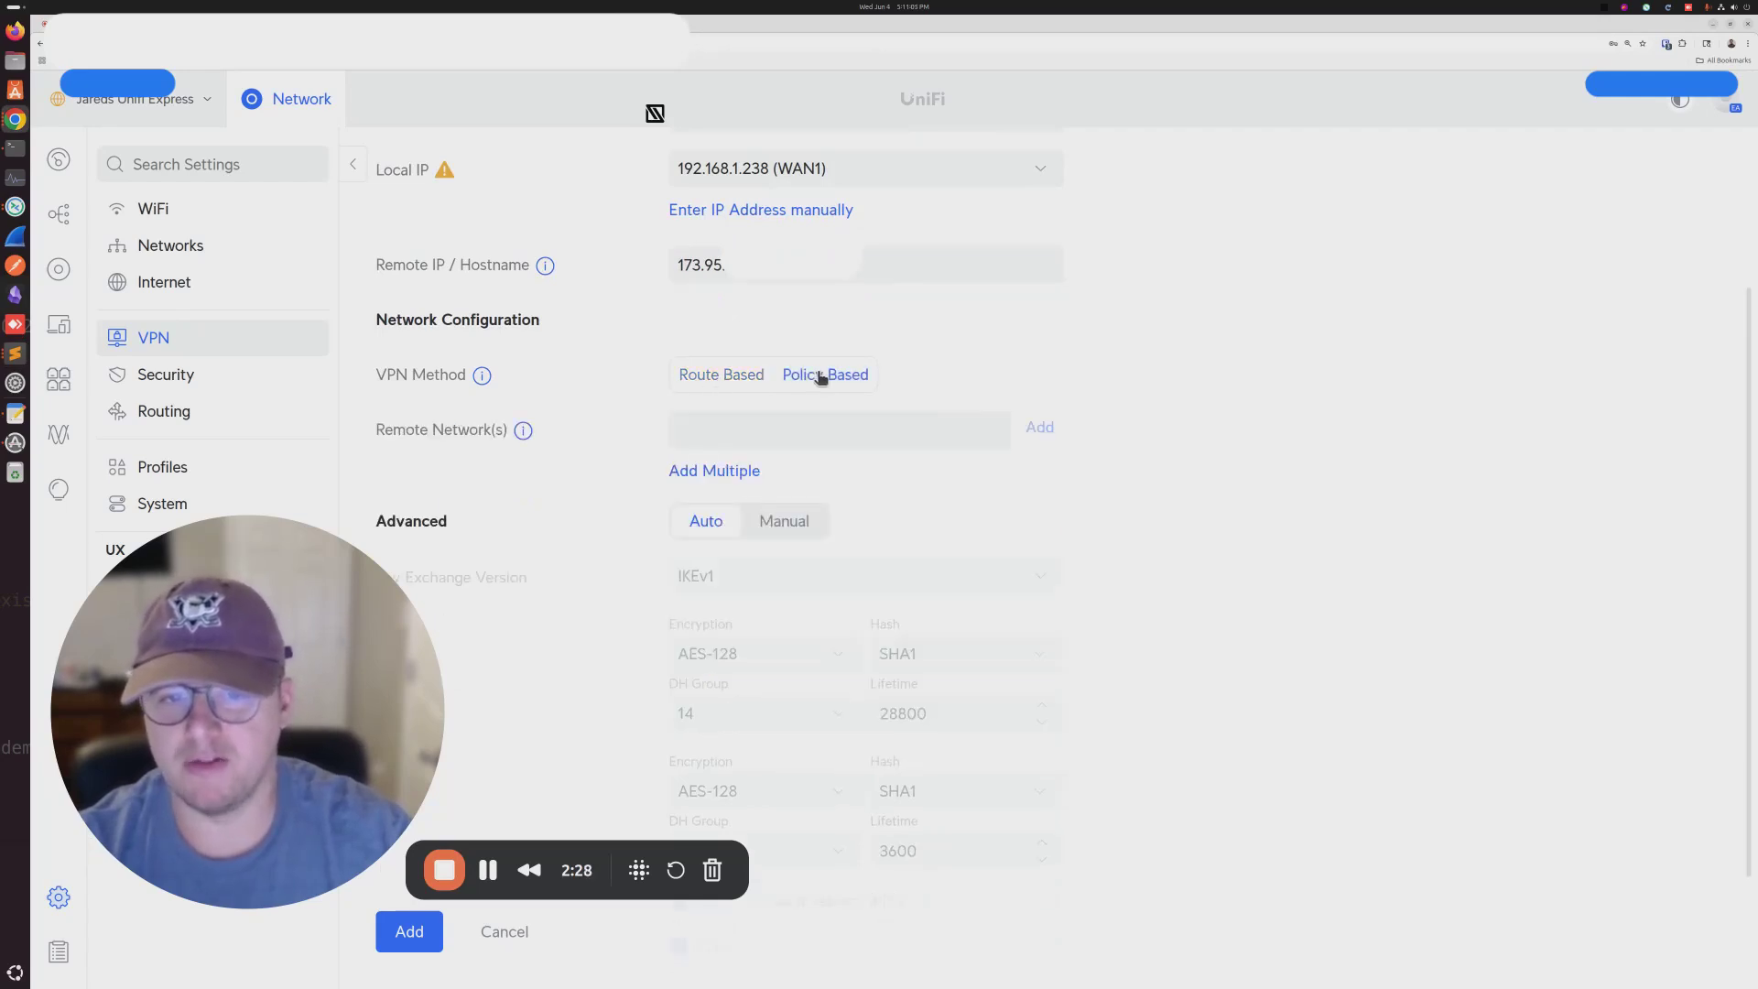
click(767, 436)
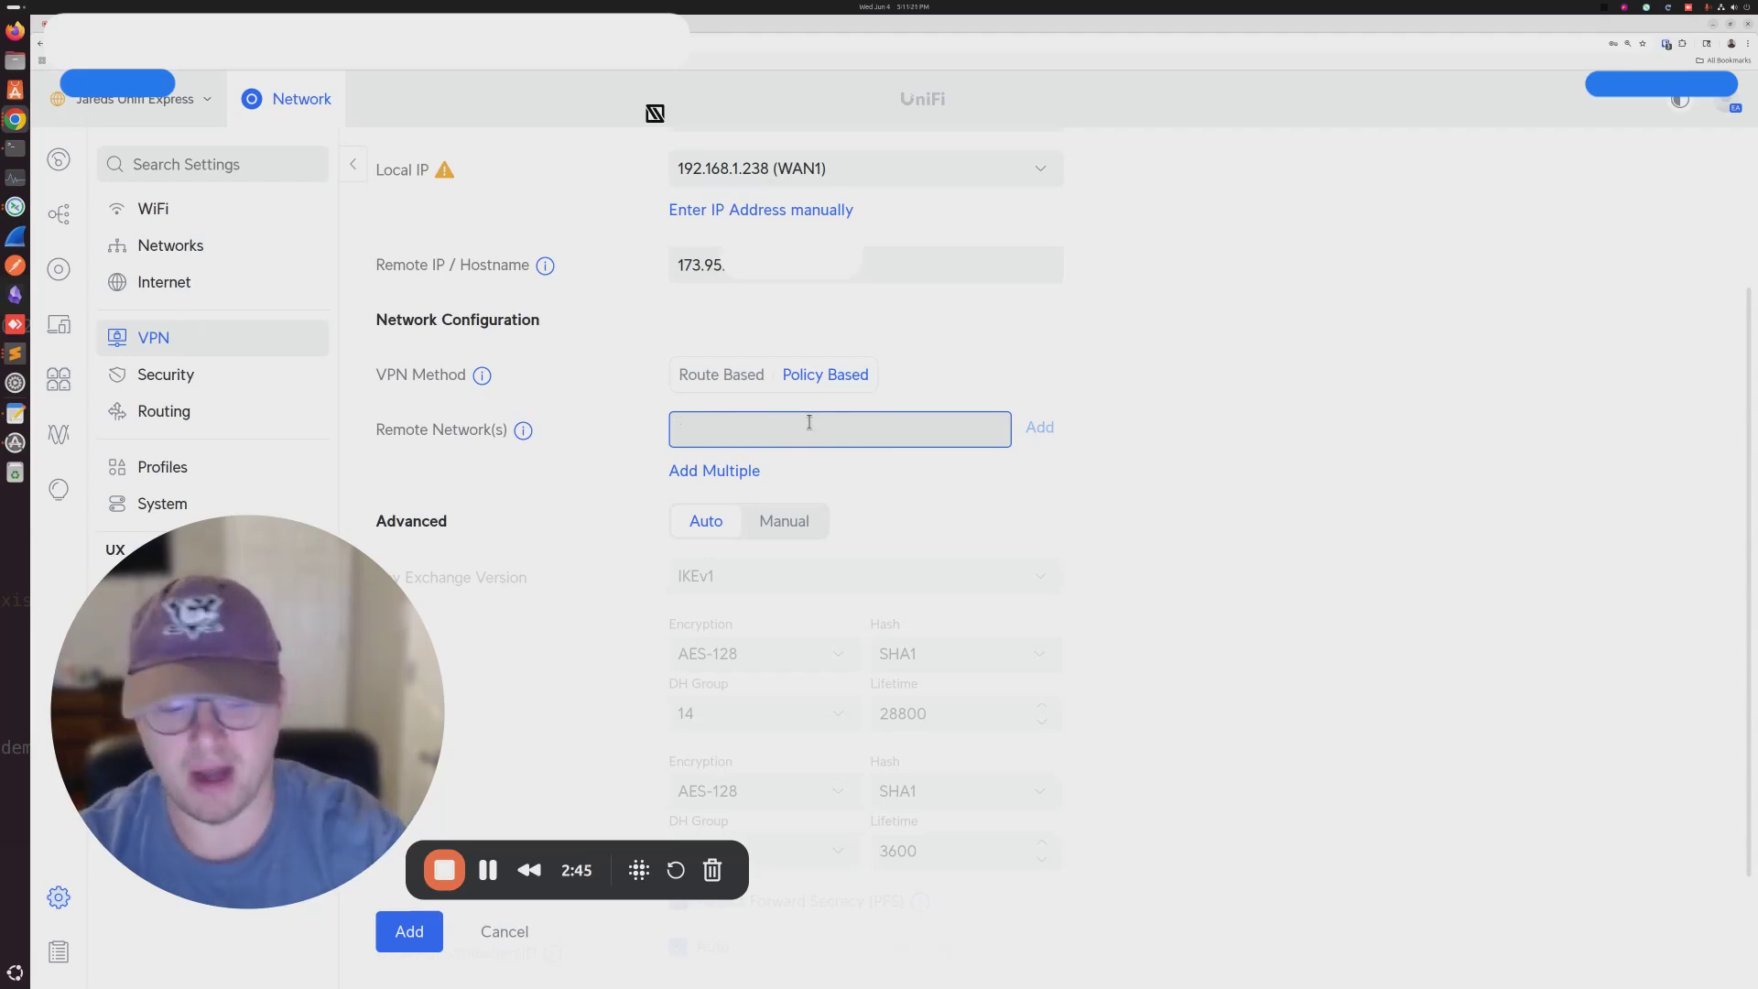
text(10.90.10.0/23)
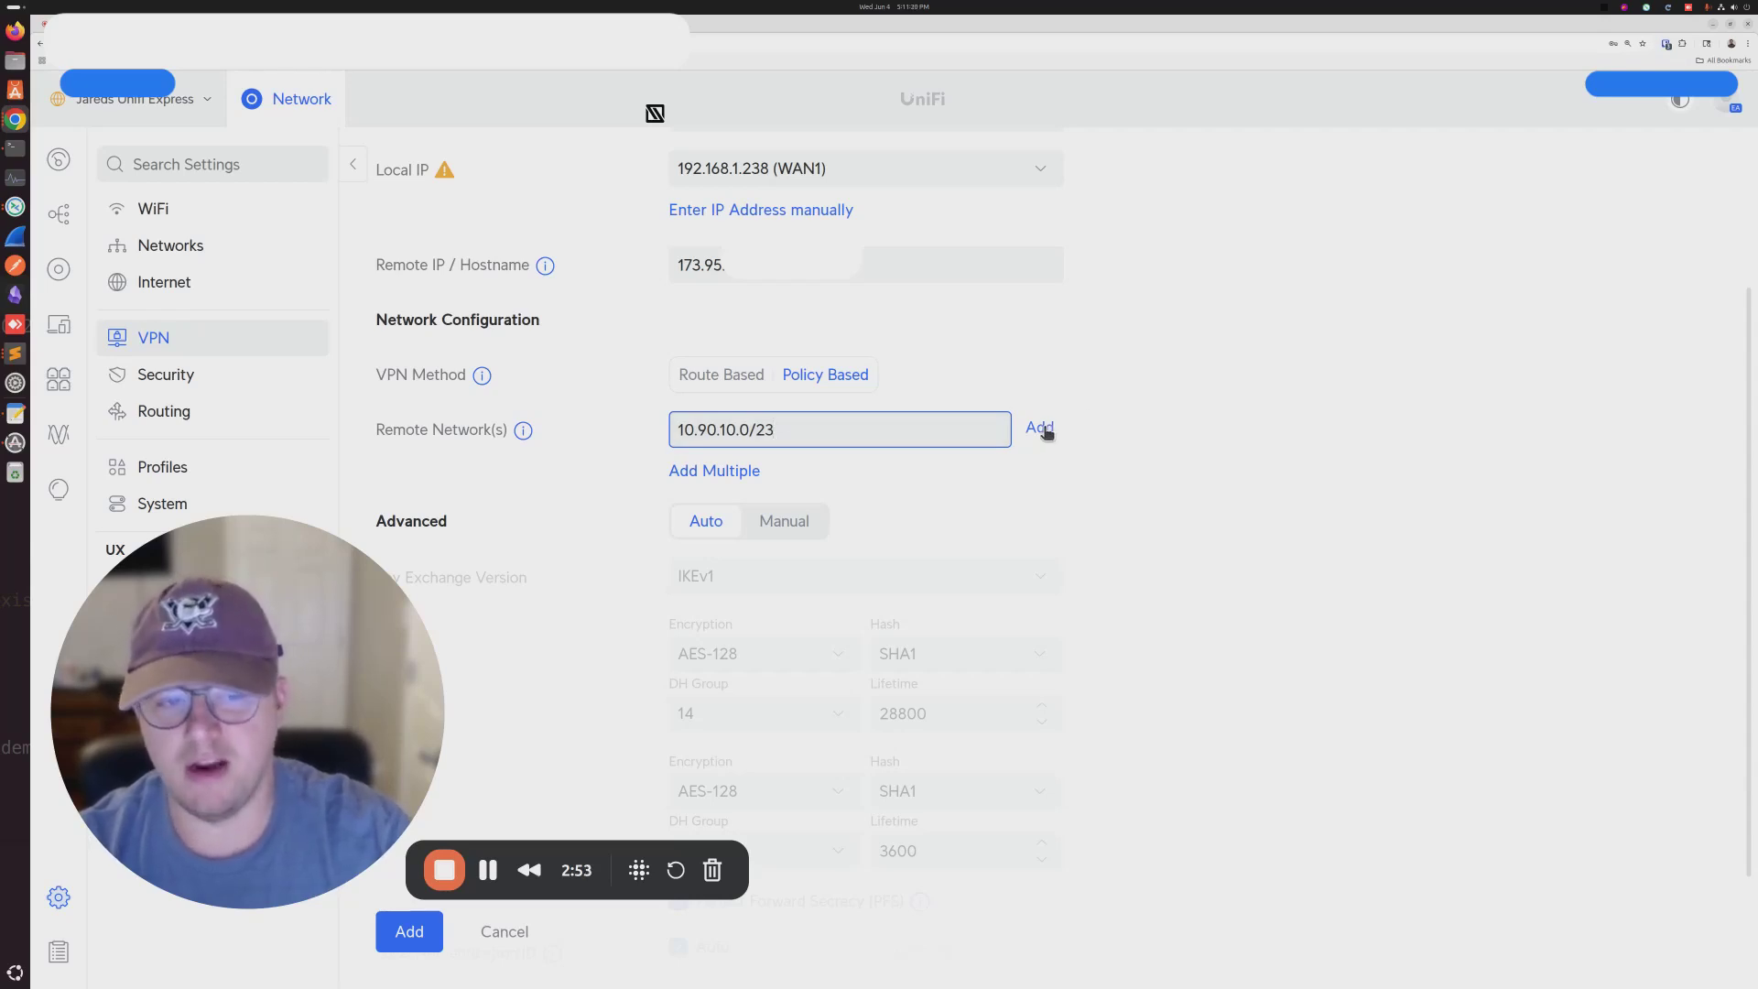
click(1044, 429)
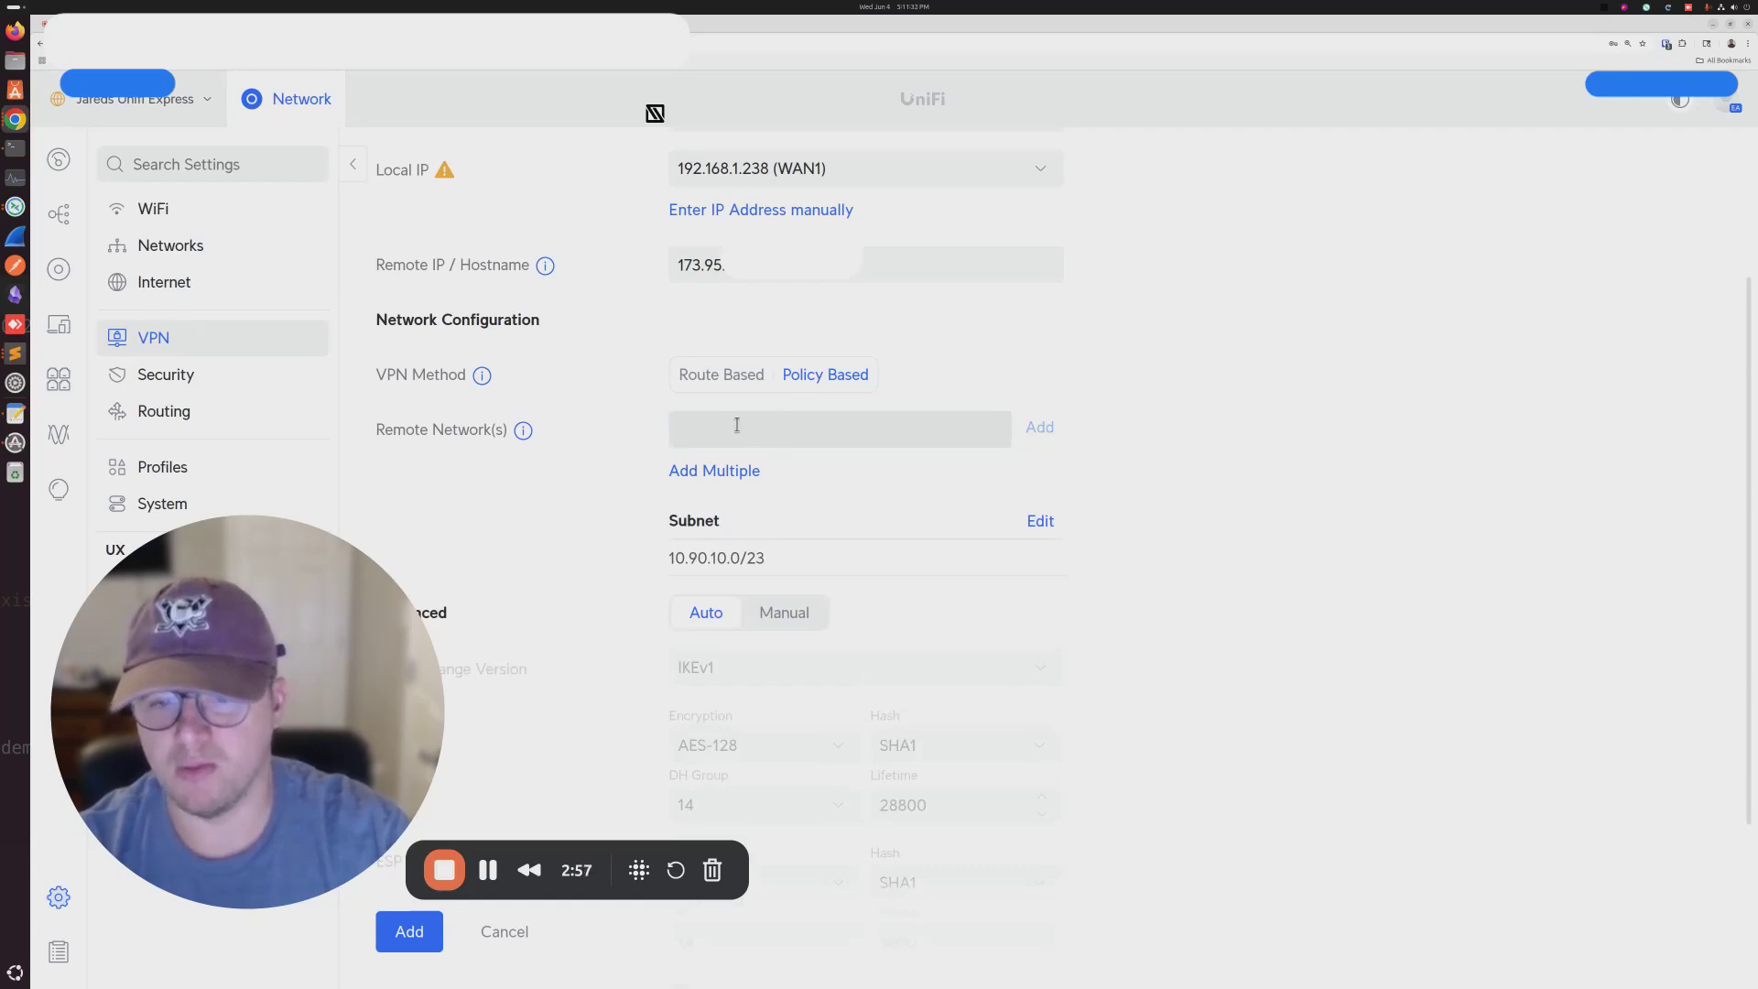
- Change the advanced settings to manual and set IKE encryption to AES-256 with hash SHA512
scroll(738, 487, down, 3)
click(769, 377)
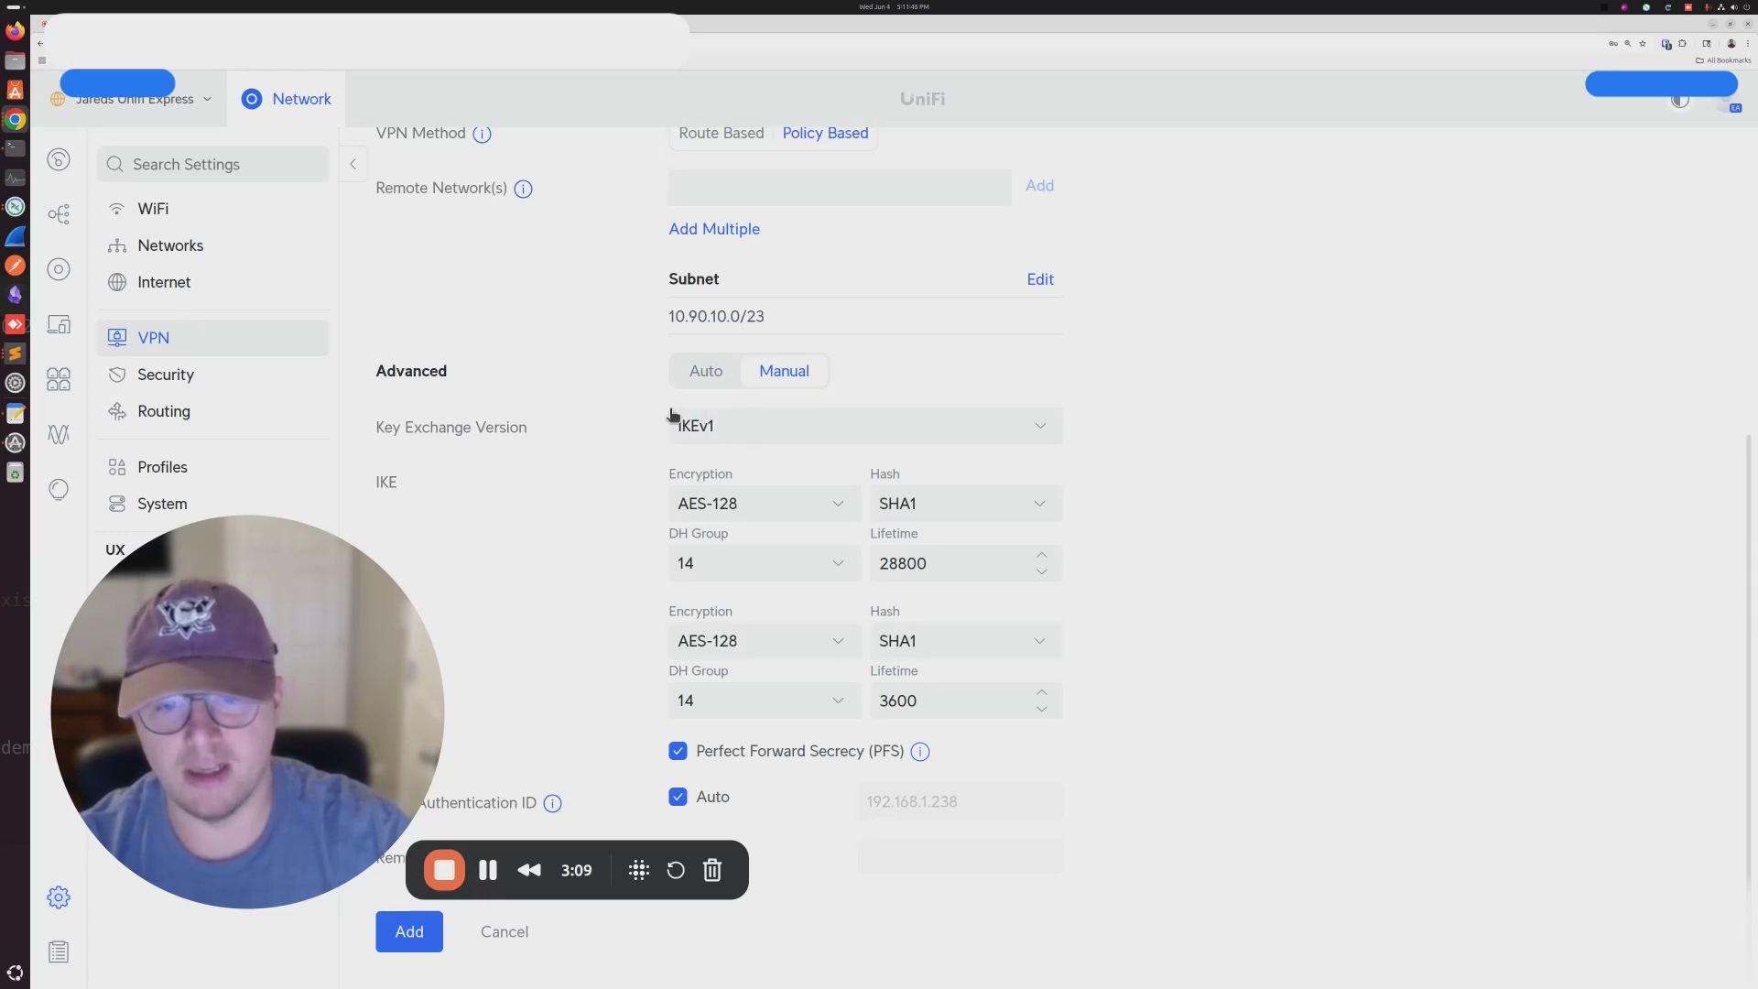
click(711, 507)
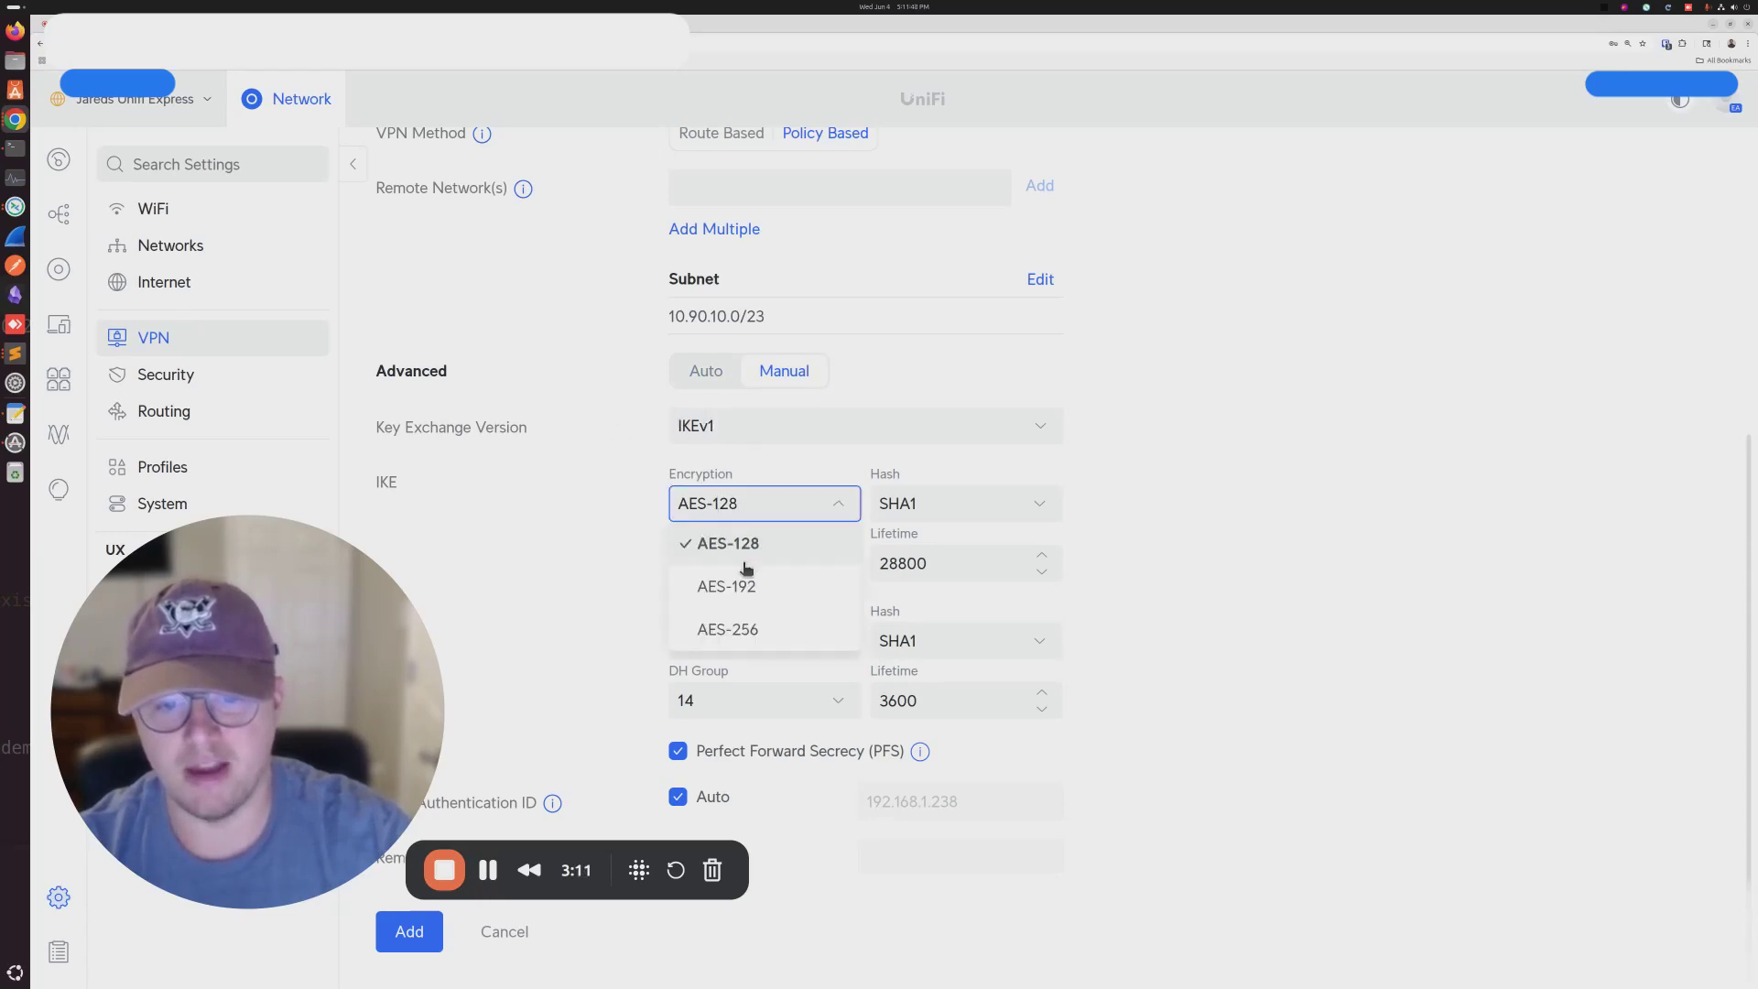
click(746, 632)
click(959, 499)
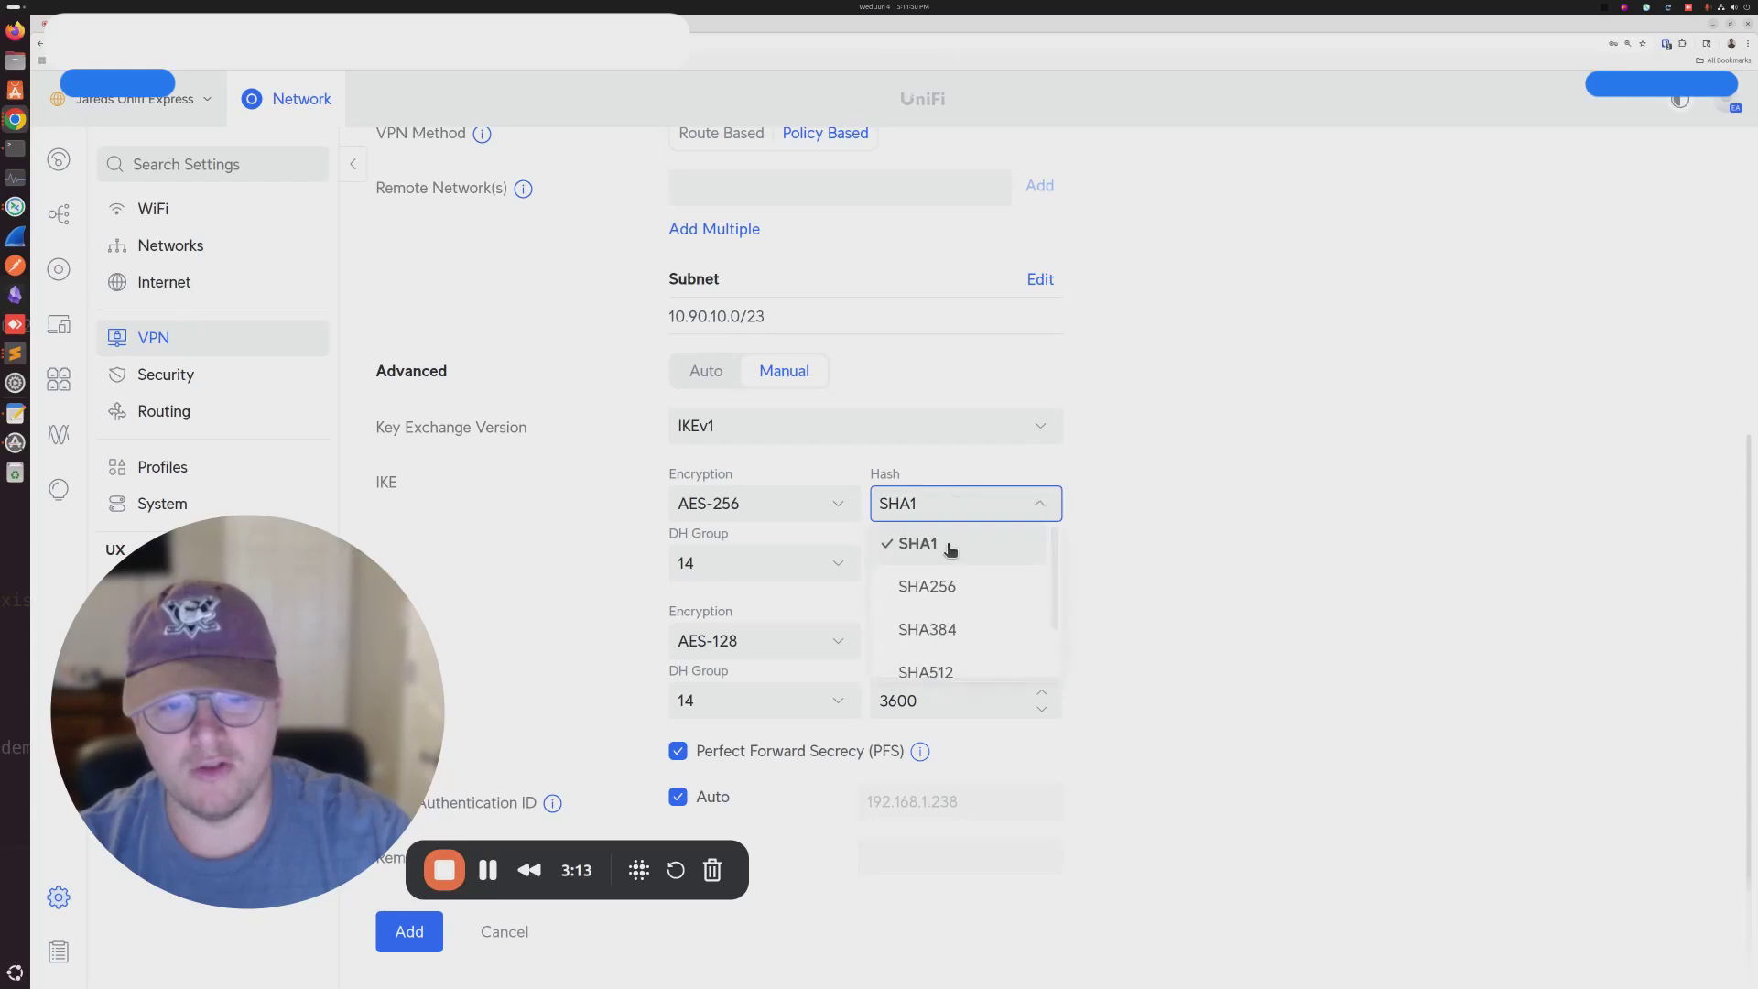
click(943, 673)
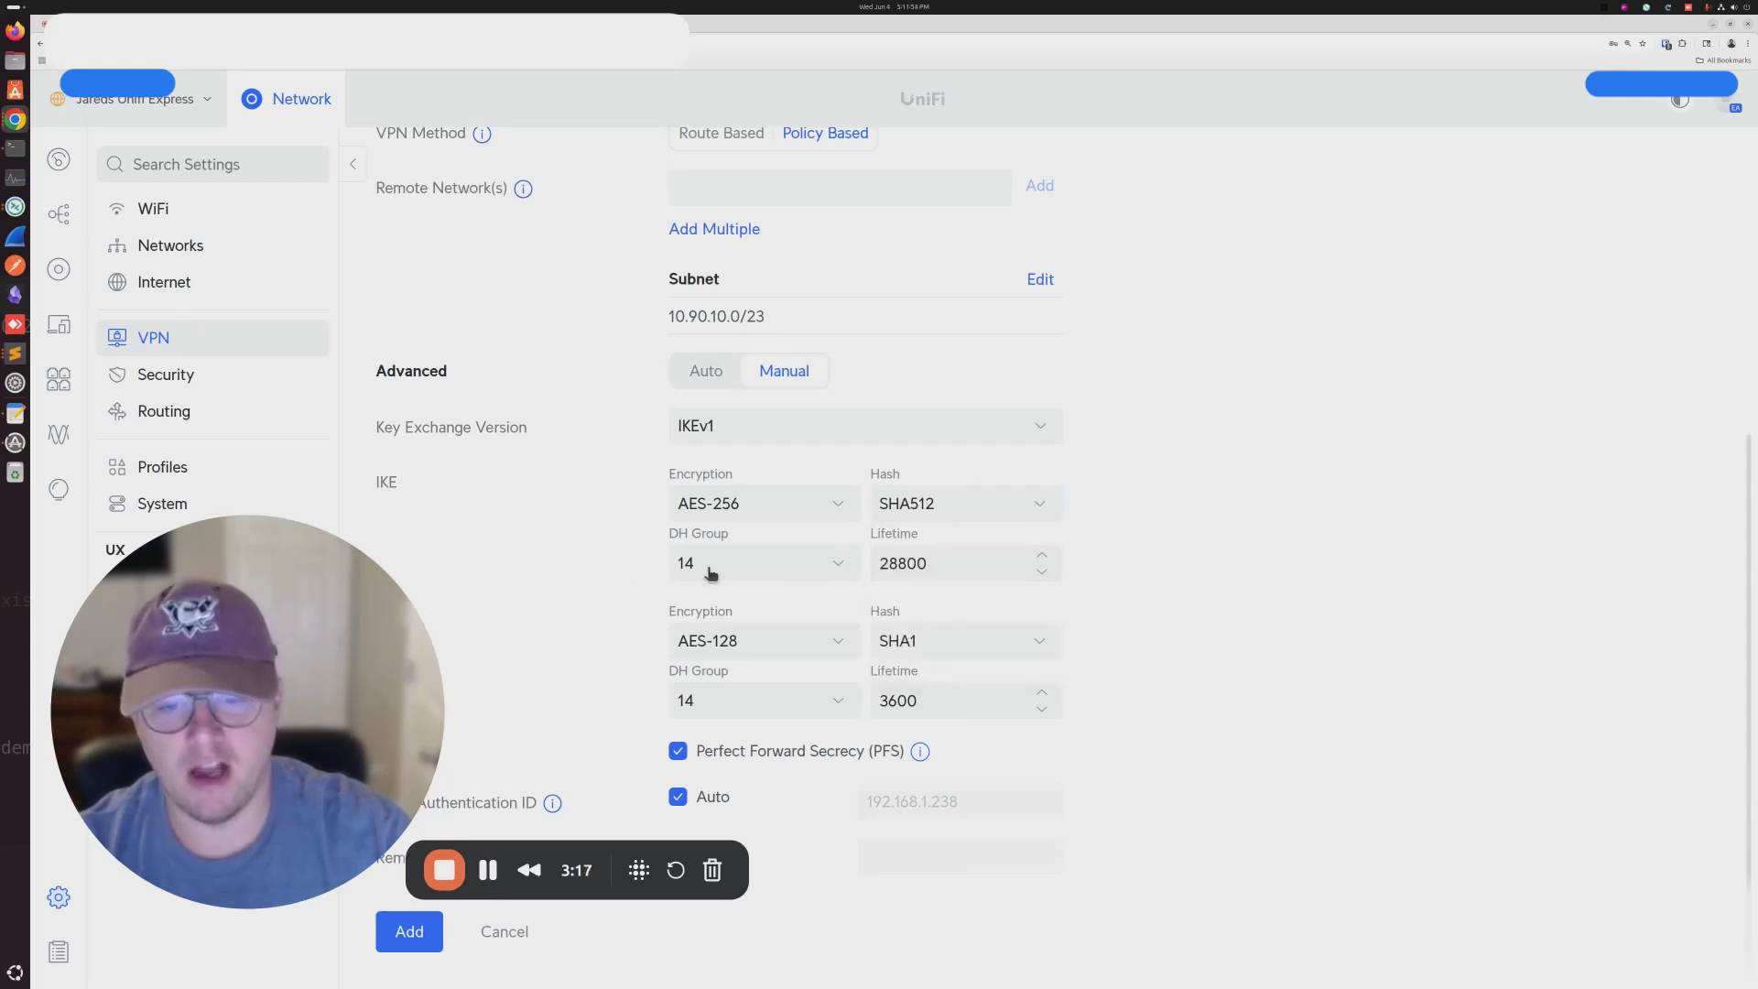
- Set the IKE lifetime to 86400
double_click(903, 572)
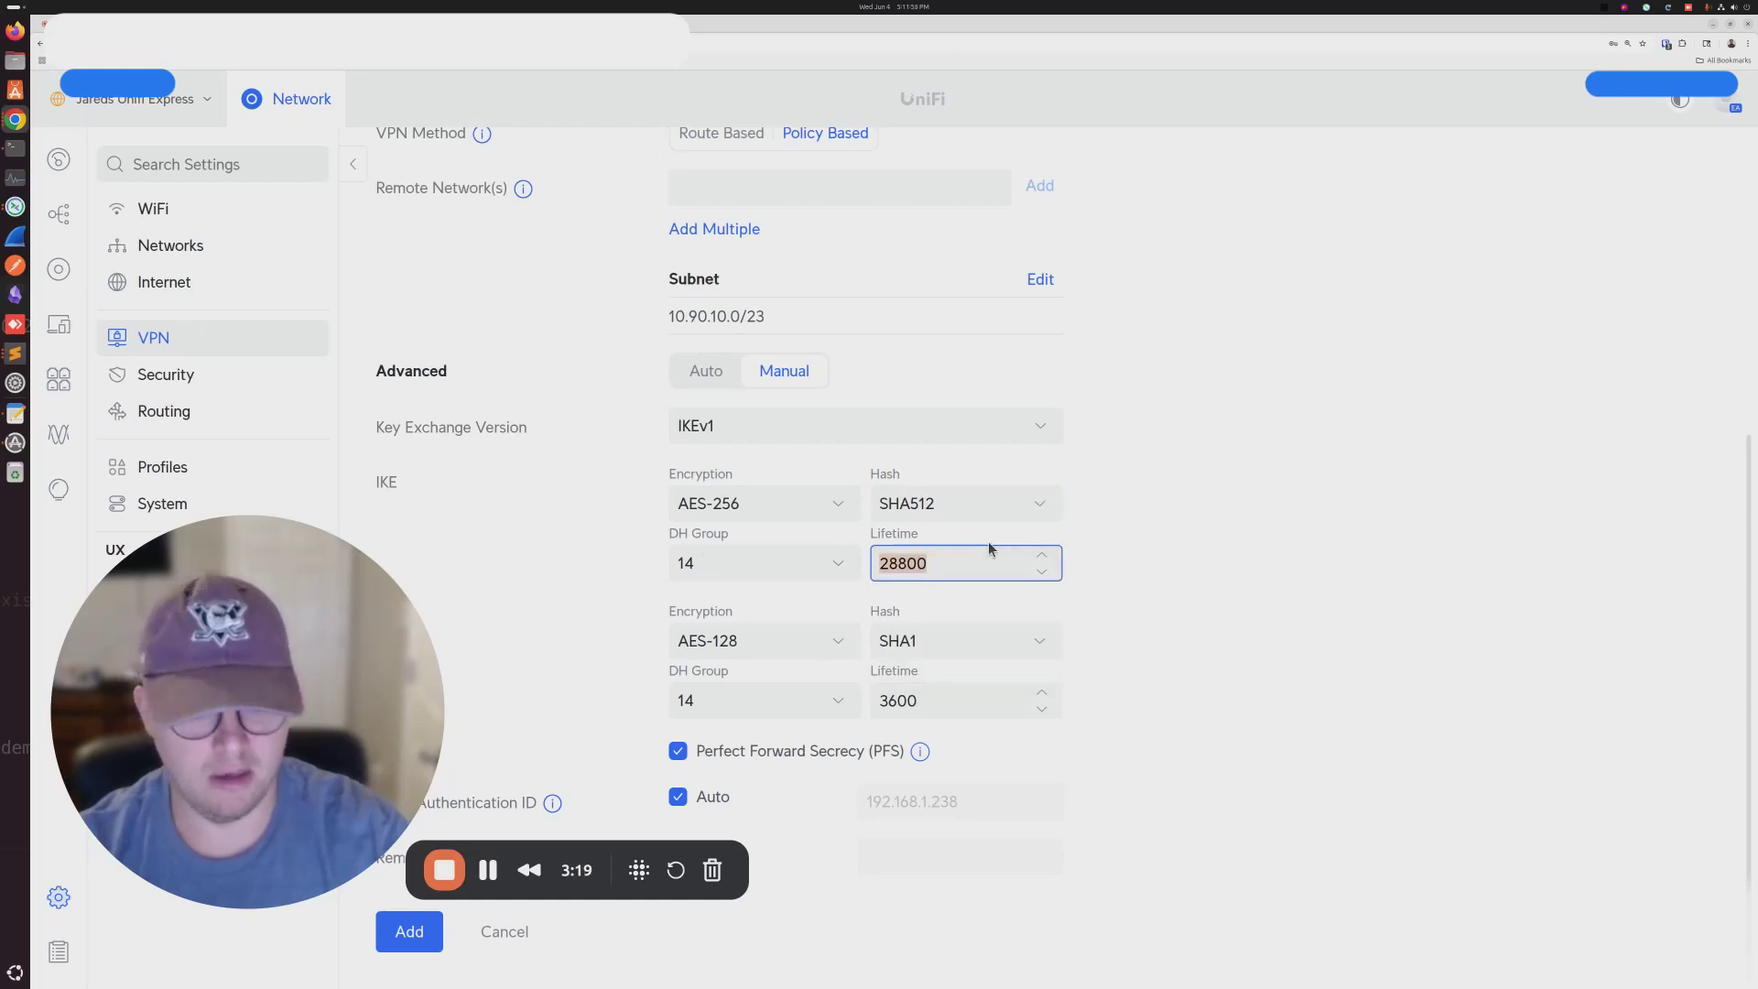
text(96400)
key(BackSpace)
key(BackSpace)
key(BackSpace)
key(BackSpace)
key(BackSpace)
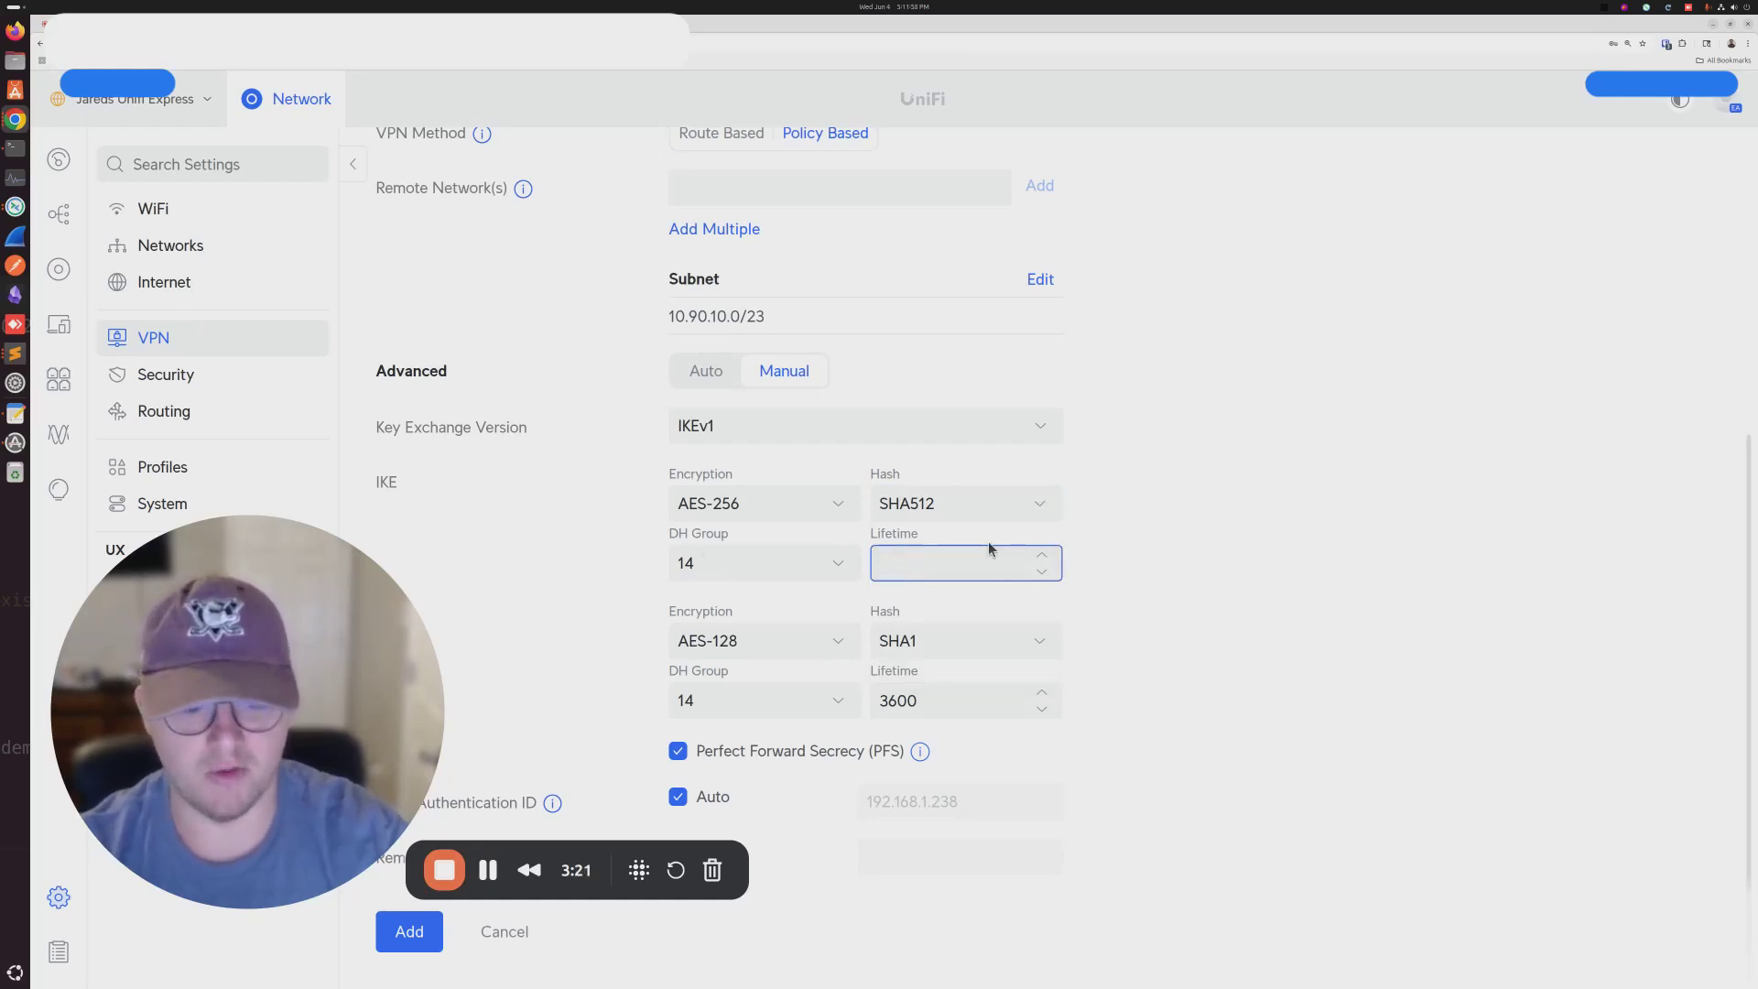
text(86400)
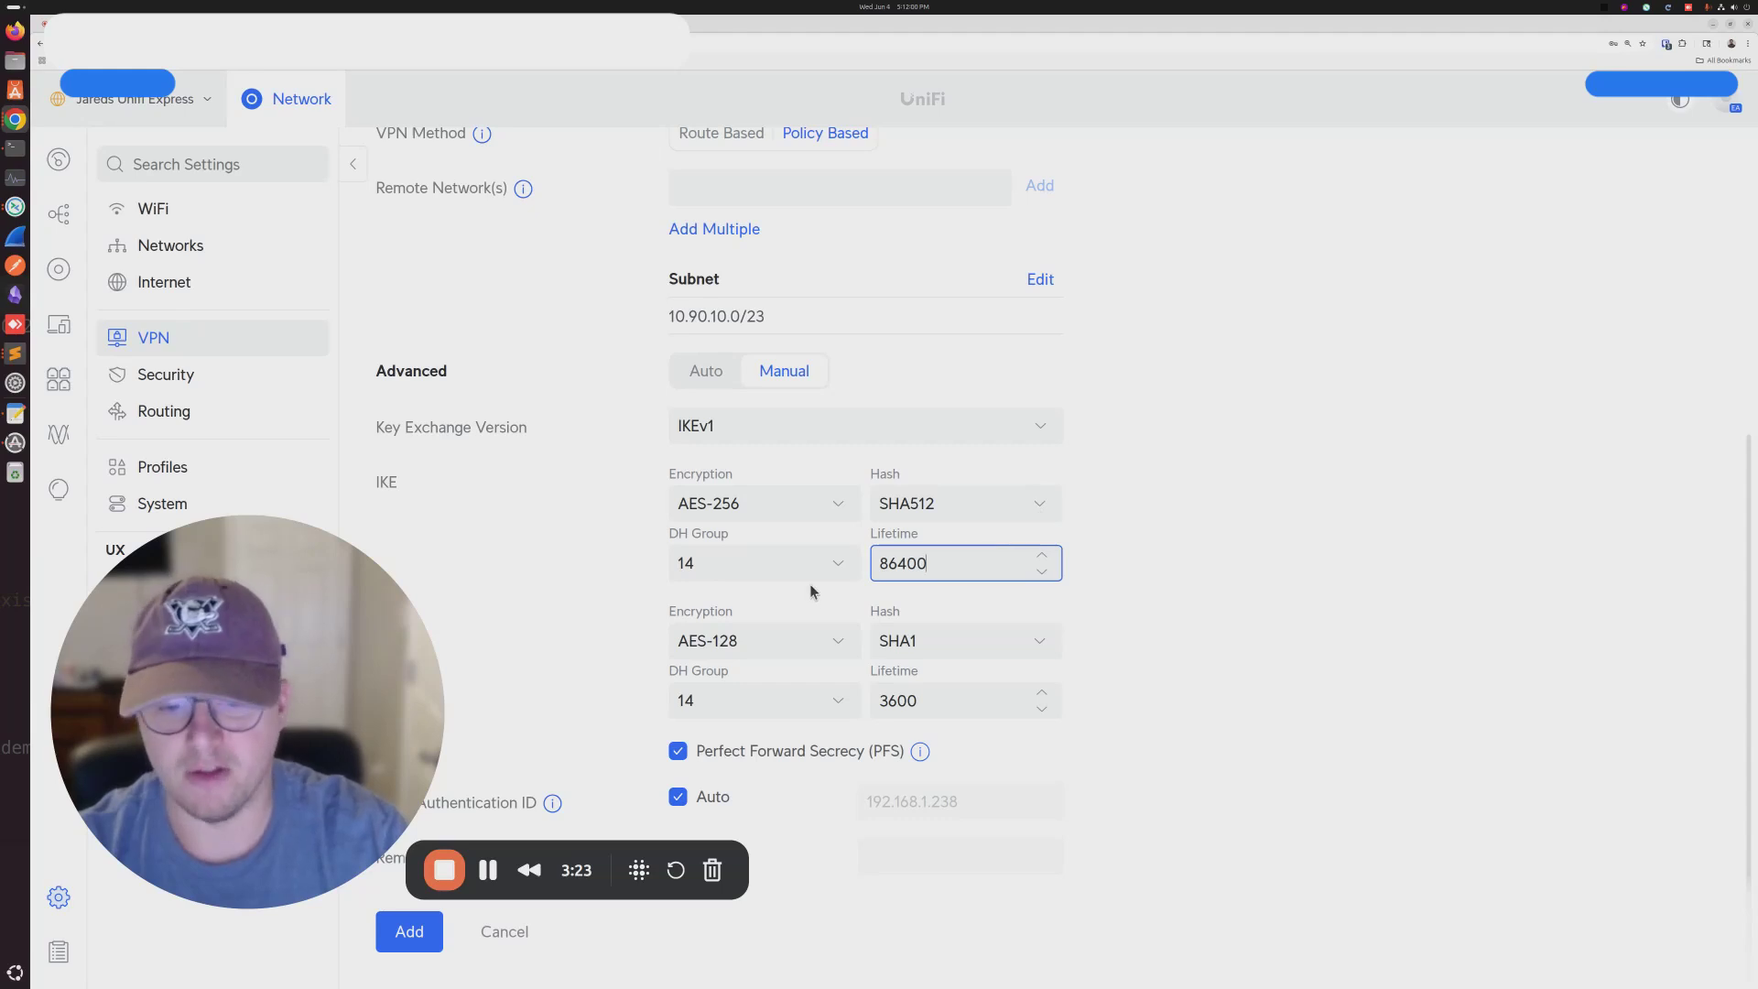
- Set ESP encryption to AES-256, its hash to SHA512 and its lifetime to 43200
click(733, 644)
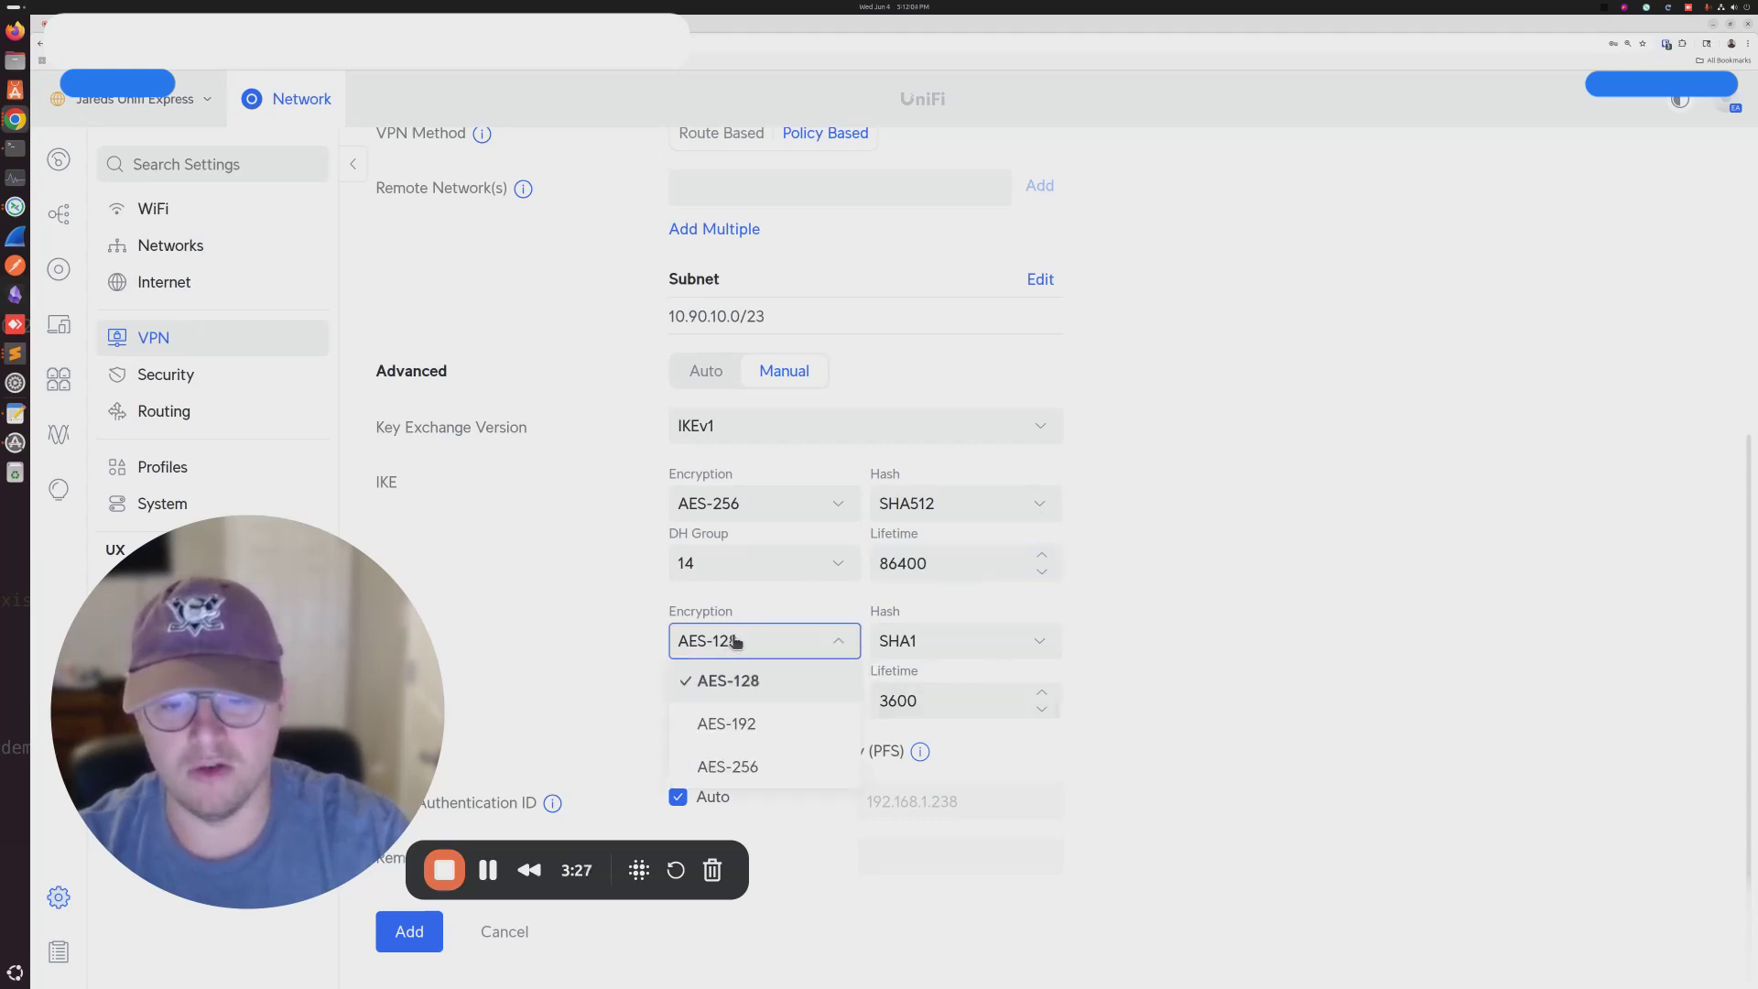
click(744, 766)
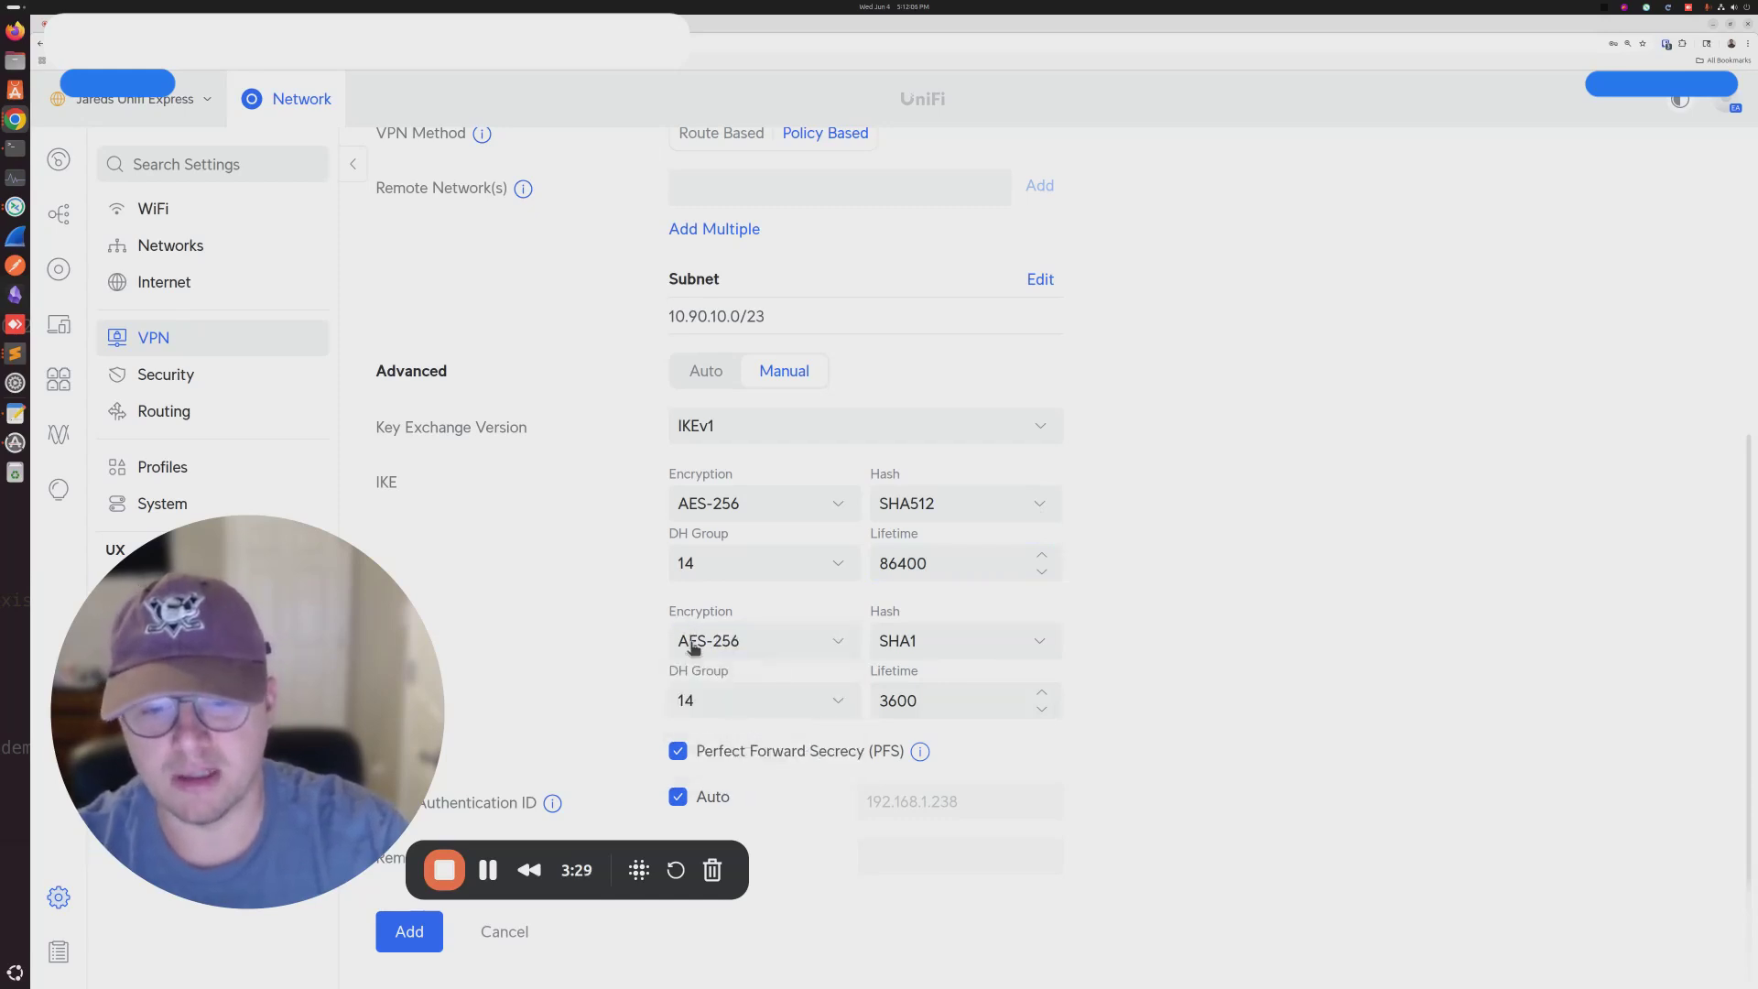
click(897, 641)
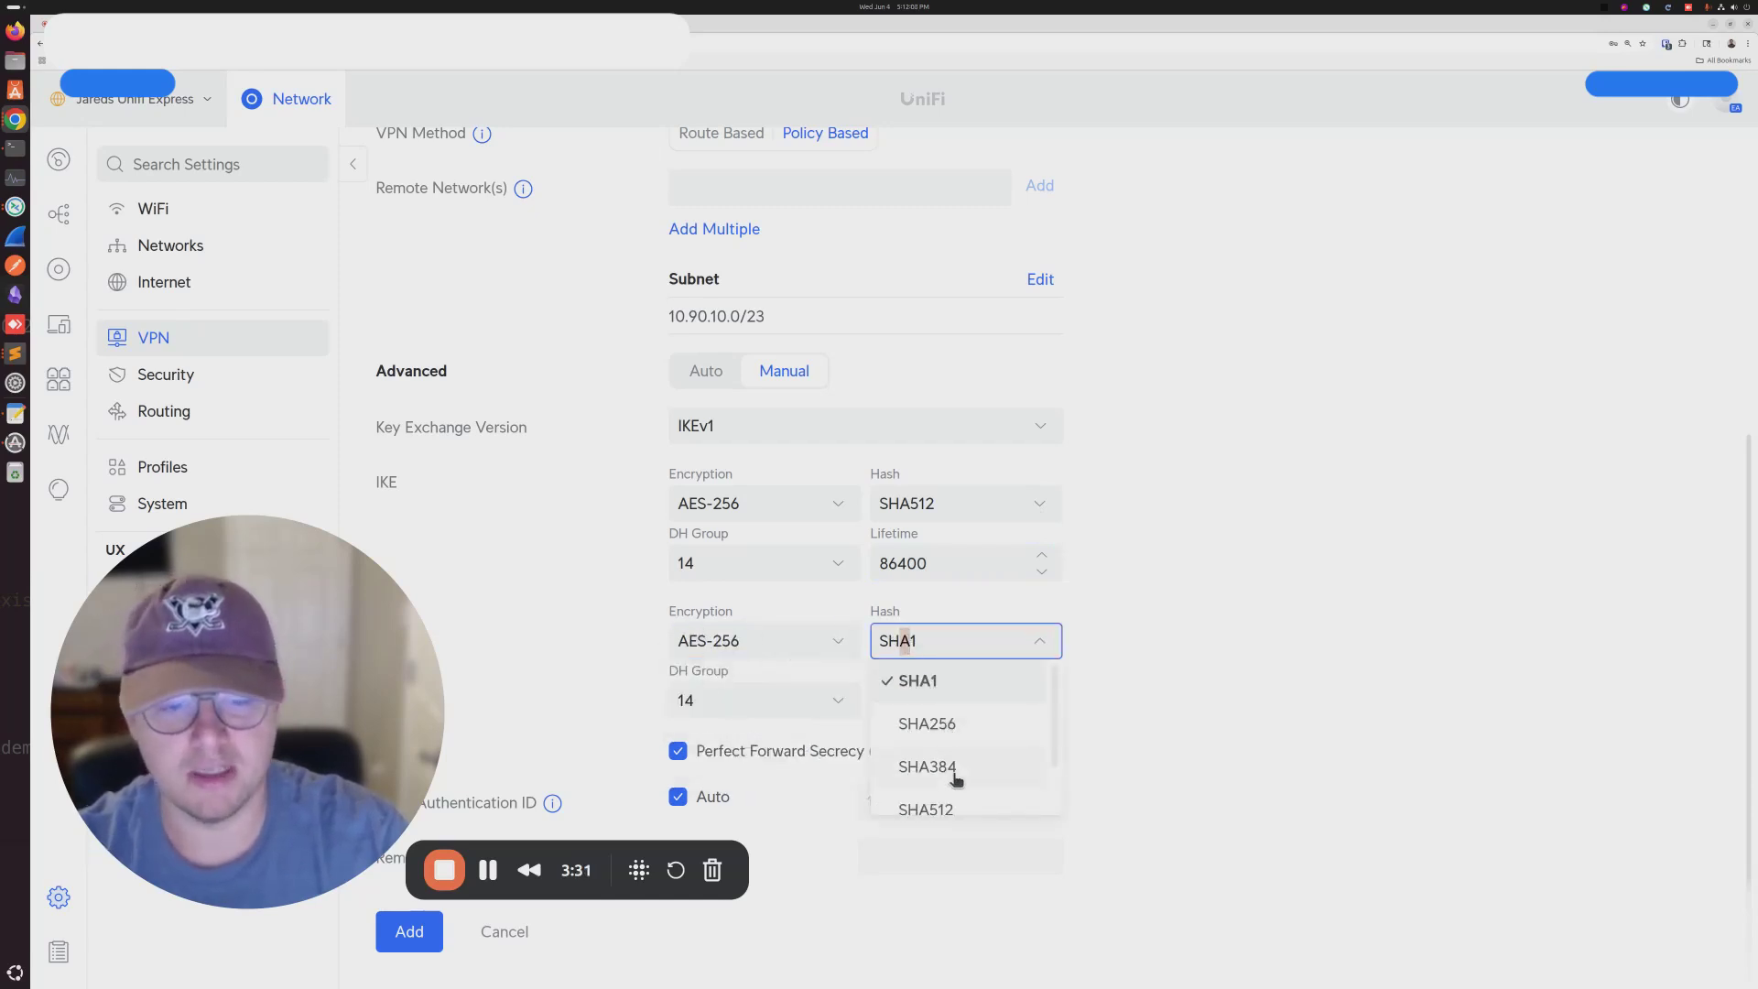
click(954, 804)
click(928, 704)
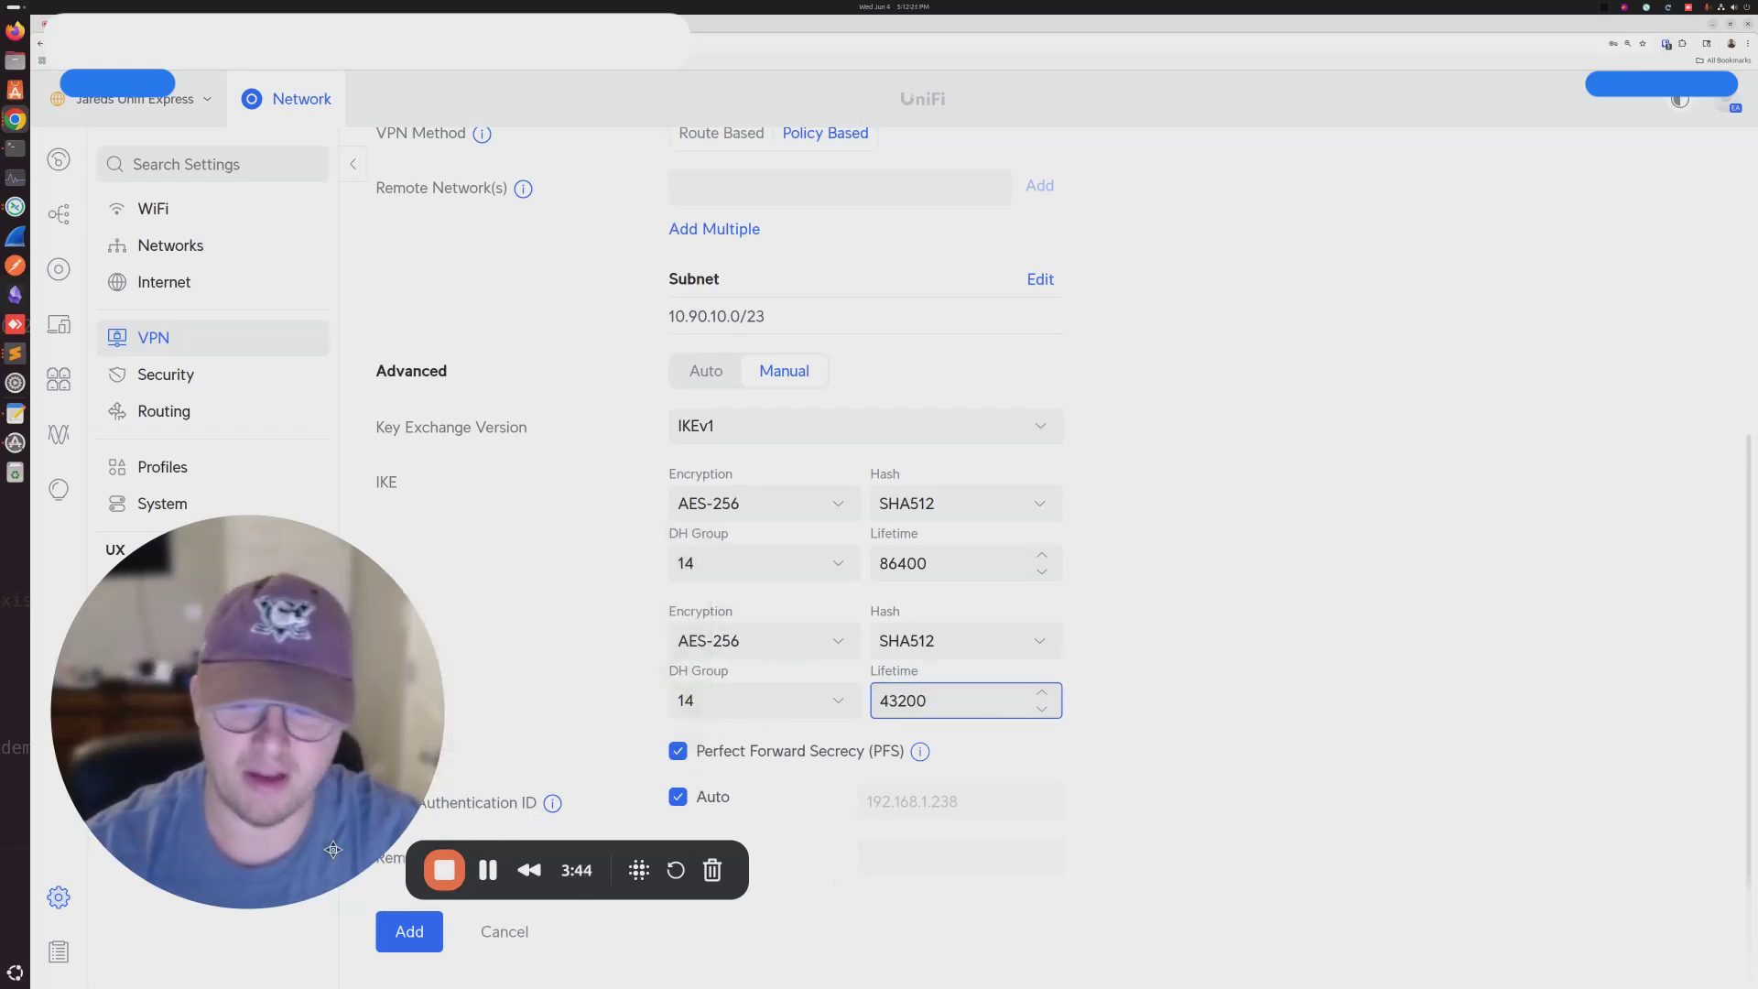
- Add the configured site-to-site VPN and return to the VPN settings
drag(229, 723, 1257, 609)
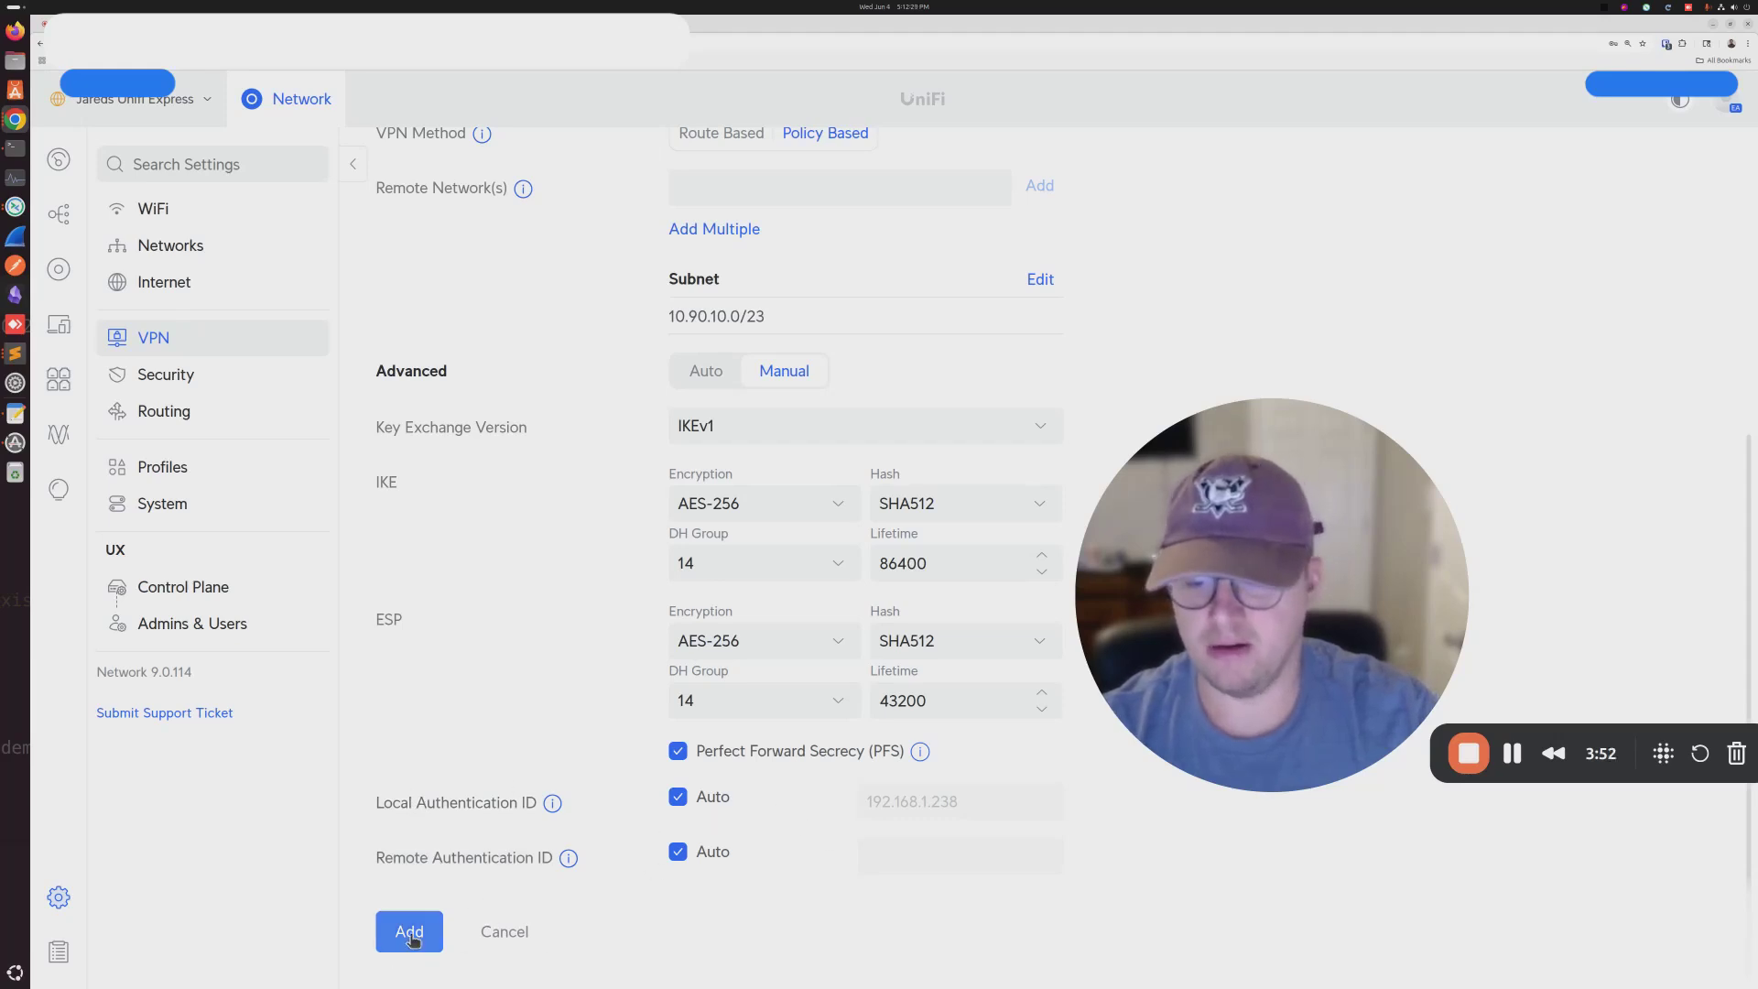
drag(1165, 594, 200, 685)
scroll(421, 732, up, 1)
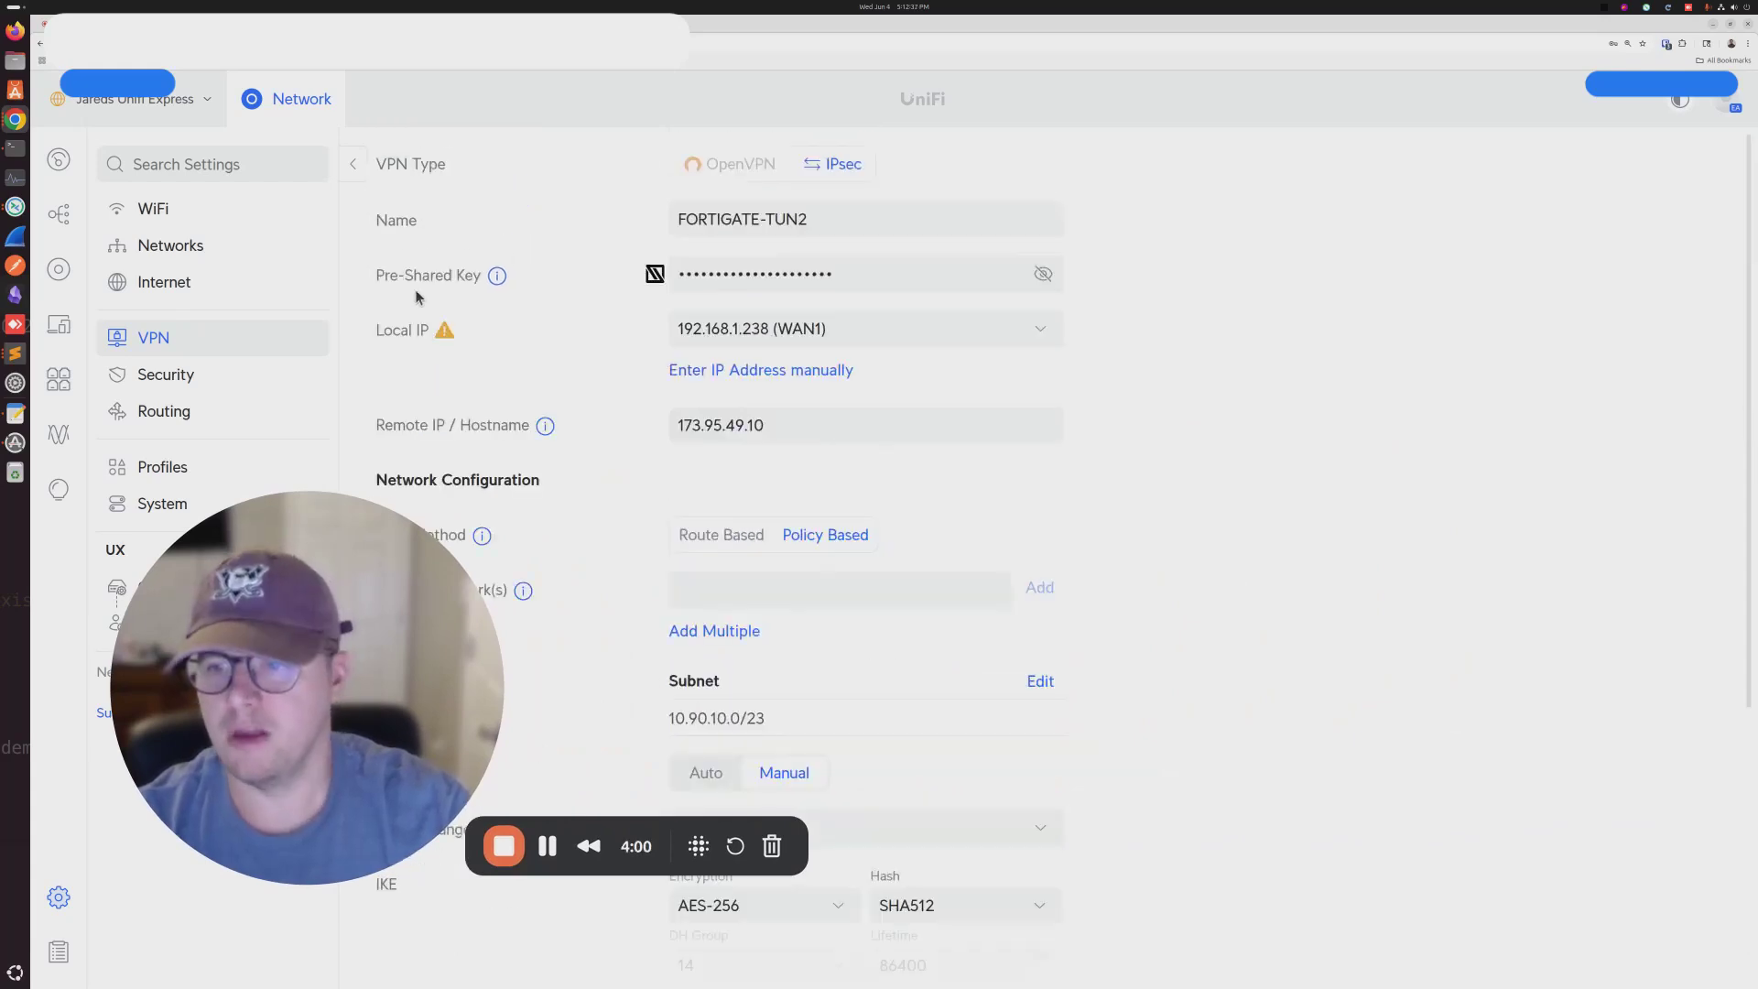
click(246, 344)
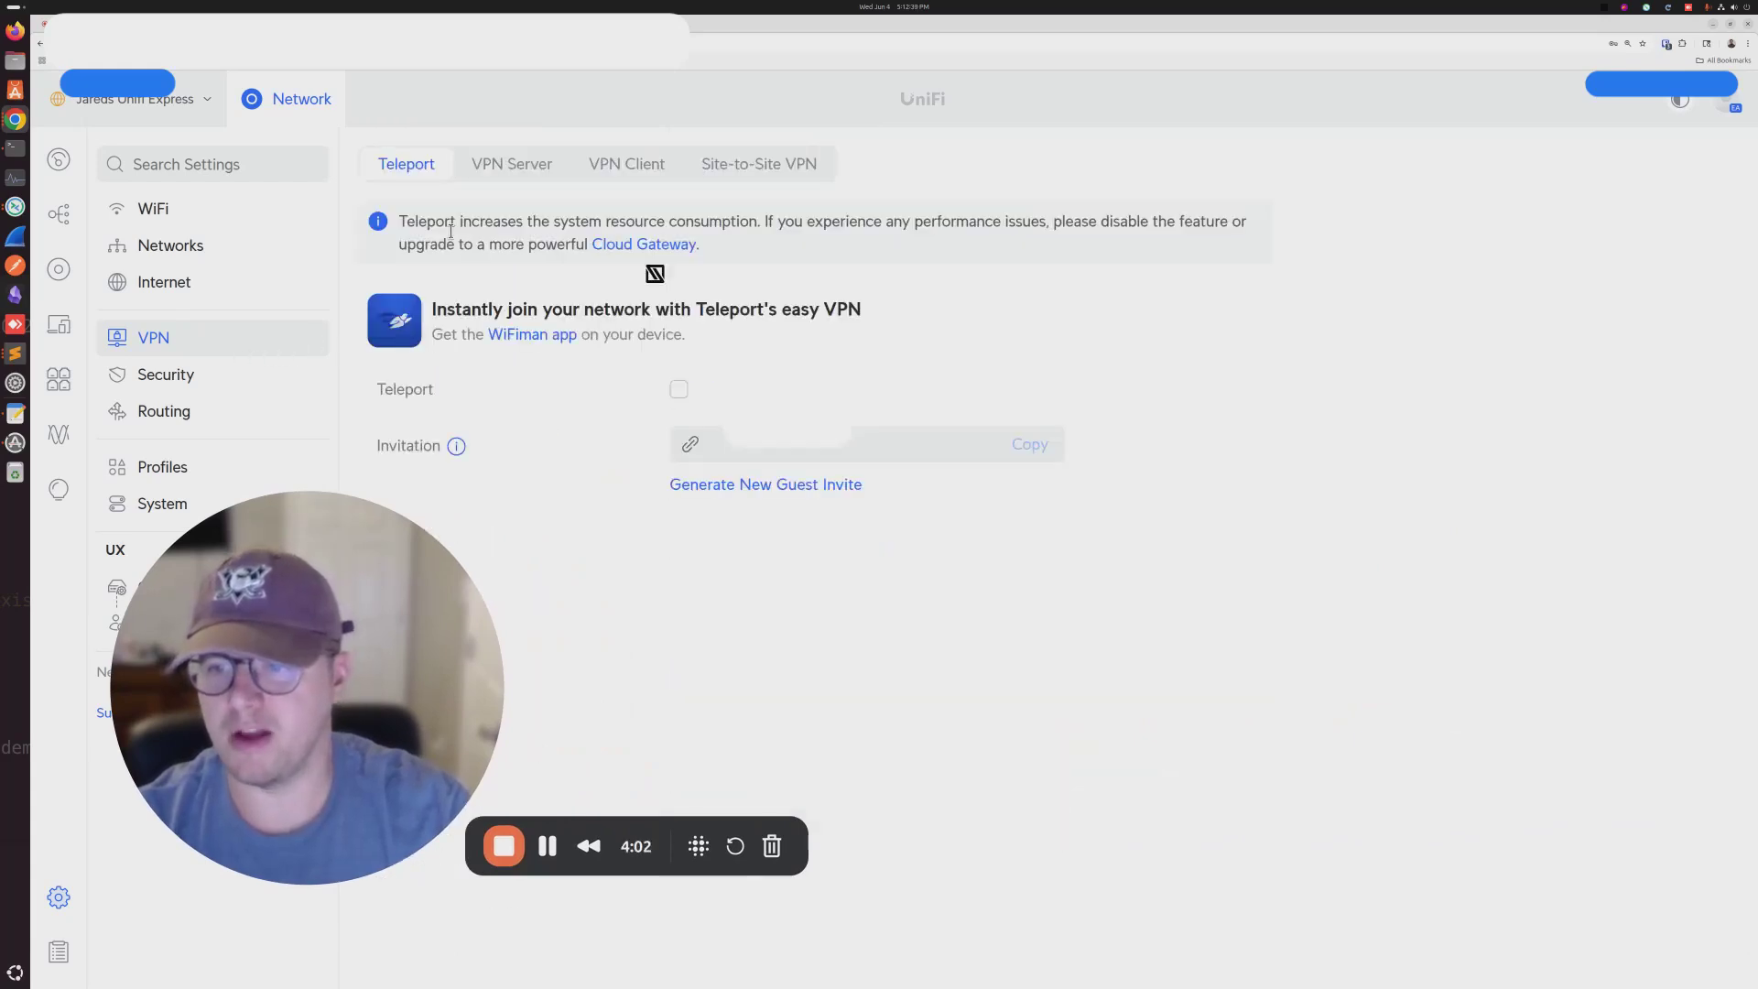
- Switch to the FortiGate's IPsec tunnels and start a new custom-template tunnel named UNIFI-TUN
click(722, 165)
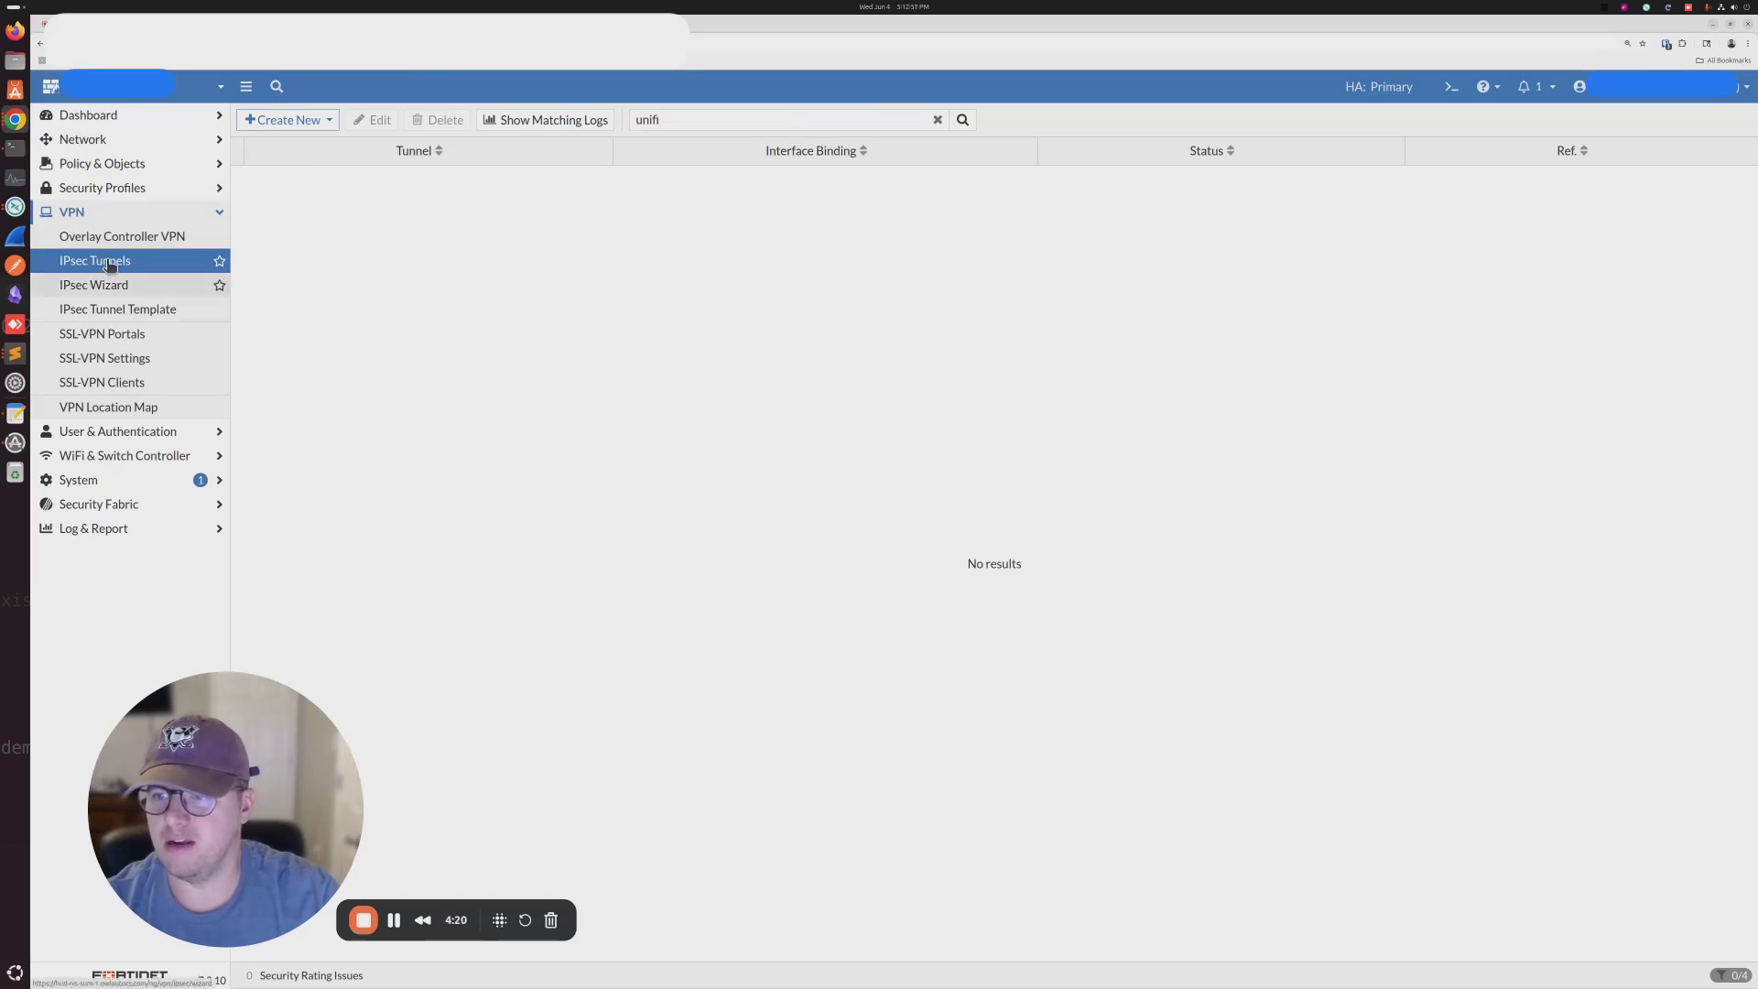
click(282, 123)
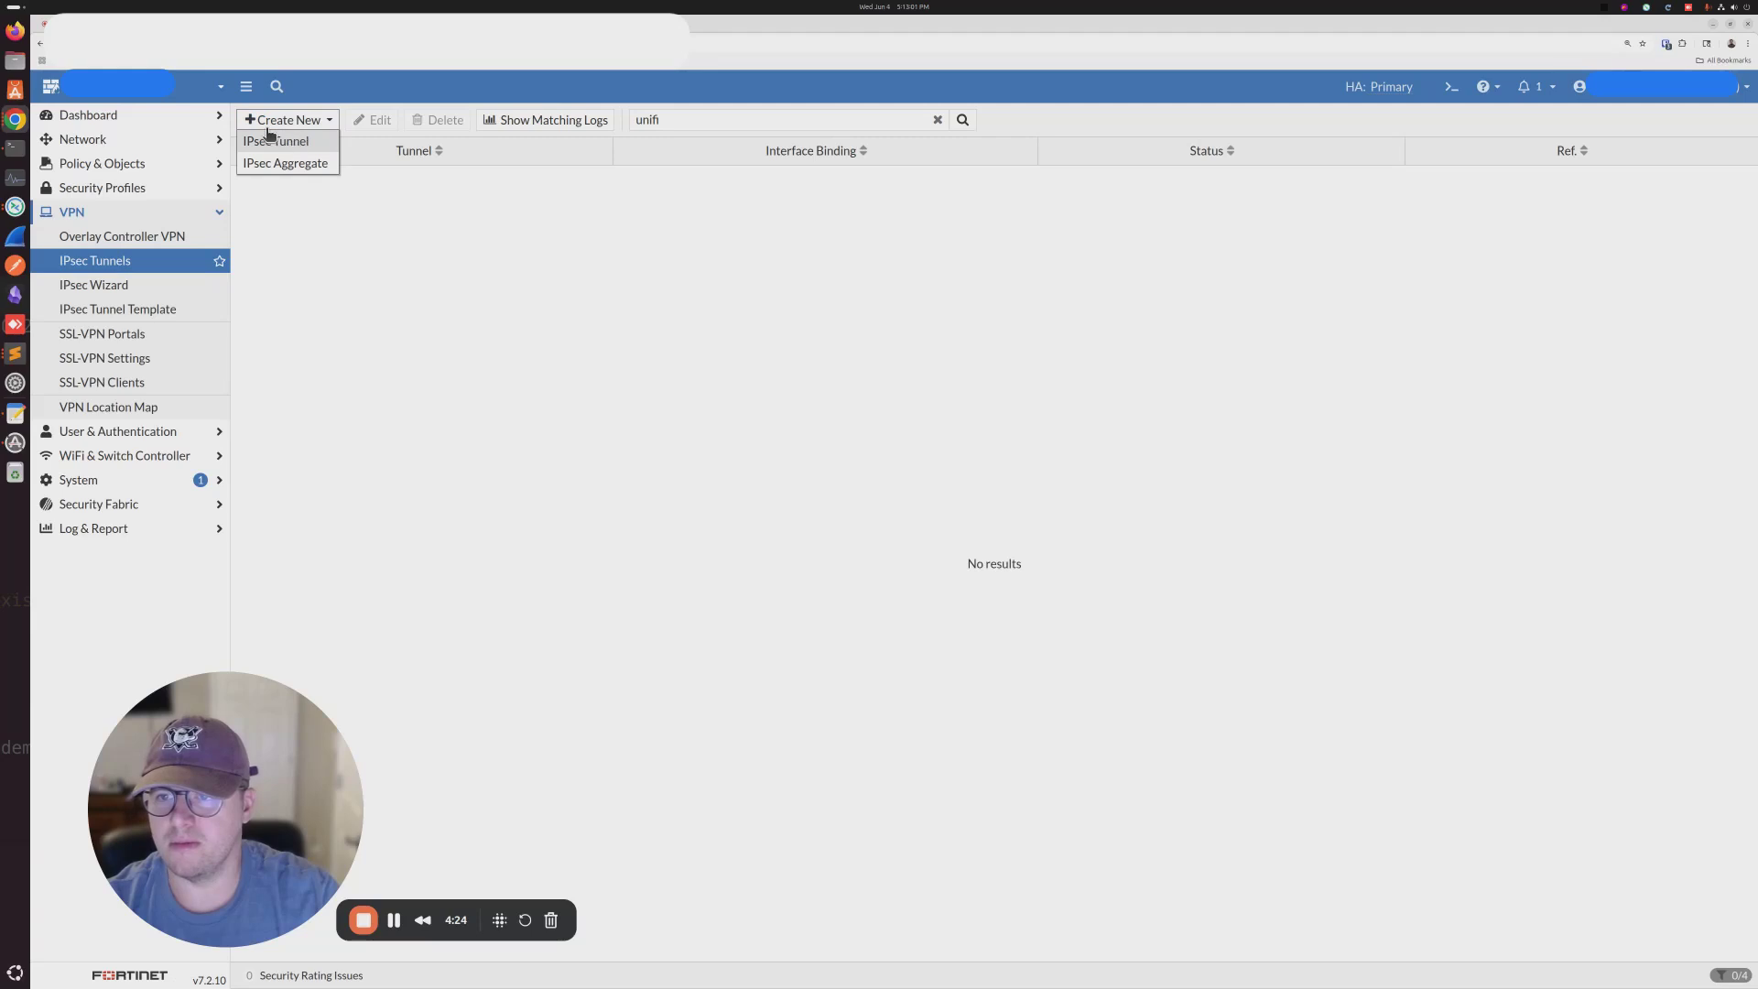
click(293, 143)
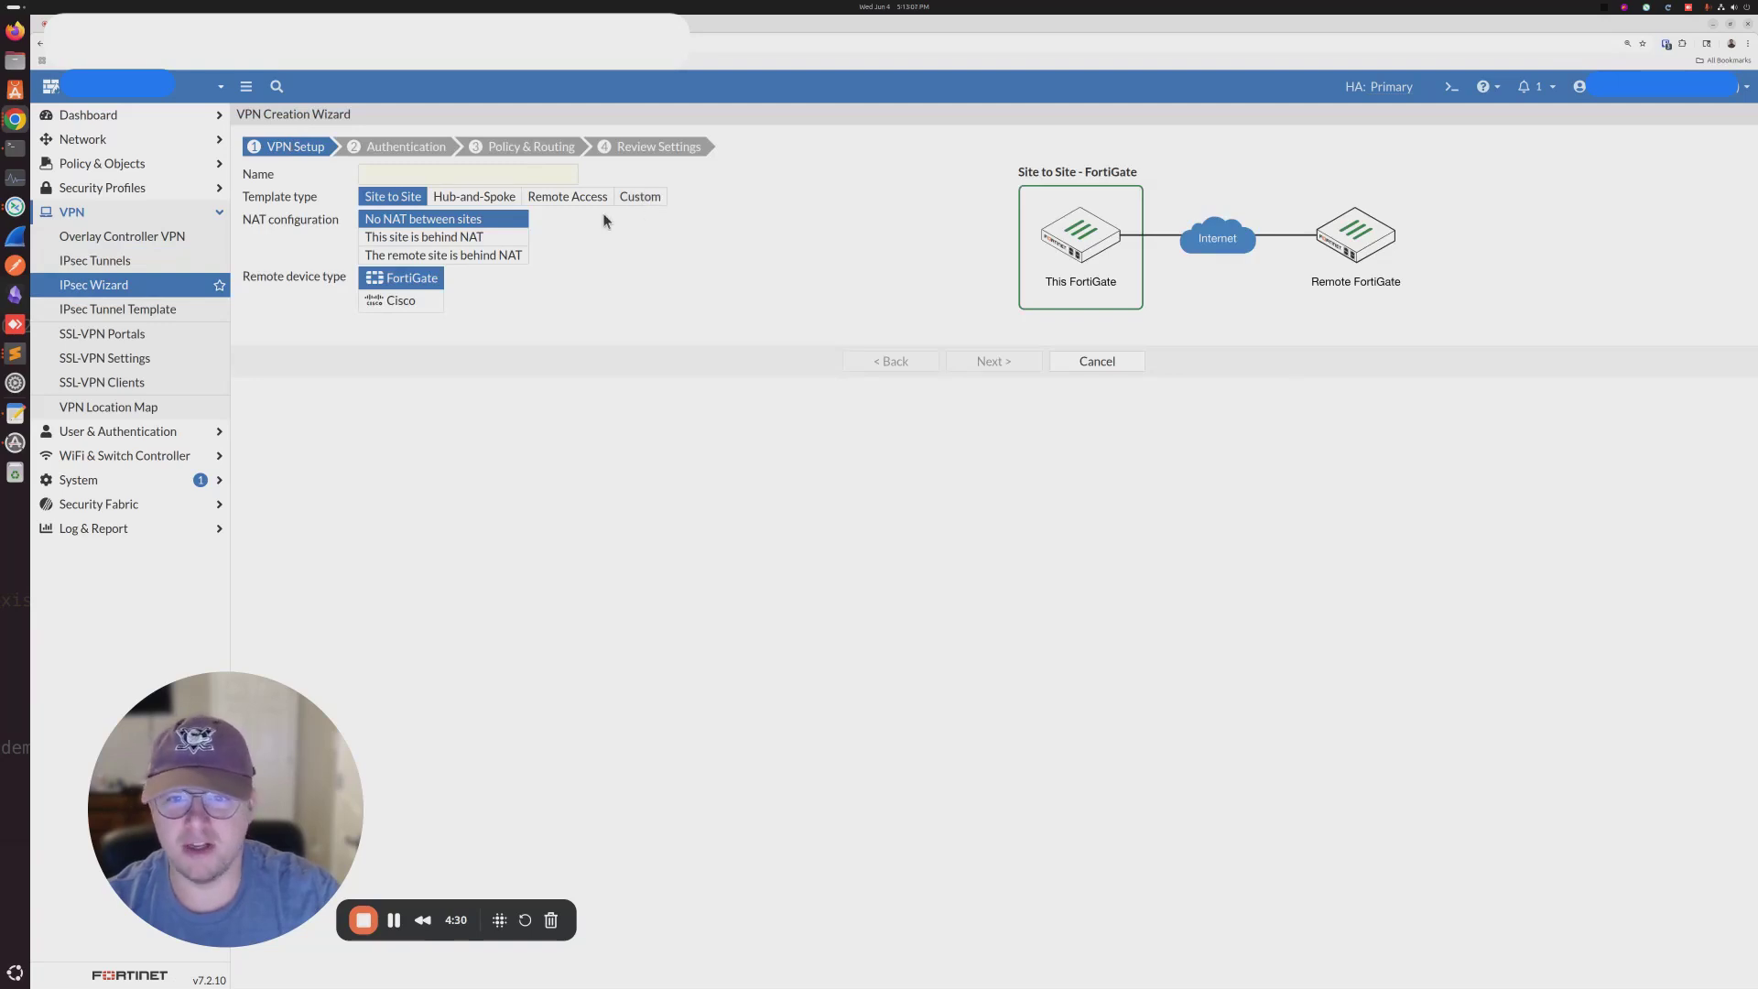
click(637, 197)
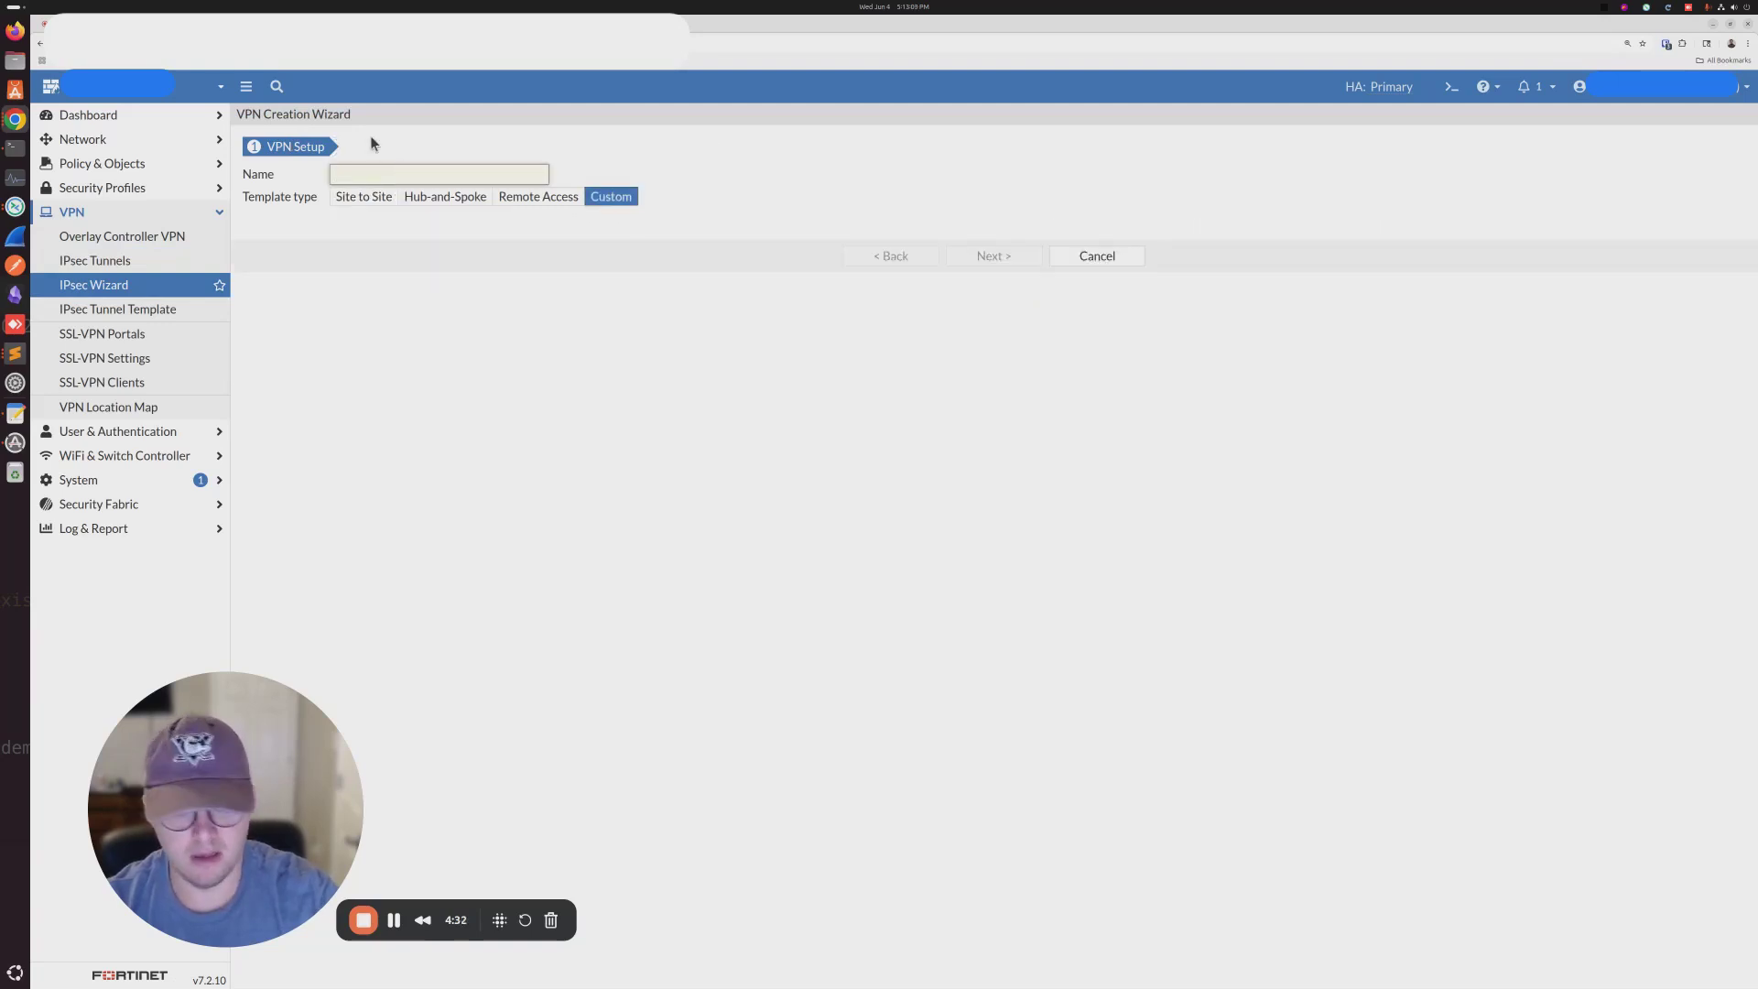
text(UNIFI-TUN)
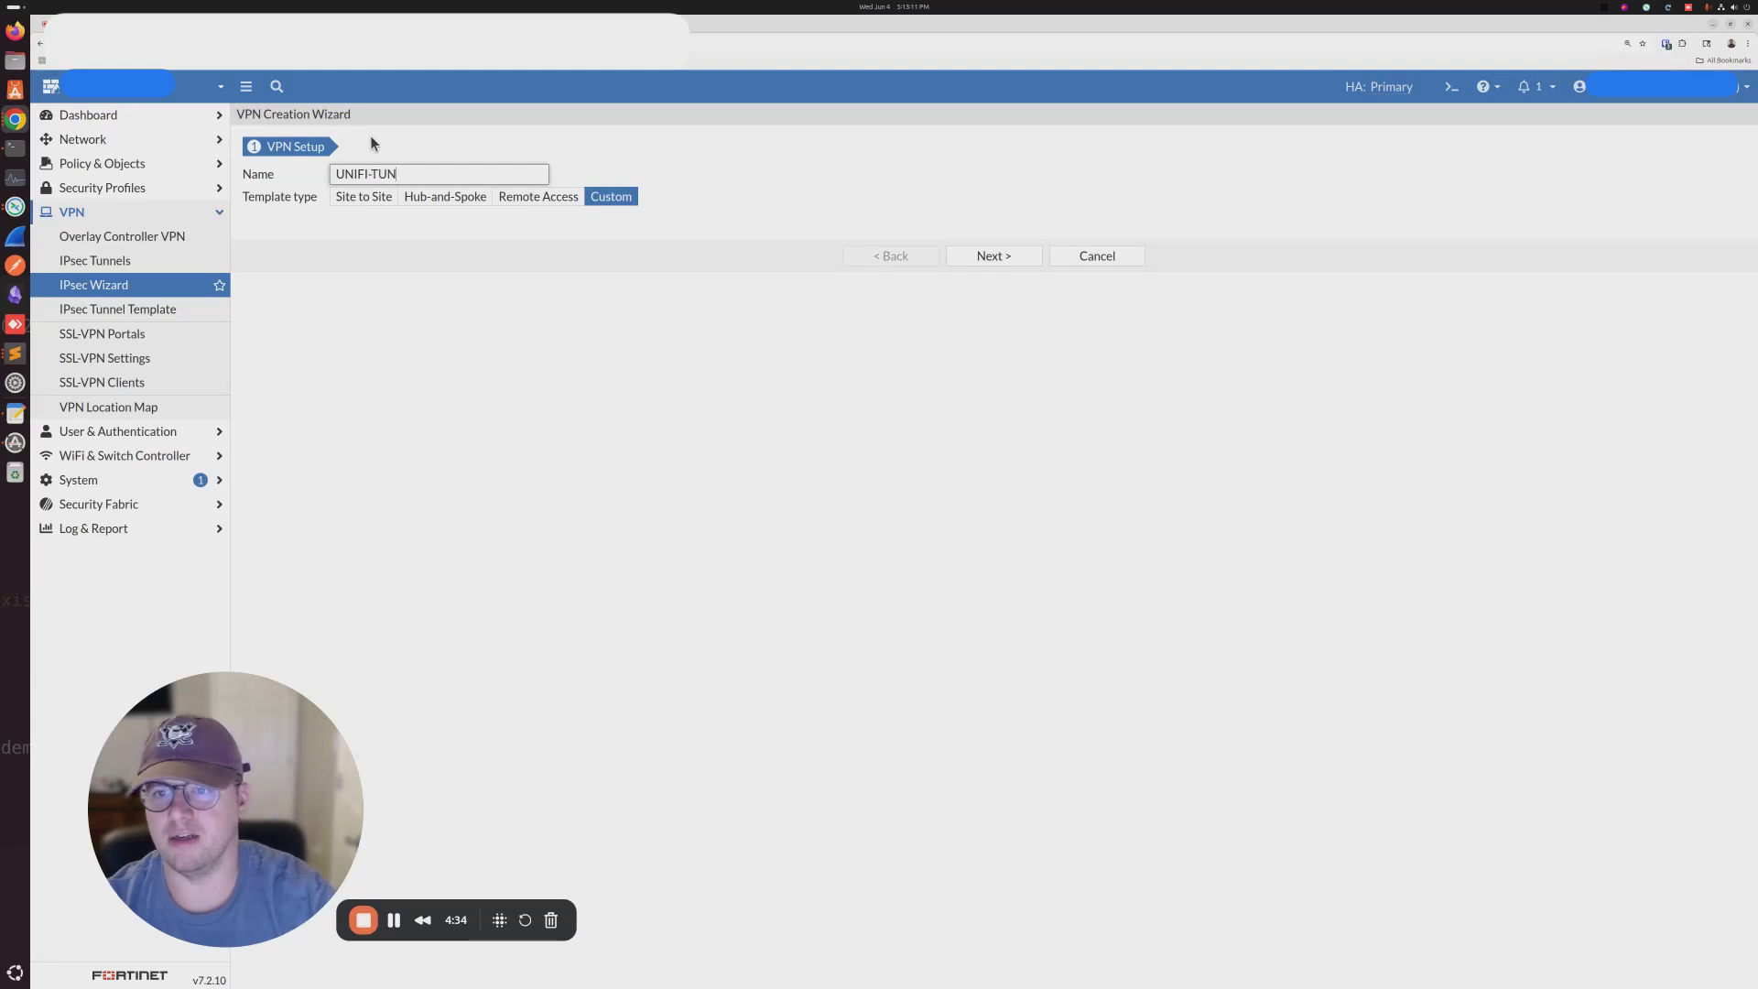
click(998, 256)
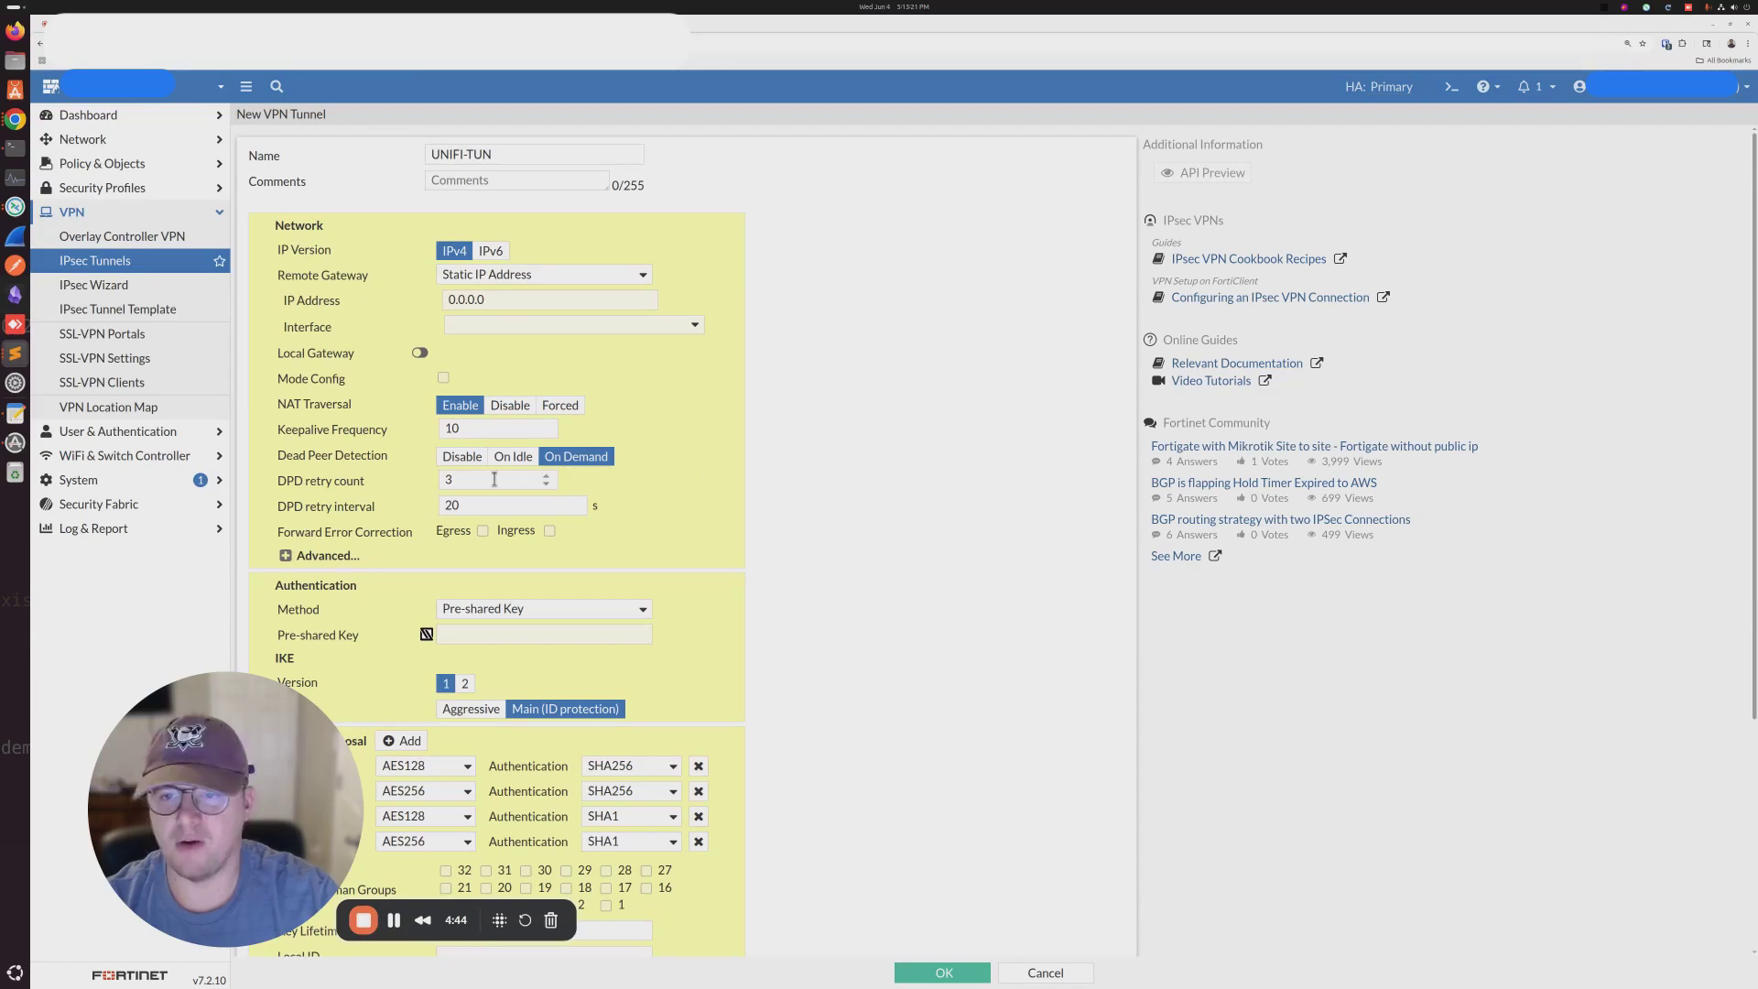
- Enter the UniFi gateway's public IP as the static remote gateway and choose Spectrum_Fiber (wan1) as the interface
click(468, 294)
double_click(475, 300)
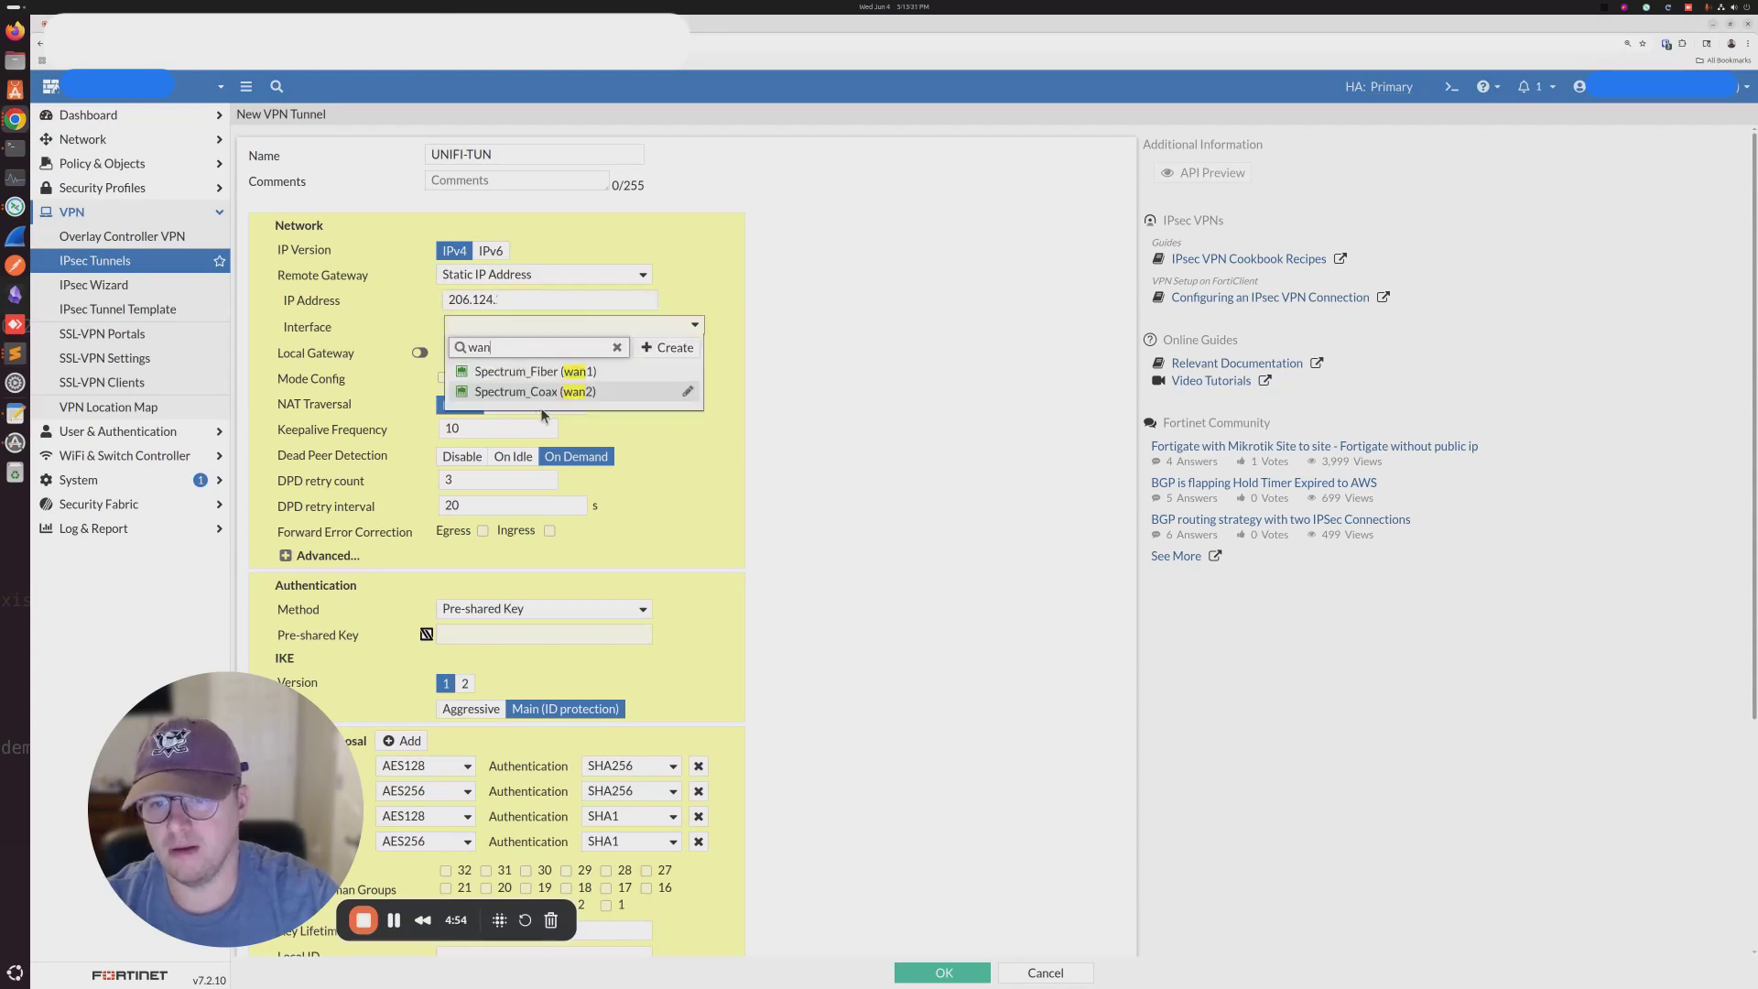
click(485, 326)
text(wan)
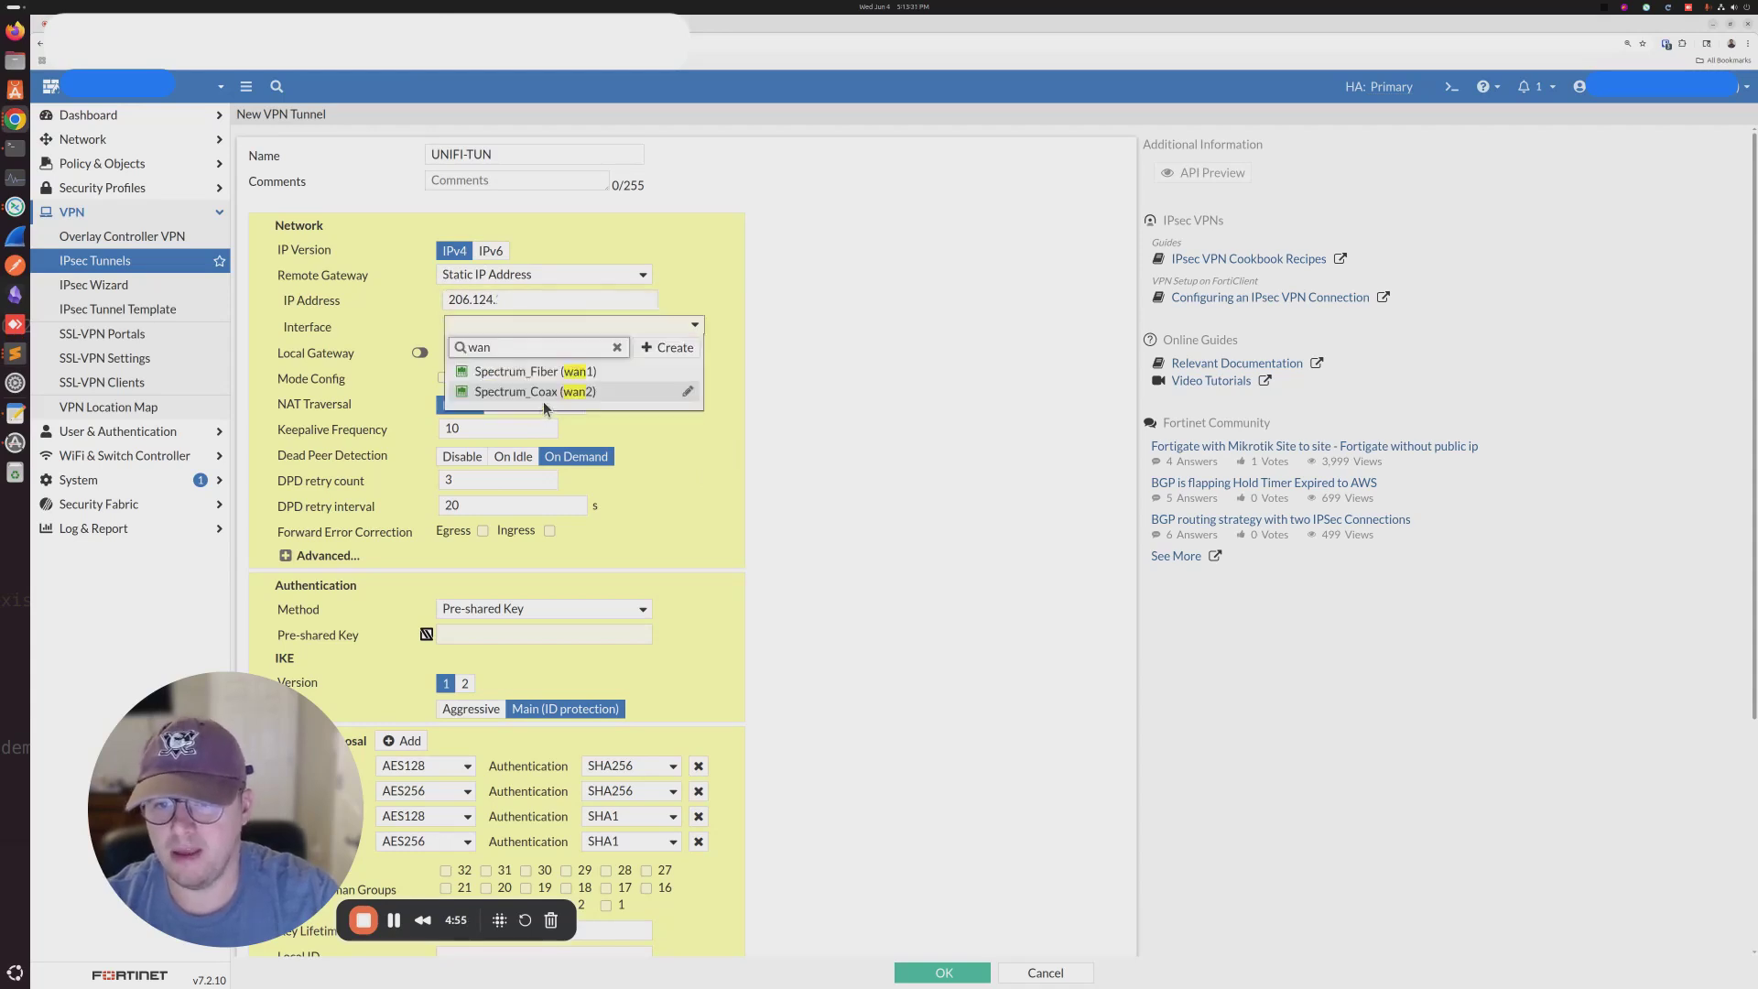
mouse_move(556, 385)
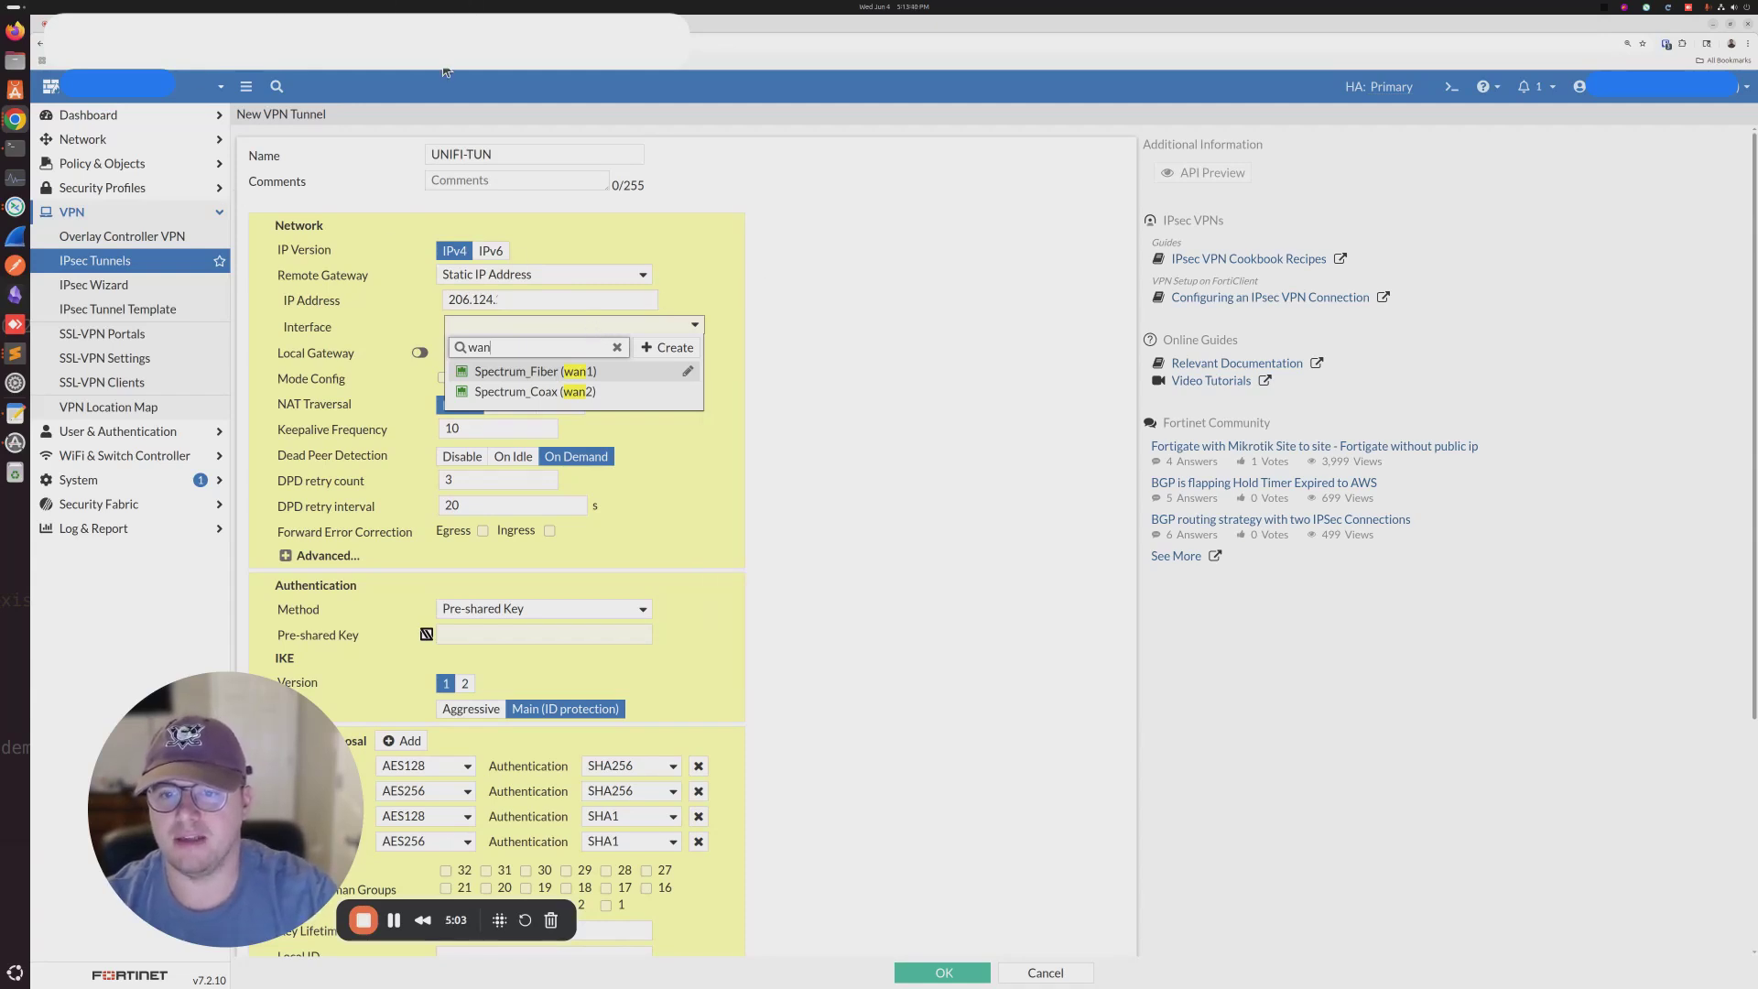
click(579, 380)
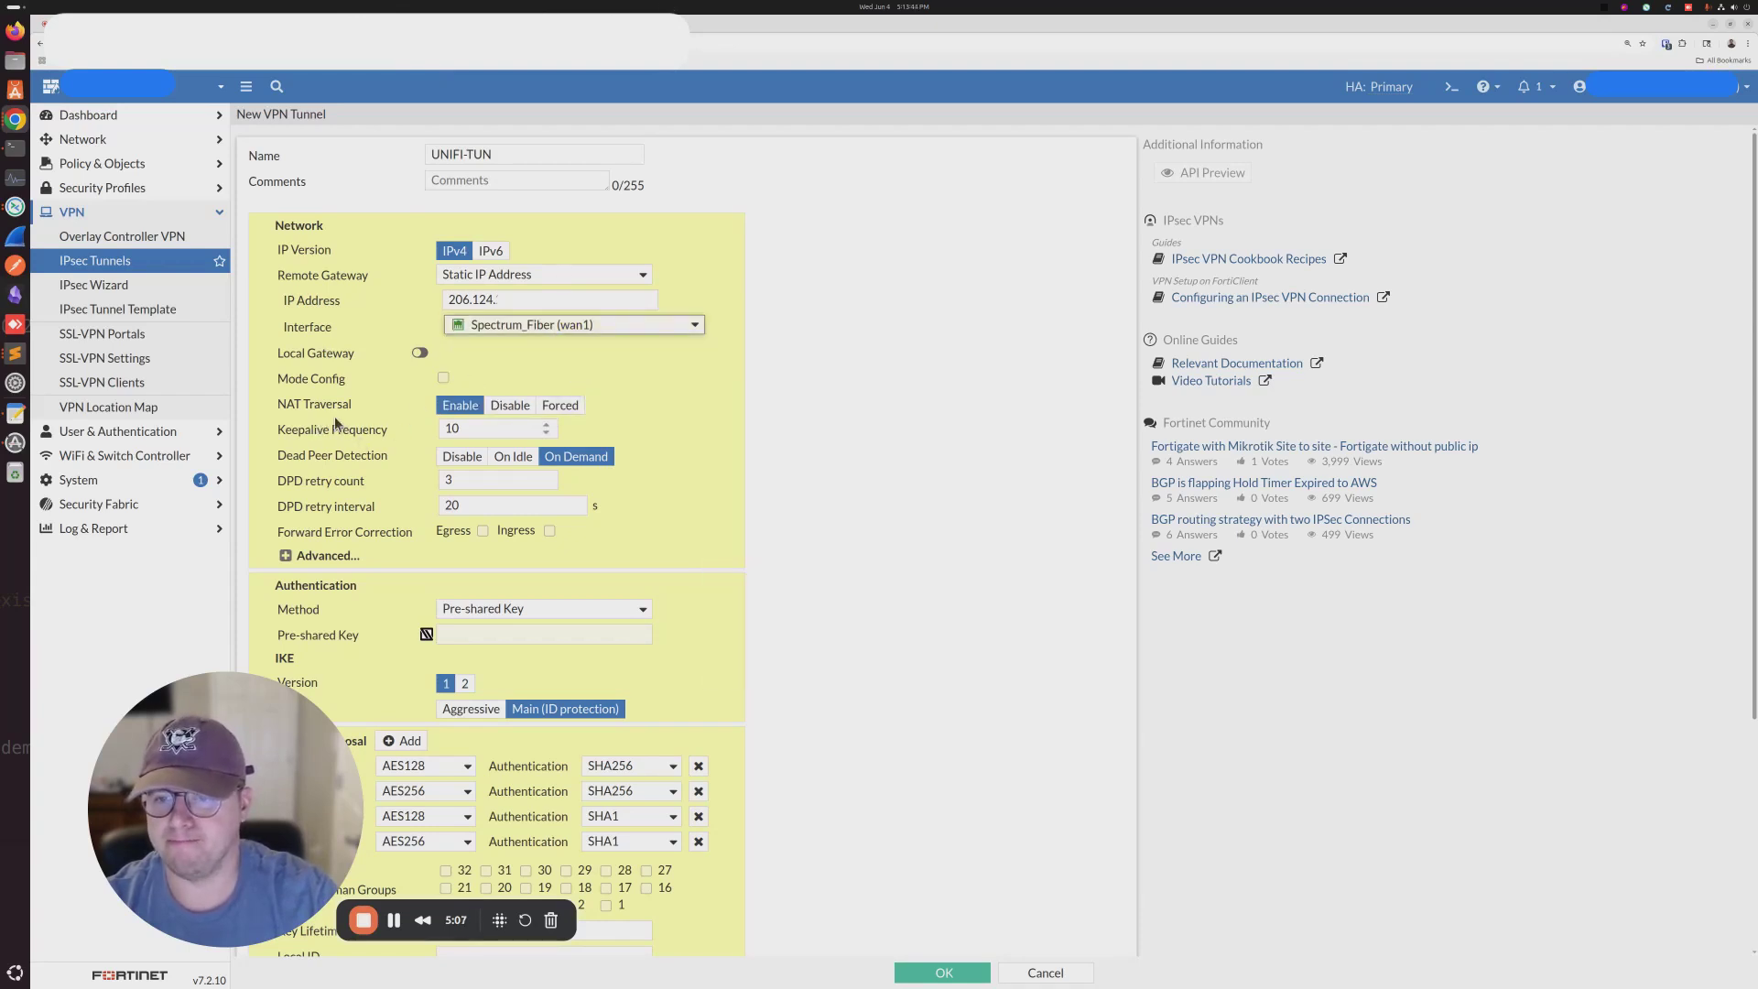
- Enter the pre-shared key in the tunnel's authentication settings
scroll(370, 414, down, 1)
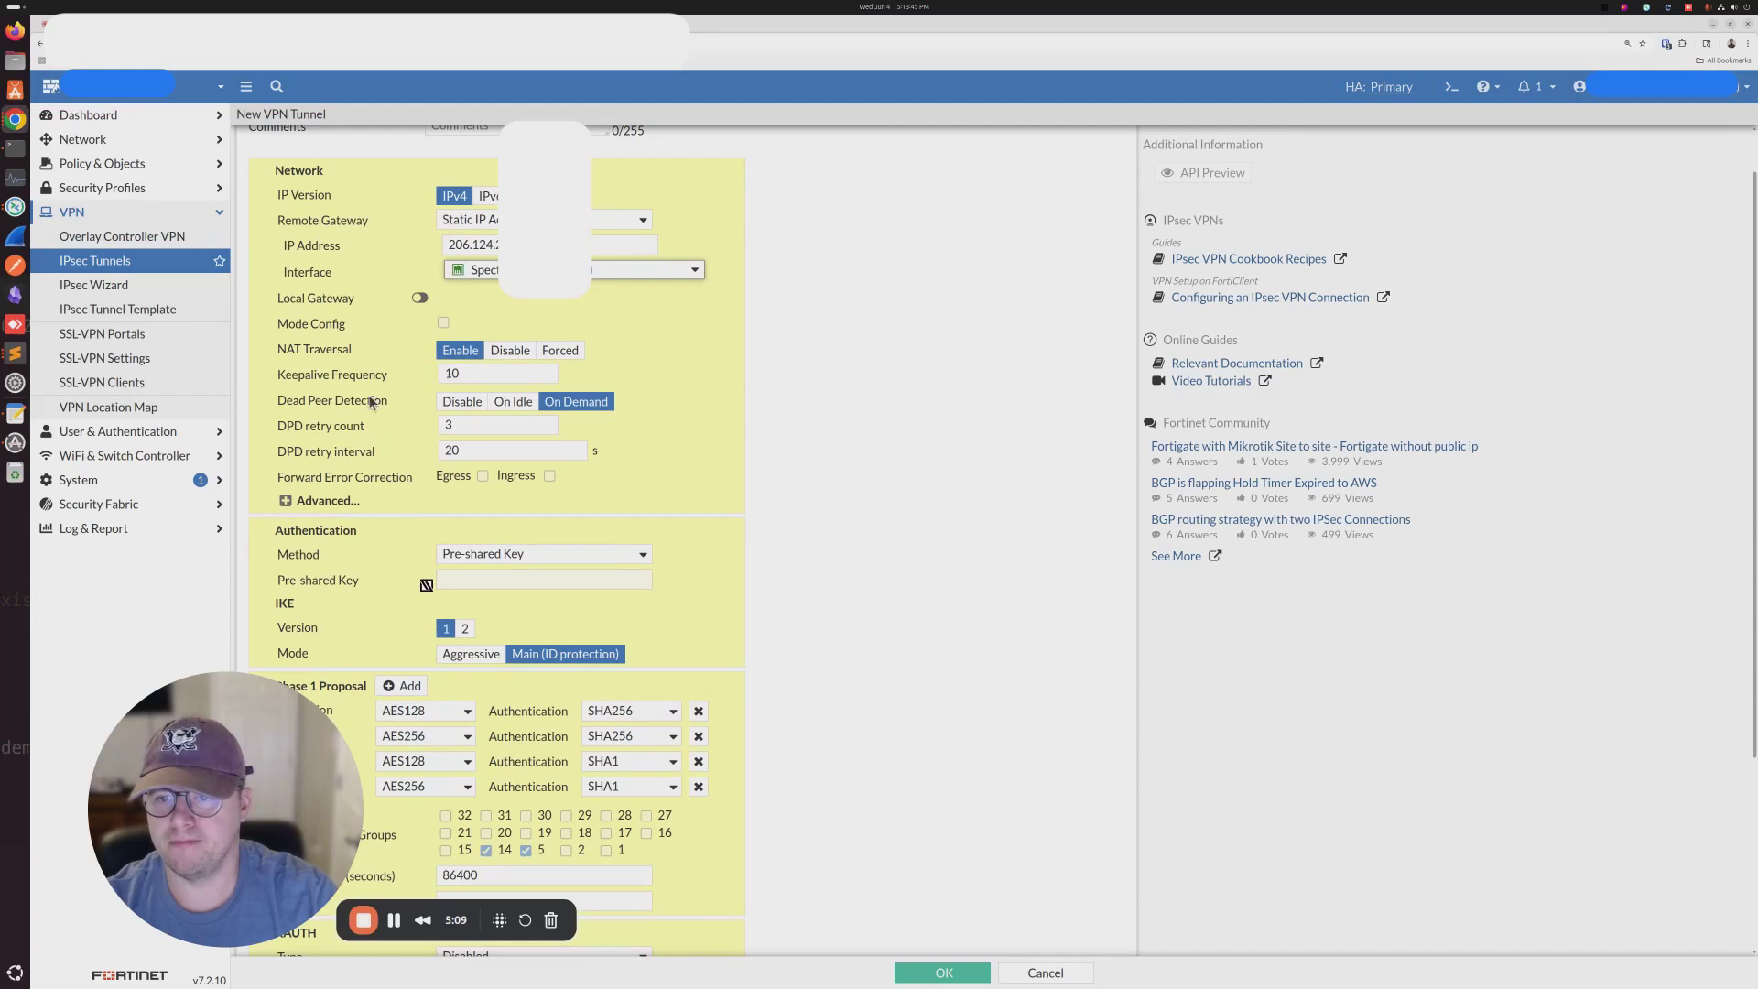
scroll(384, 430, down, 2)
scroll(541, 460, down, 1)
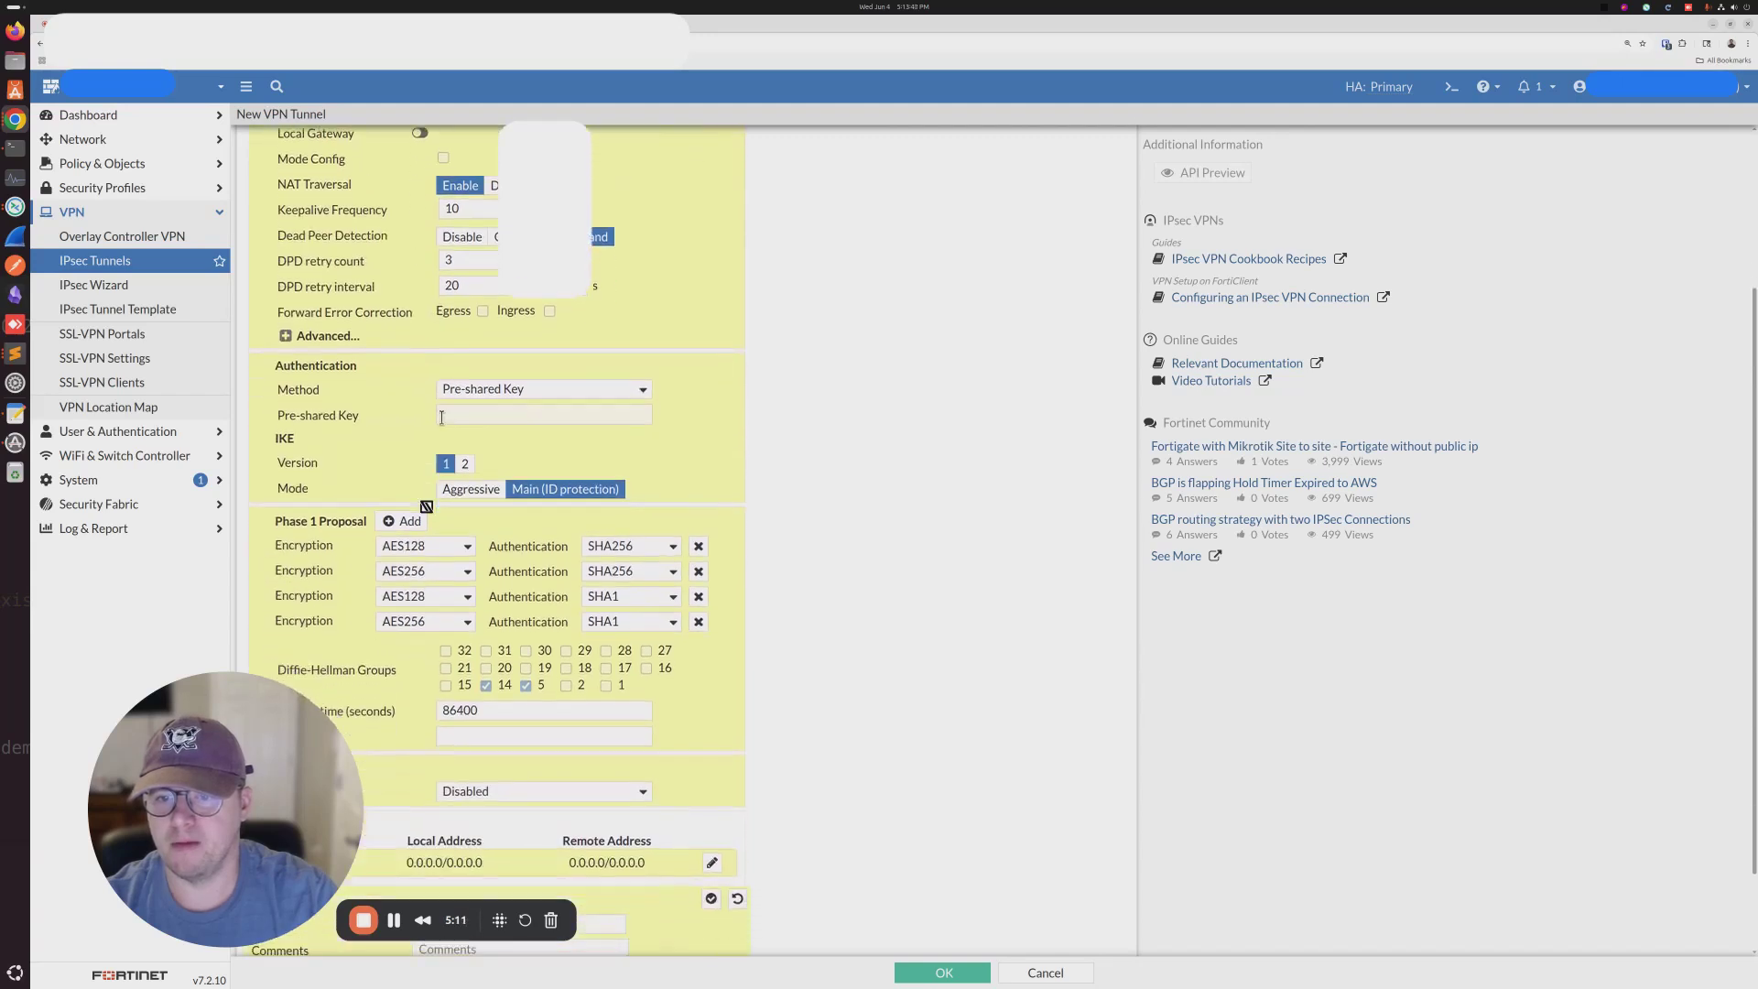
click(467, 416)
text(*******)
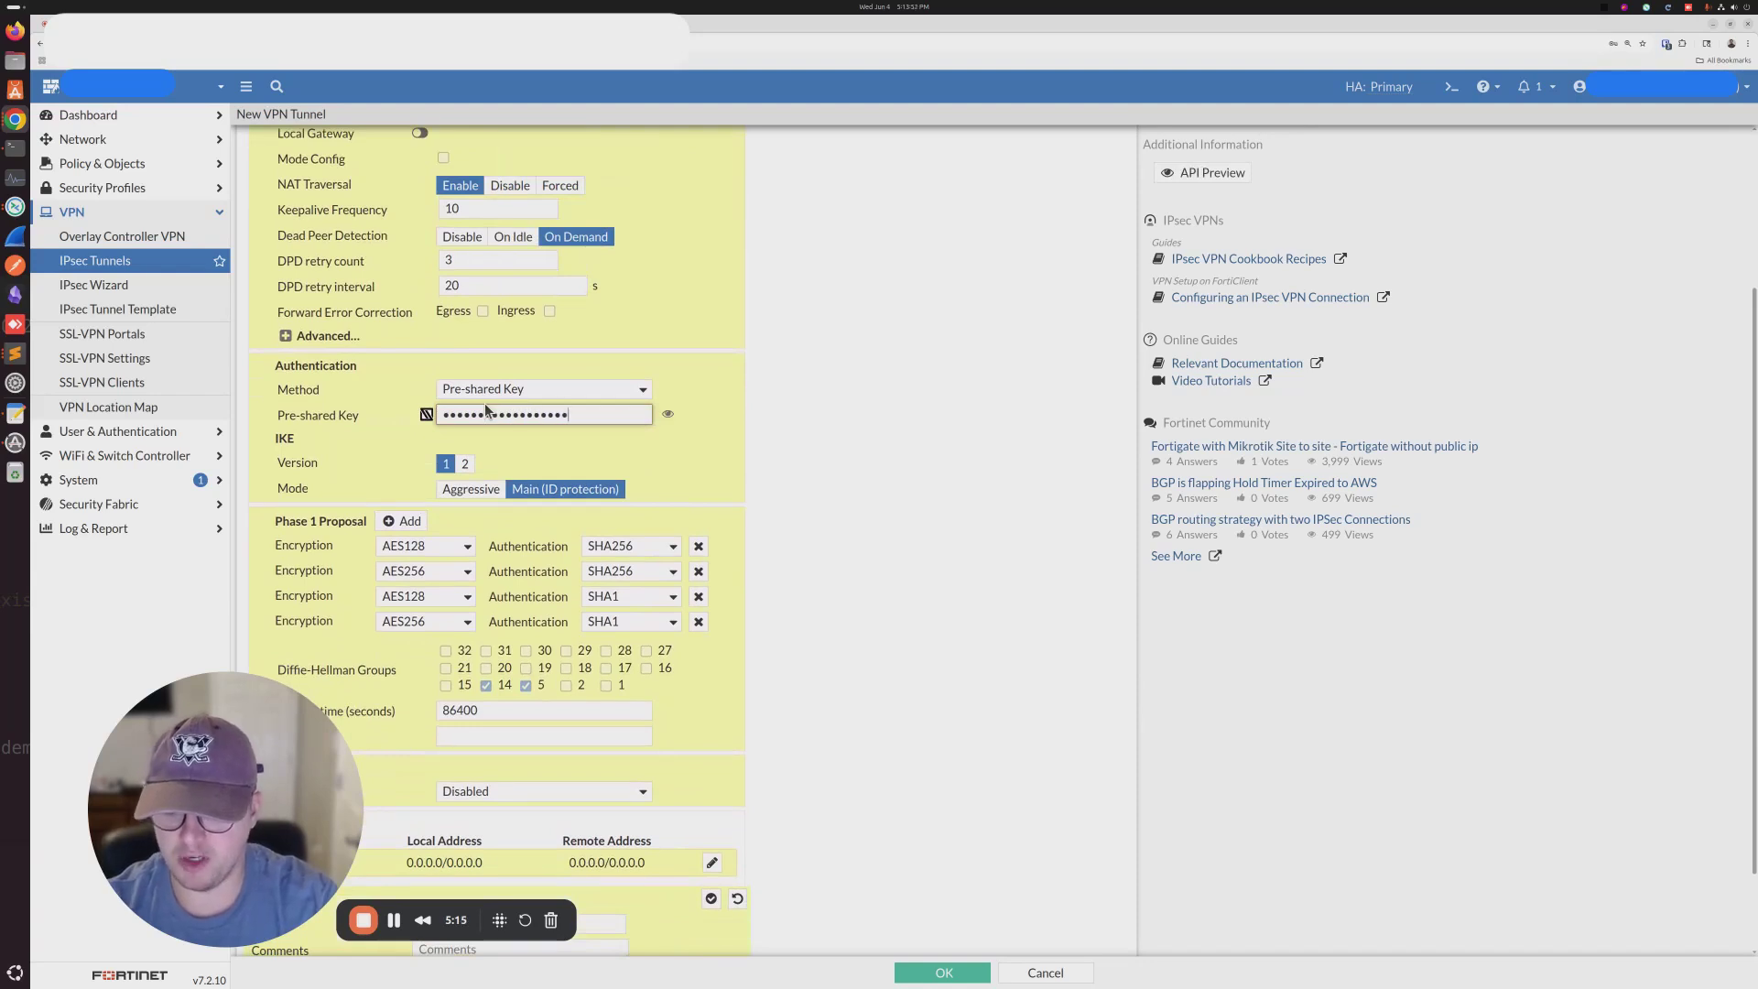
text(*)
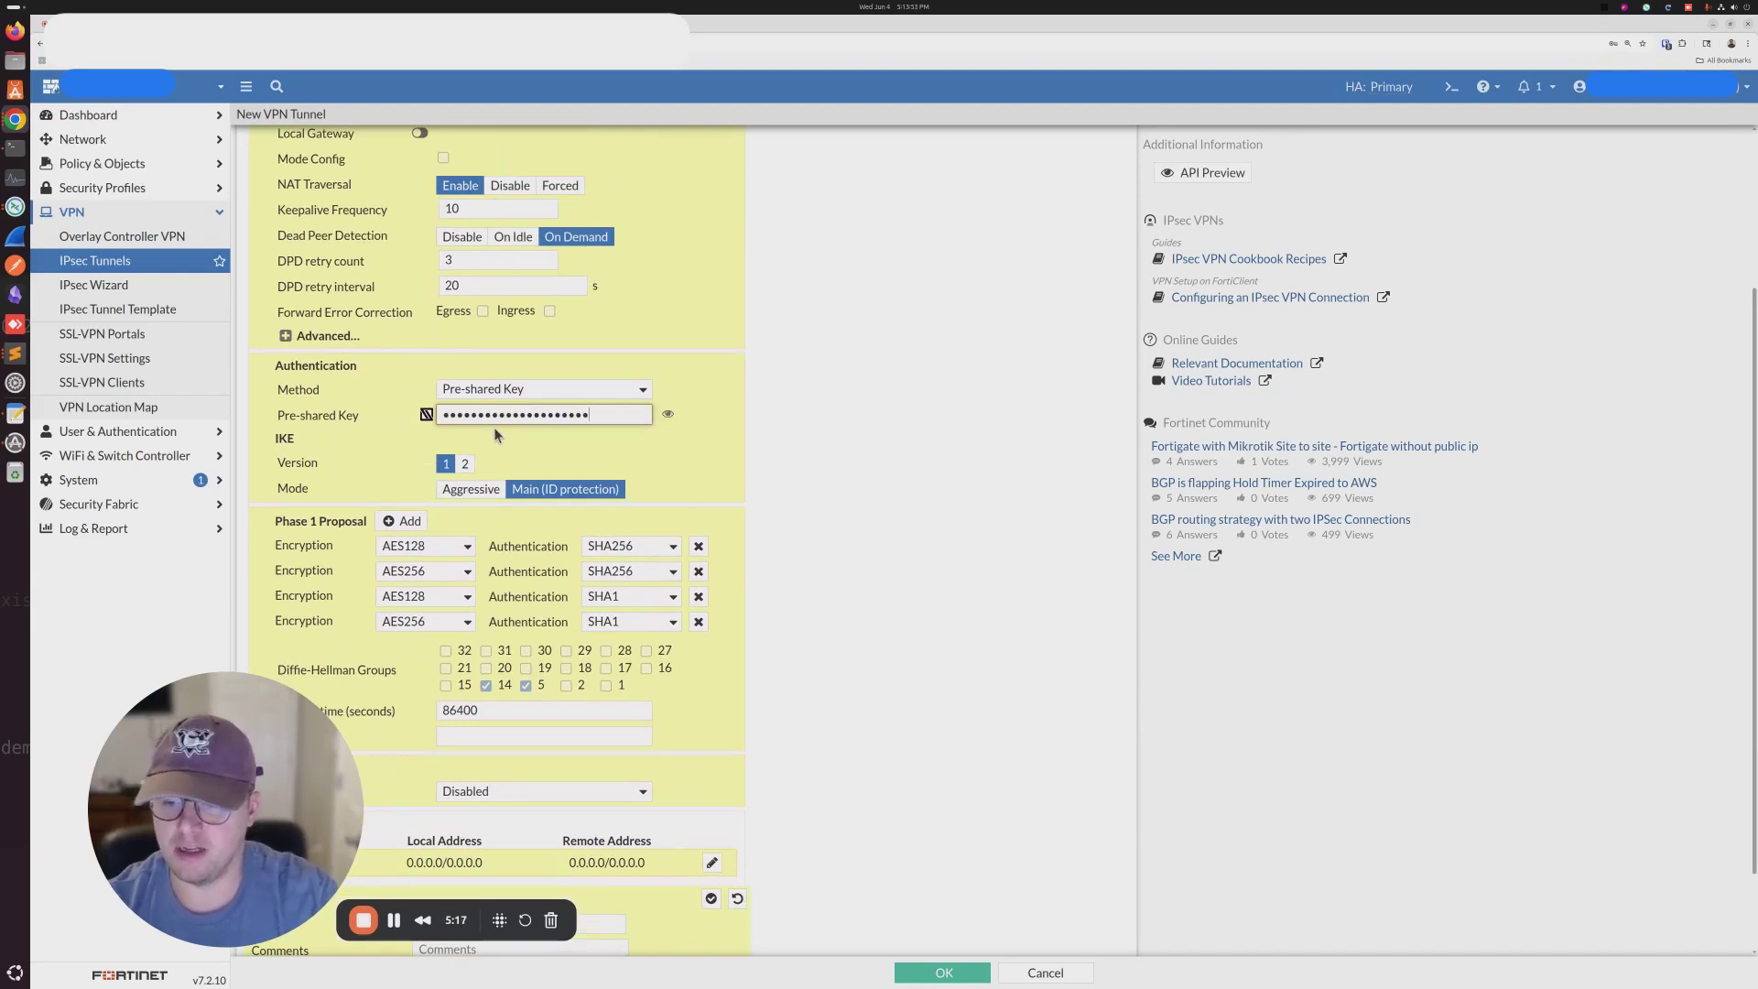
- Reduce the Phase 1 proposal to AES256 encryption with SHA512 authentication and only Diffie-Hellman group 14
scroll(511, 445, down, 2)
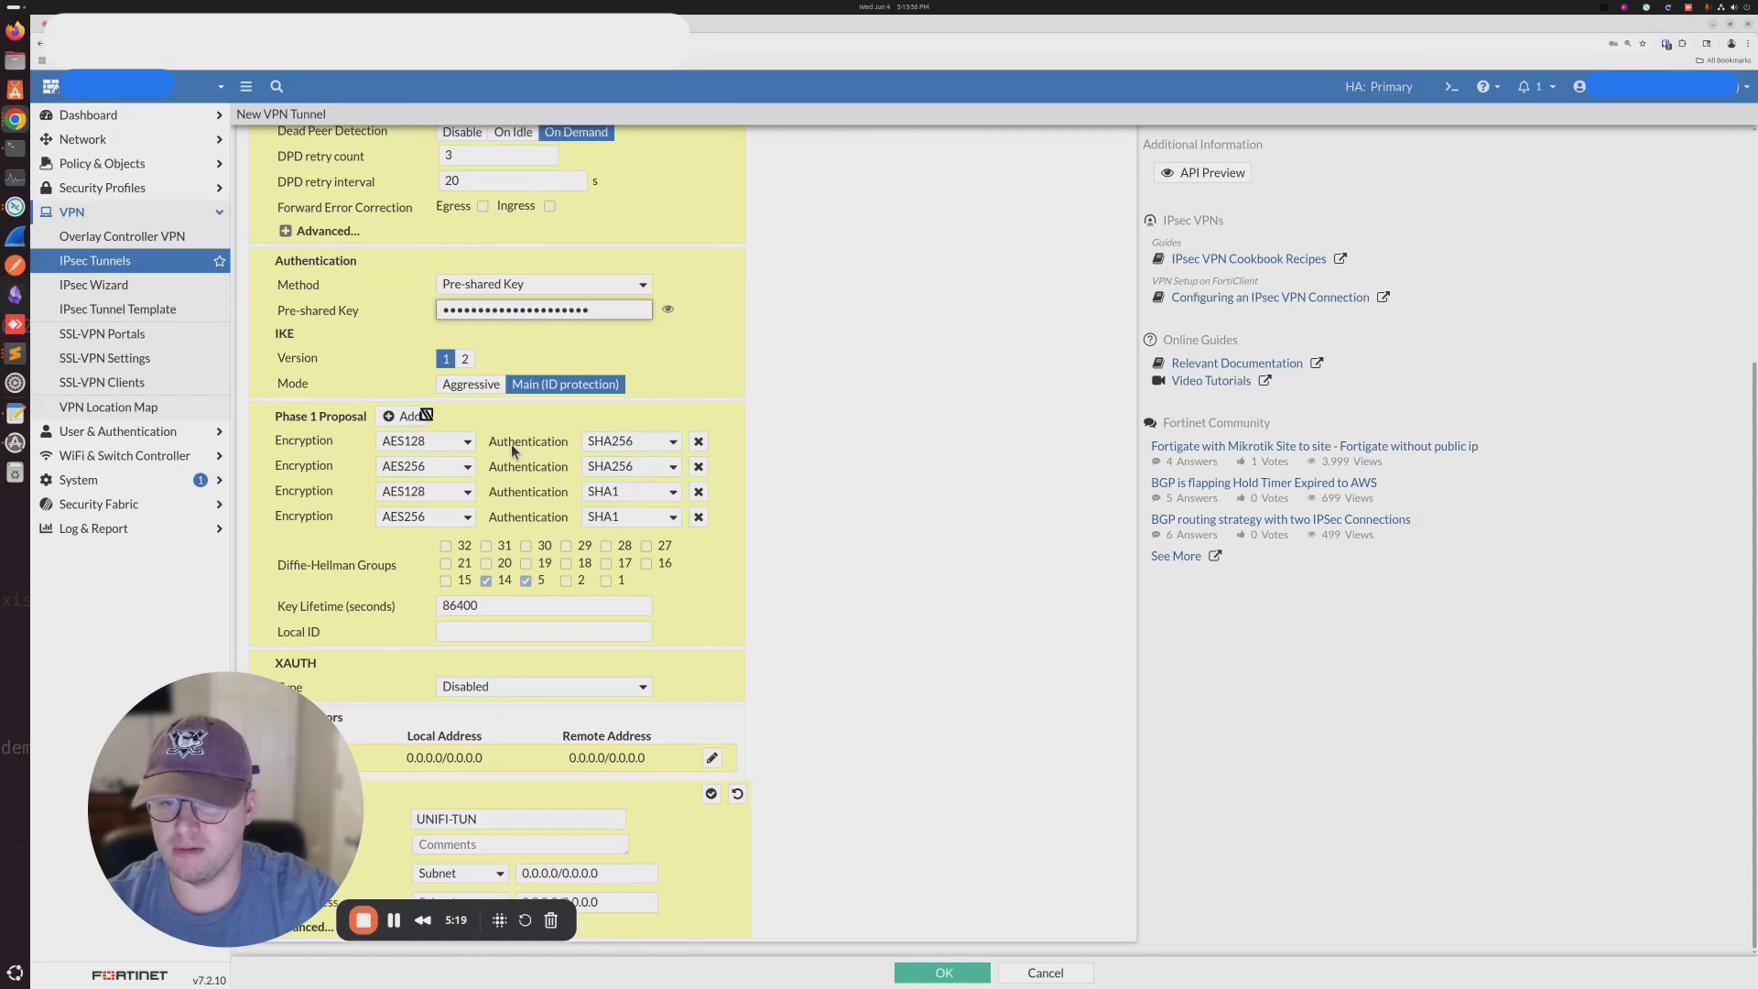
click(699, 443)
click(622, 466)
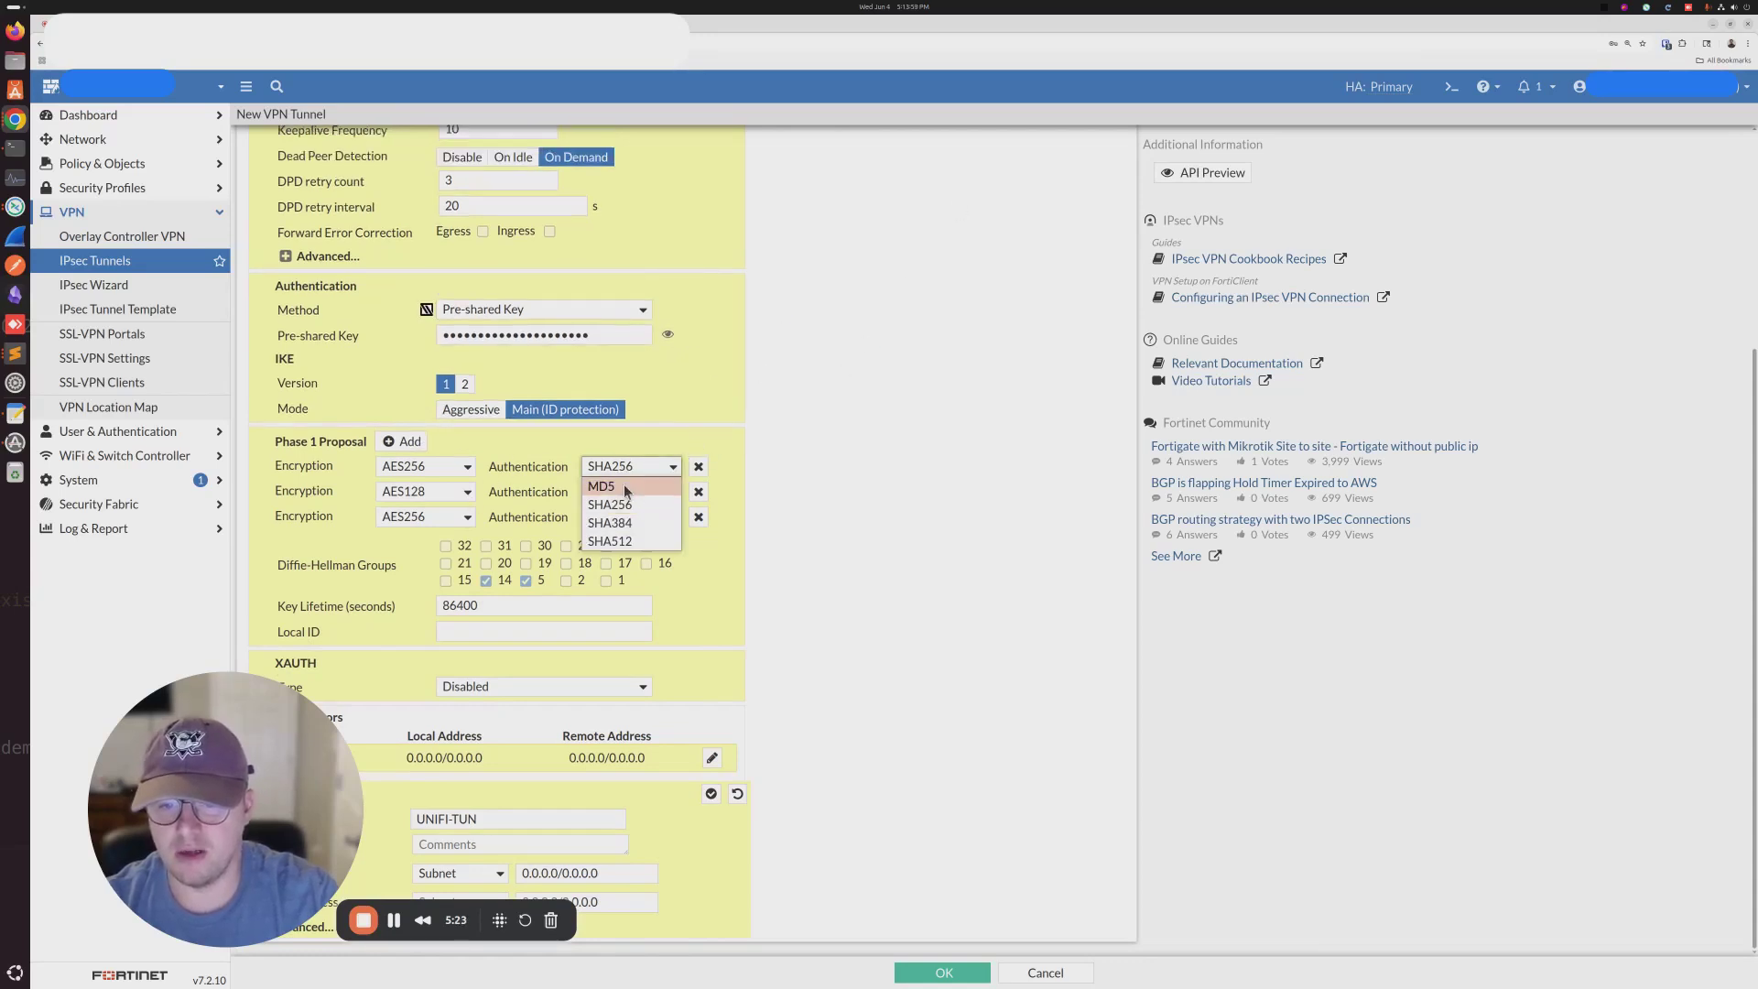
click(628, 541)
click(699, 517)
click(698, 516)
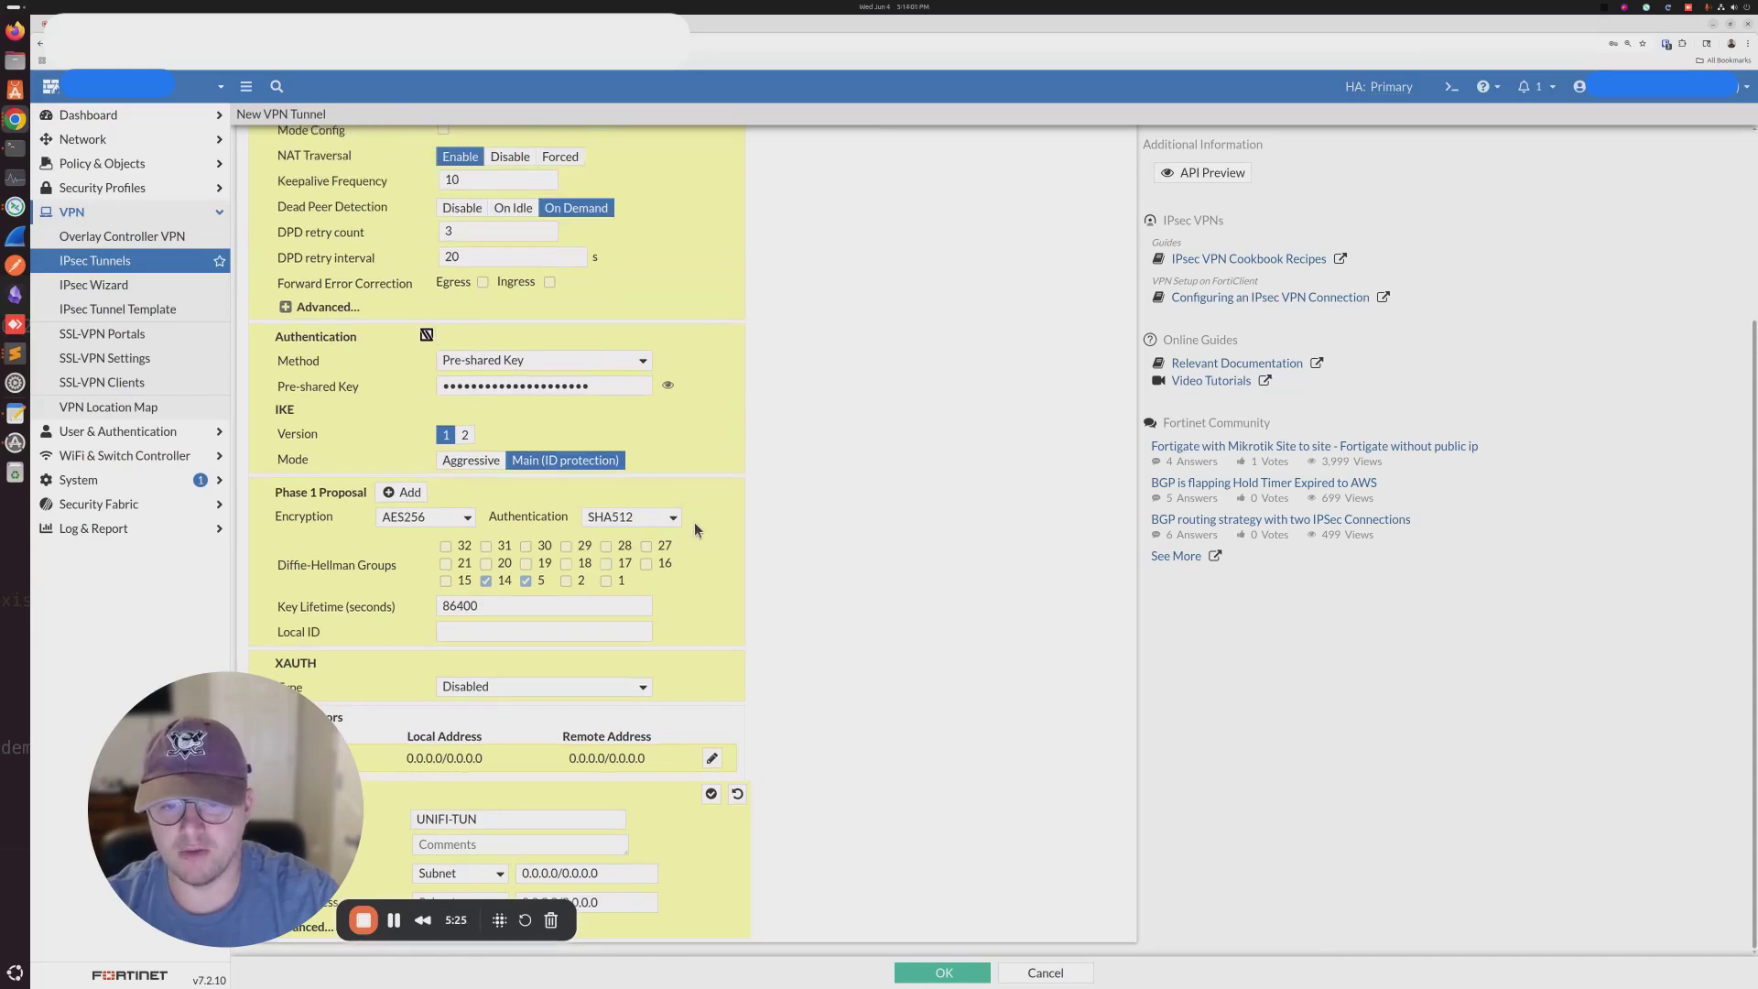
click(526, 582)
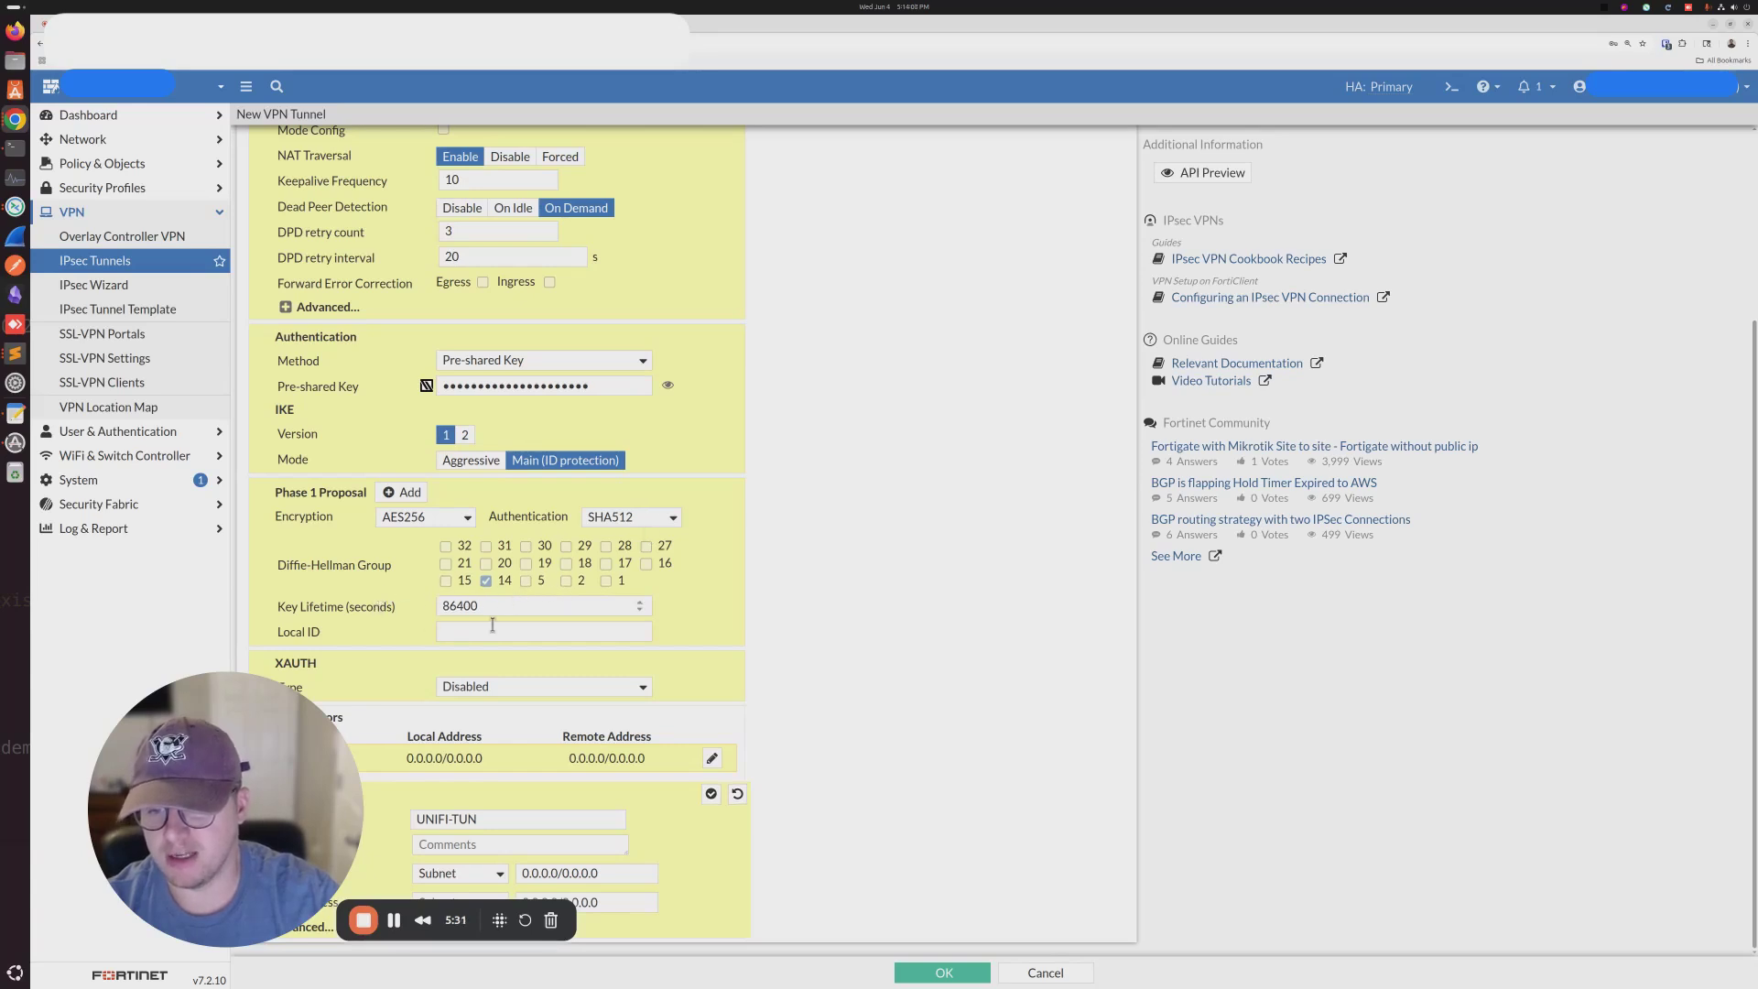
- Expand the Phase 2 advanced settings and set the local address subnet to 10.90.10.0/23
drag(207, 811, 1047, 790)
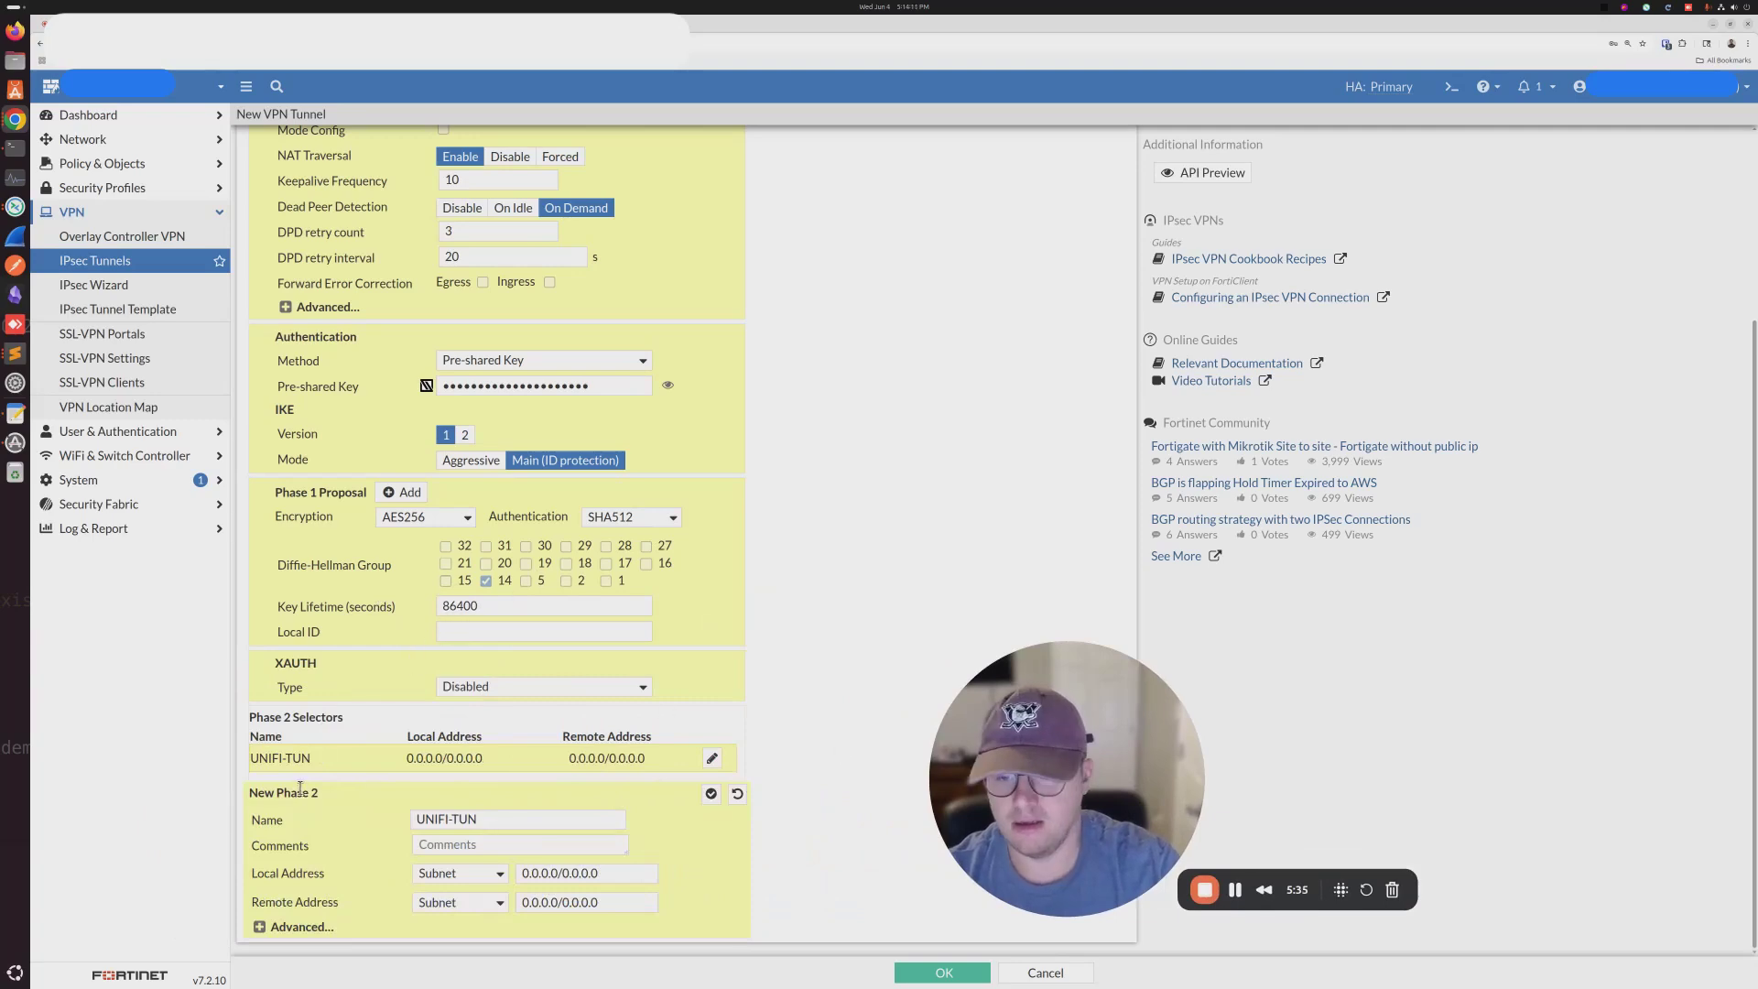
click(275, 927)
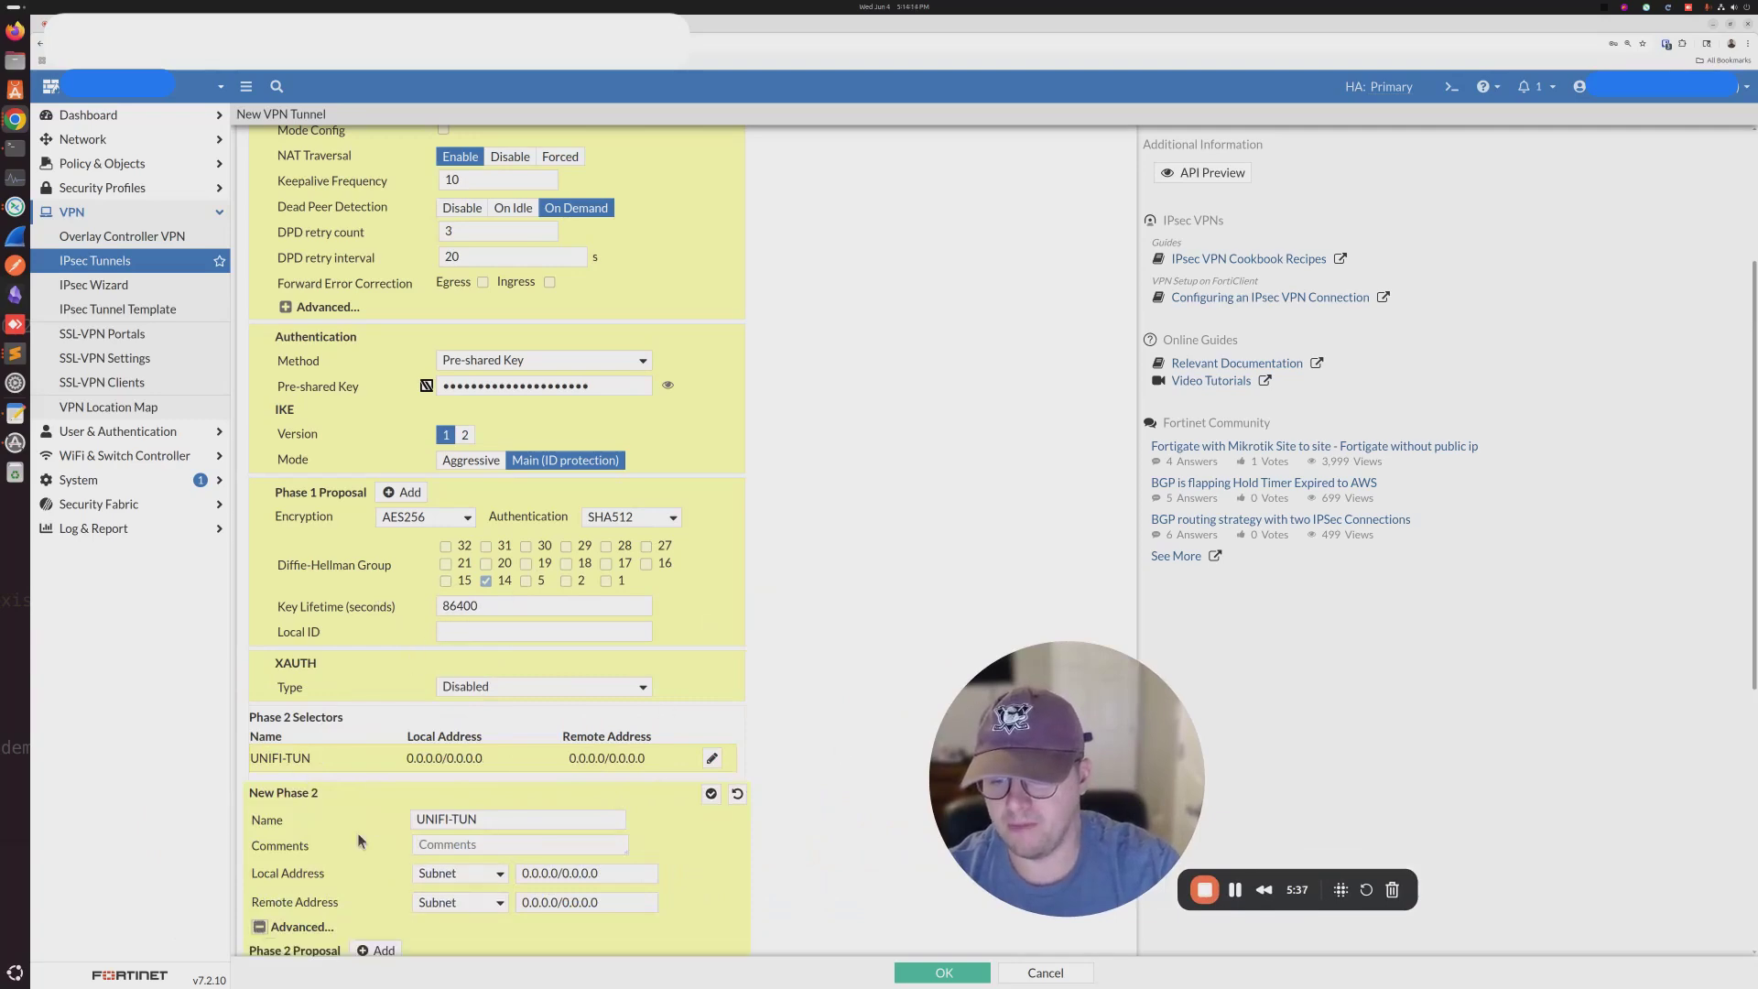
scroll(357, 832, down, 3)
scroll(480, 717, down, 2)
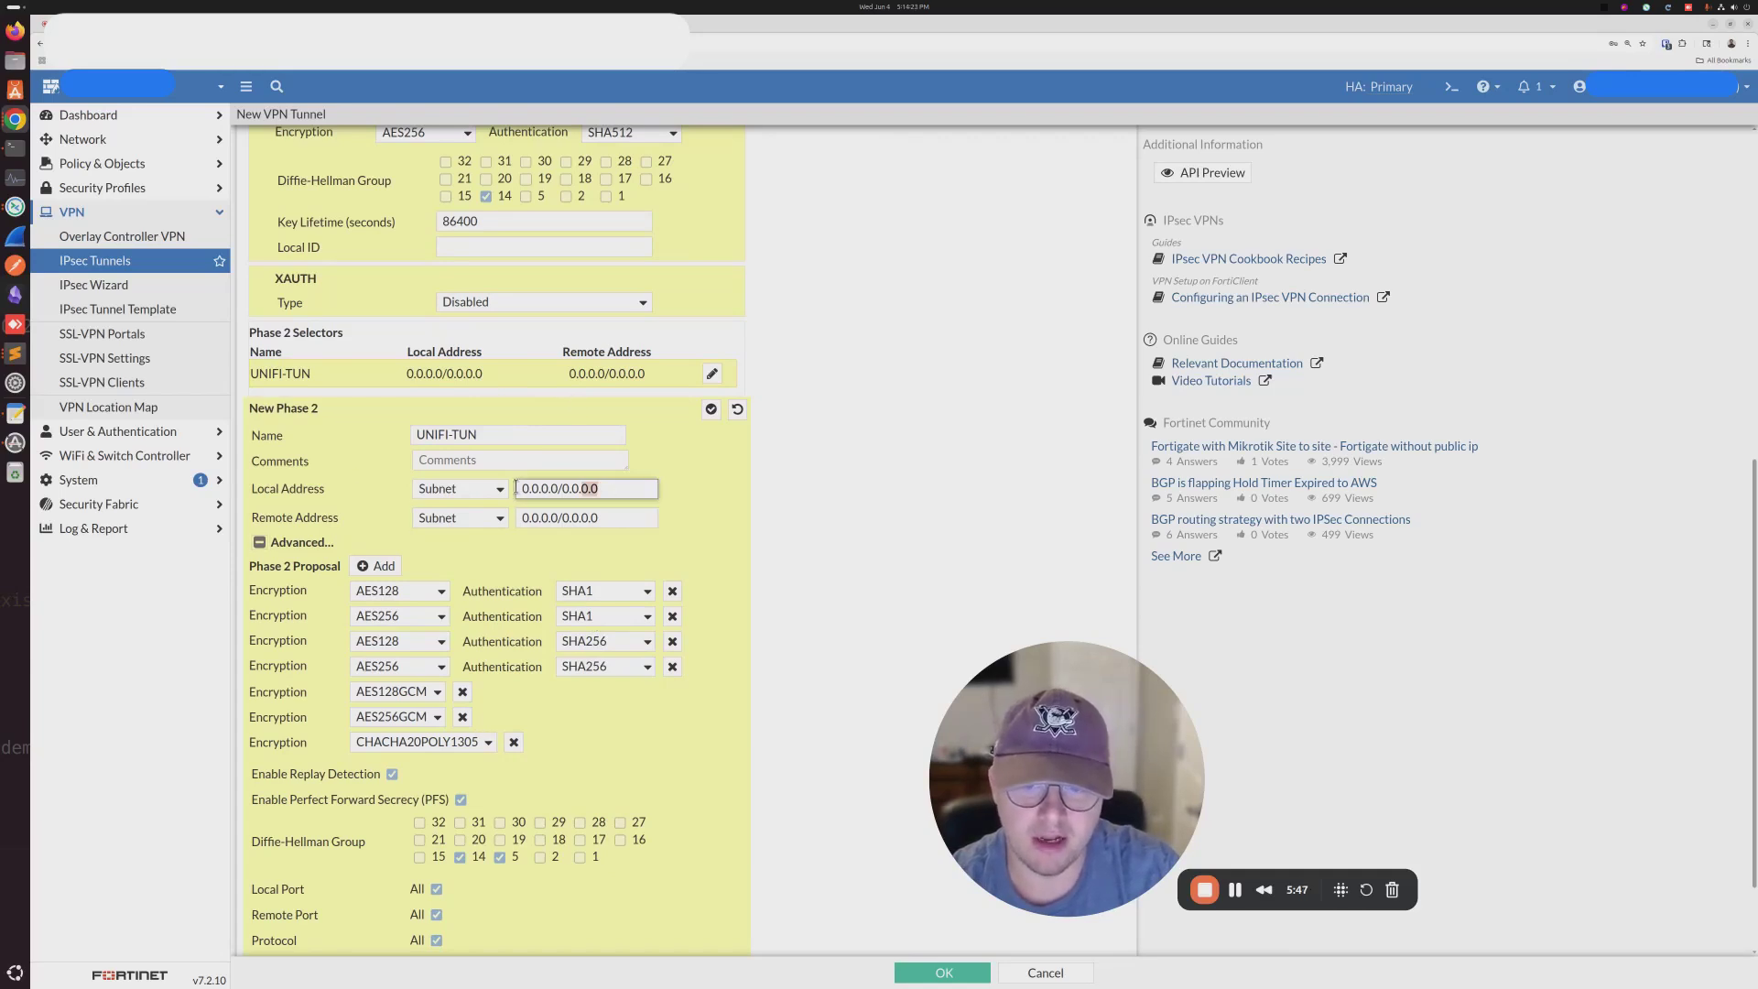
triple_click(587, 488)
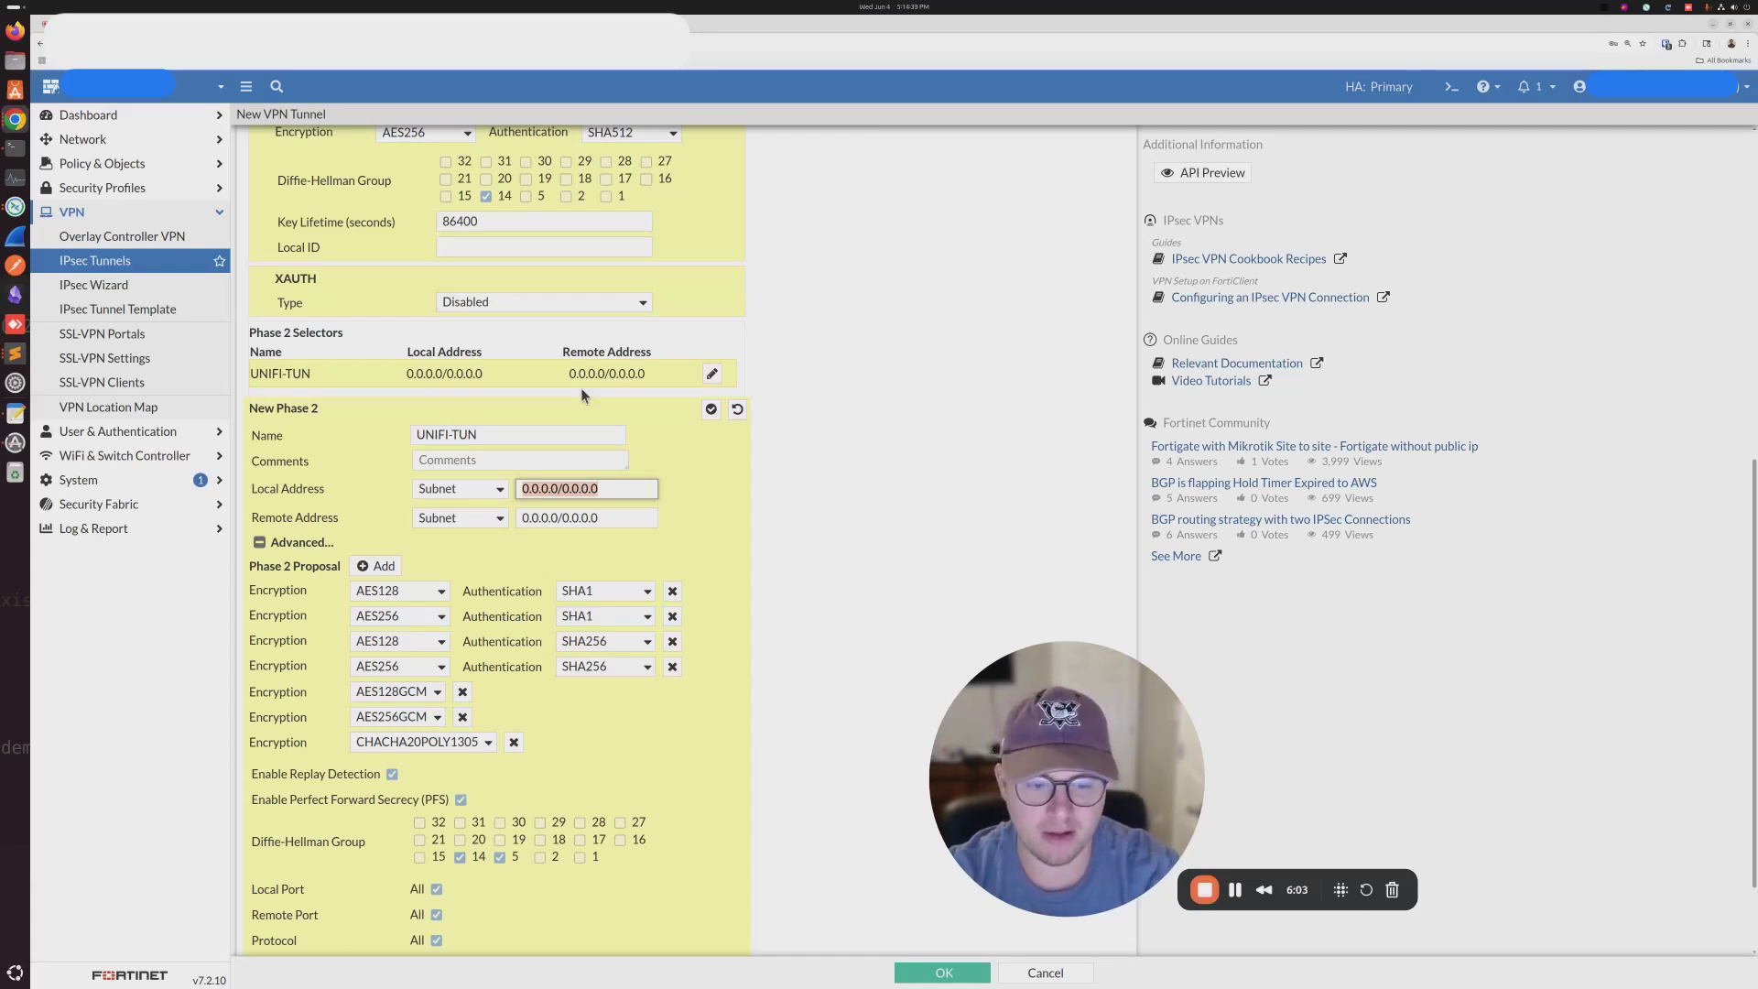
text(10)
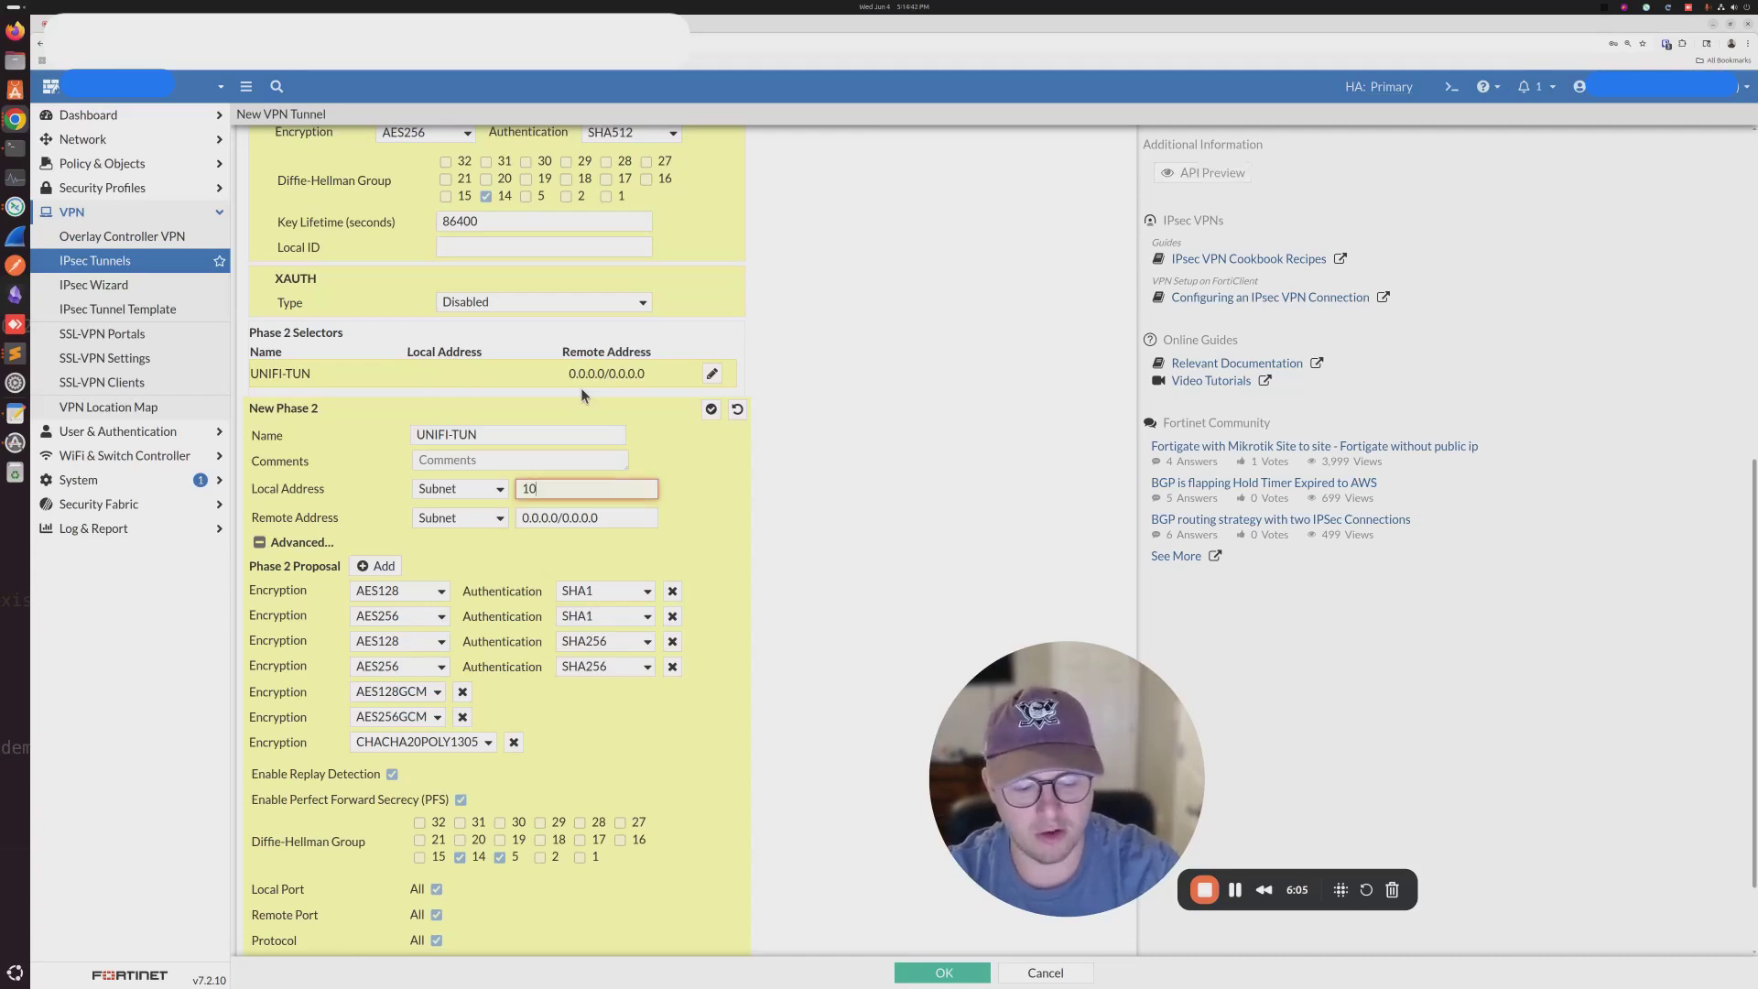
text(.90.10)
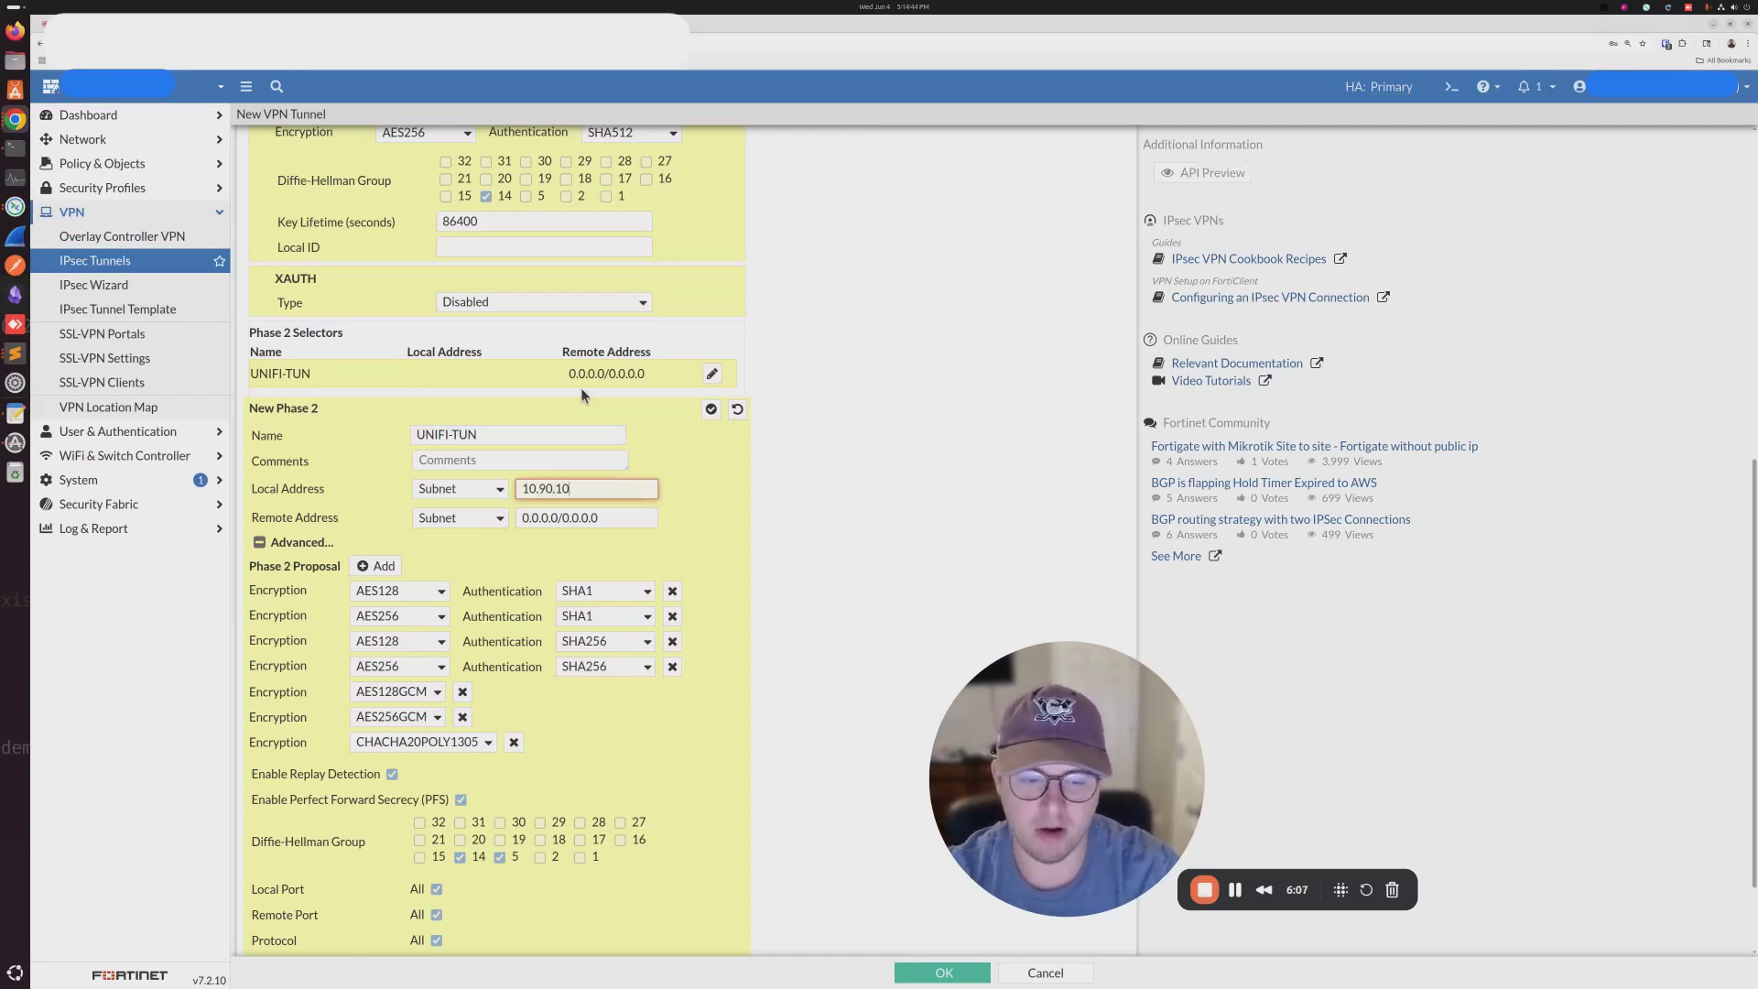
text(.)
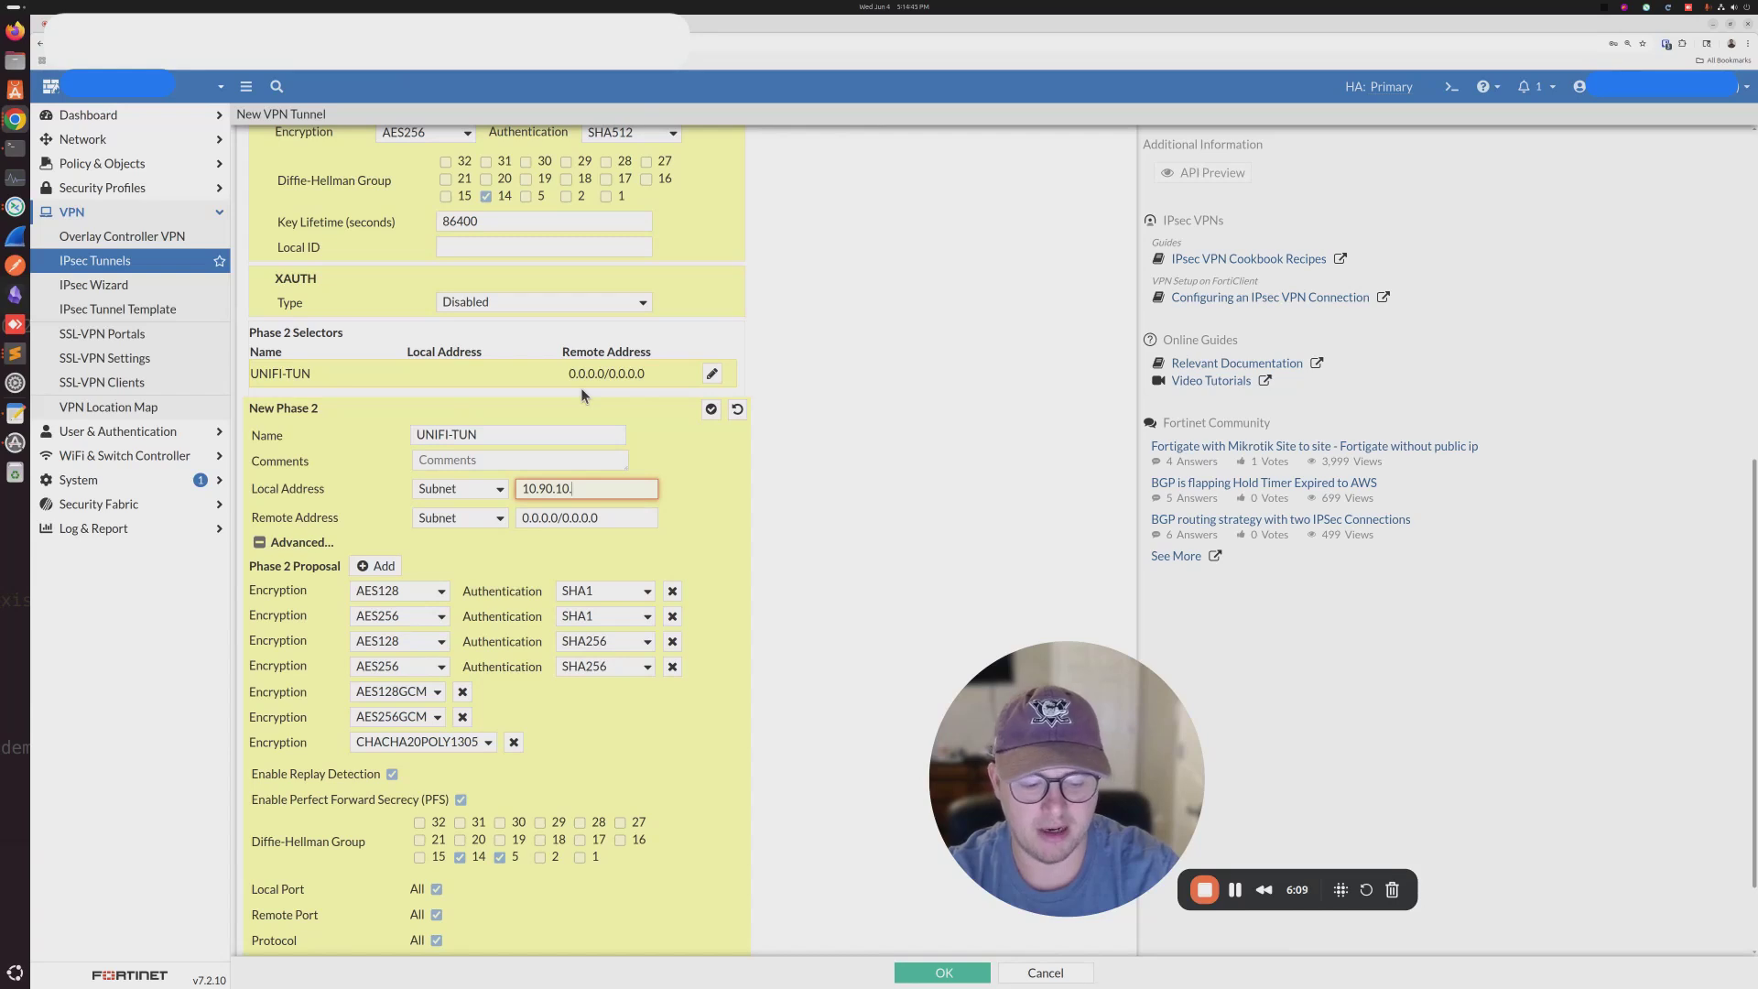
text(0/23)
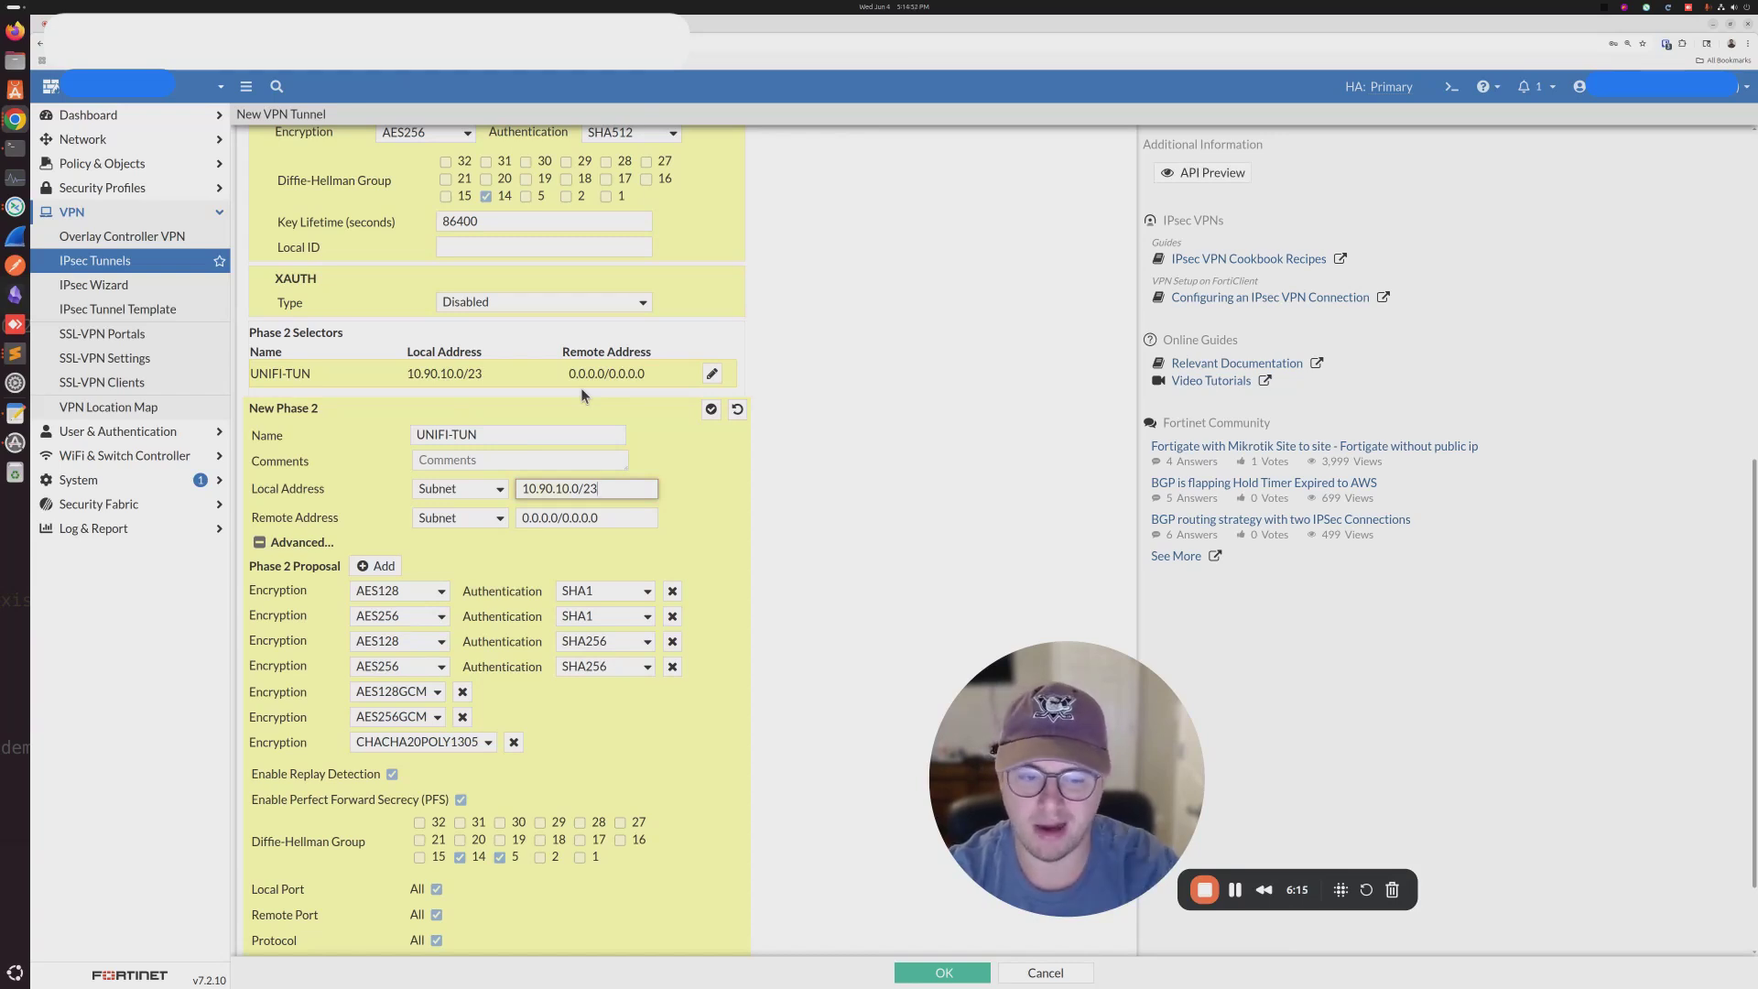
- Set the Phase 2 remote address subnet to 192.168.0.0/24
key(Tab)
key(Tab)
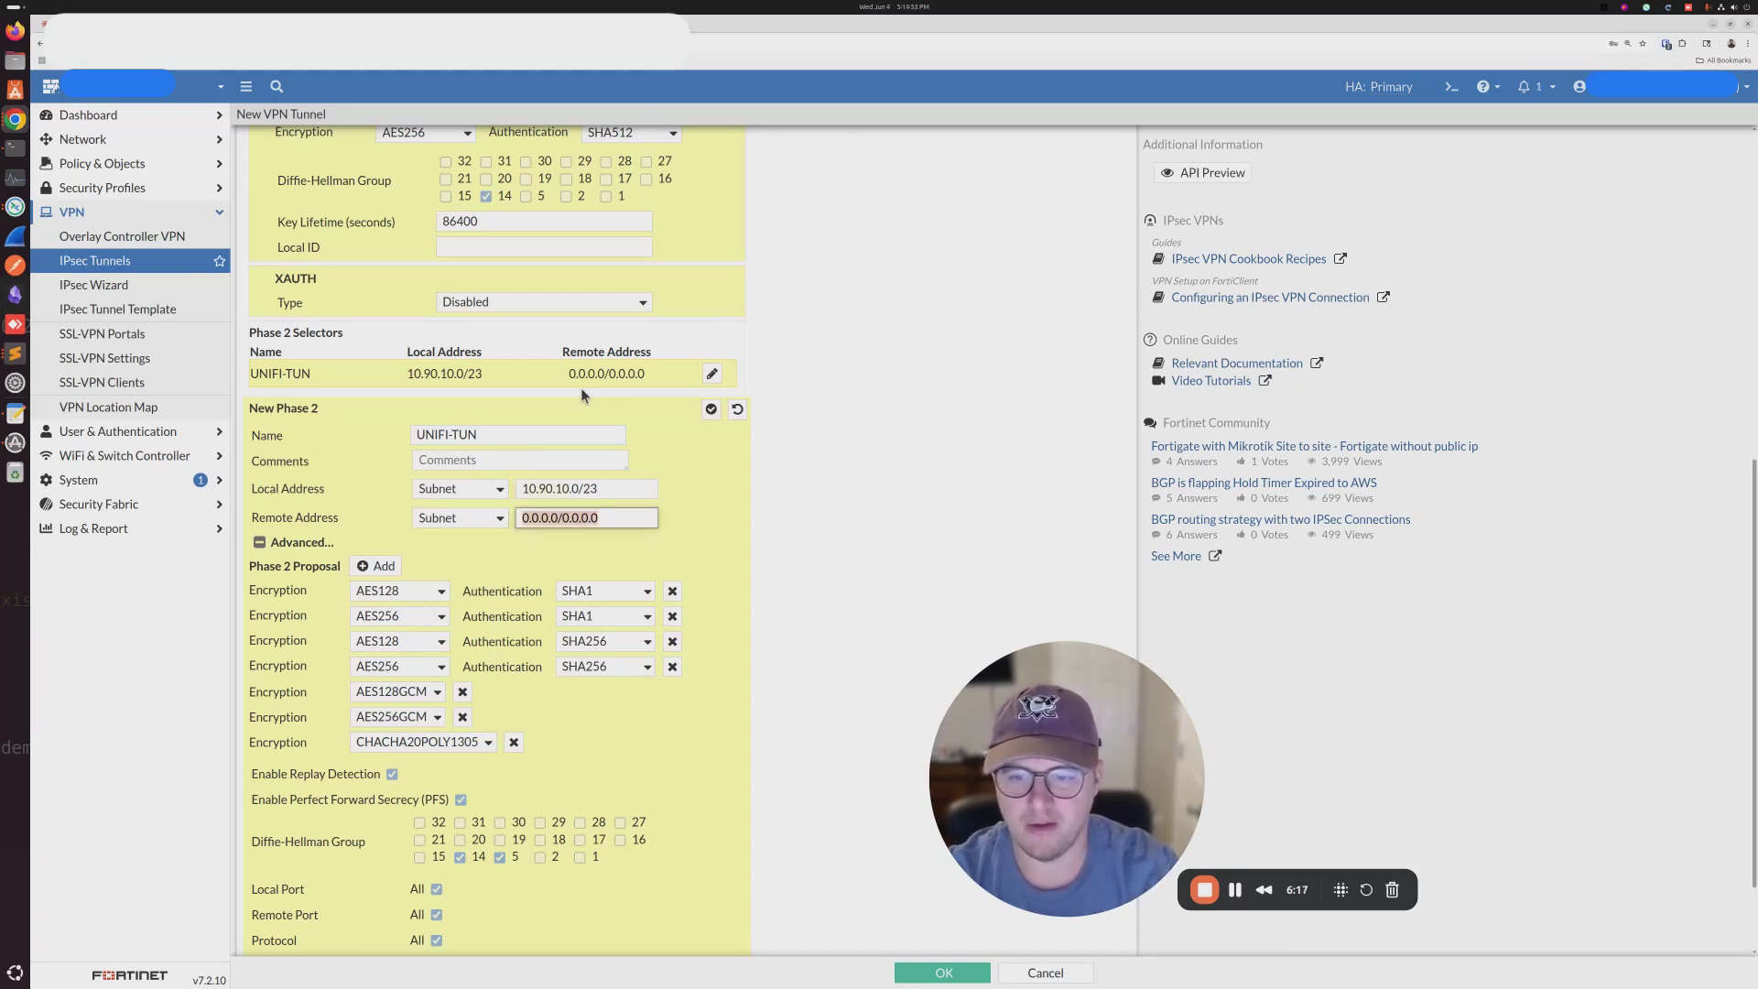
text(192.168)
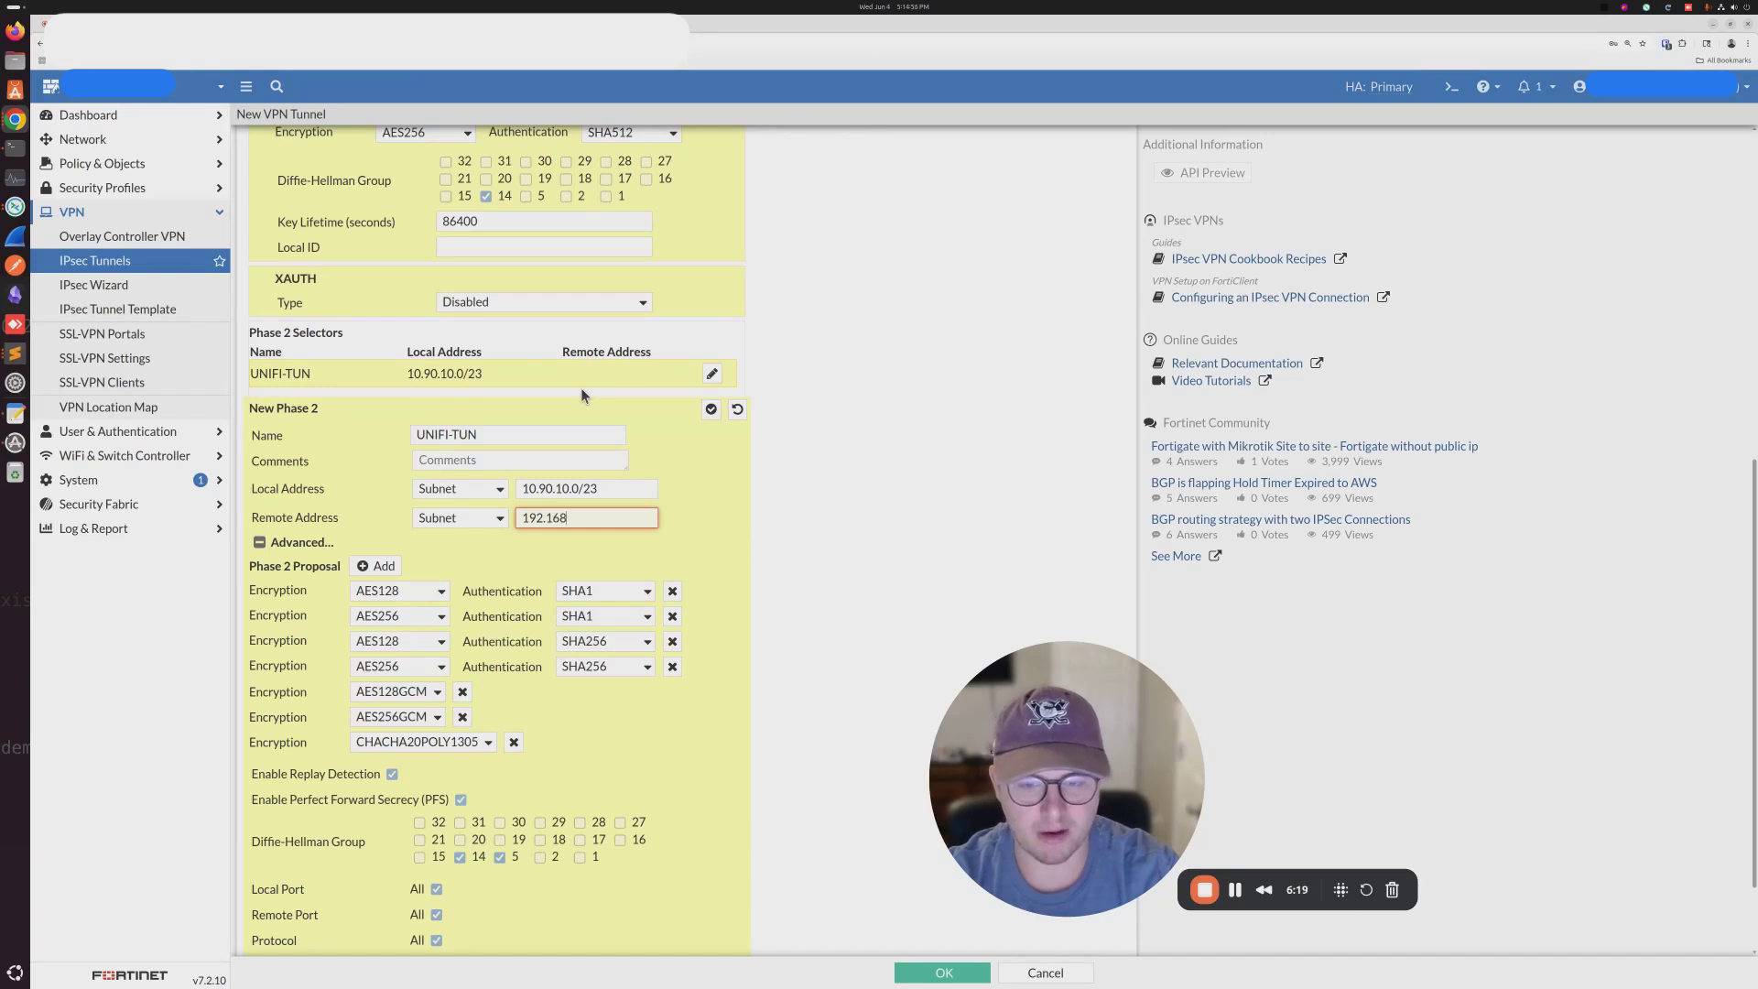
text(.0.0/)
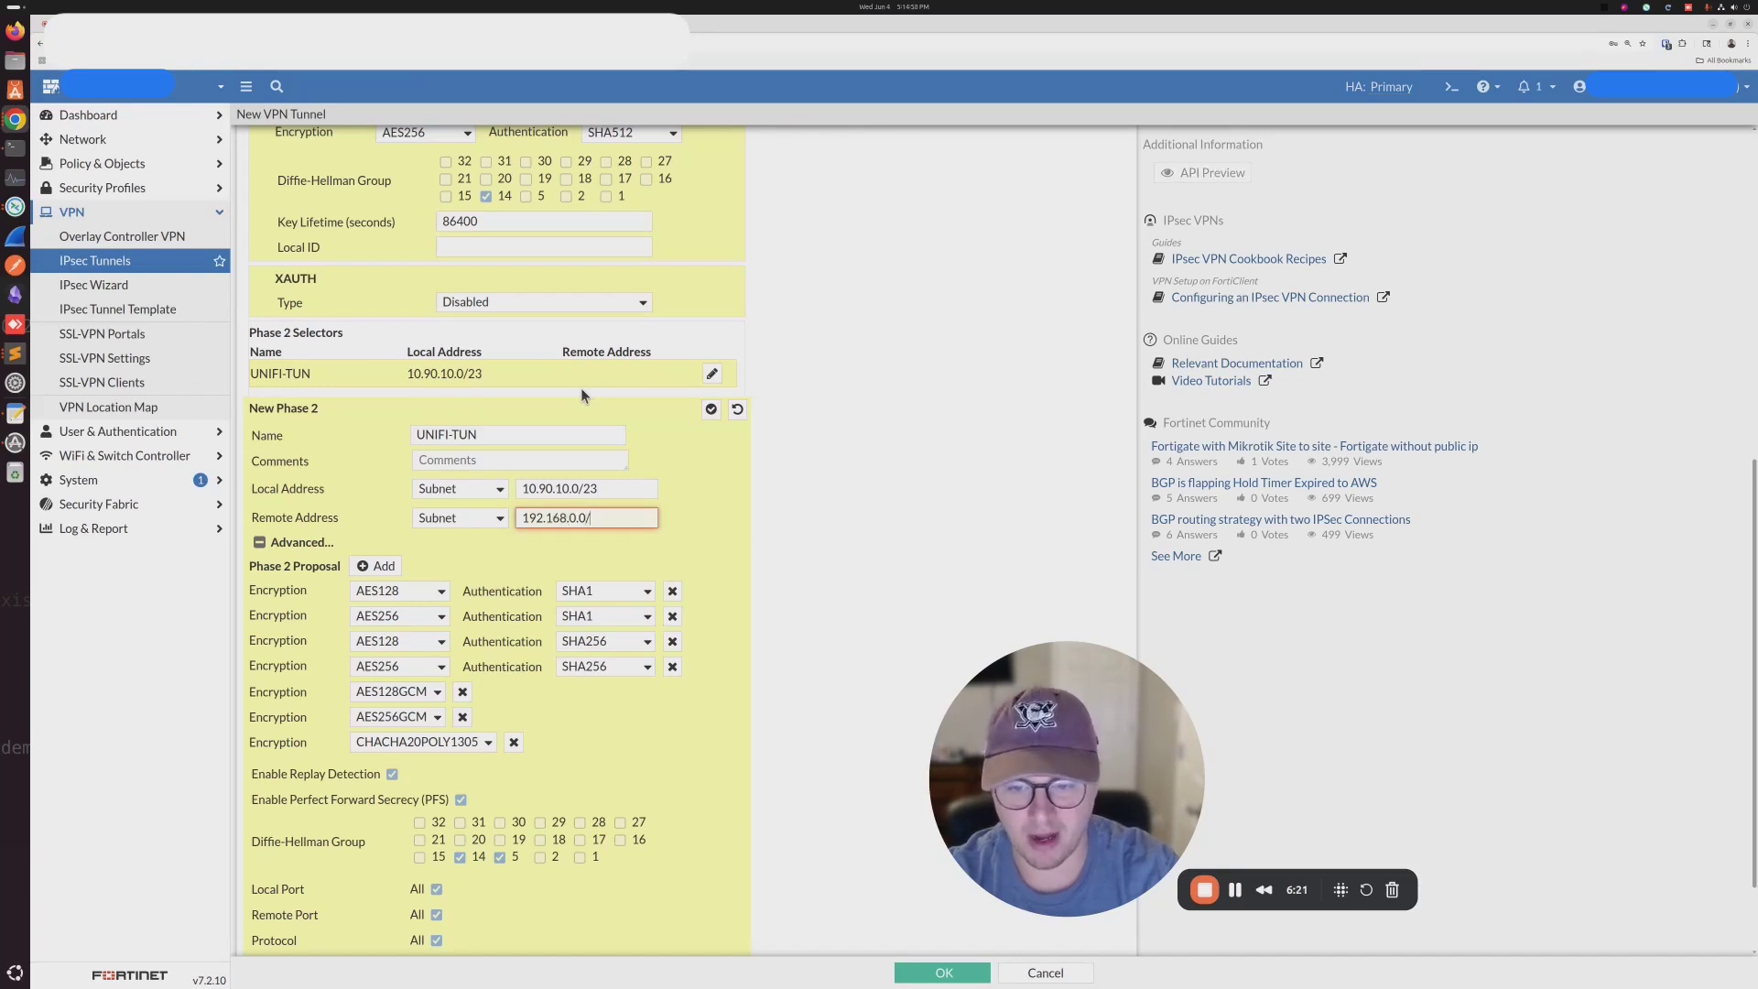
text(24)
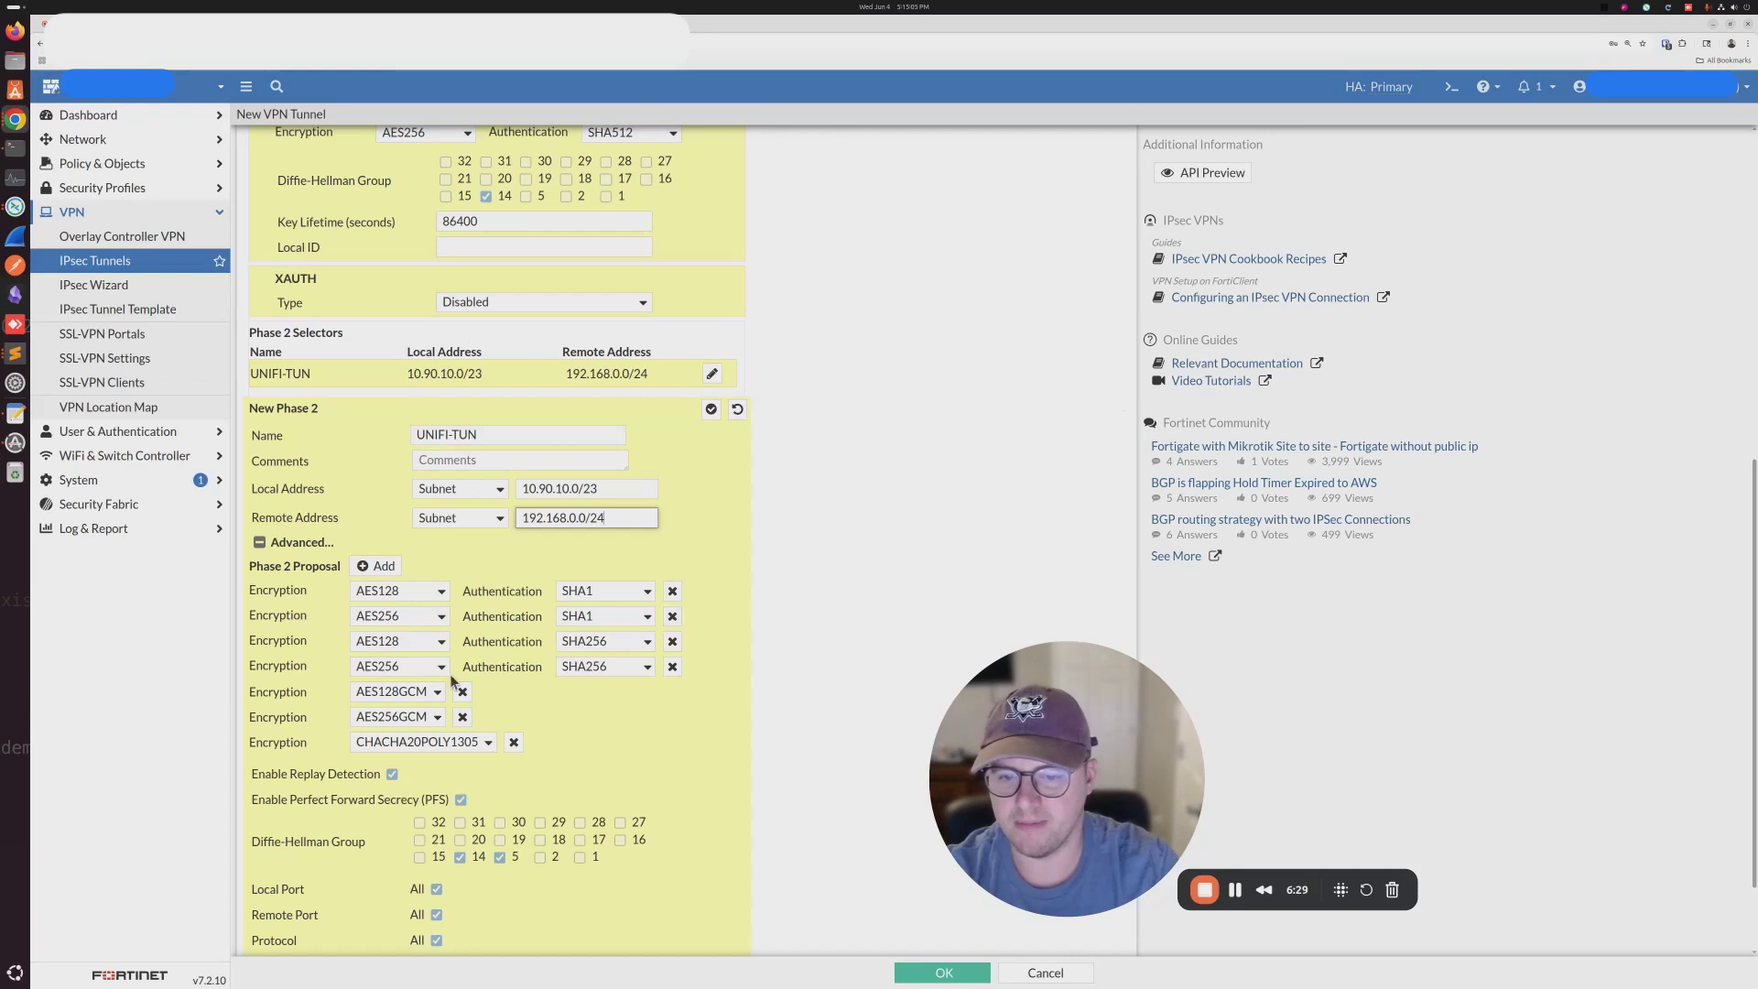
- Reduce the Phase 2 proposal to AES256 with SHA512, keep only Diffie-Hellman group 14, enable auto-negotiate, and save the tunnel
click(672, 591)
click(672, 590)
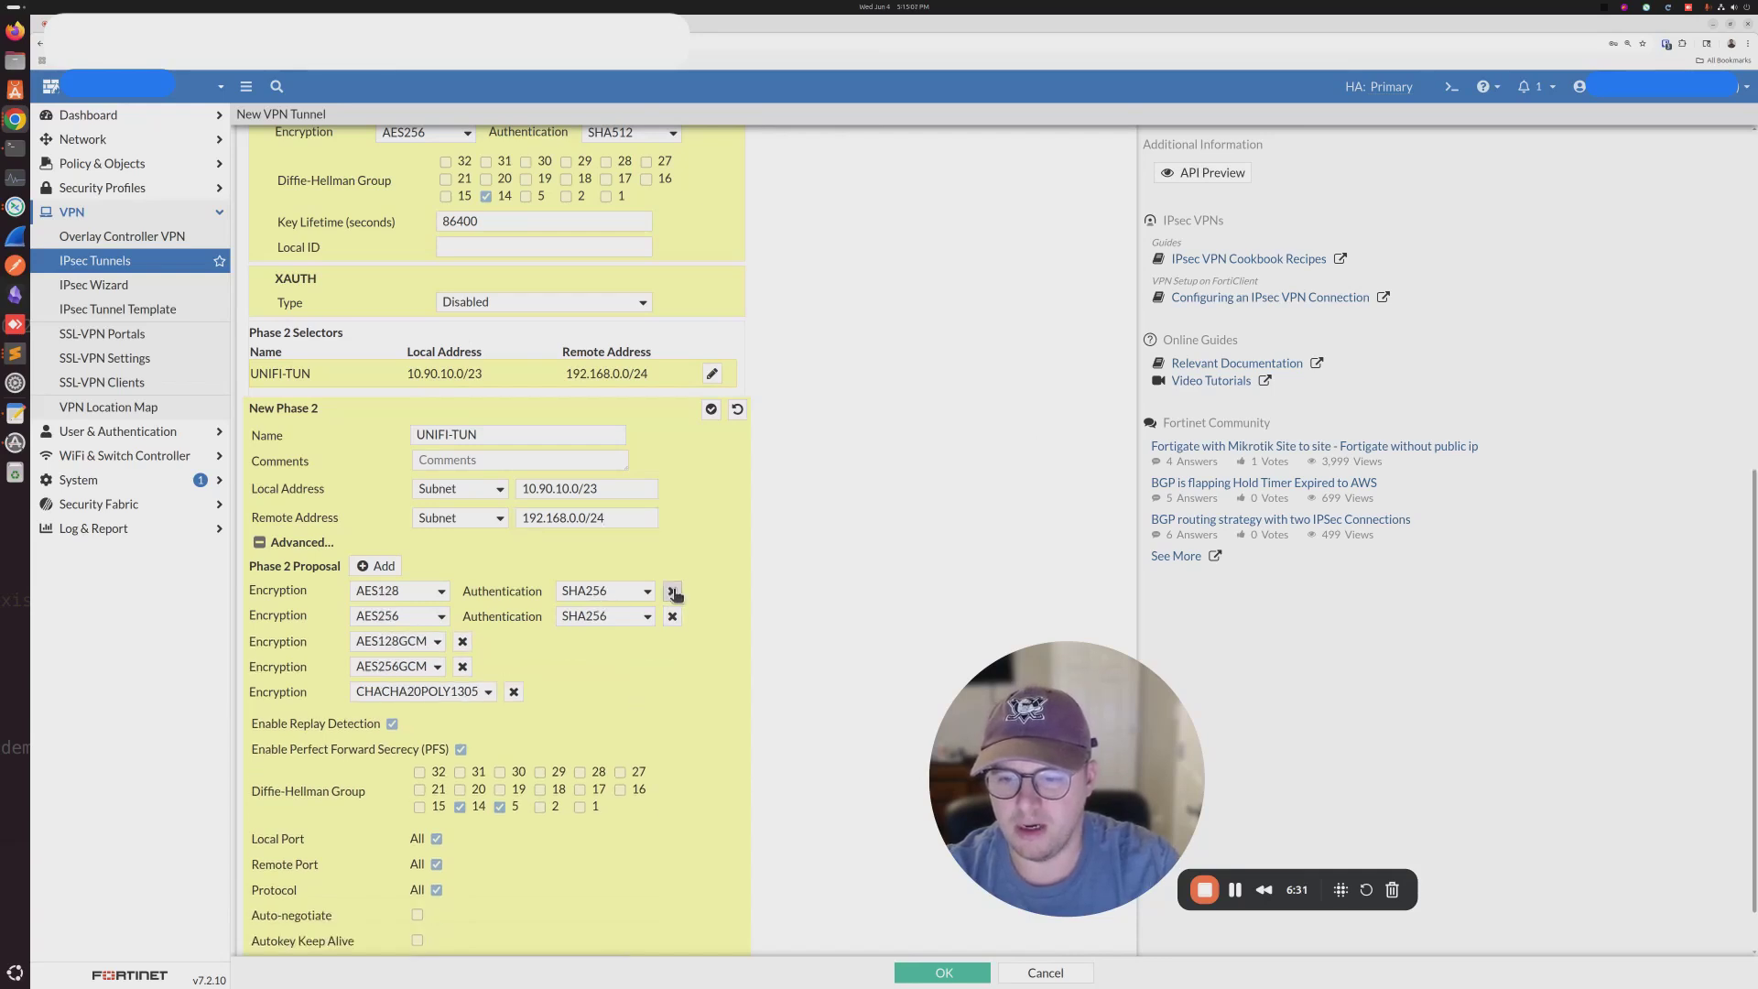
click(672, 591)
click(618, 590)
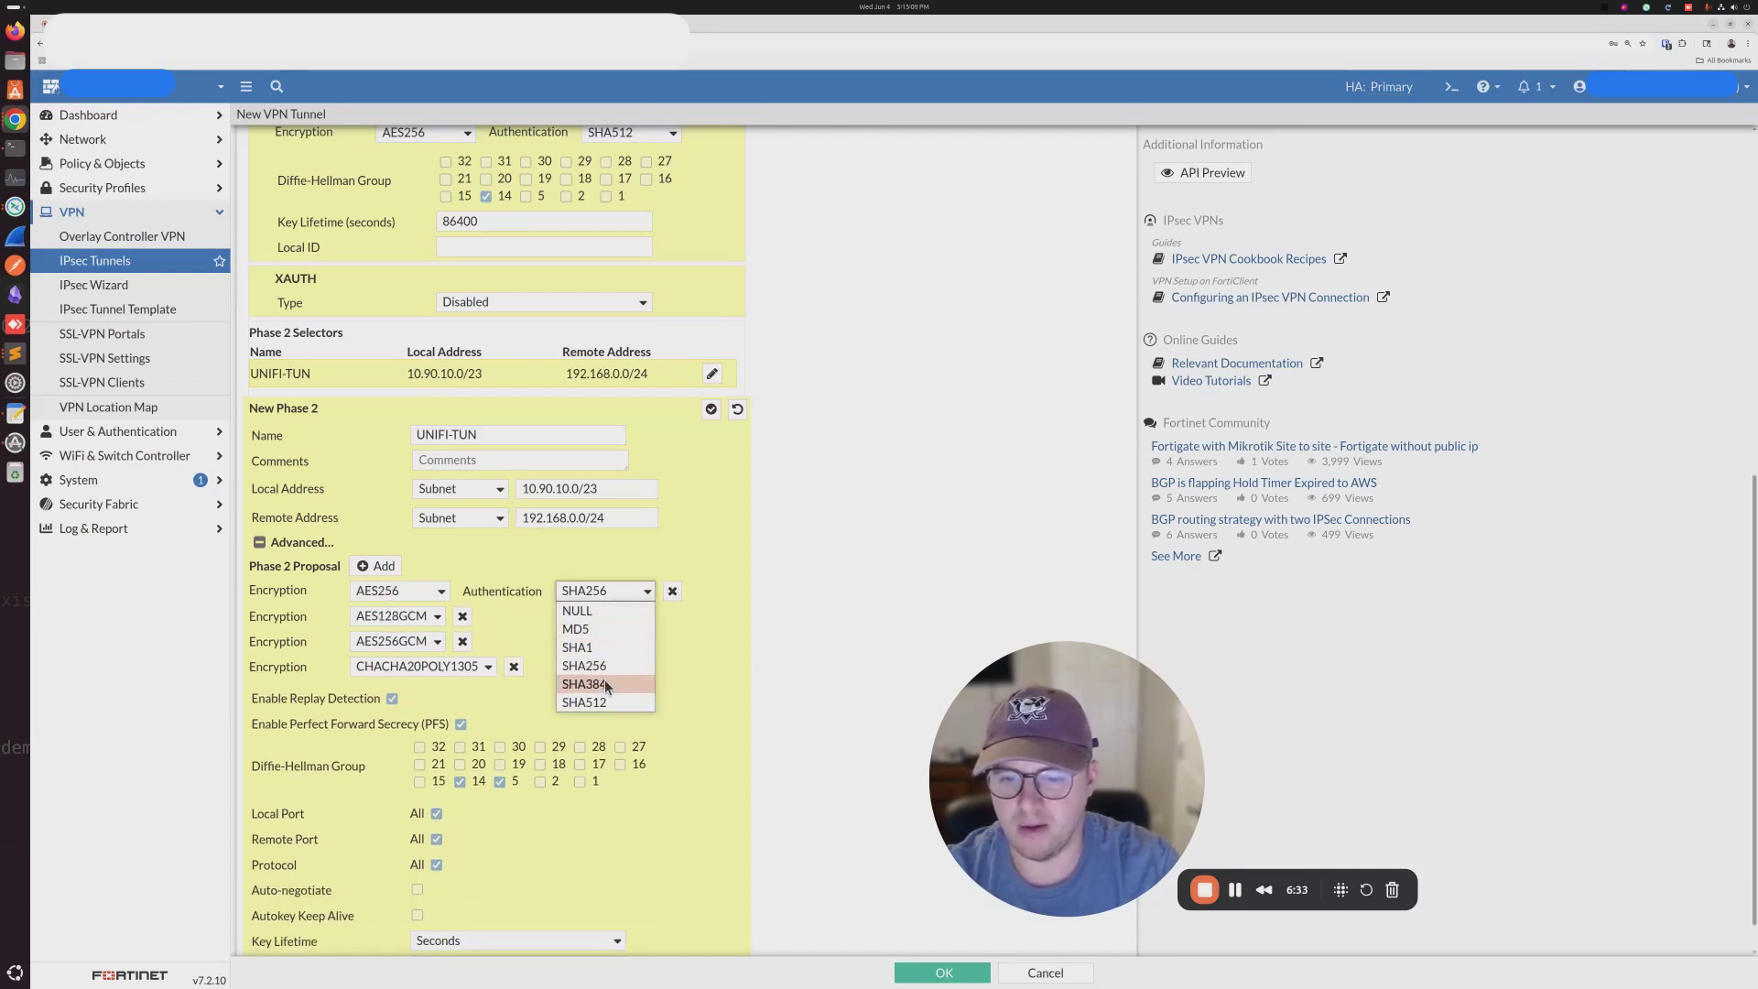
click(584, 703)
click(462, 615)
click(463, 615)
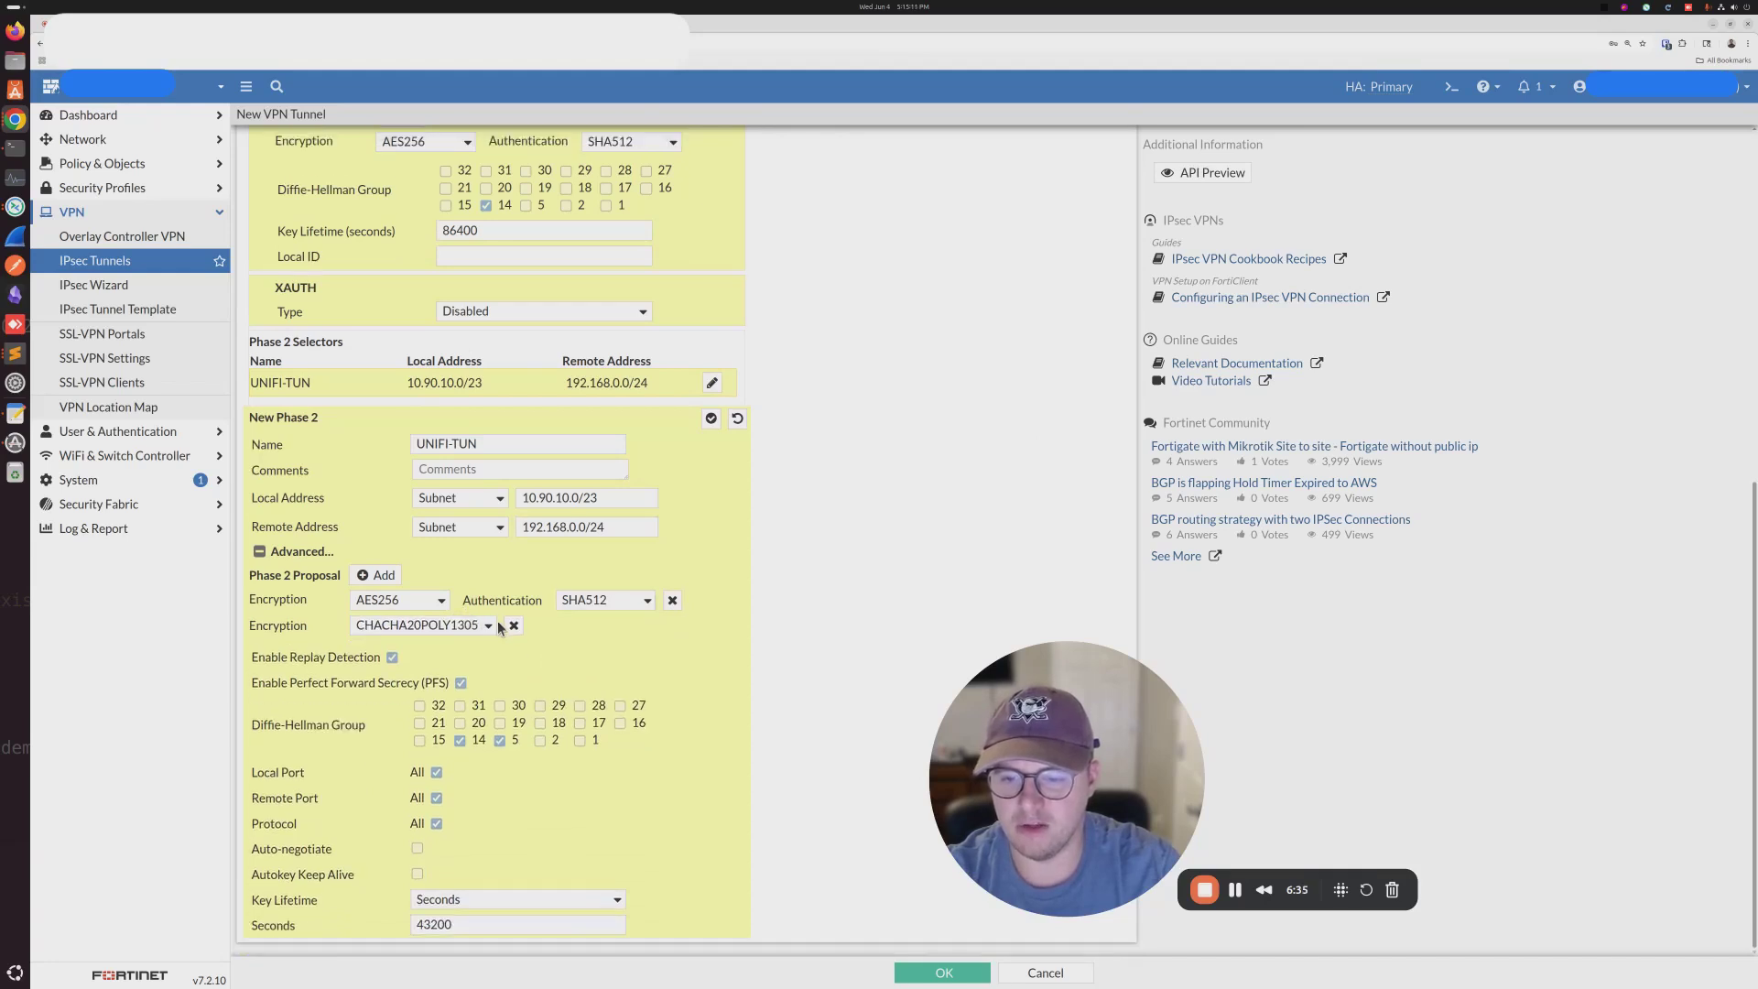
click(513, 626)
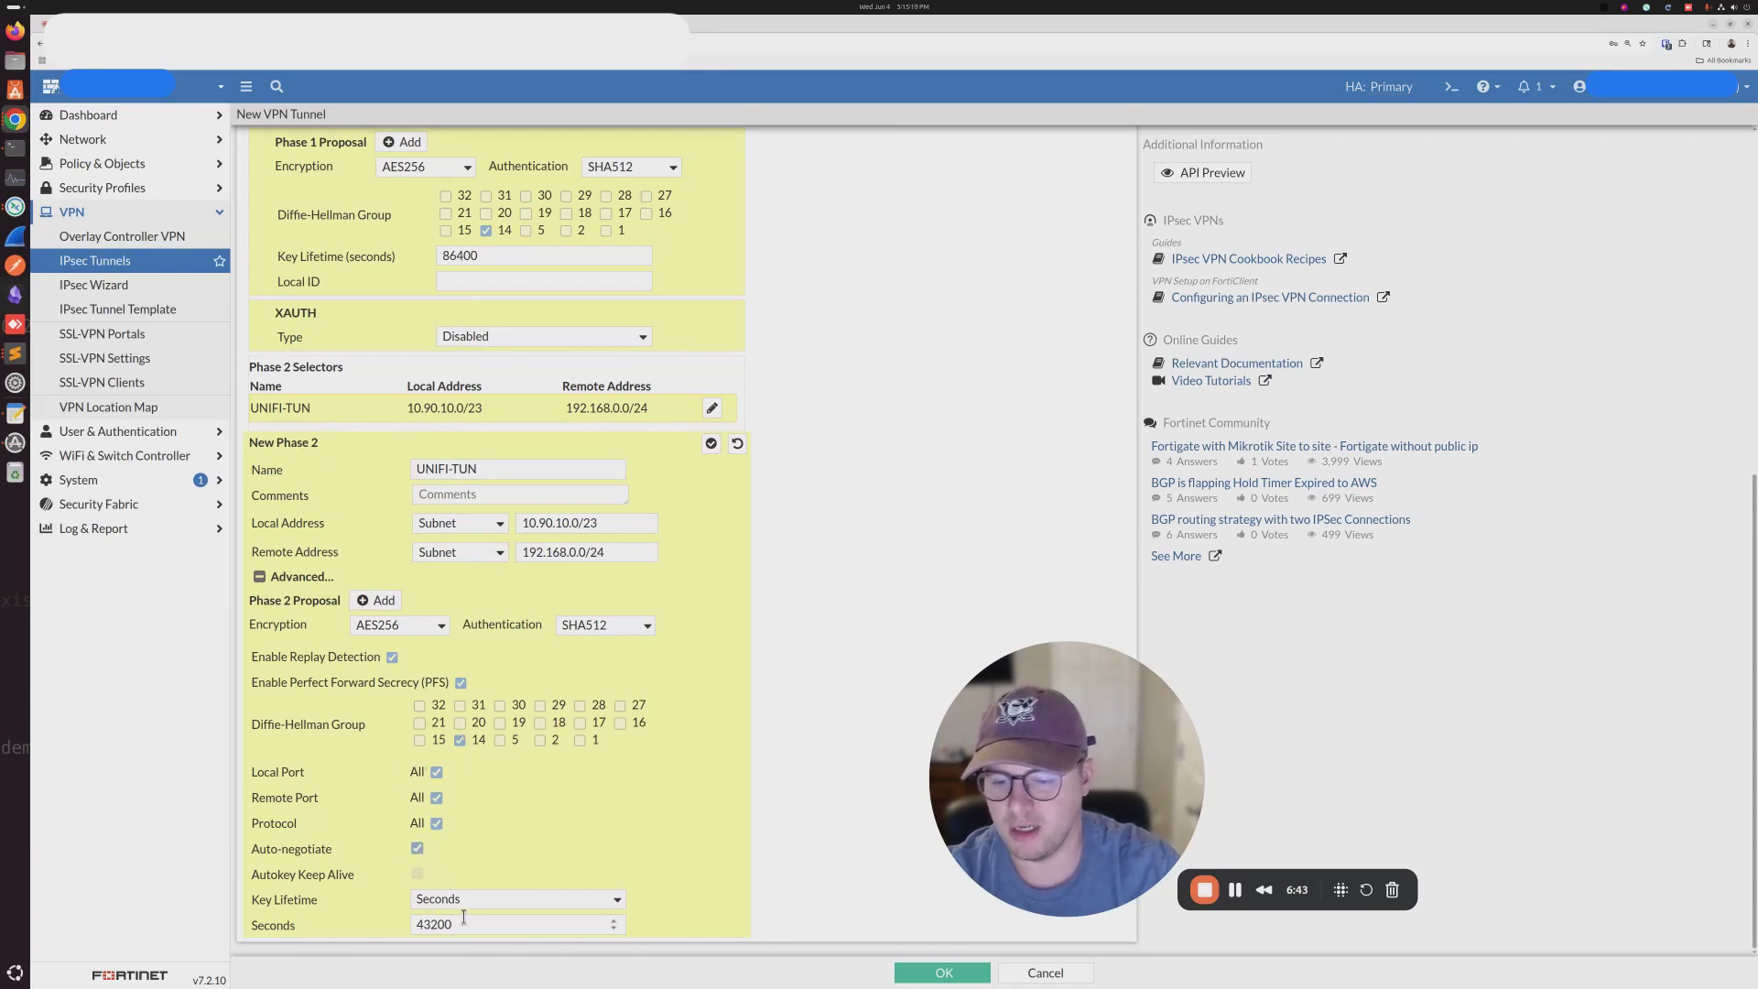
click(944, 972)
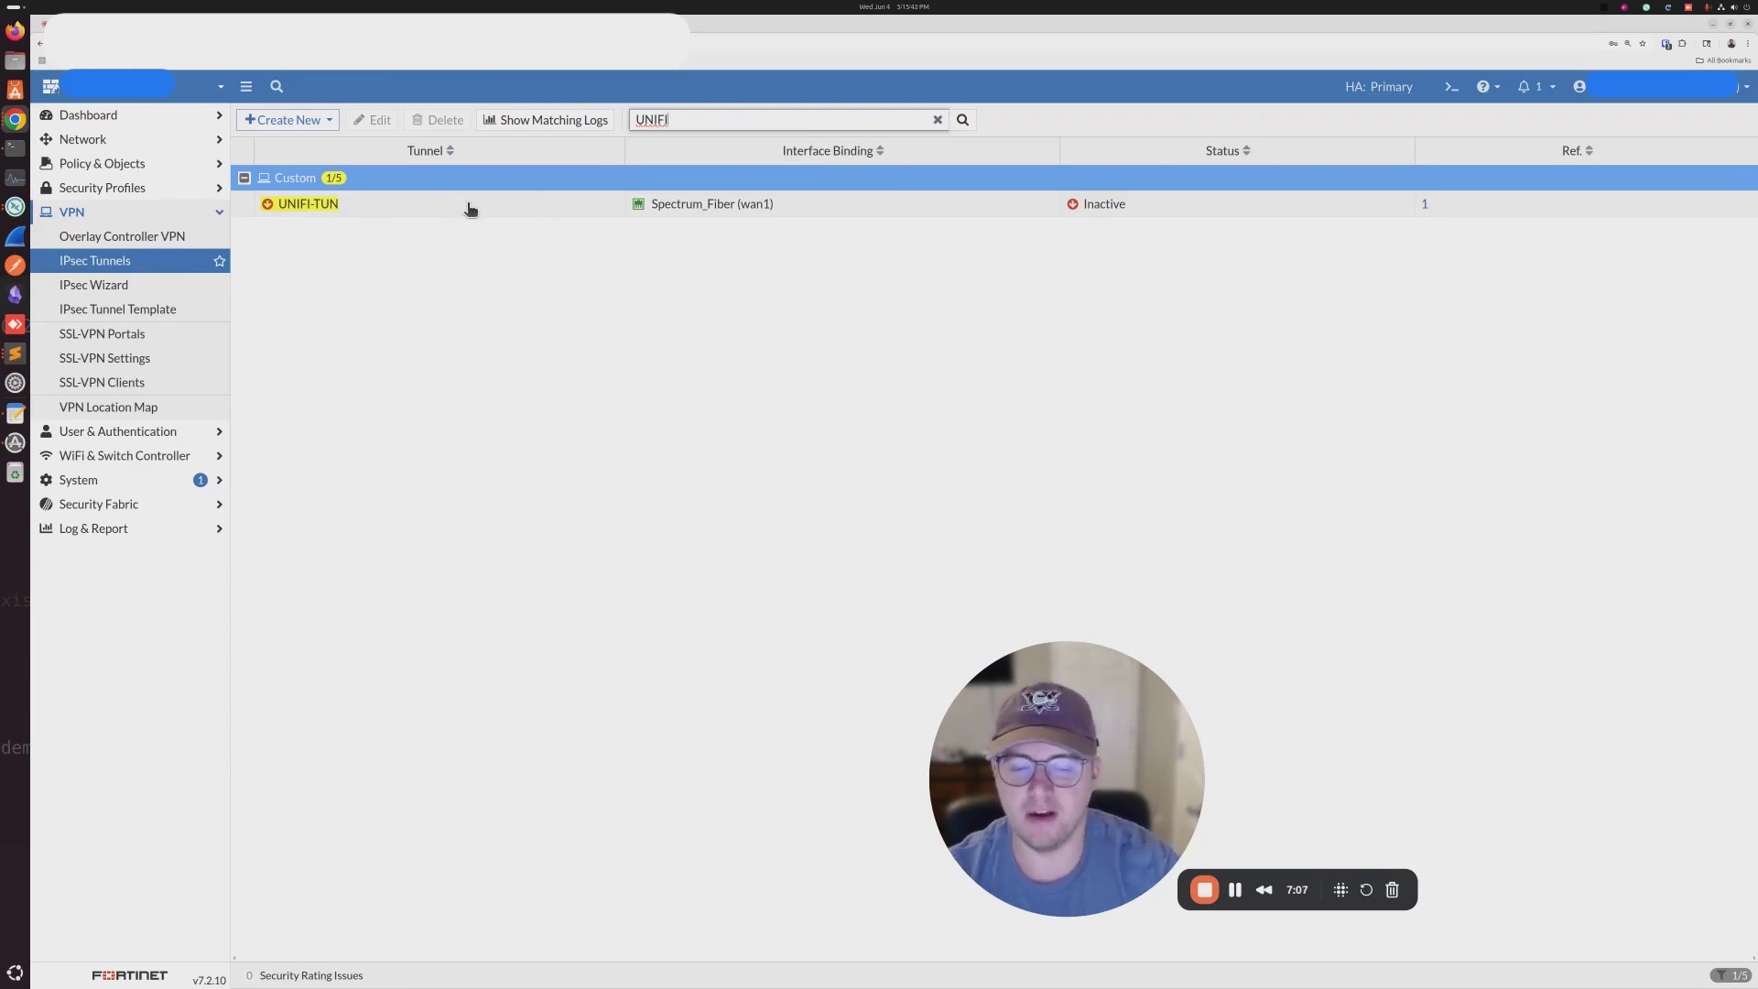
- Create a new firewall policy named UNIFI-->FORTIGATE
click(136, 164)
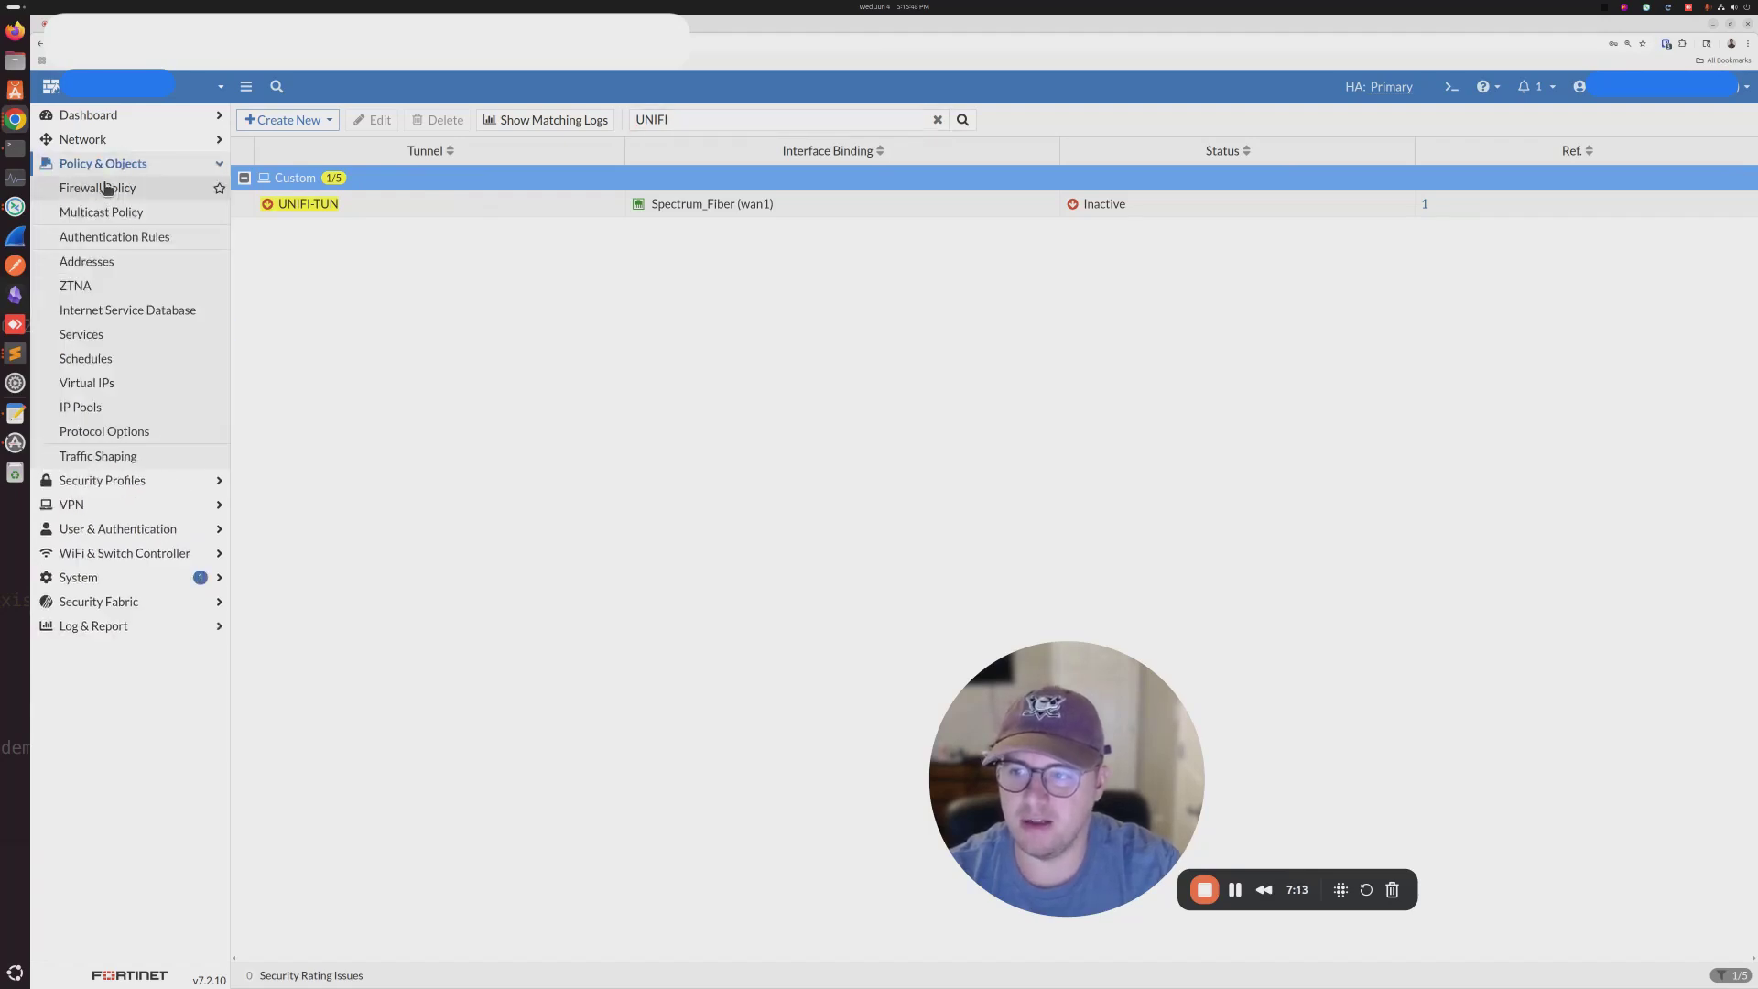
click(106, 186)
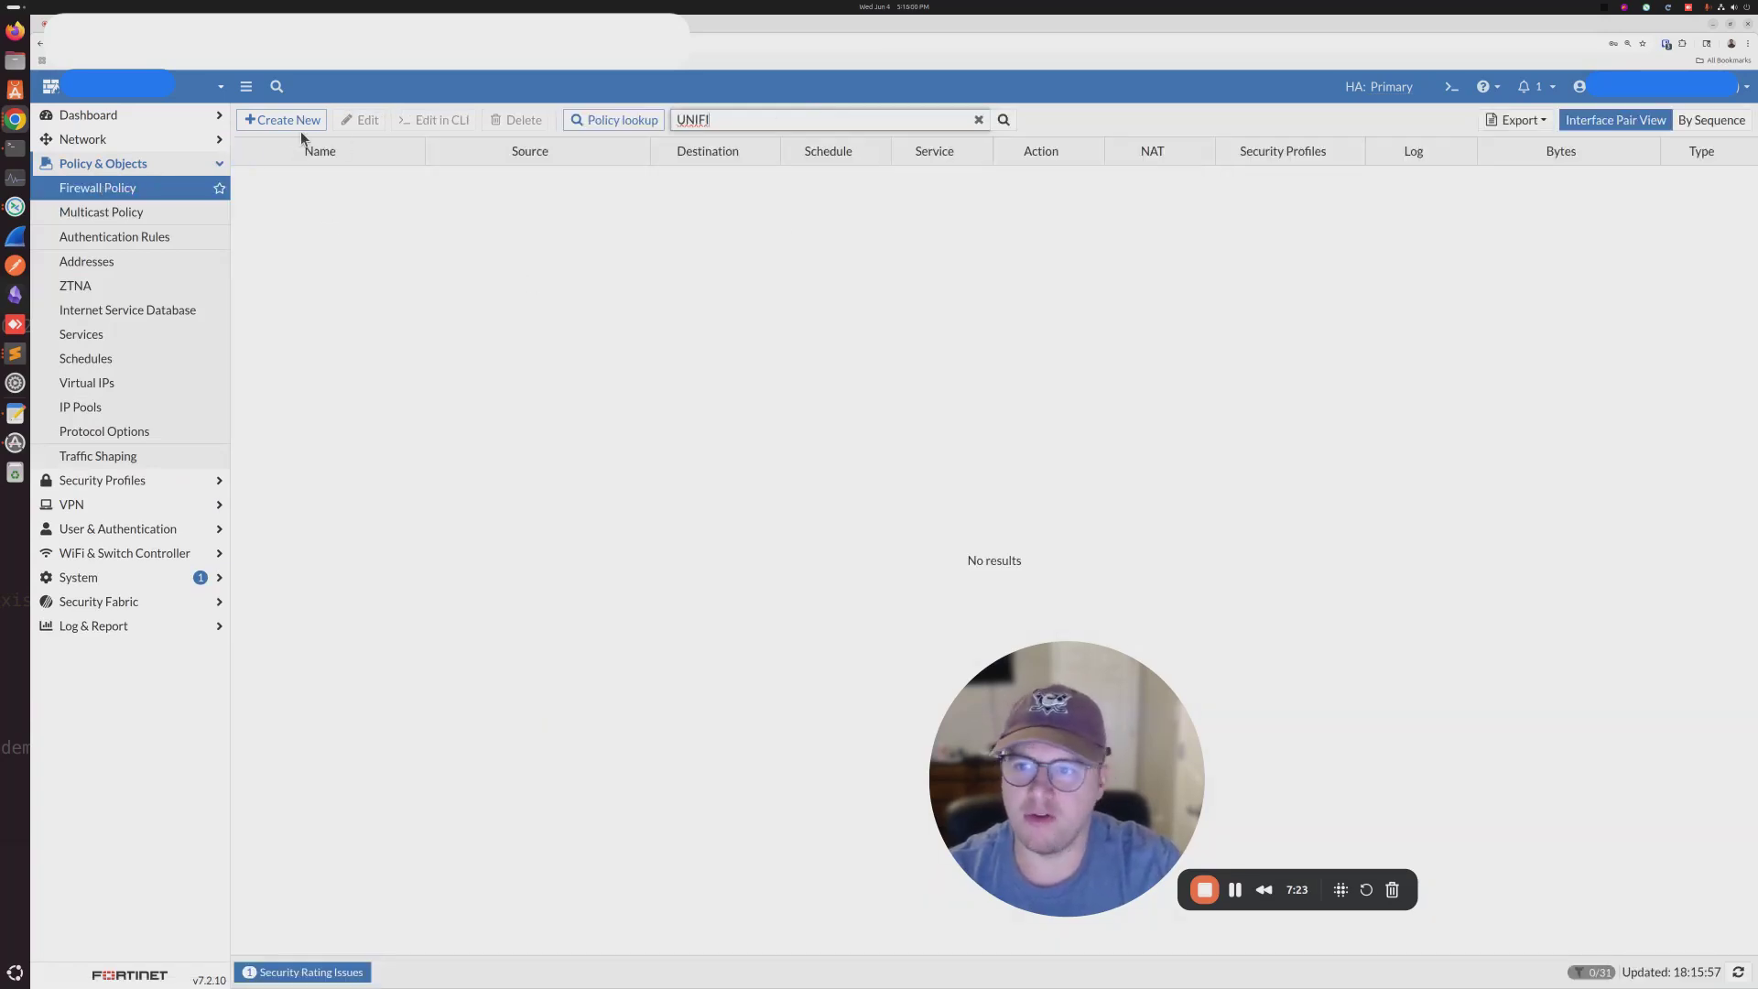
click(276, 119)
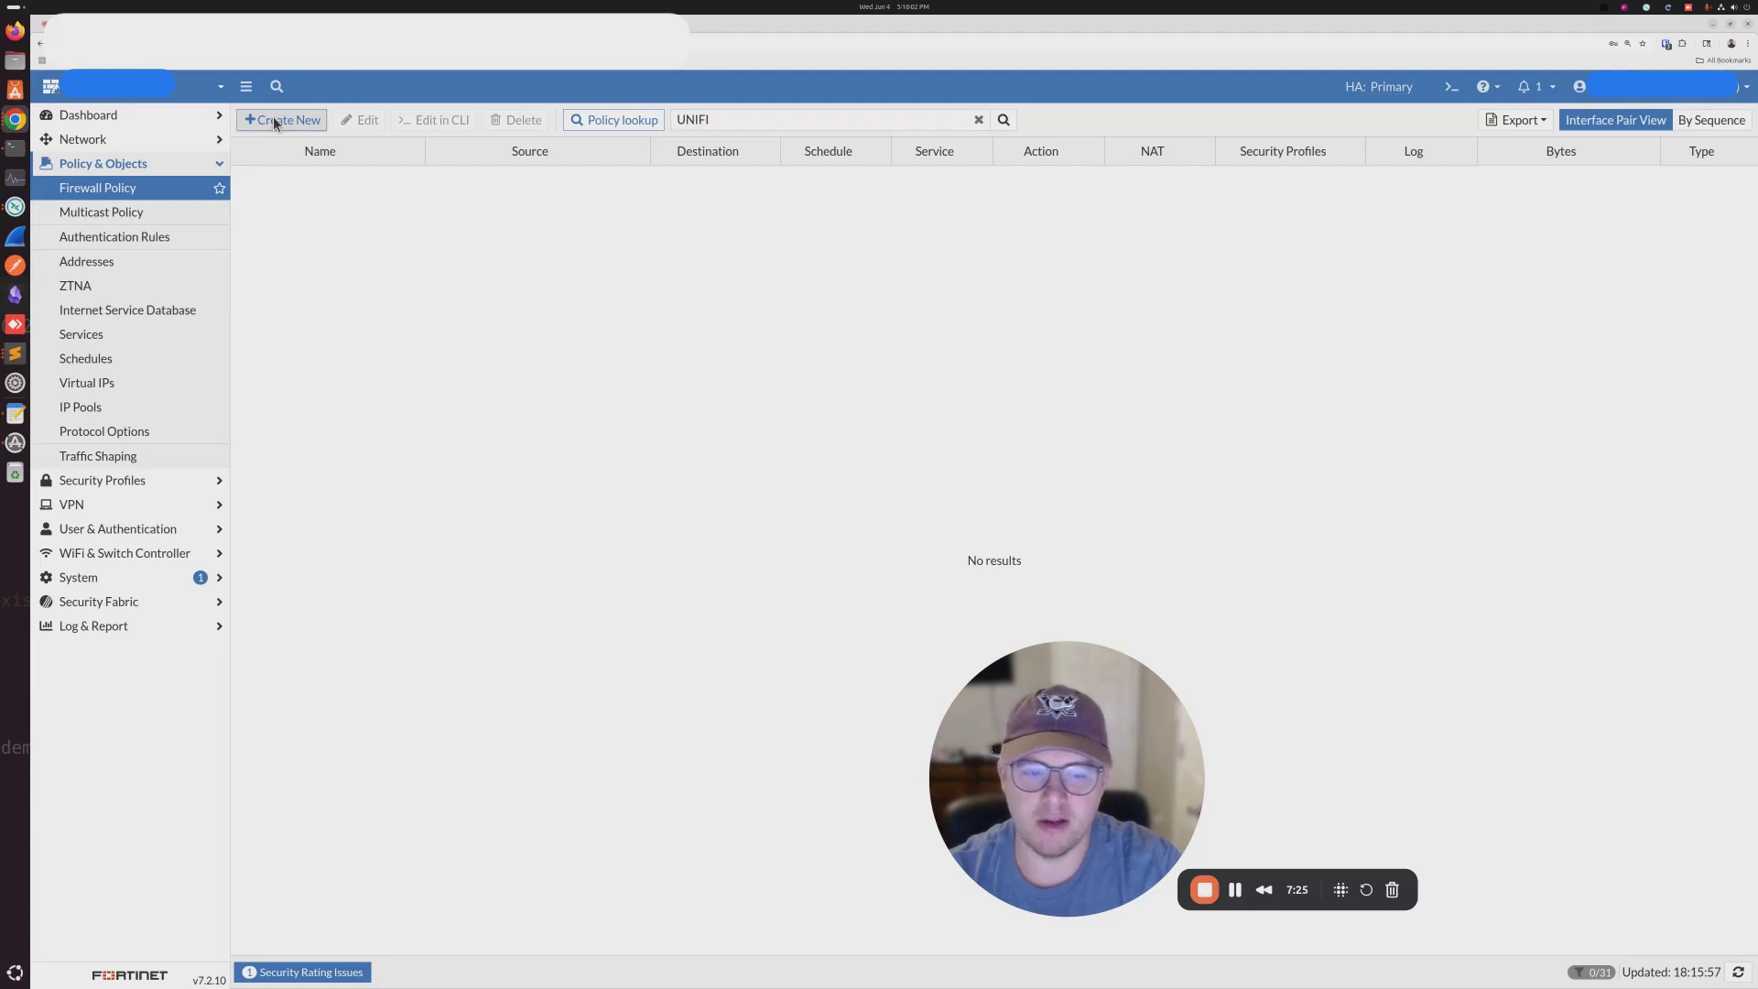
drag(1067, 778, 1216, 718)
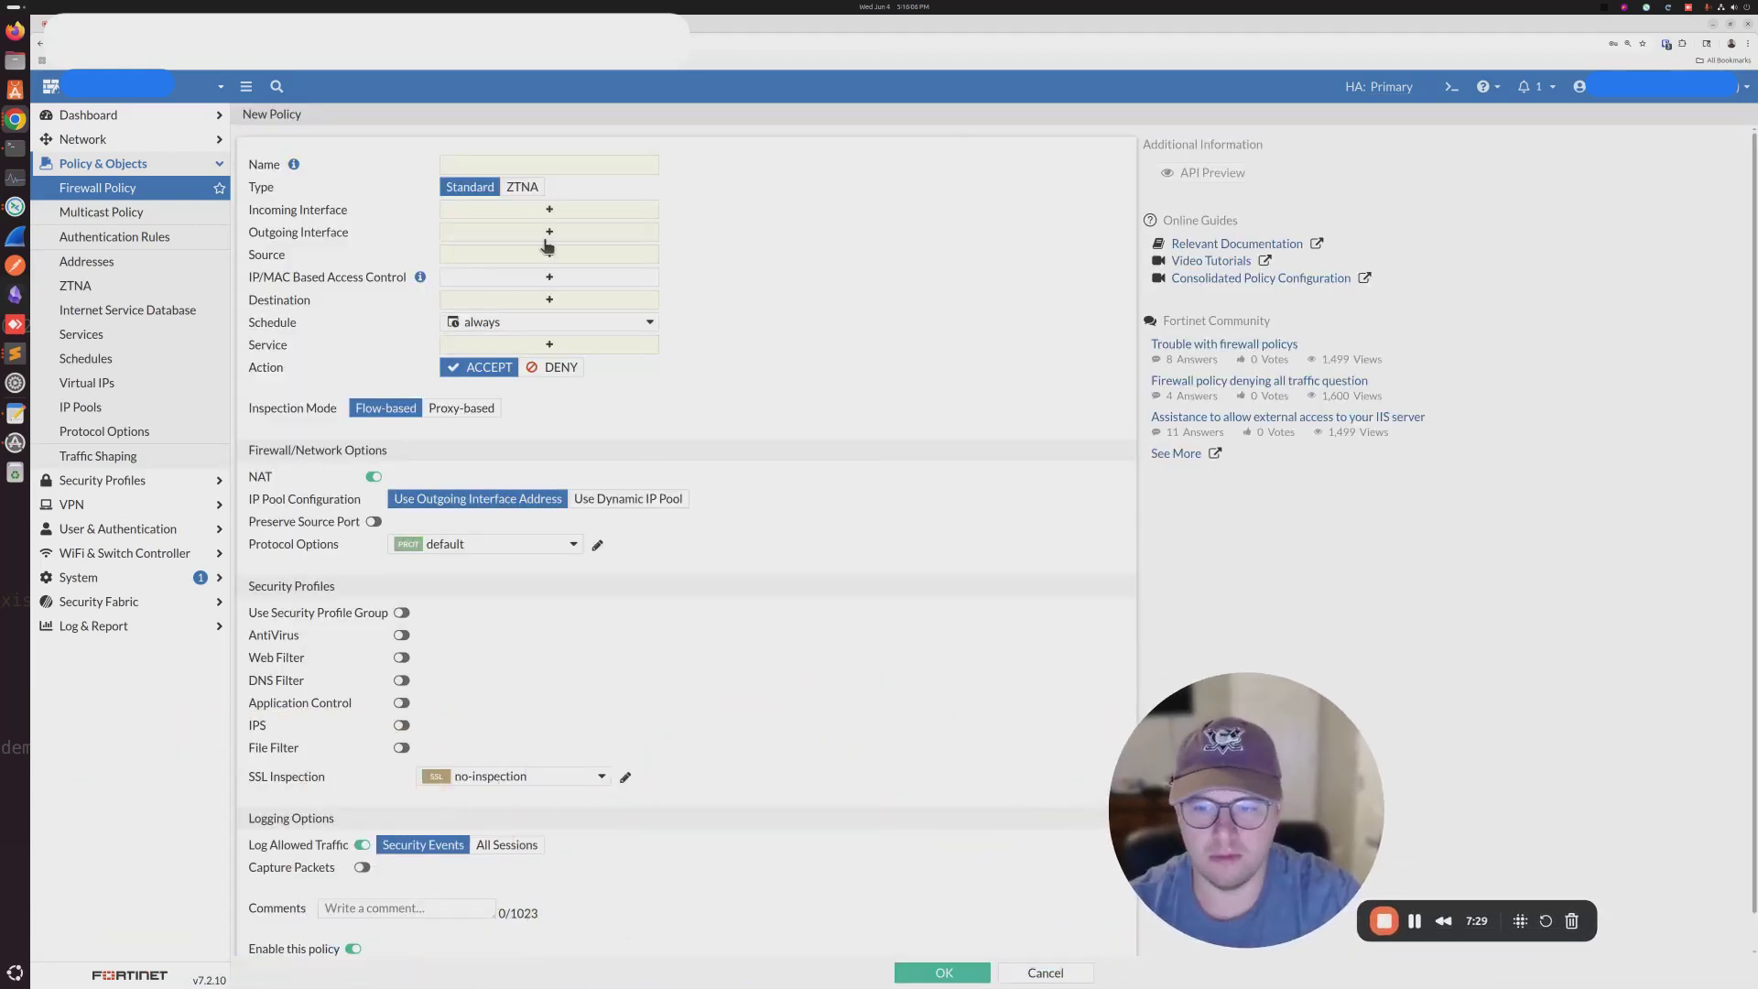
click(476, 165)
text(UNIFI)
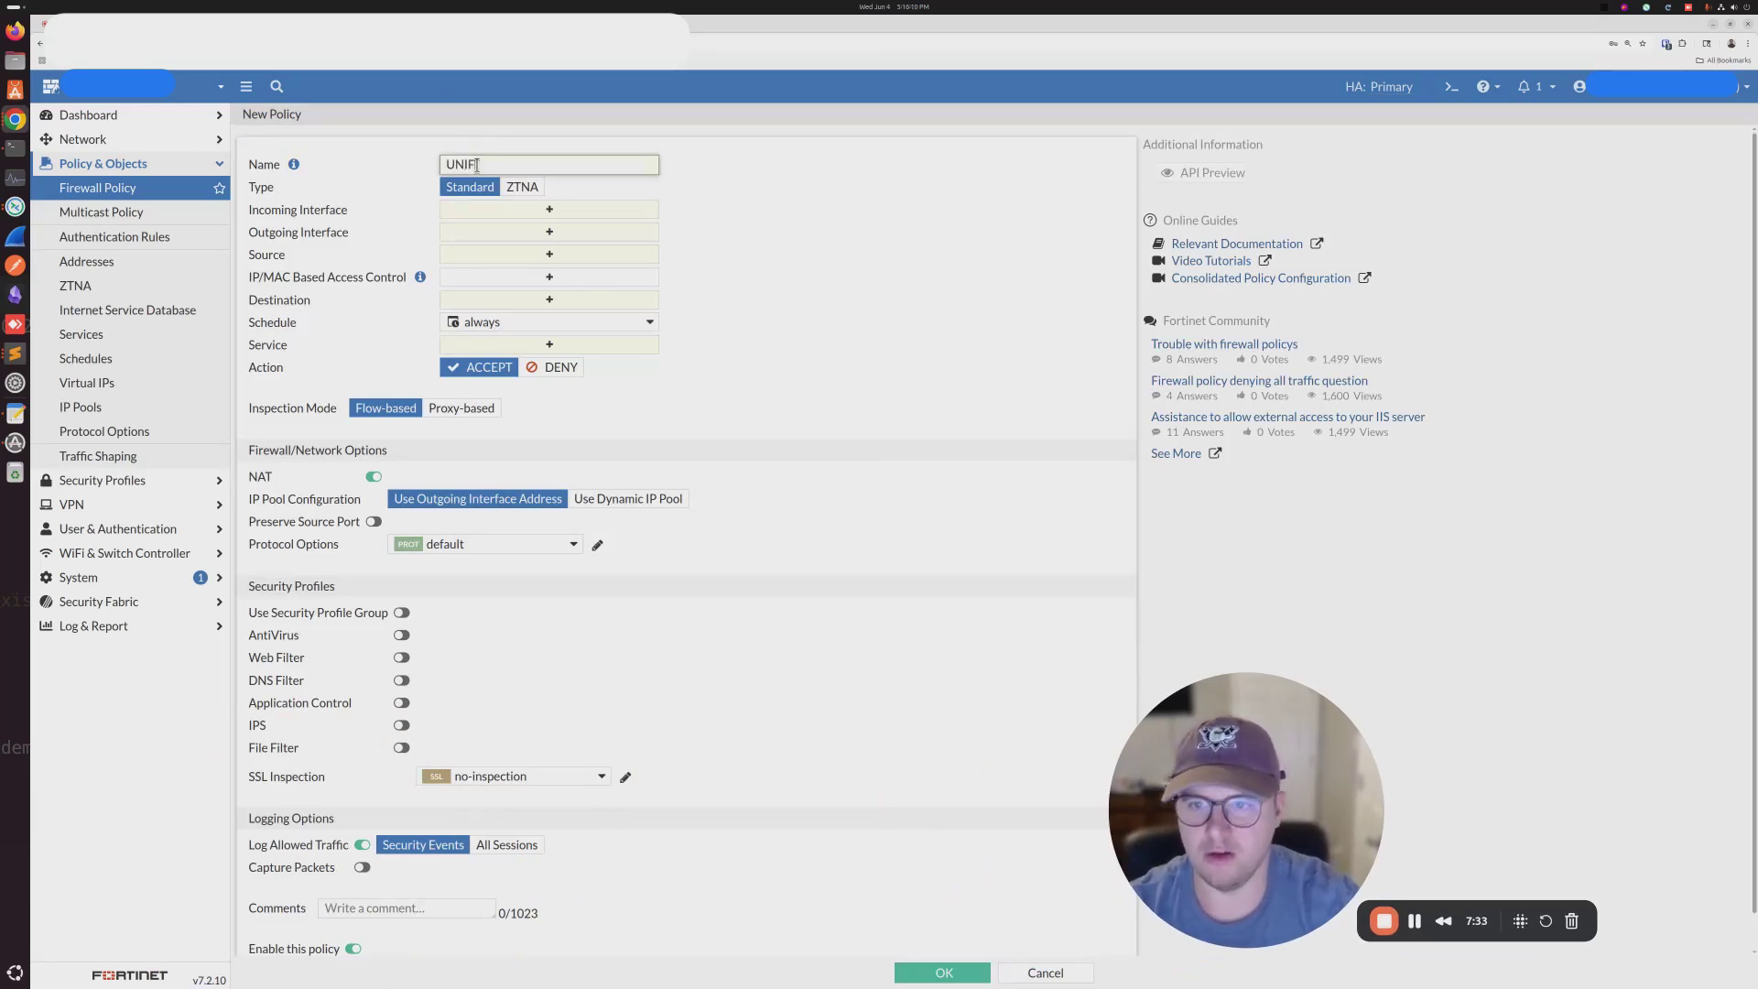
text(-->FORTIGATE)
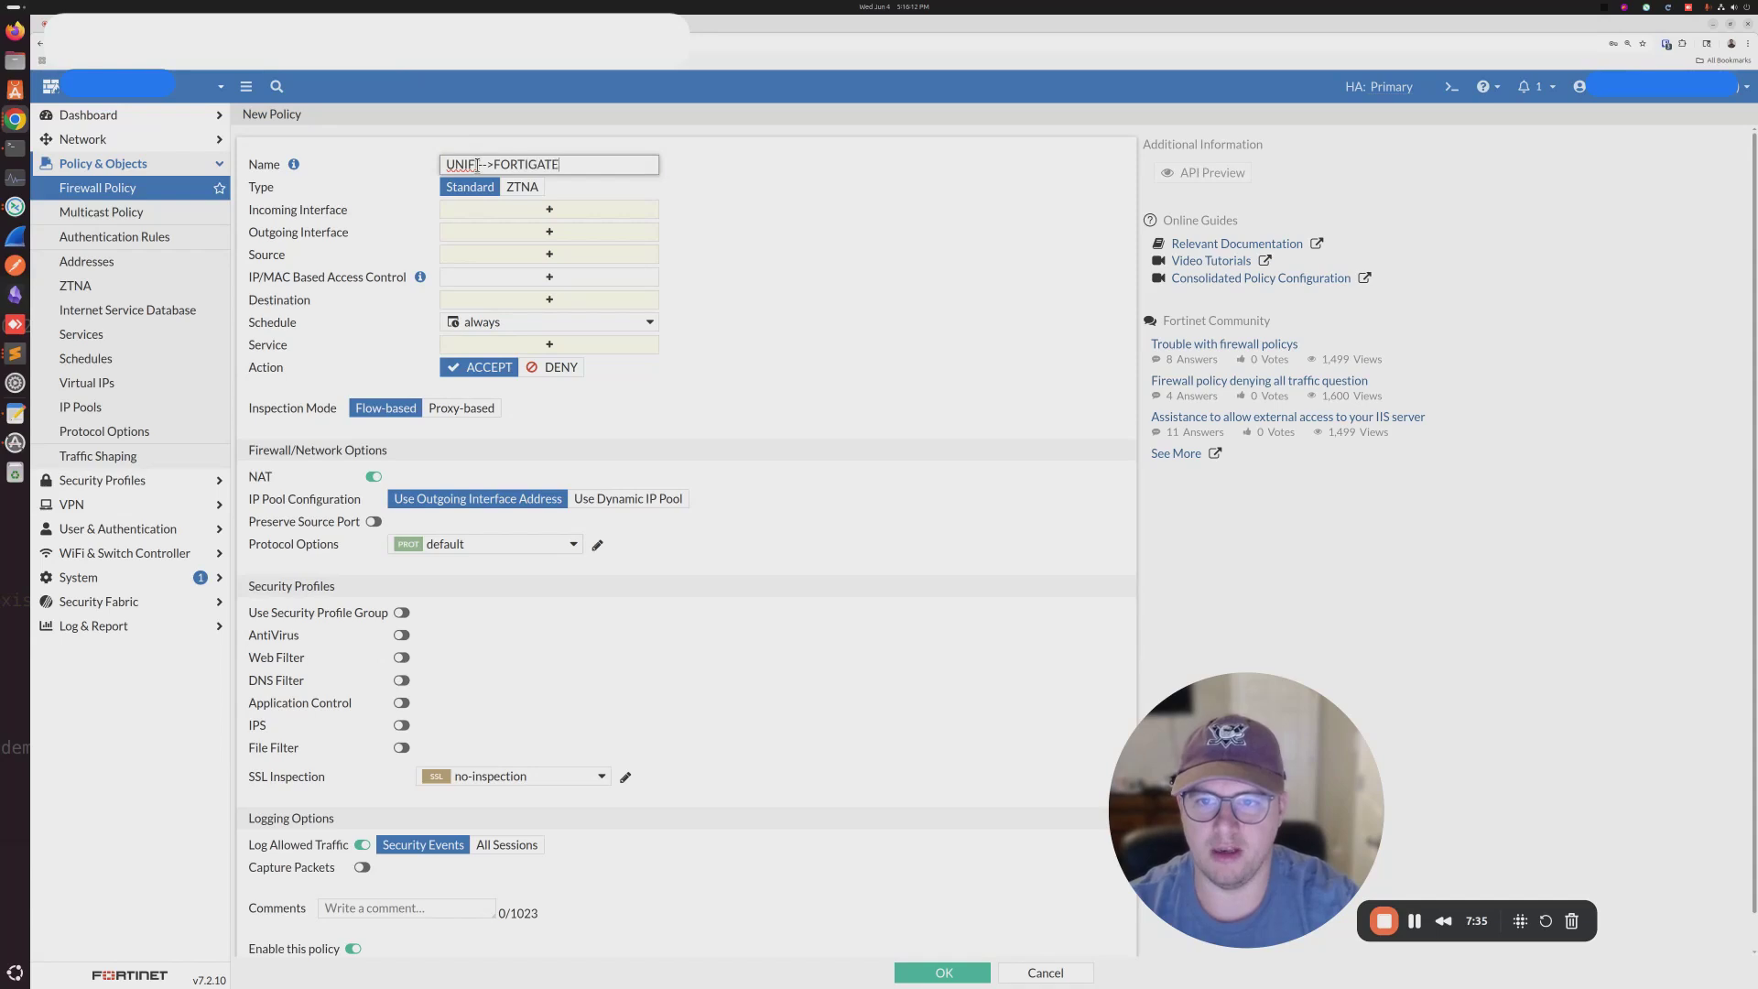
- Set the policy's incoming interface to UNIFI-TUN and its outgoing interface to DATA-LAN
click(547, 210)
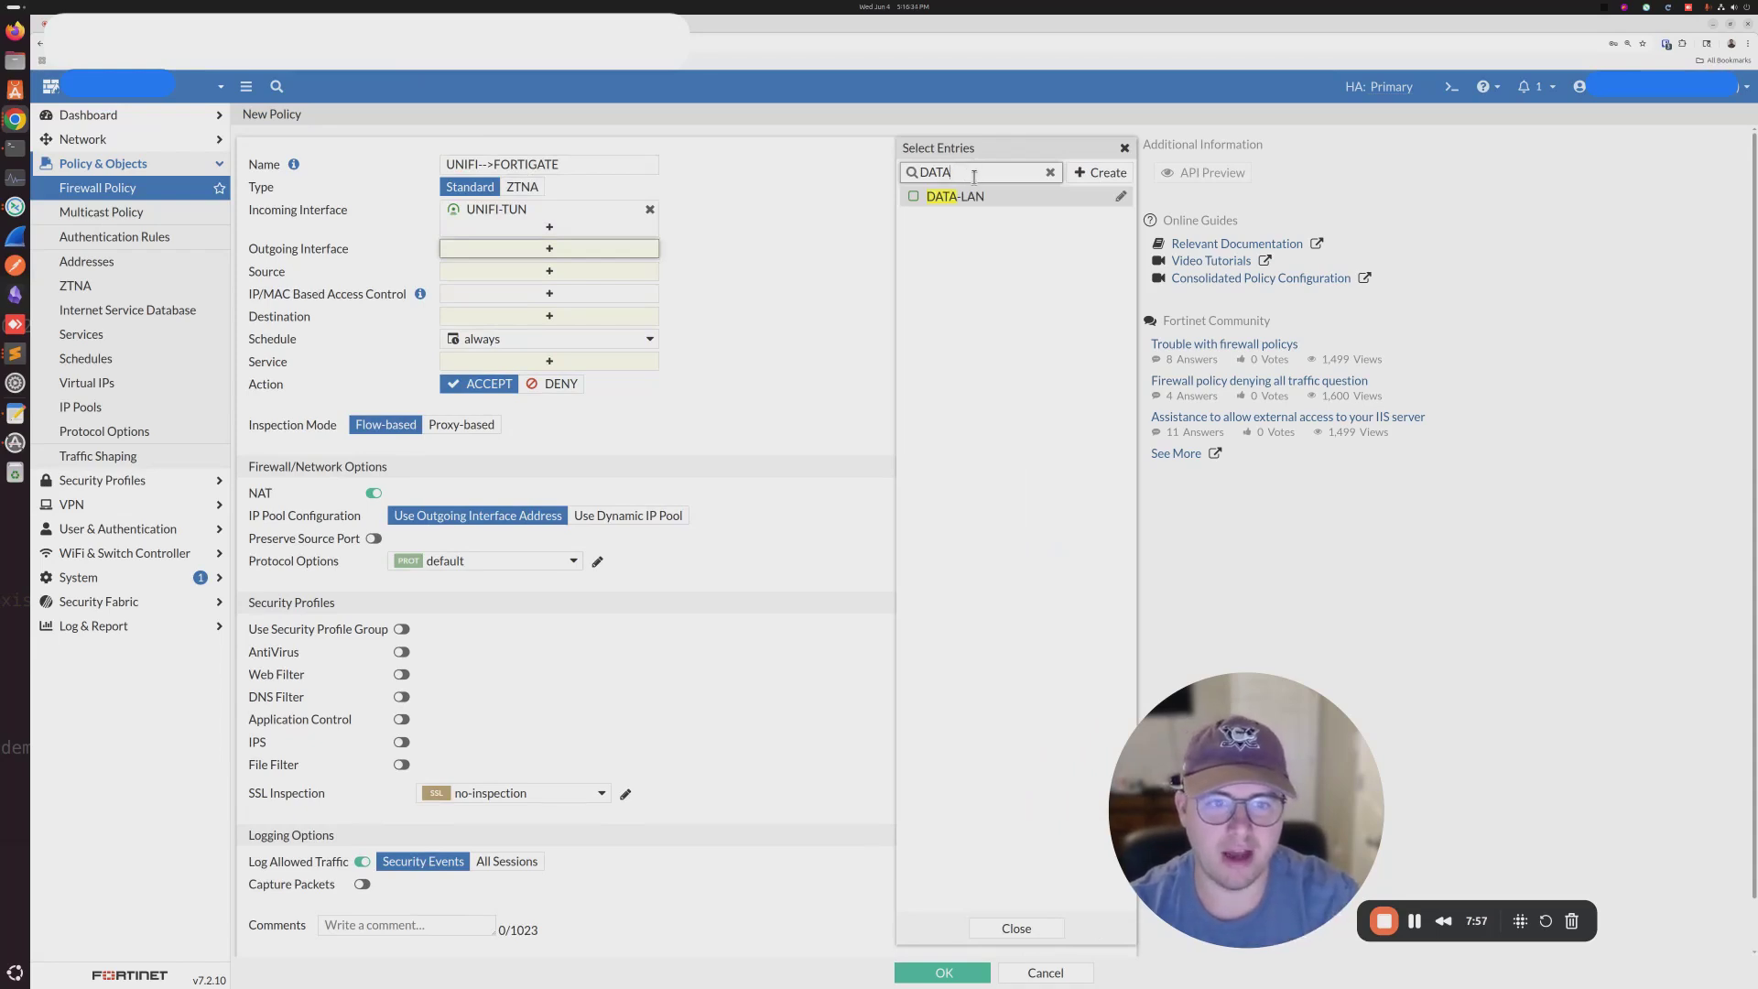
mouse_move(978, 203)
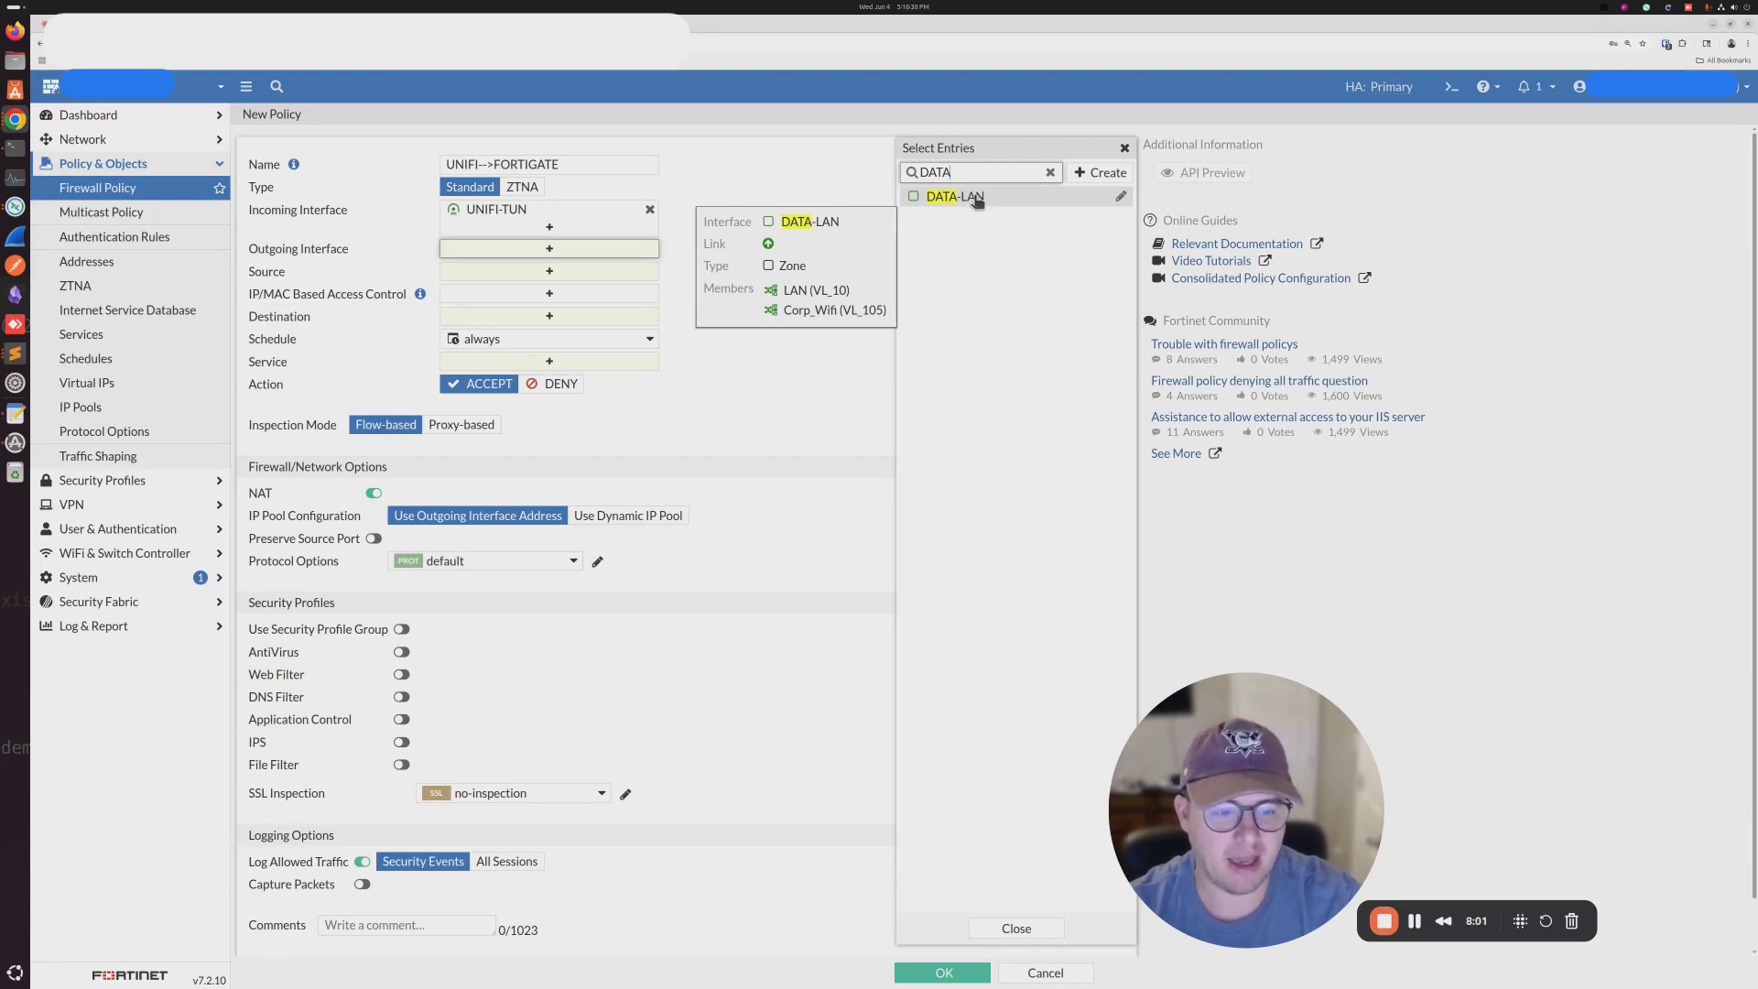
click(976, 200)
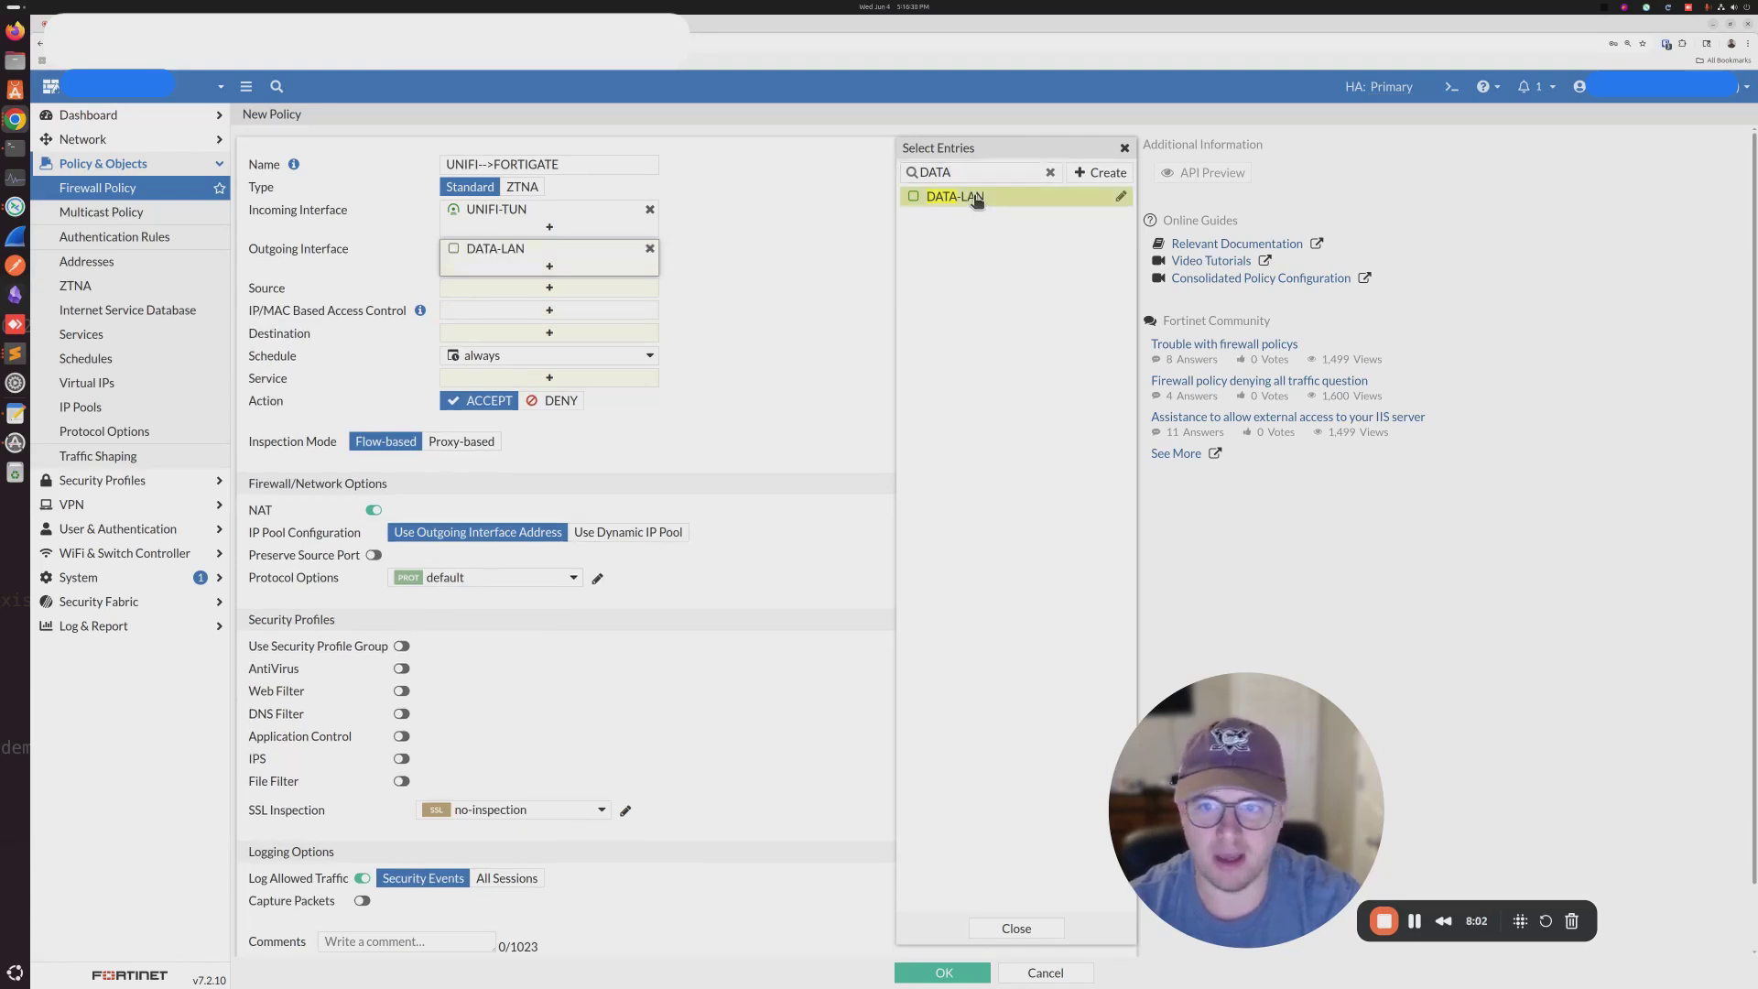
- Allow all sources, all destinations and the ALL service in the policy, and save it with NAT disabled
click(545, 287)
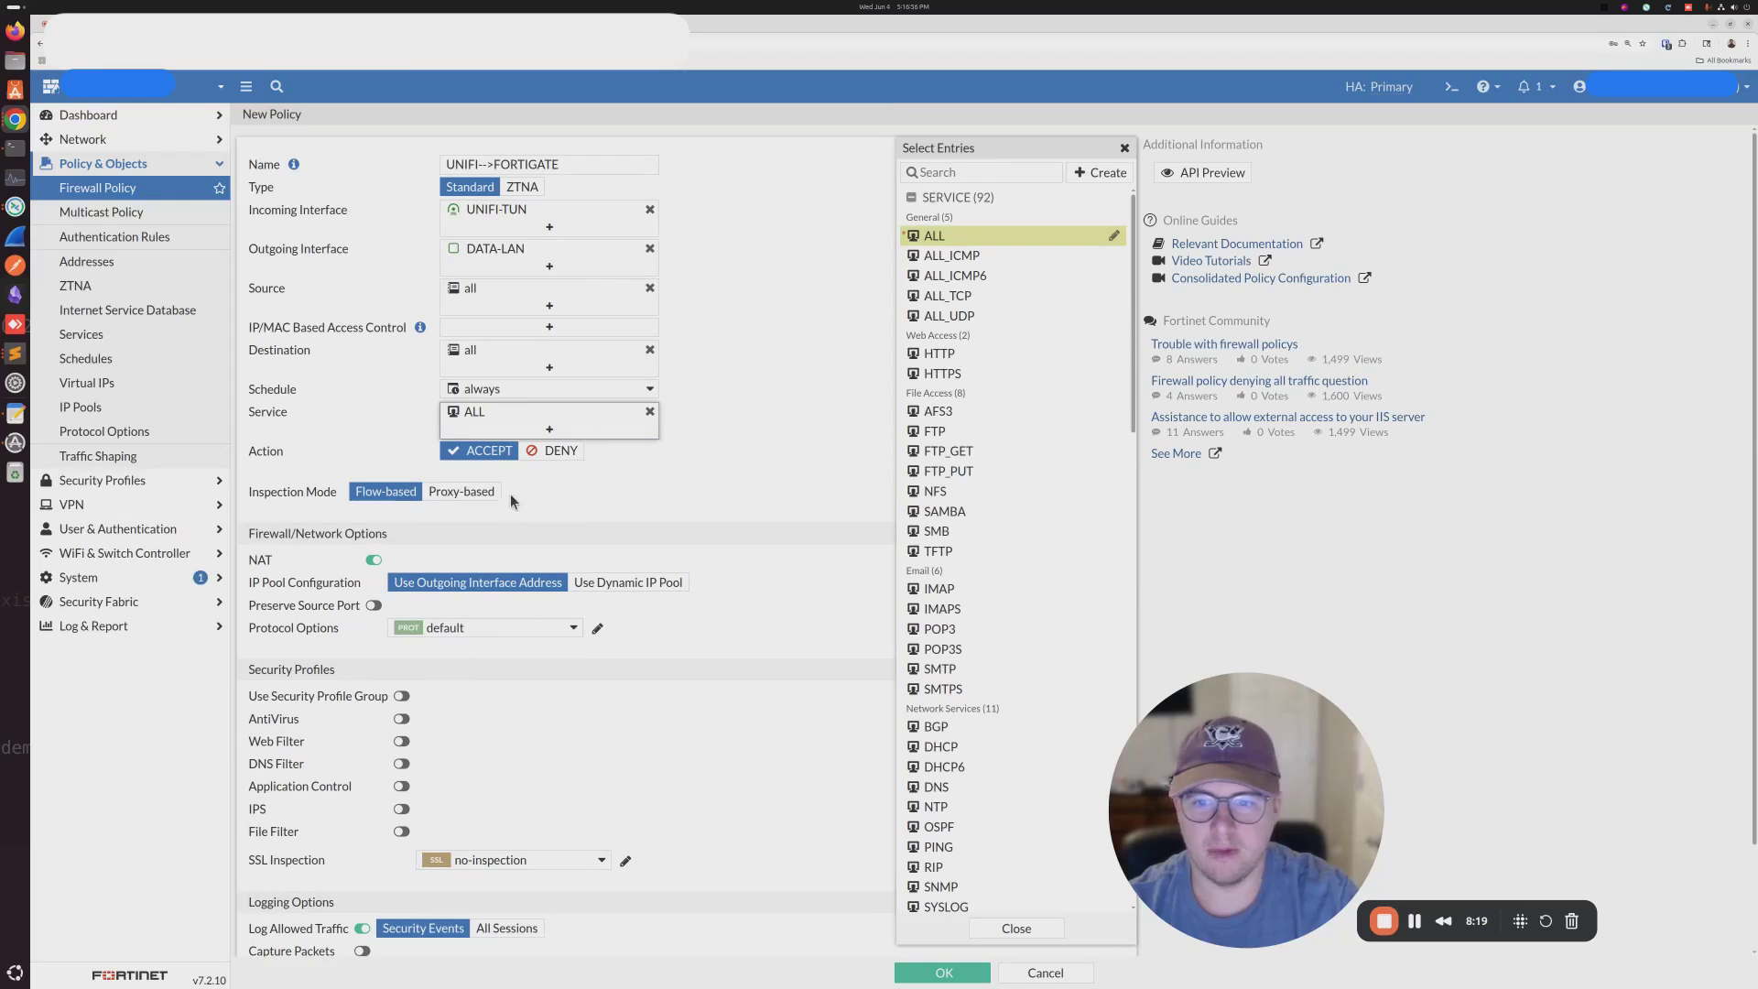
click(1126, 148)
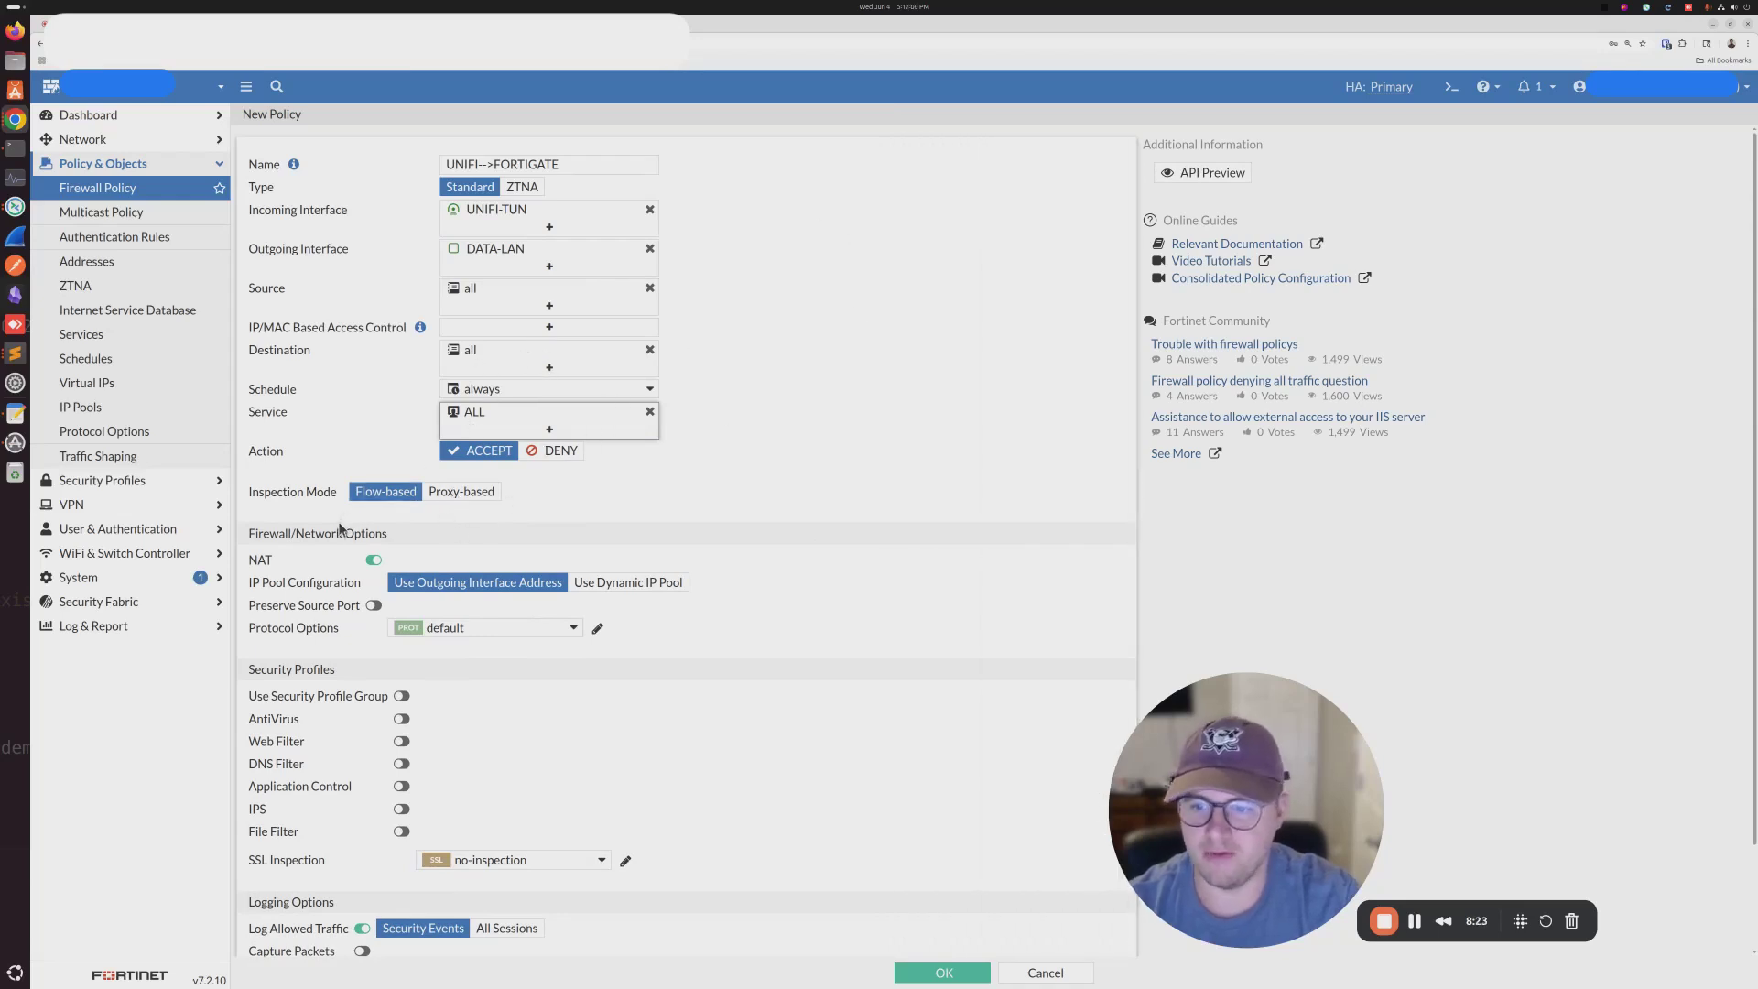
click(374, 558)
scroll(455, 934, down, 2)
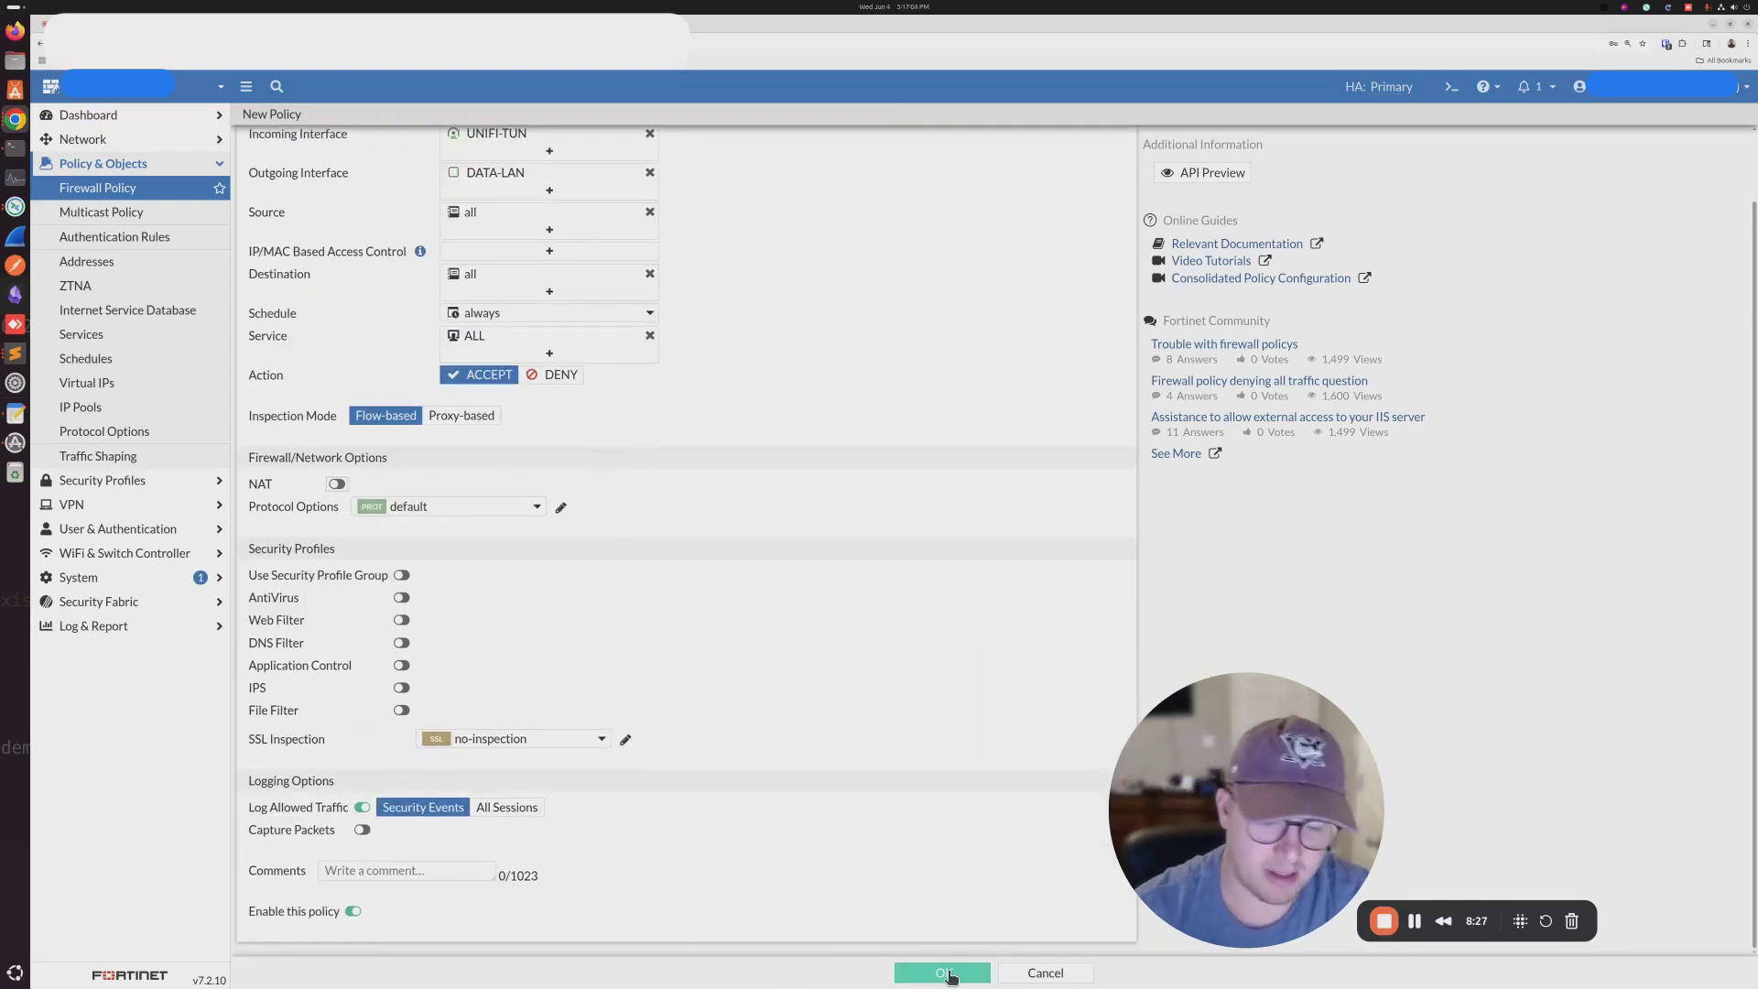
click(944, 972)
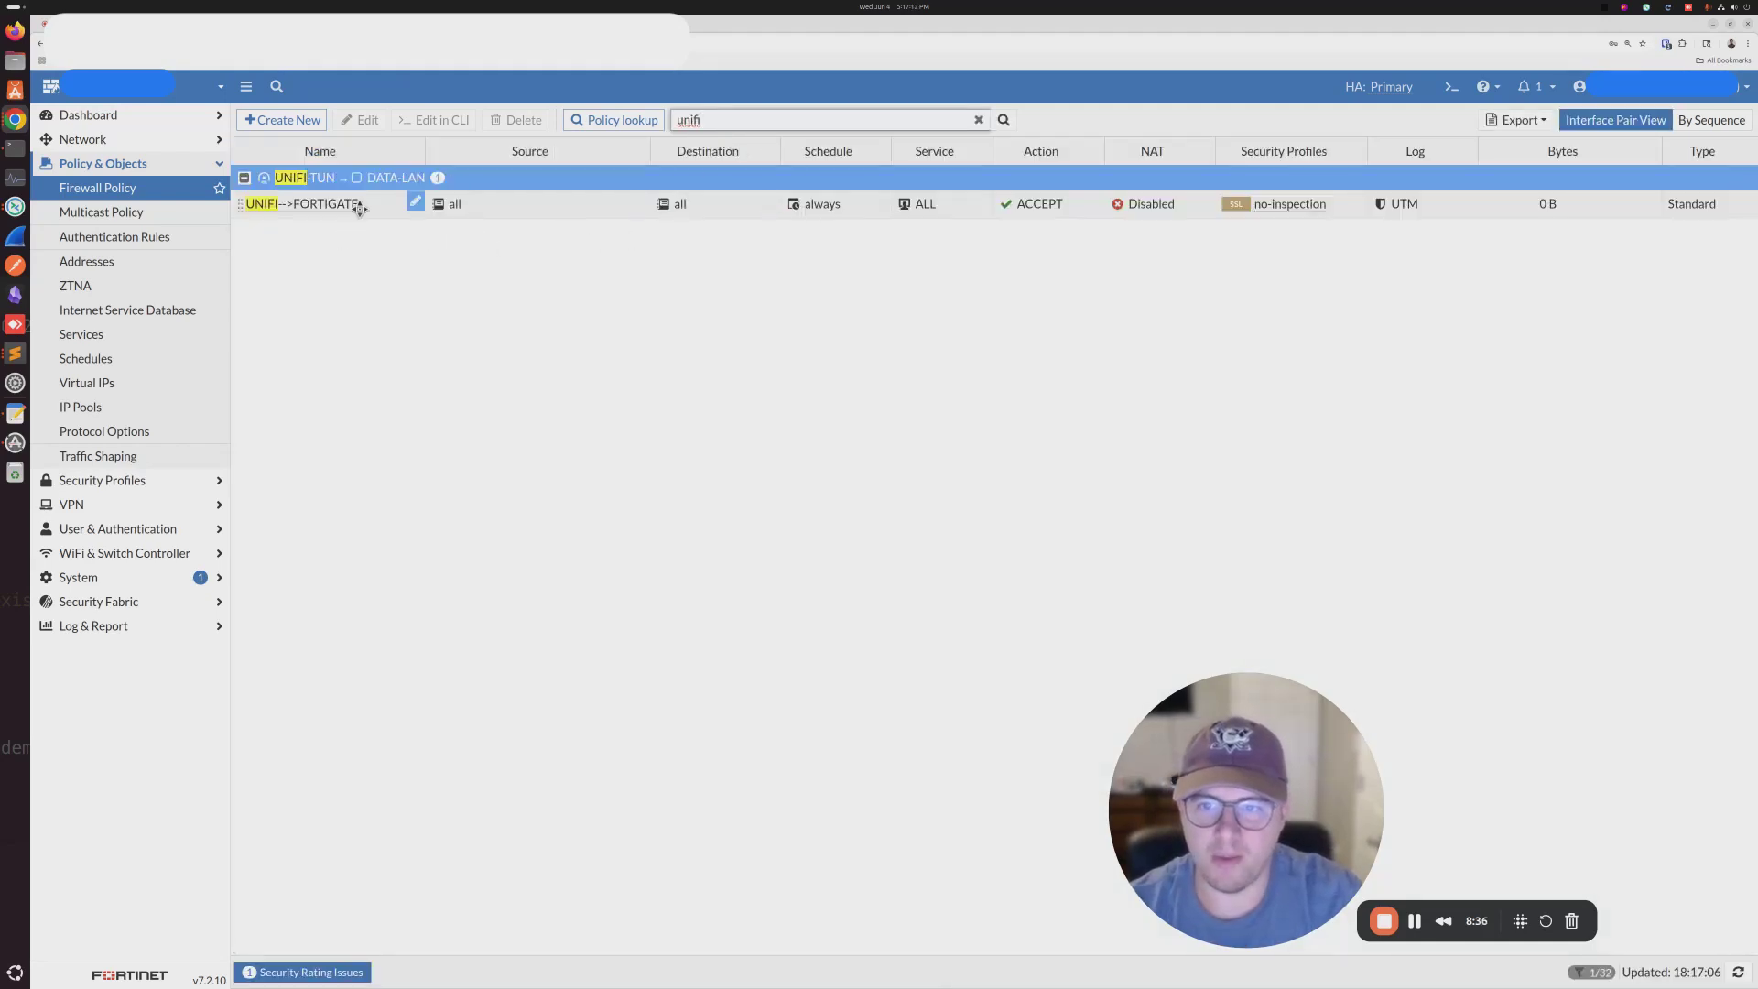
- Create a reverse clone of the UNIFI-->FORTIGATE policy and enable the resulting DATA-LAN to UNIFI-TUN policy
mouse_move(354, 210)
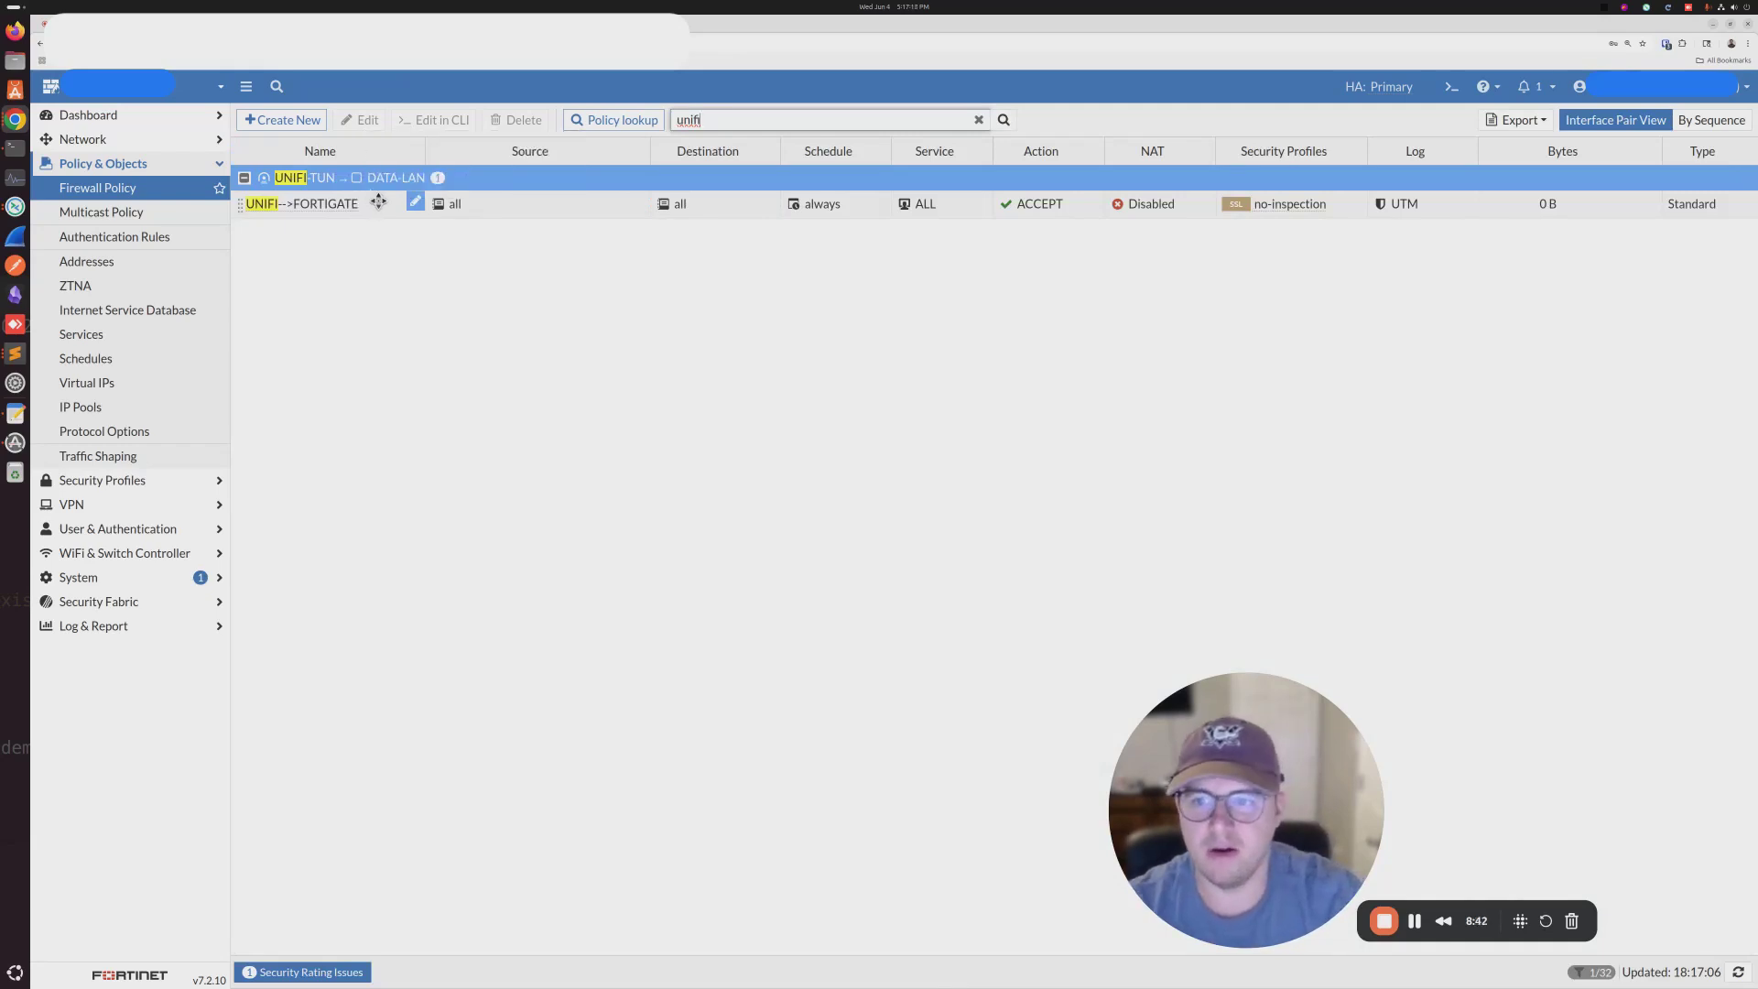
right_click(378, 201)
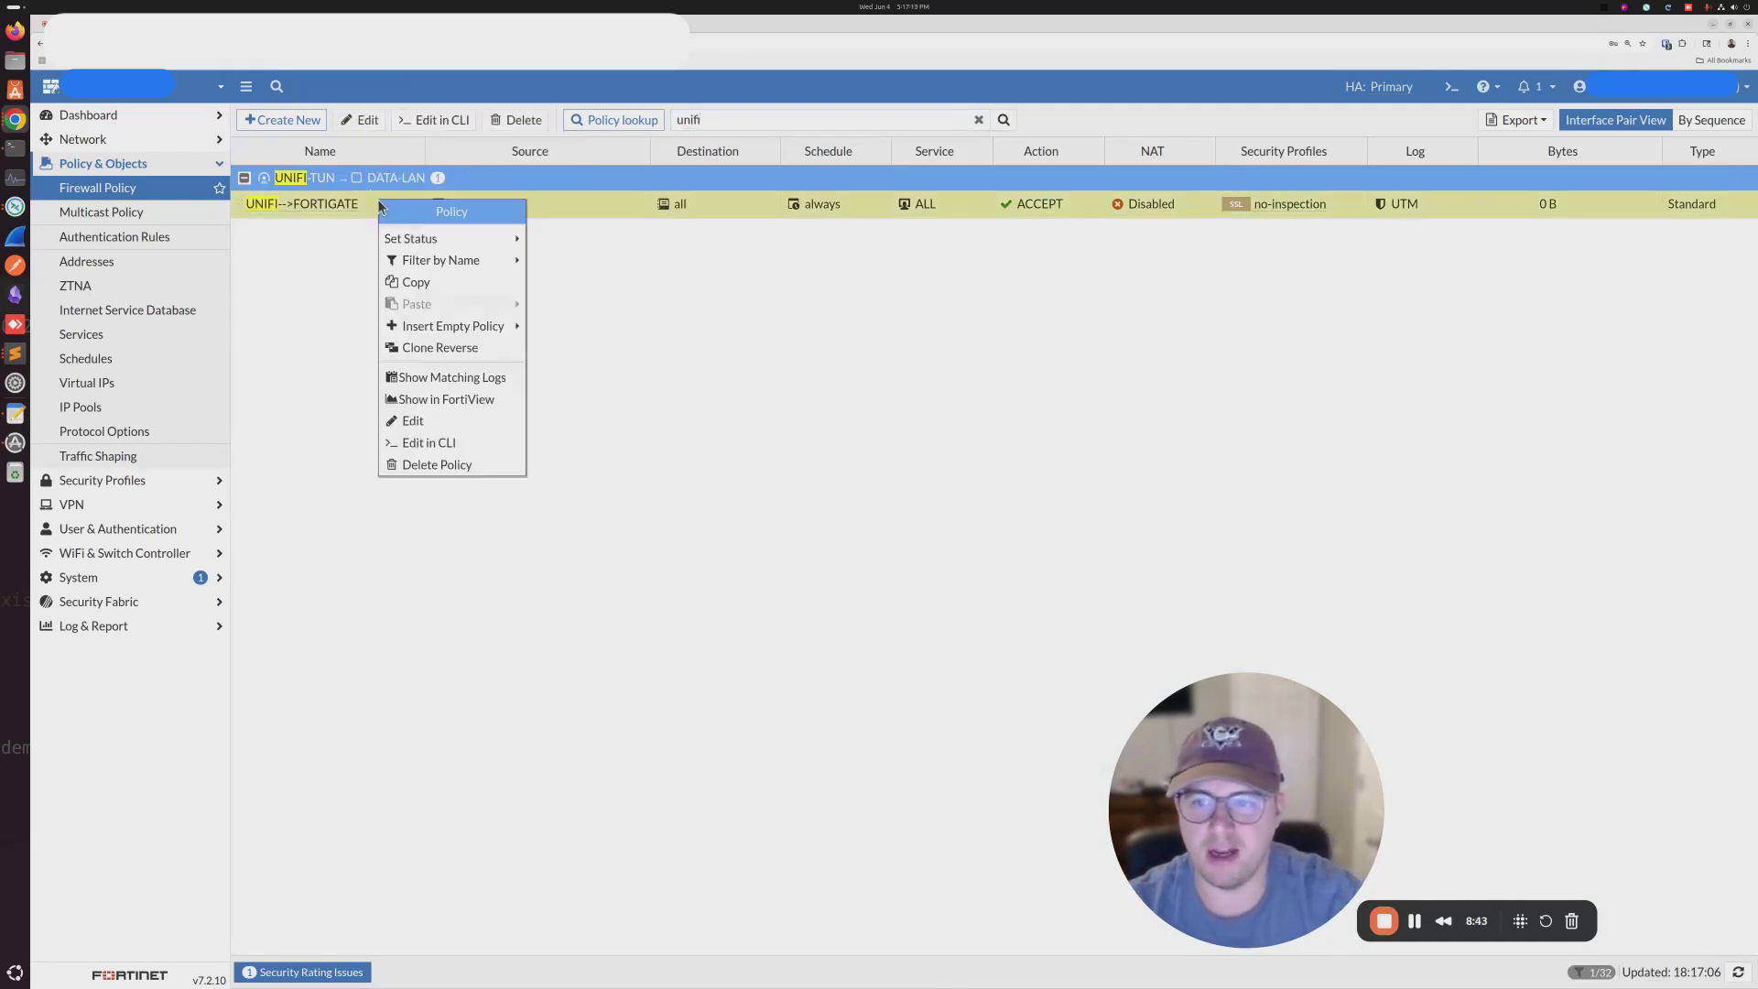
click(446, 346)
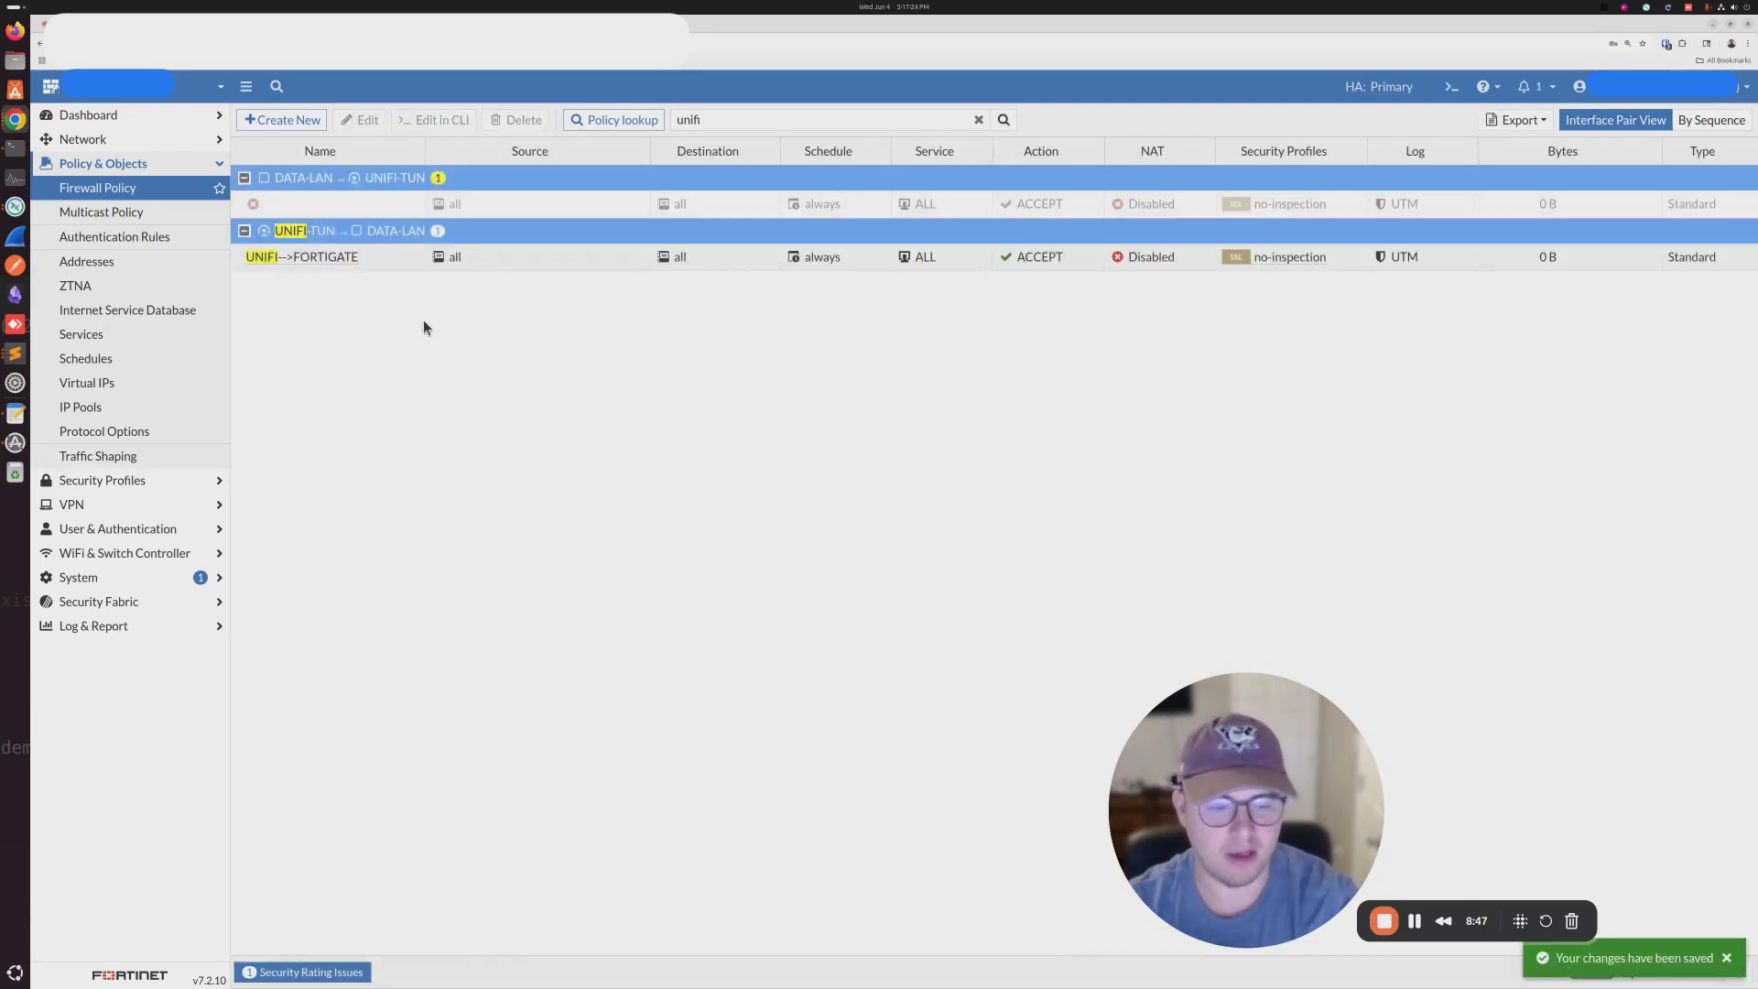
right_click(538, 208)
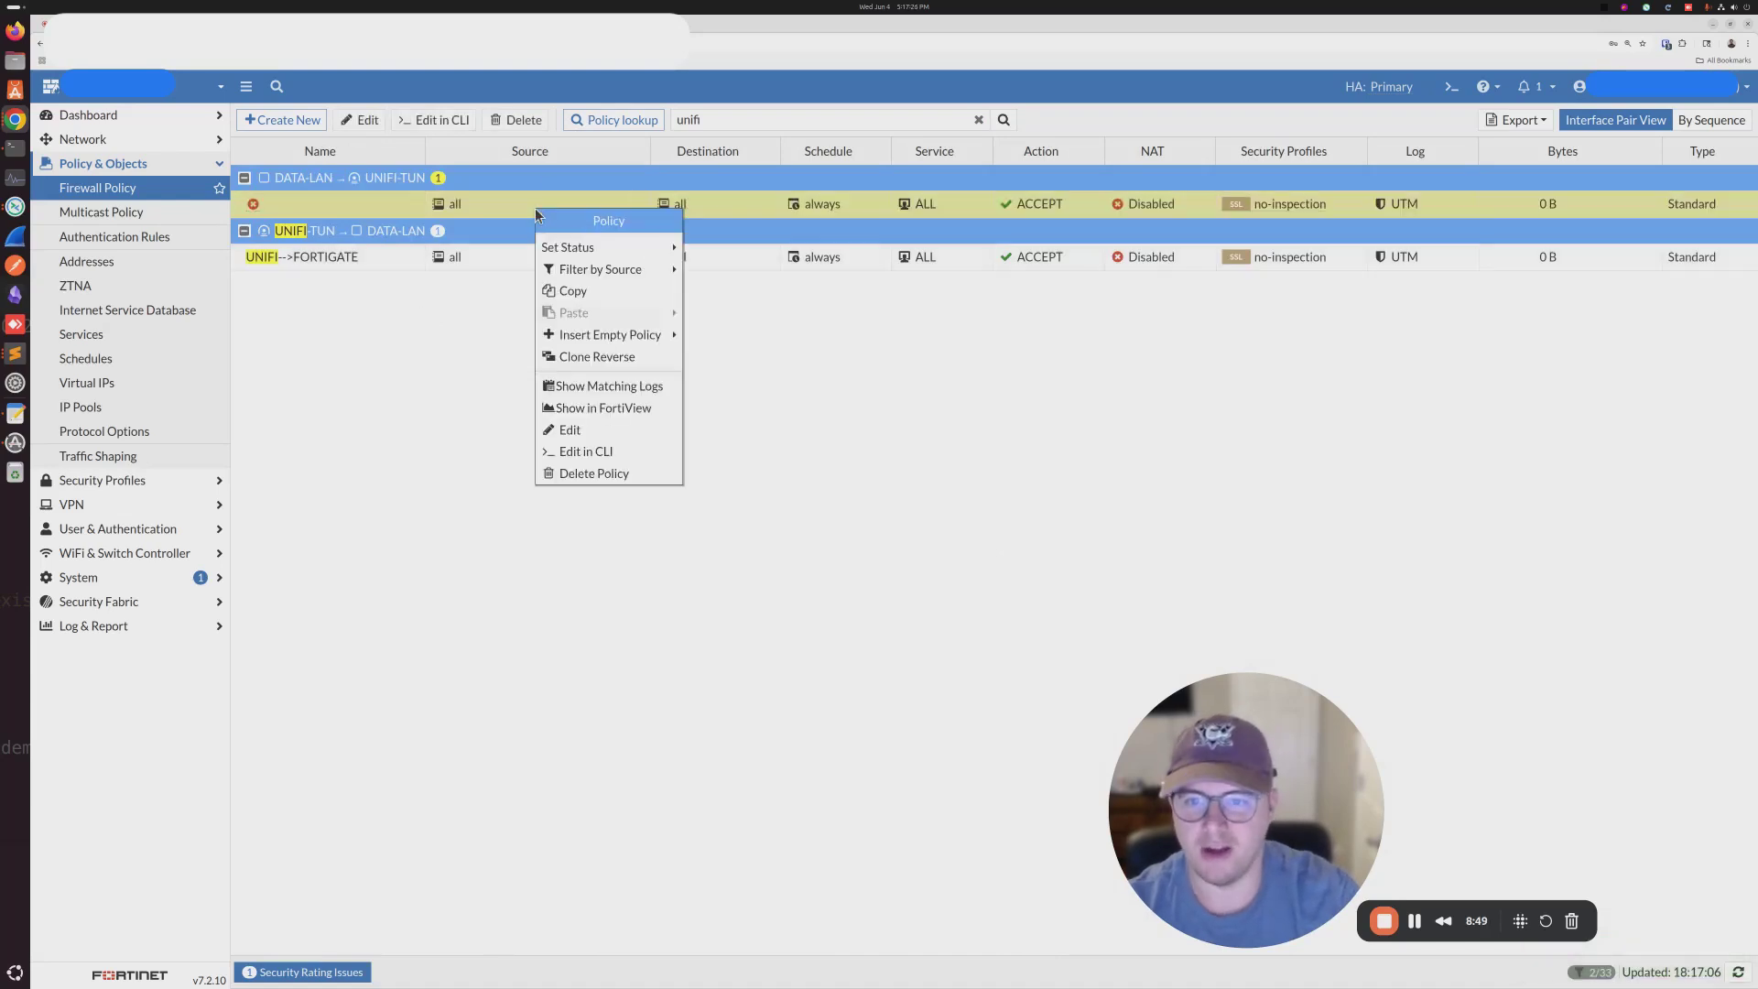
mouse_move(641, 247)
click(721, 247)
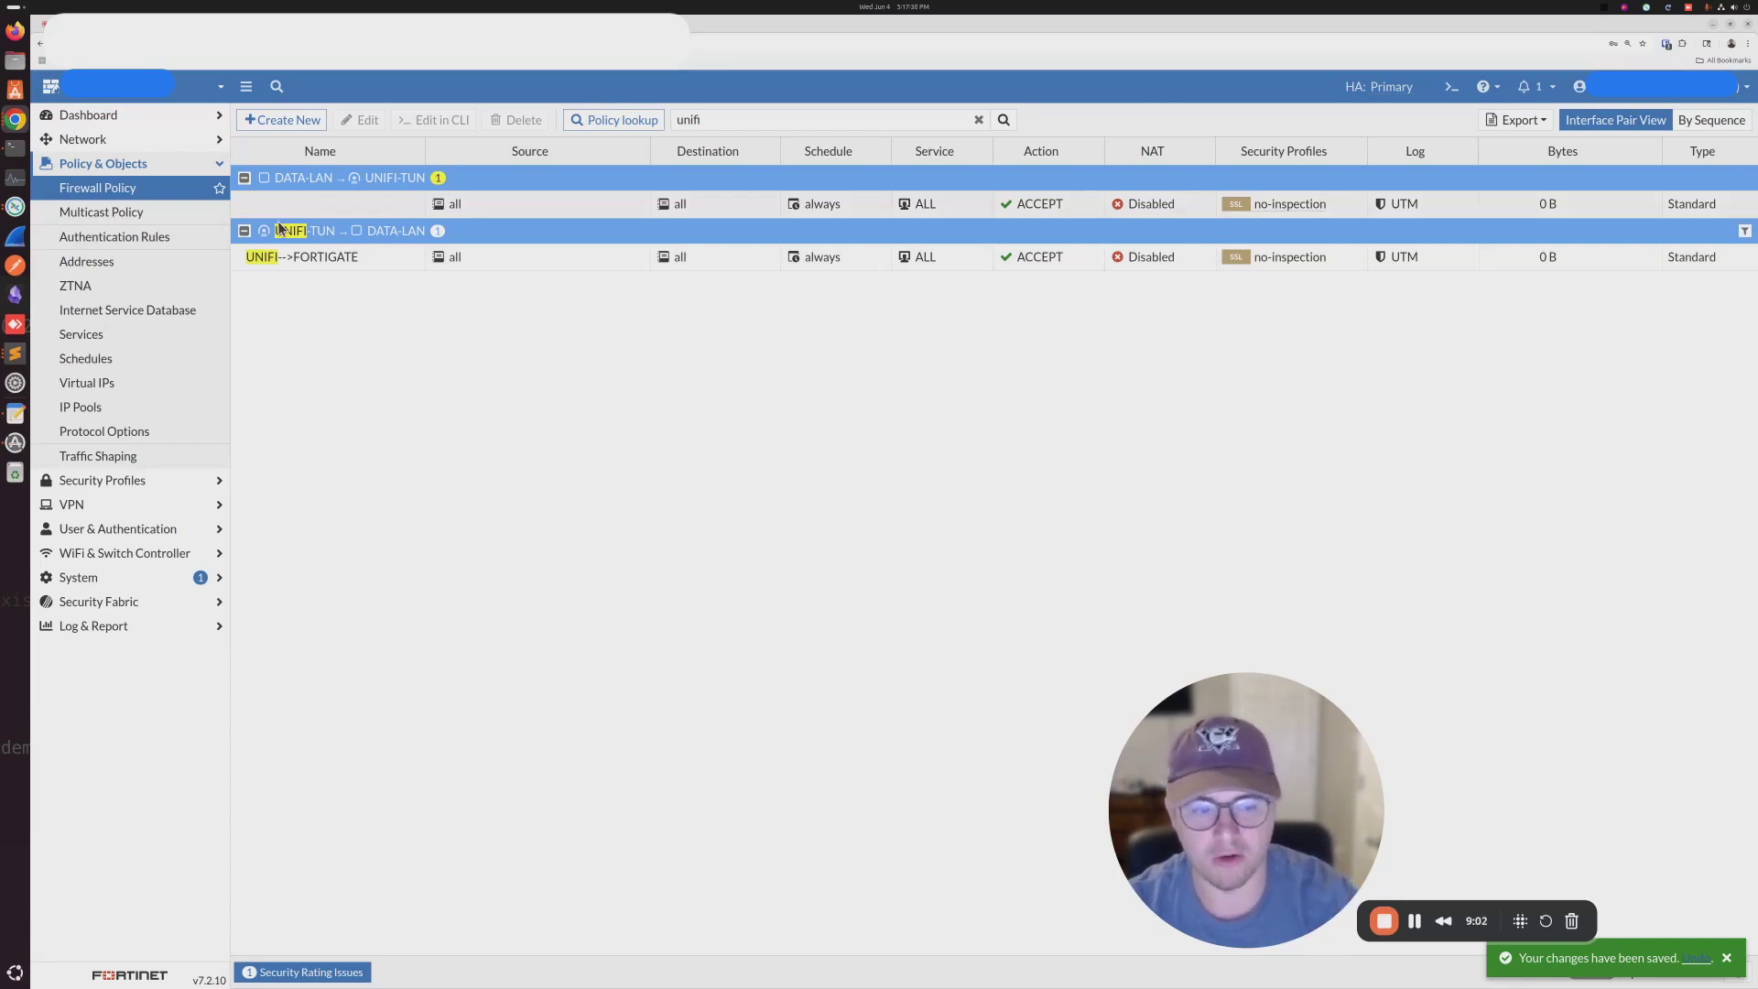
- Start a new static route with the destination subnet 192.168.0.0/24
click(83, 139)
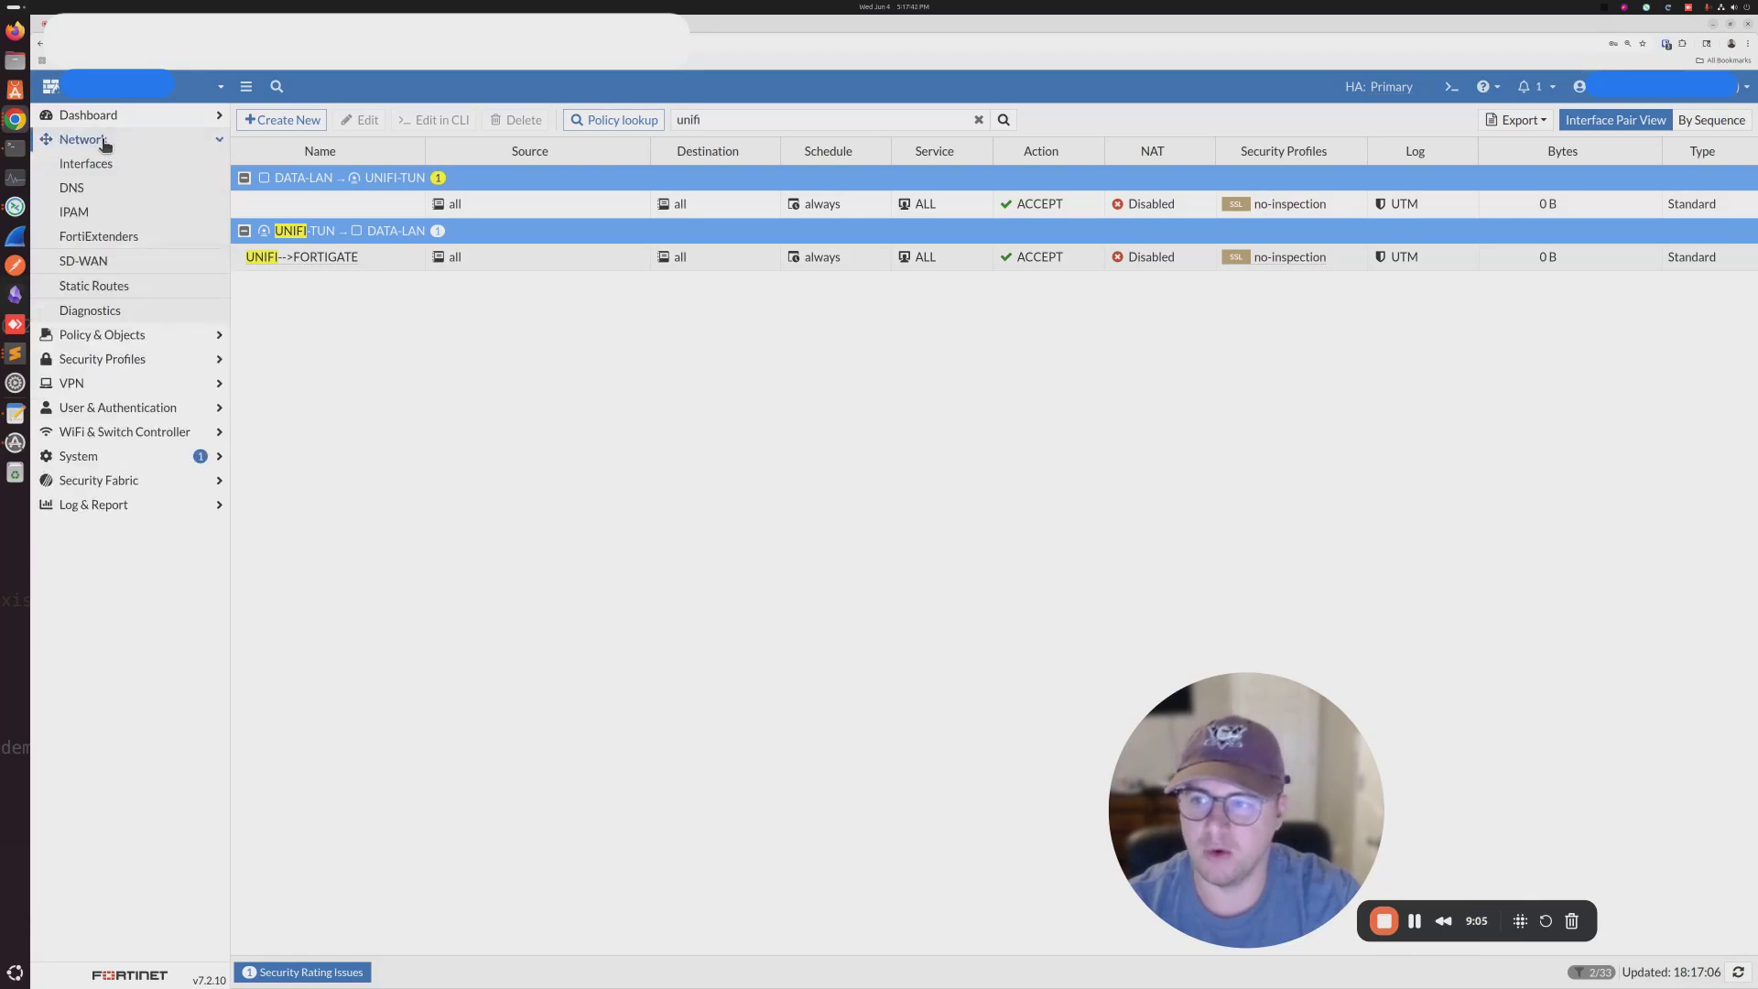
click(115, 286)
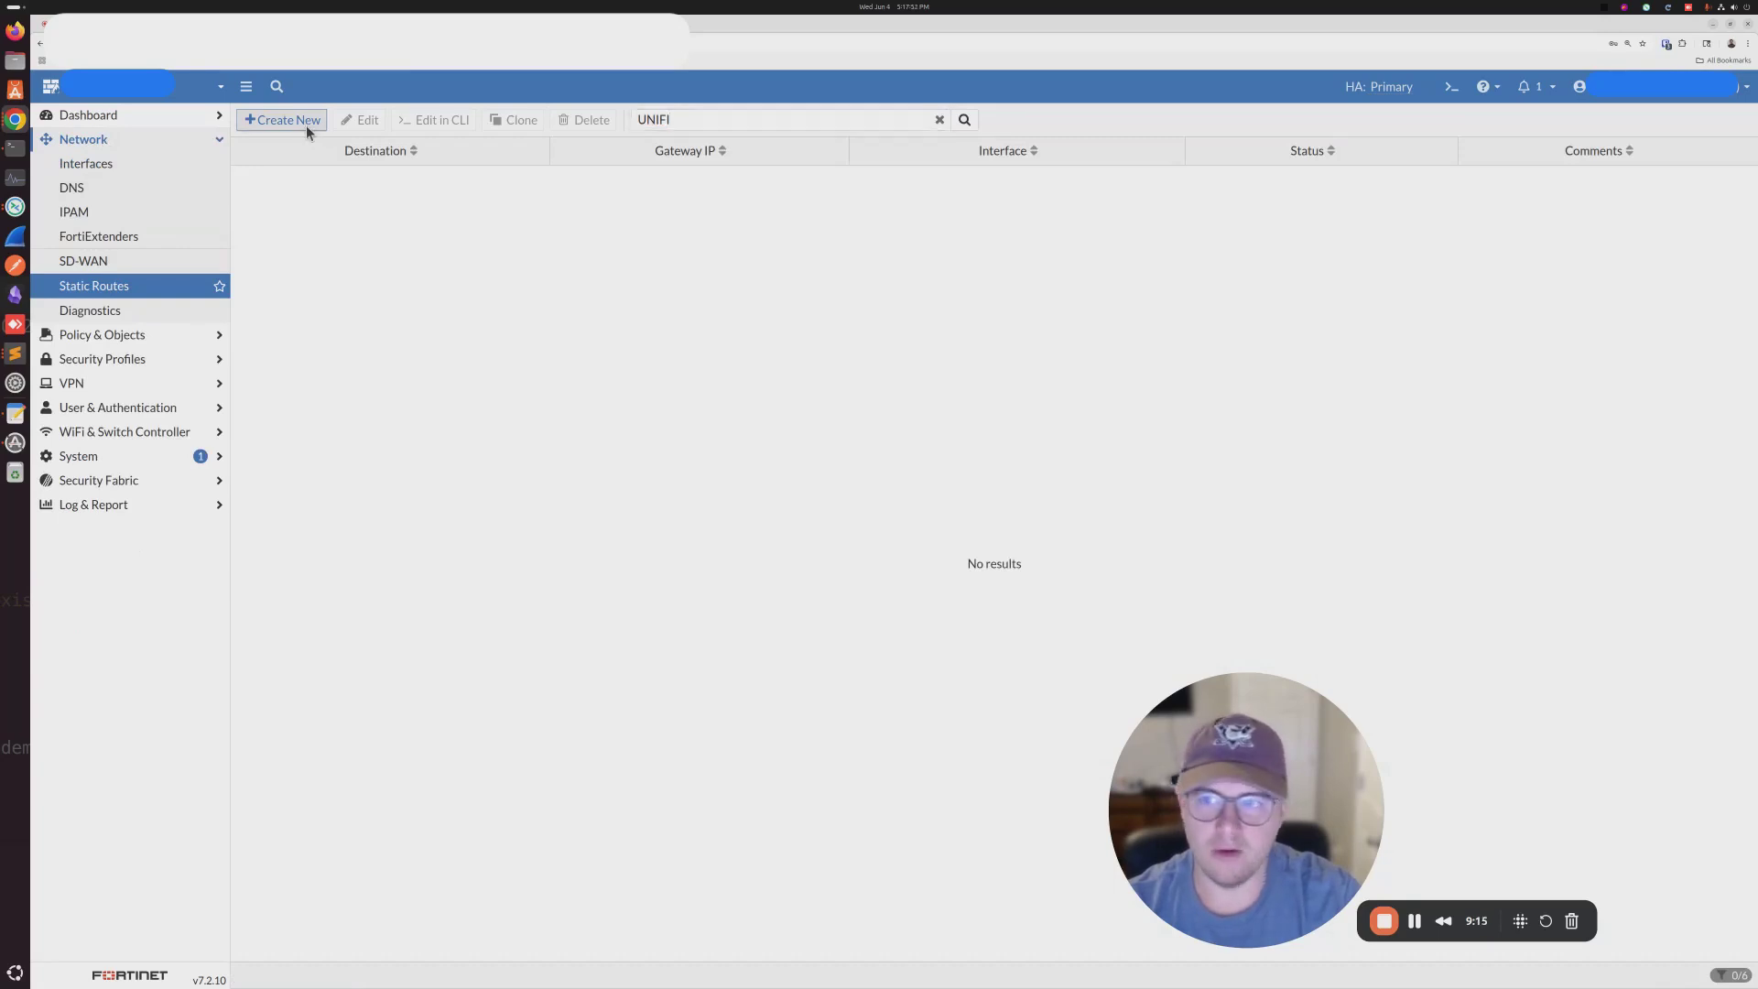
click(307, 127)
click(466, 174)
triple_click(466, 174)
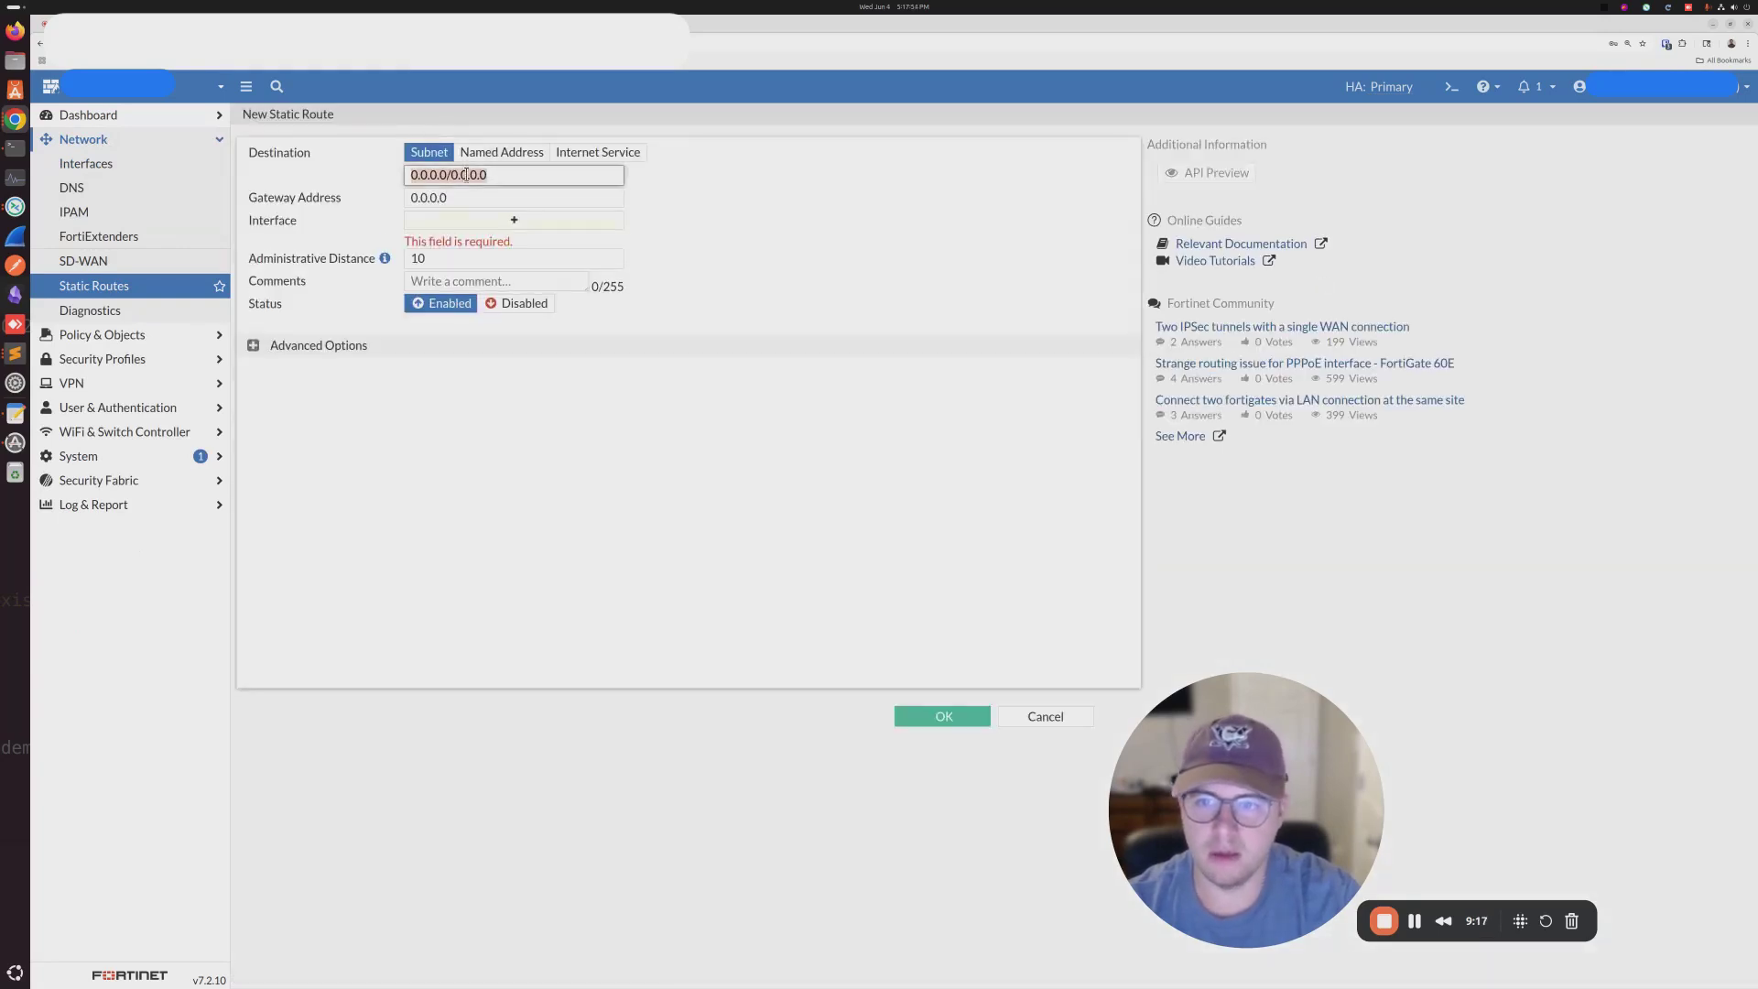
text(192.168.0.0/24)
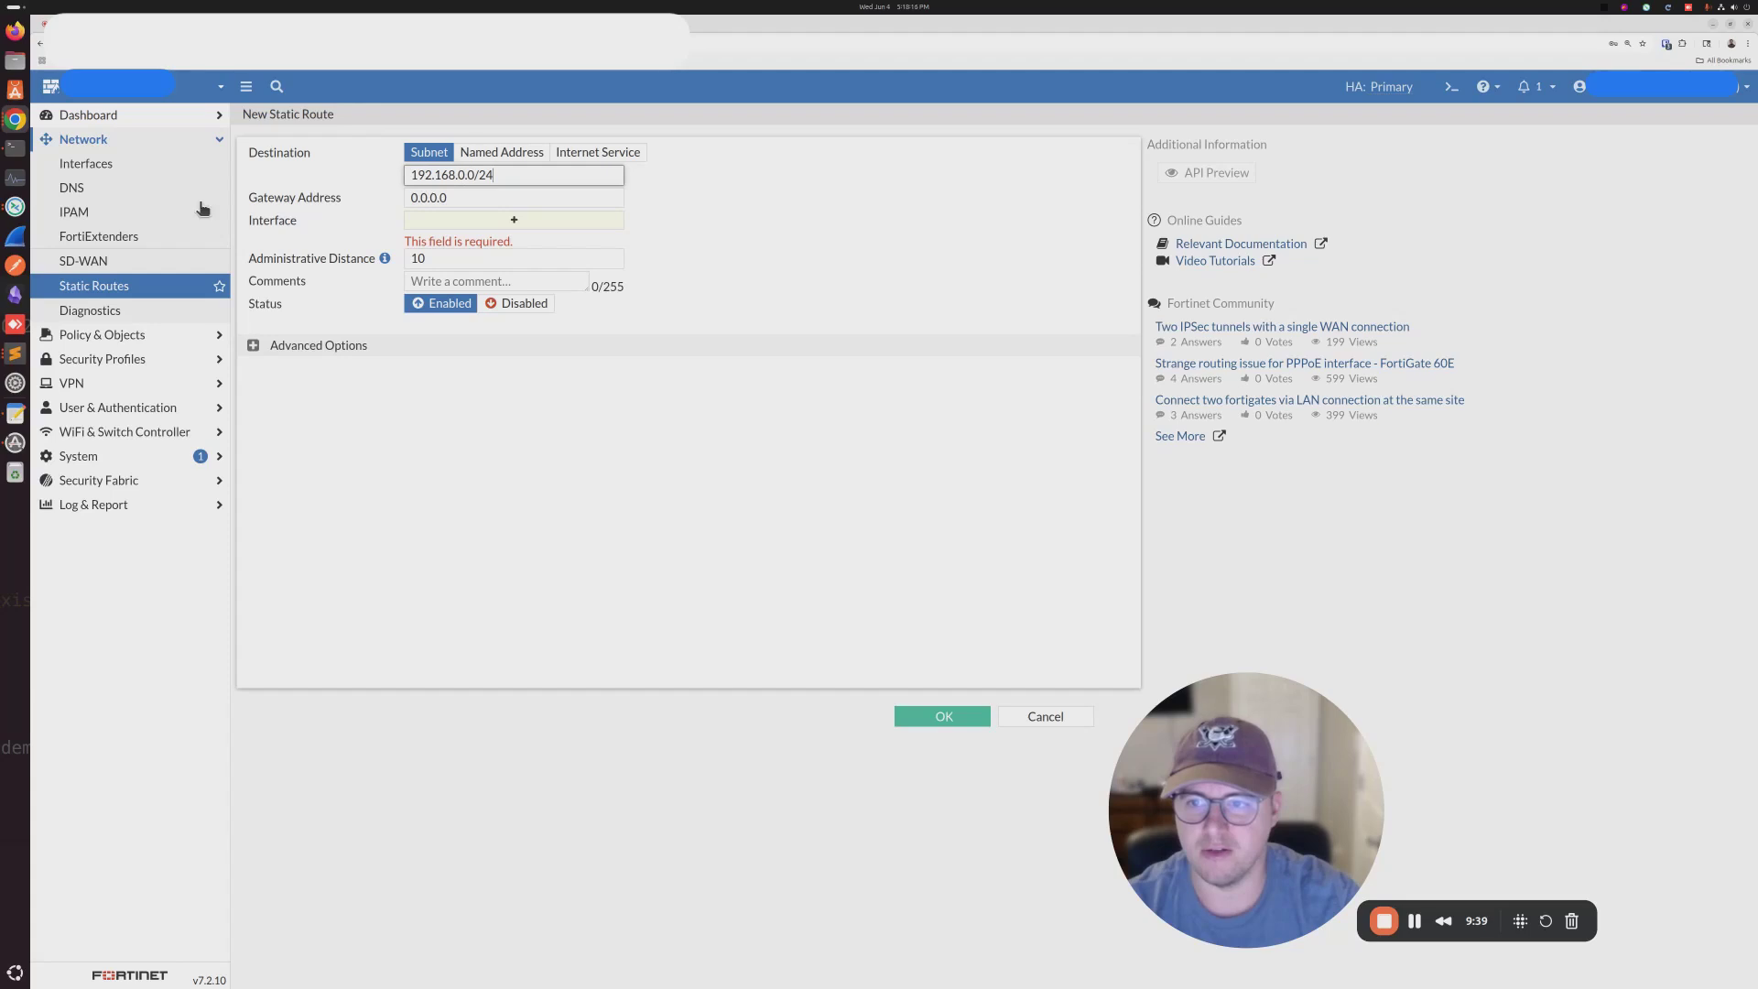
- Assign the UNIFI-TUN interface to the static route and save it
click(515, 223)
text(UNIFI)
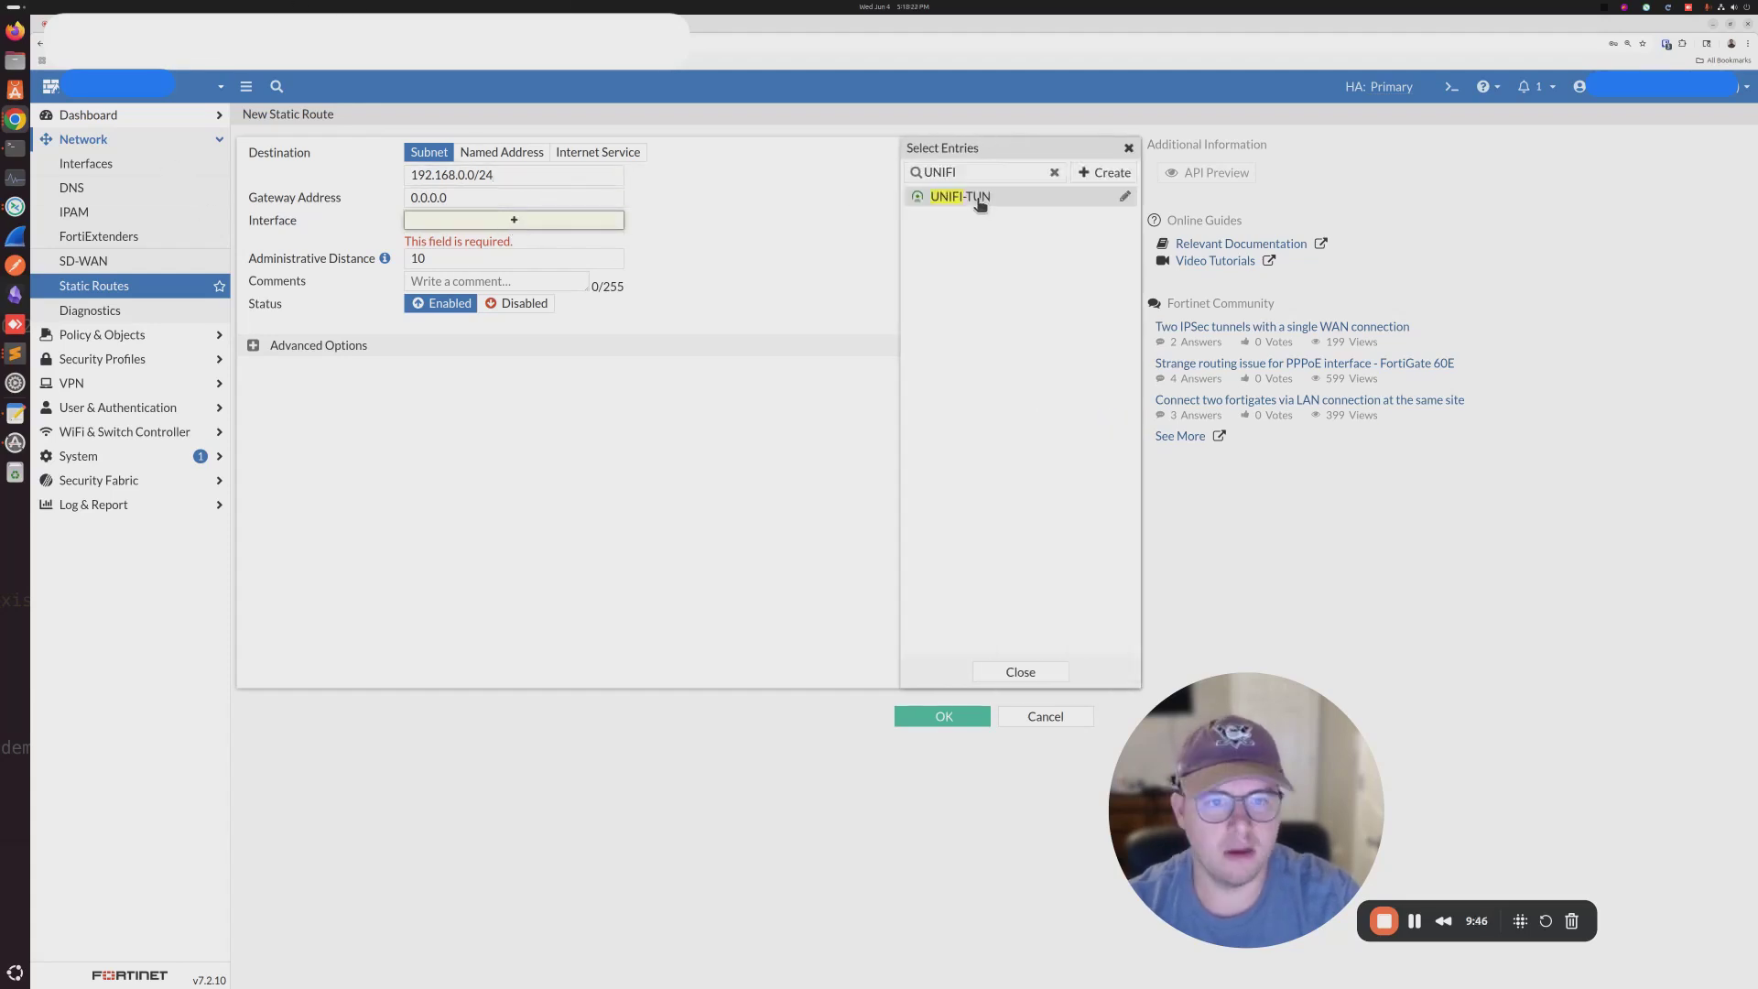
click(961, 196)
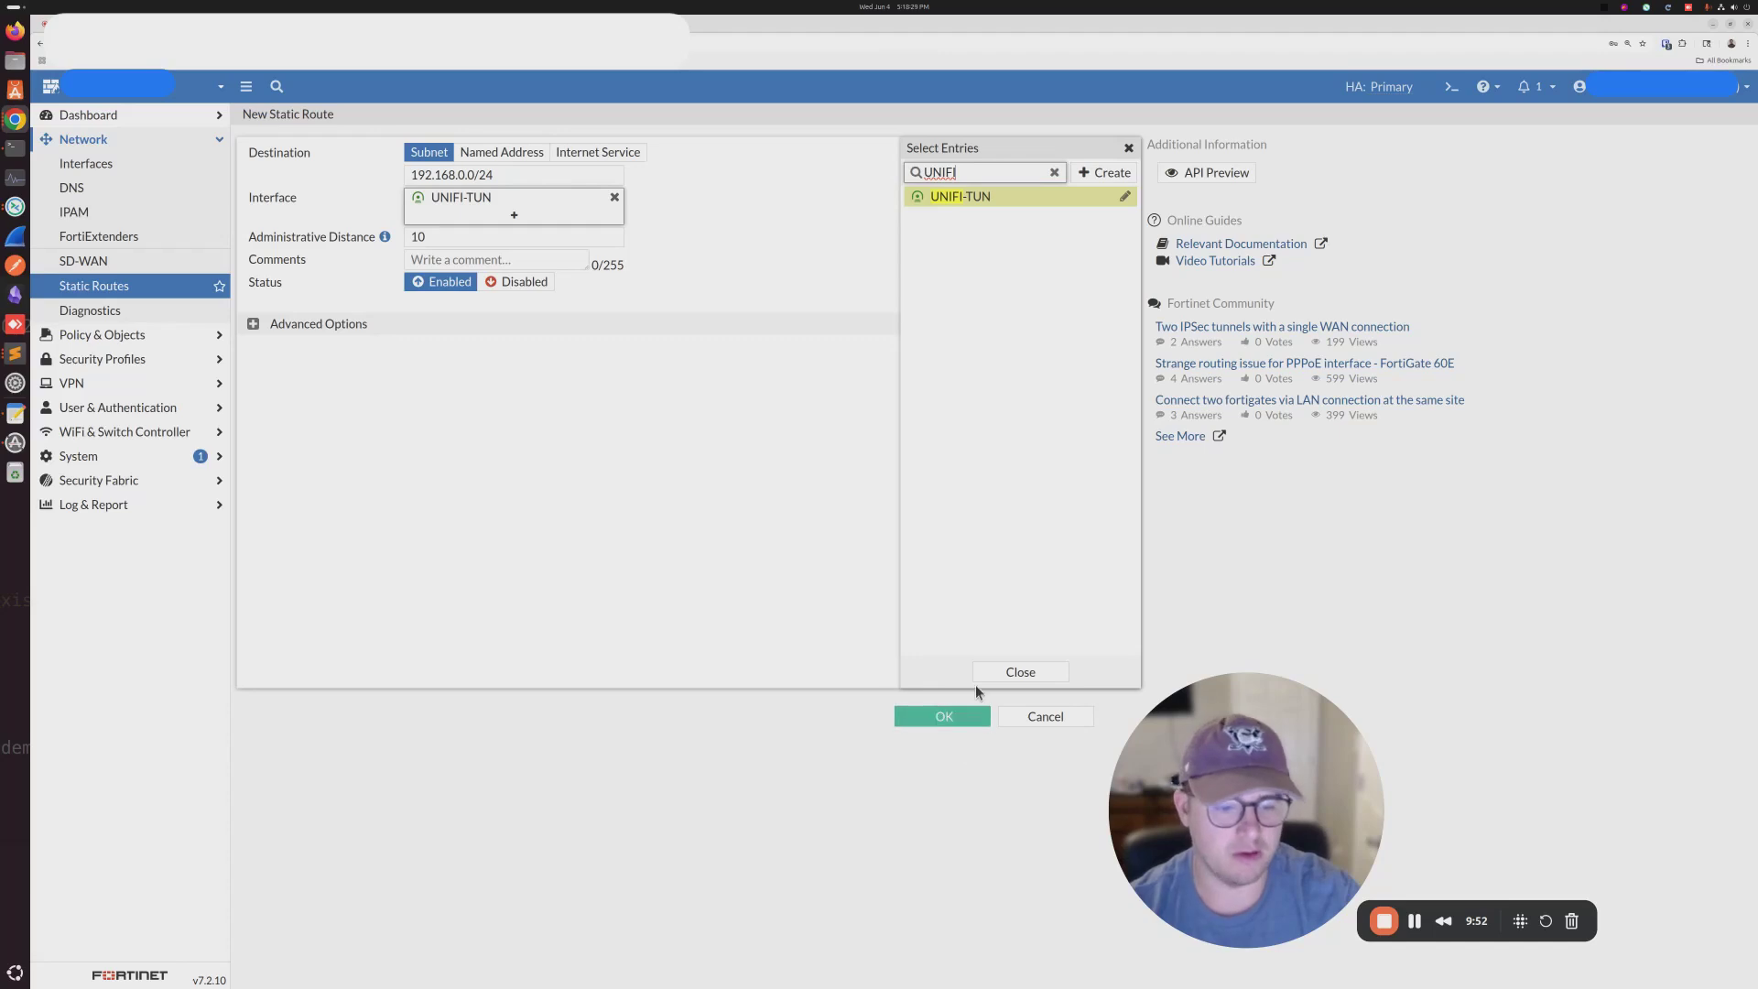
click(938, 717)
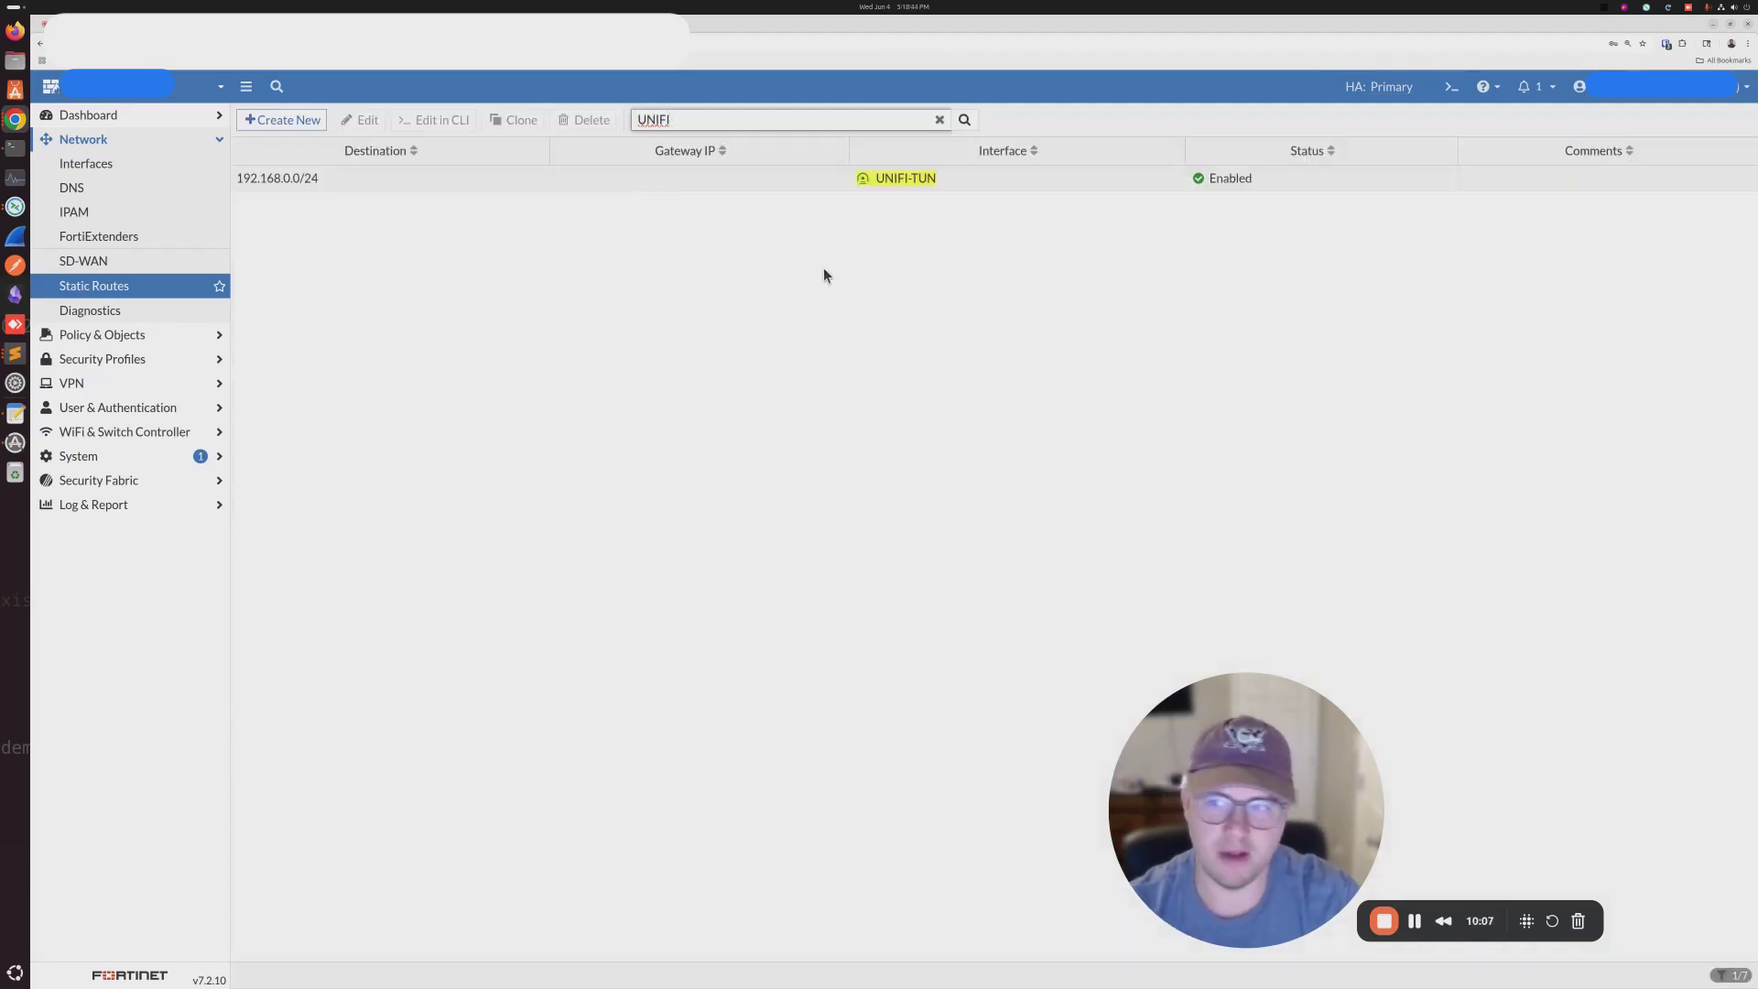
- Check the UNIFI-TUN tunnel in the FortiGate IPsec monitor, and switch to the UniFi console to check its site-to-site VPN status
click(100, 119)
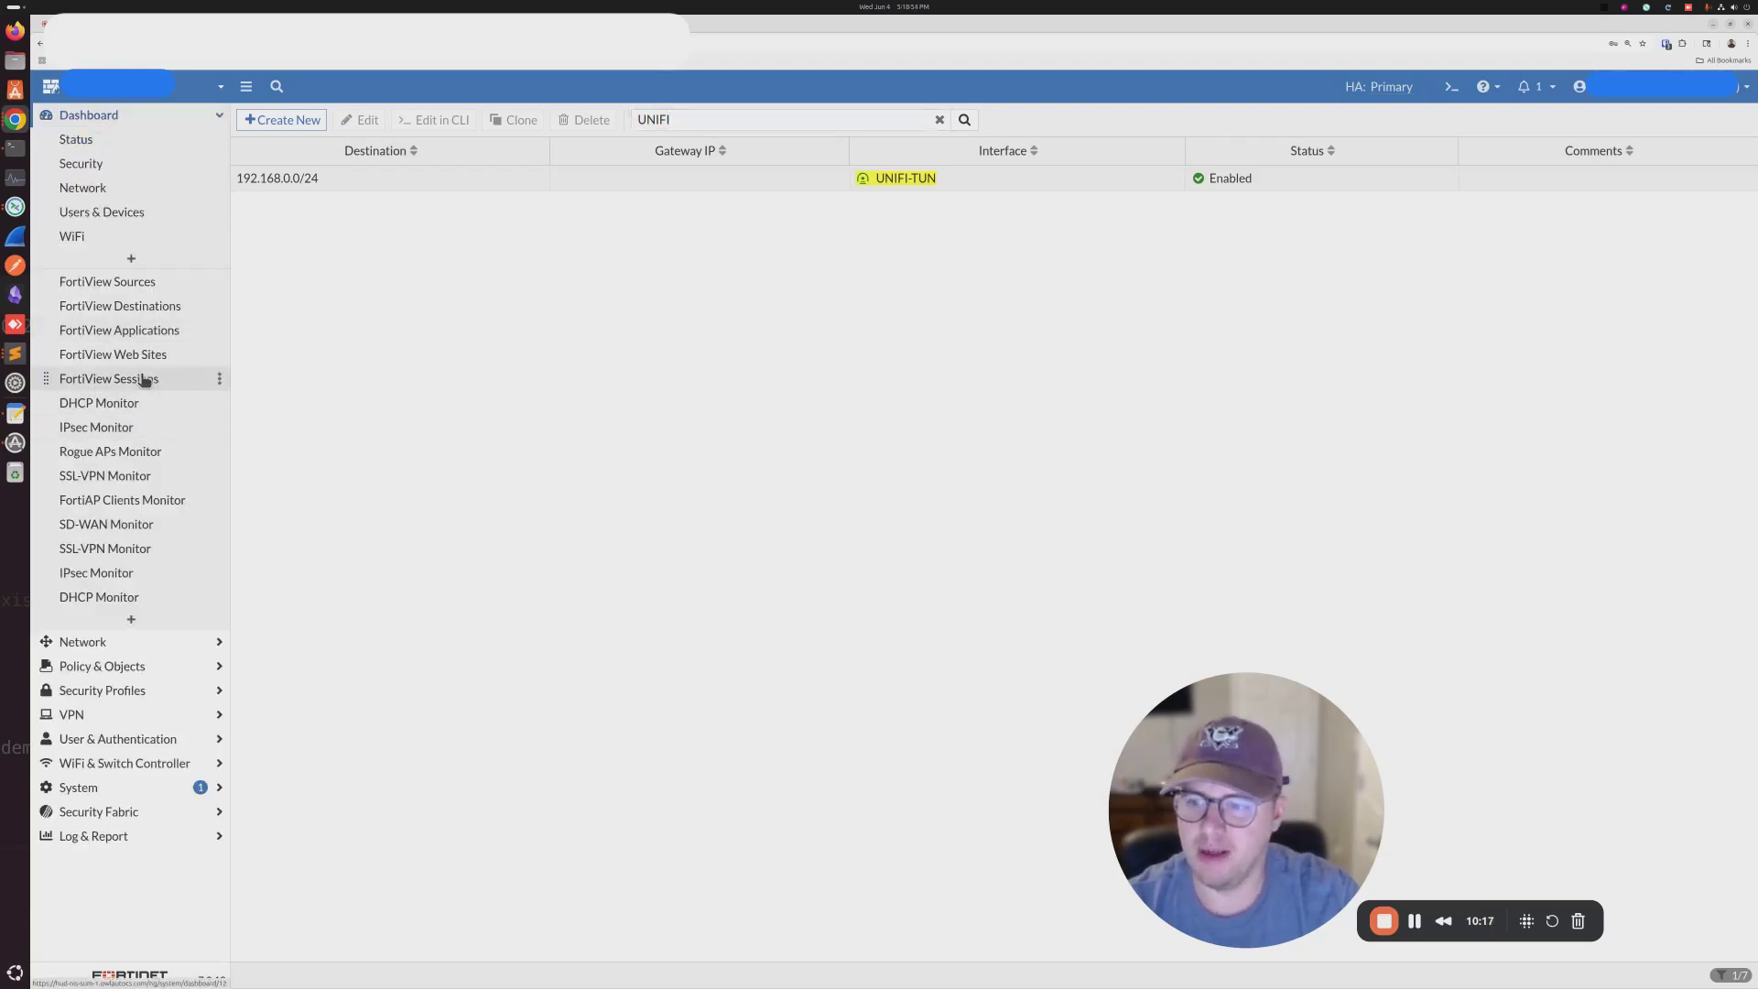
click(121, 428)
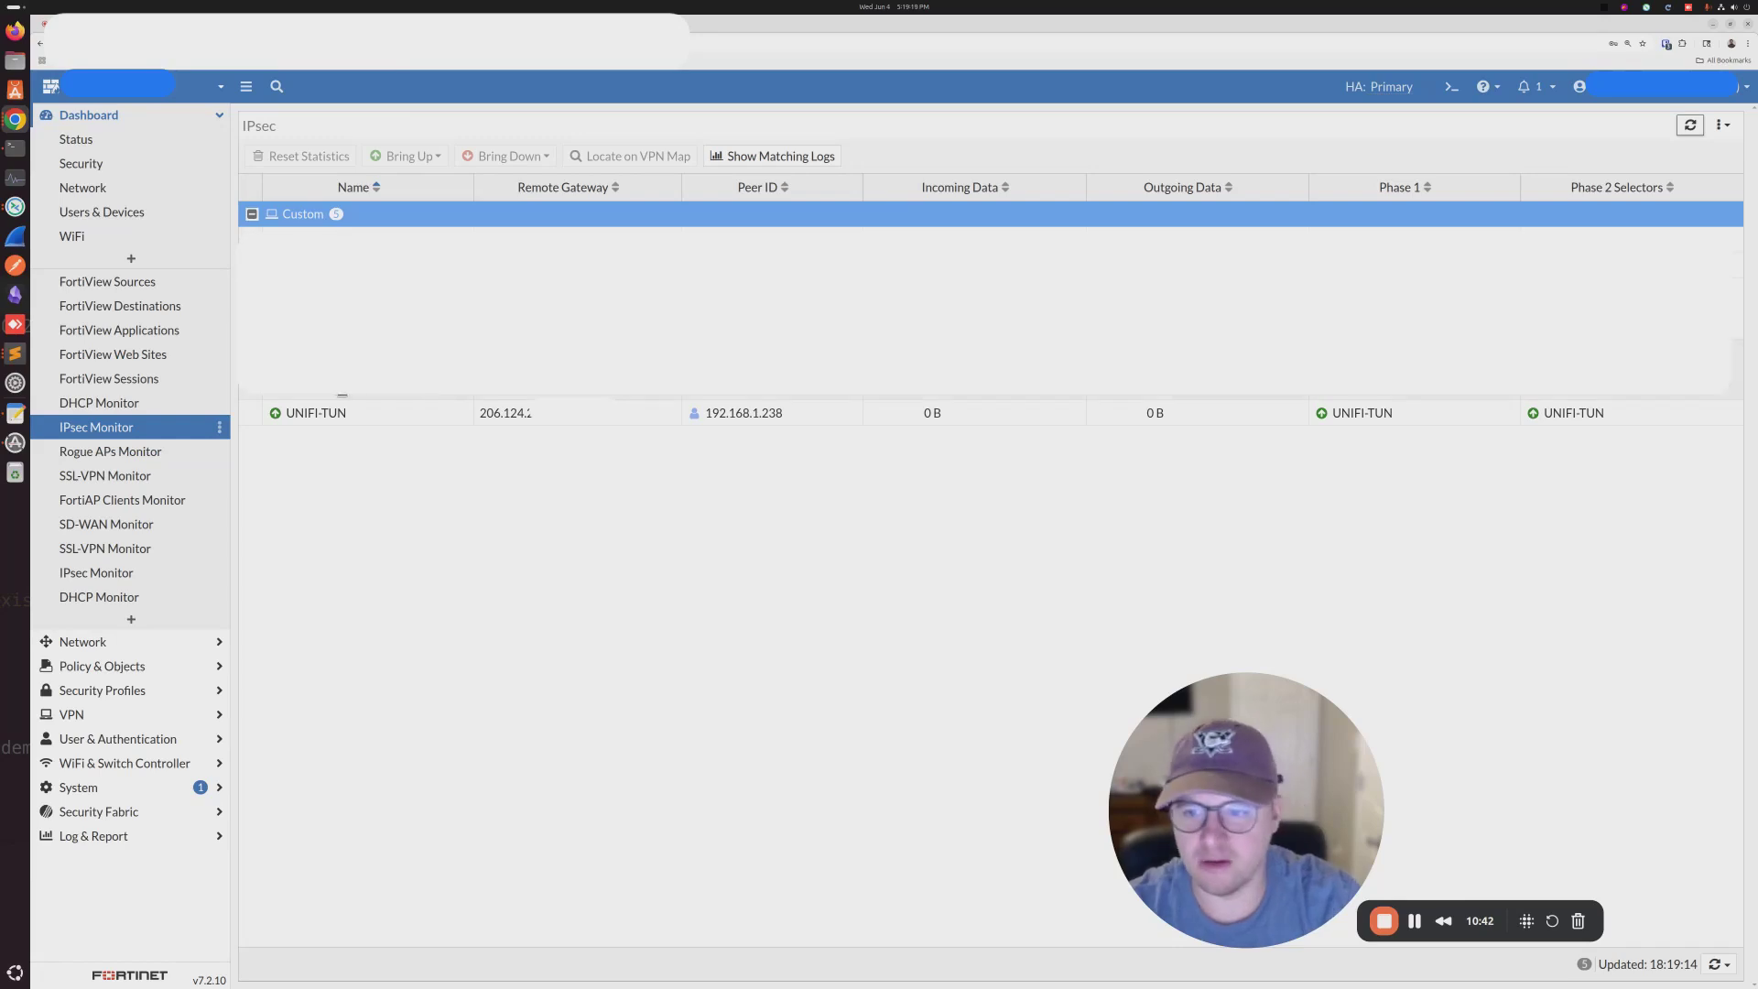
click(1298, 420)
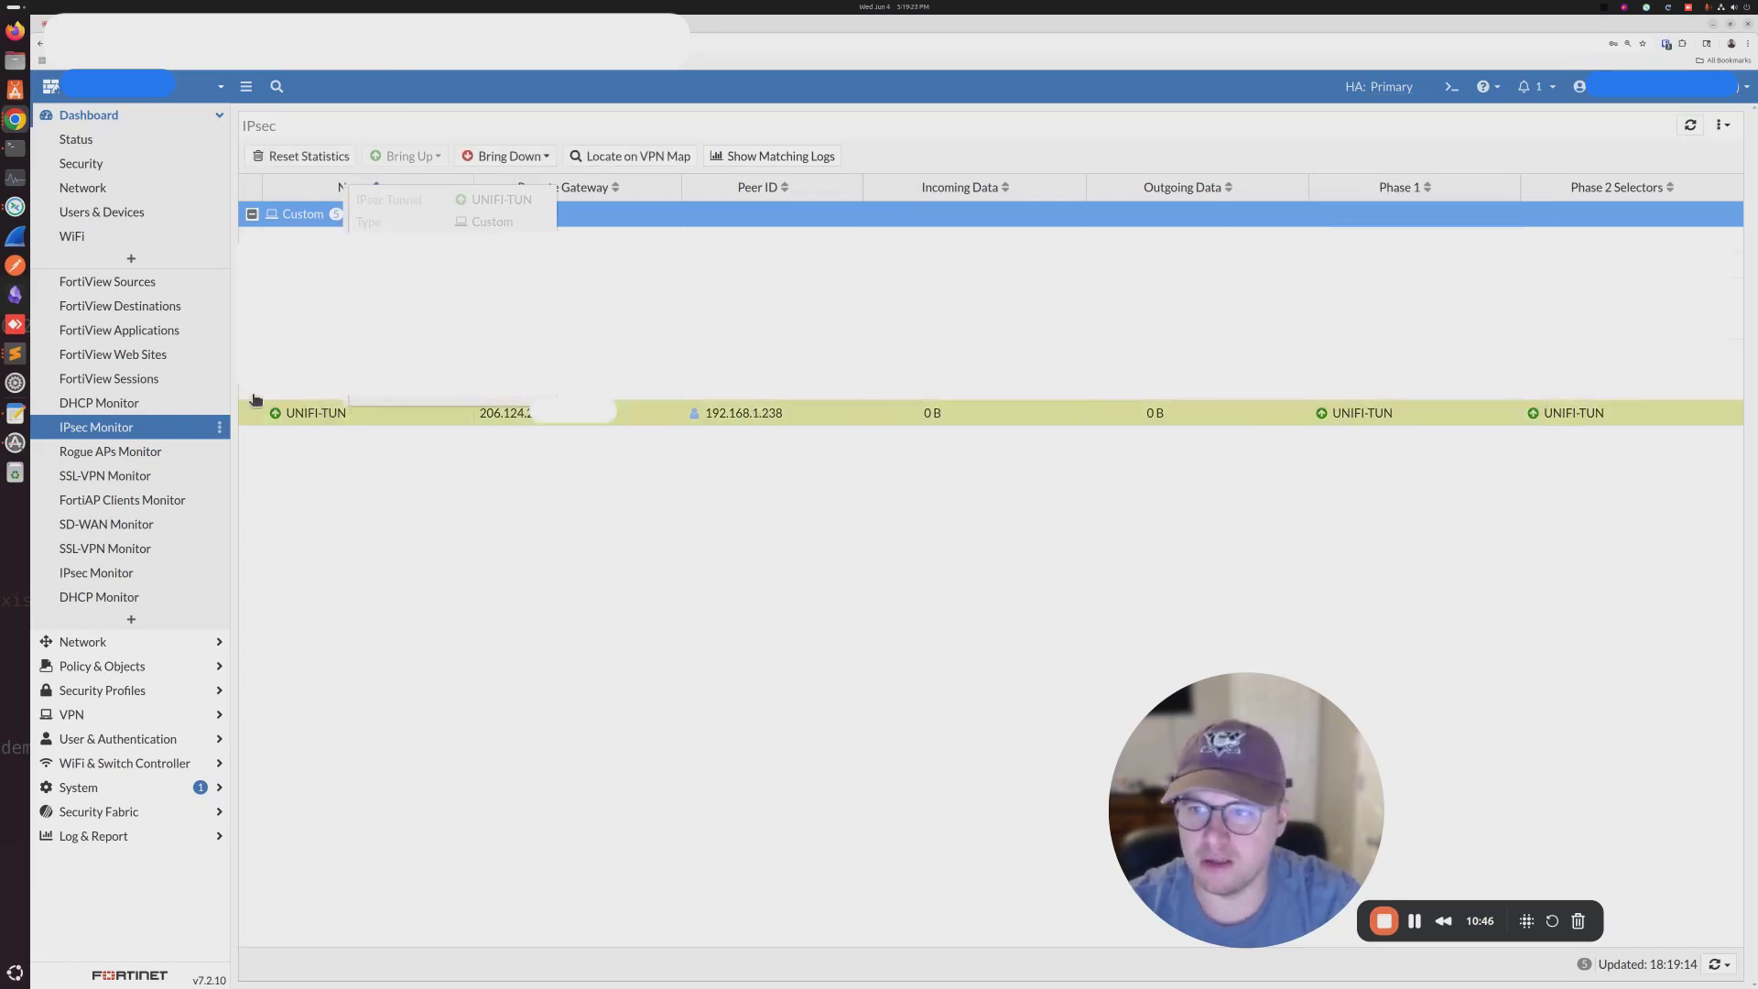
key(ctrl+Tab)
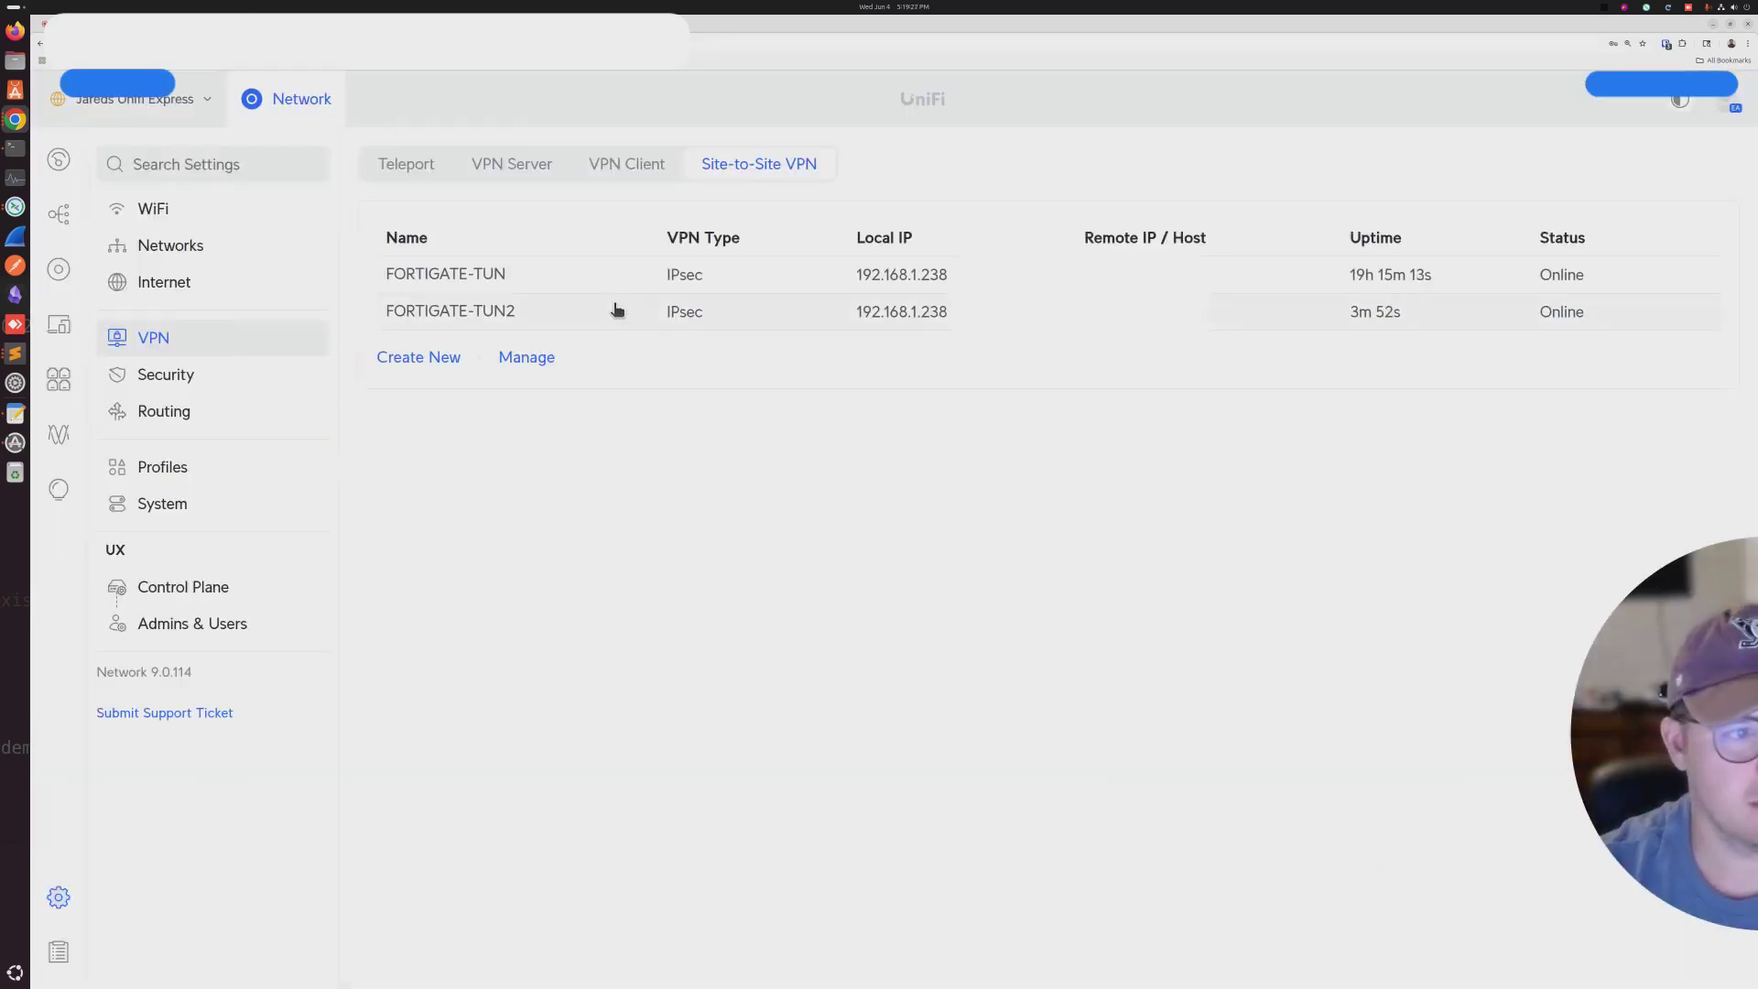
drag(1724, 763, 251, 717)
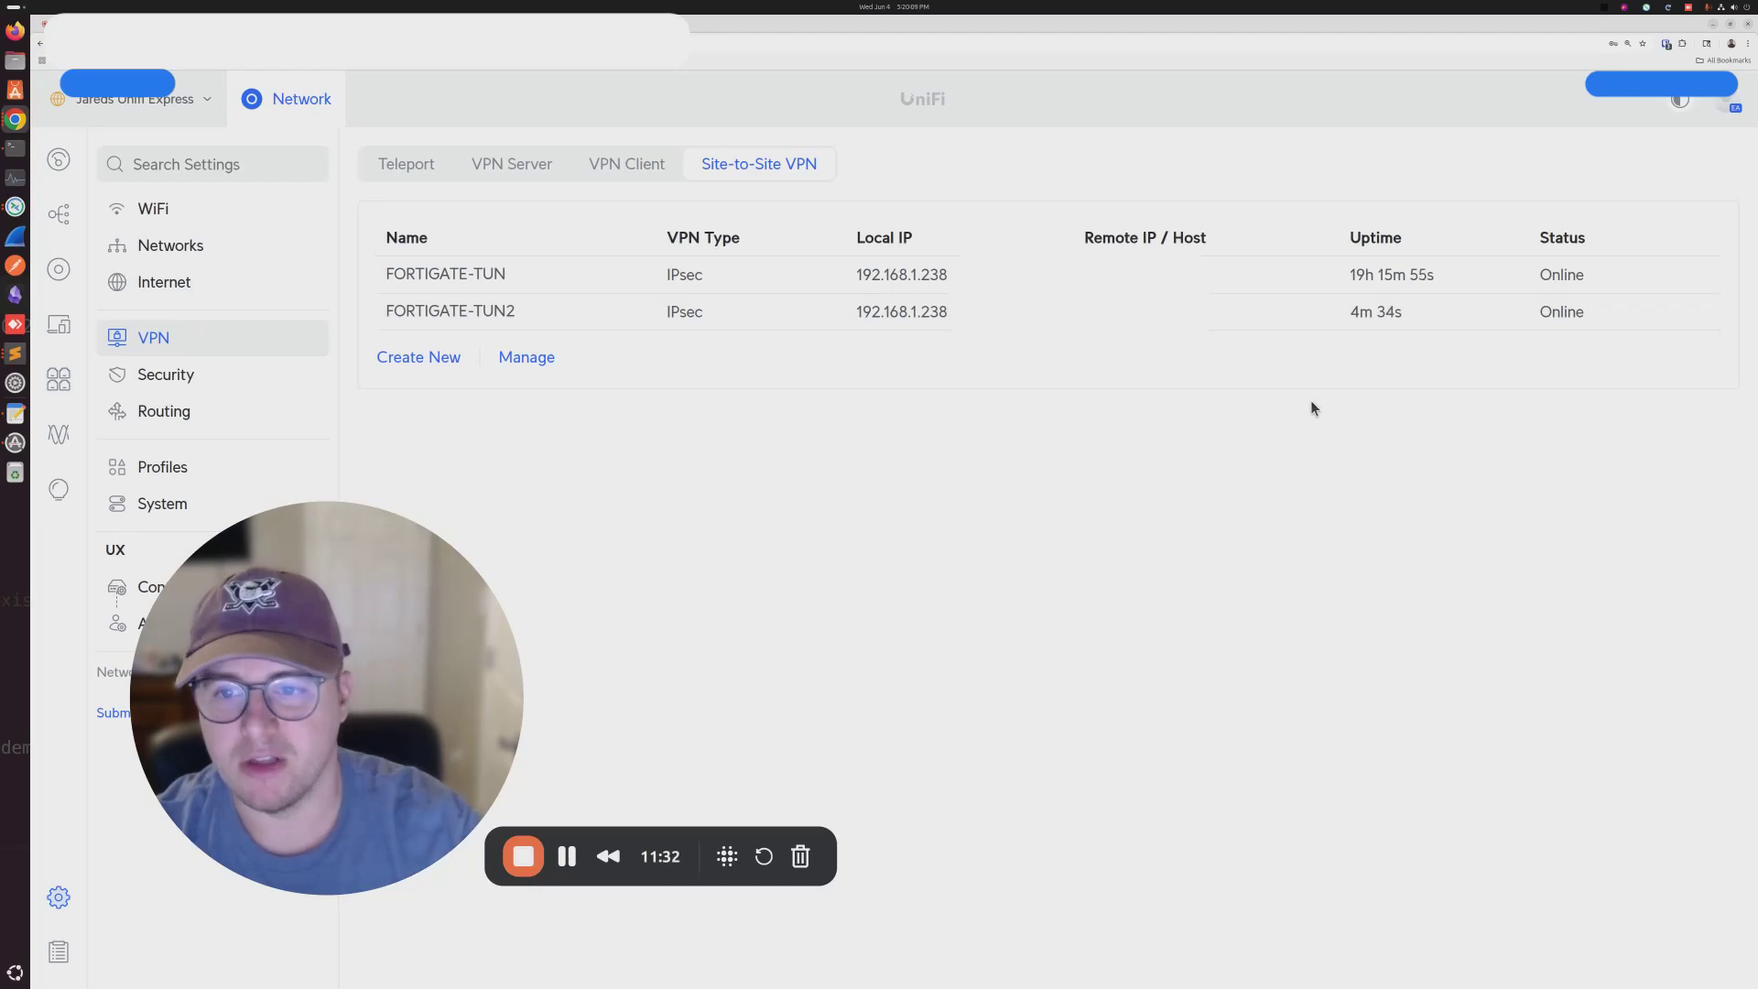
click(531, 359)
click(398, 313)
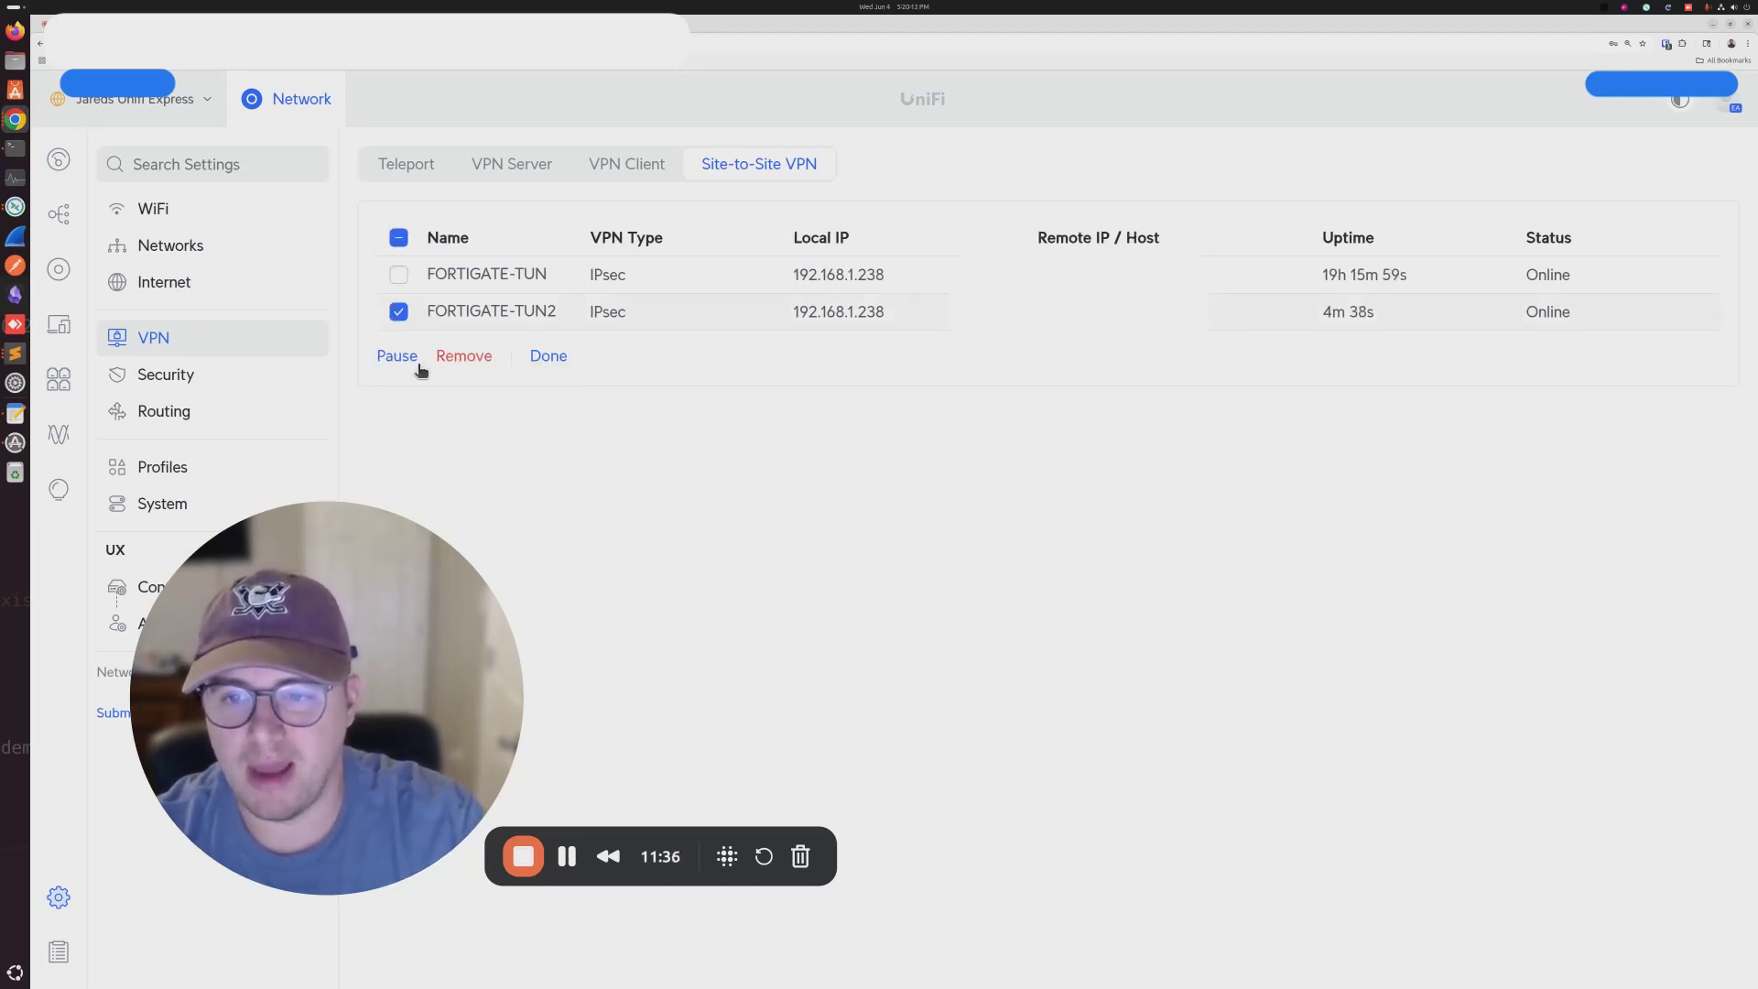
click(398, 312)
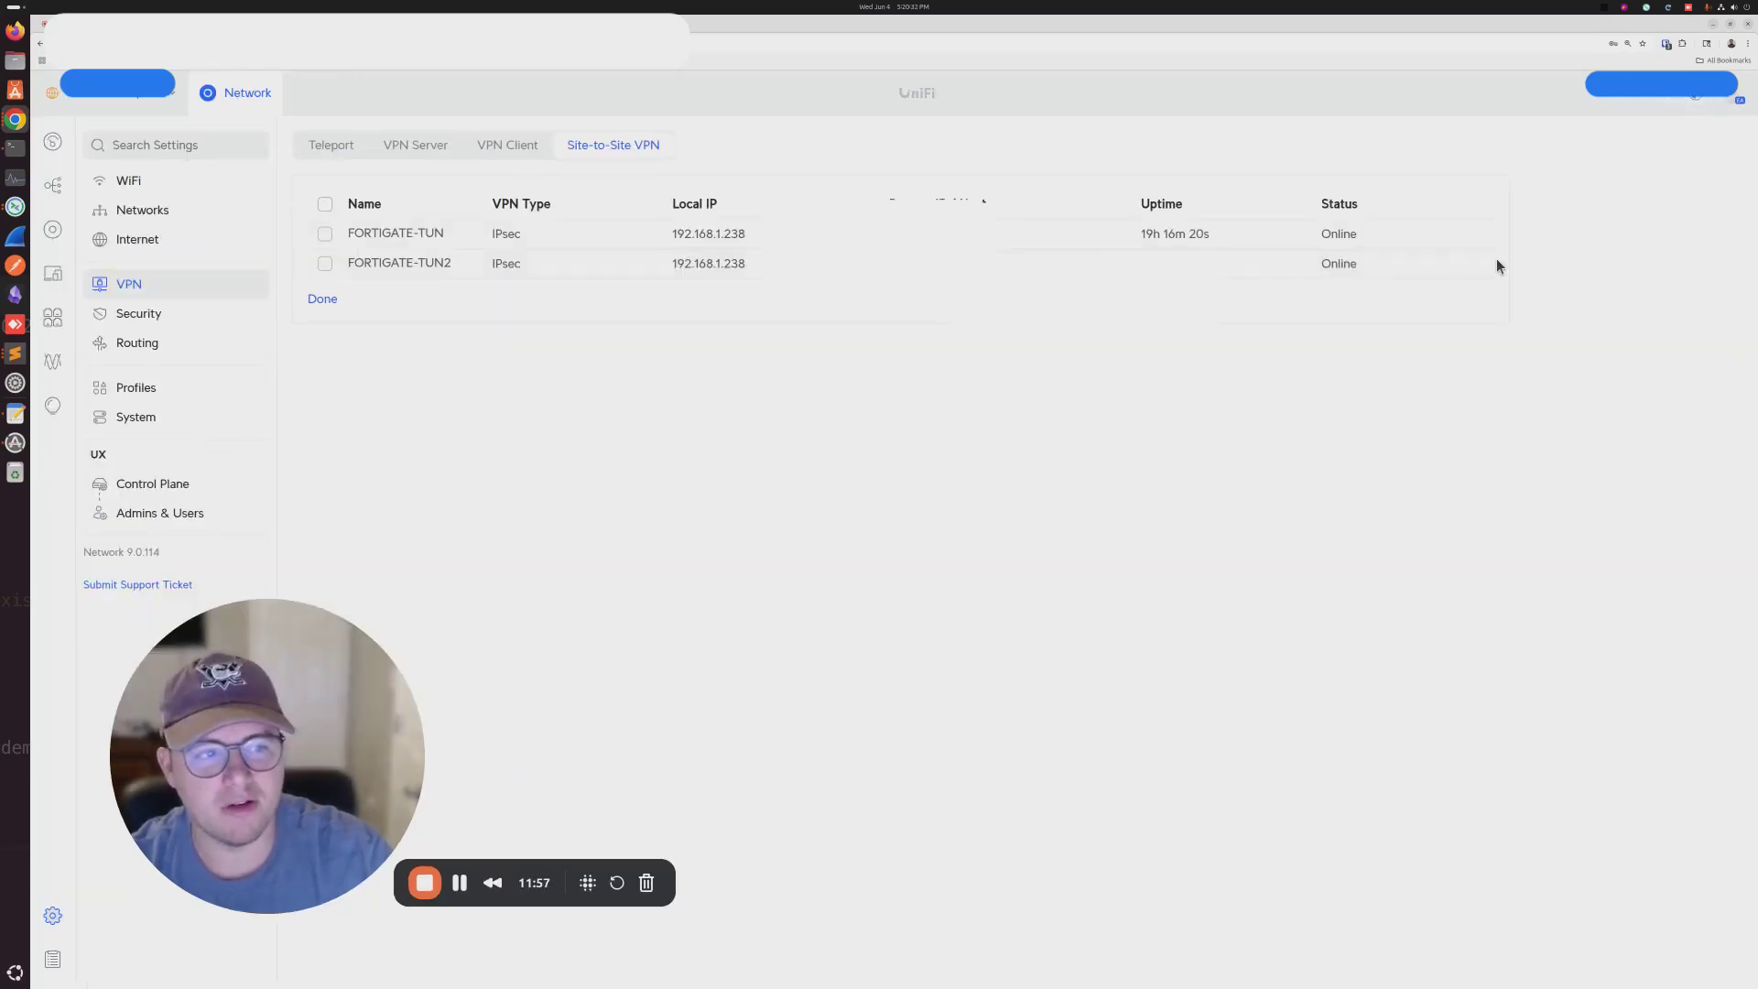
key(ctrl+minus)
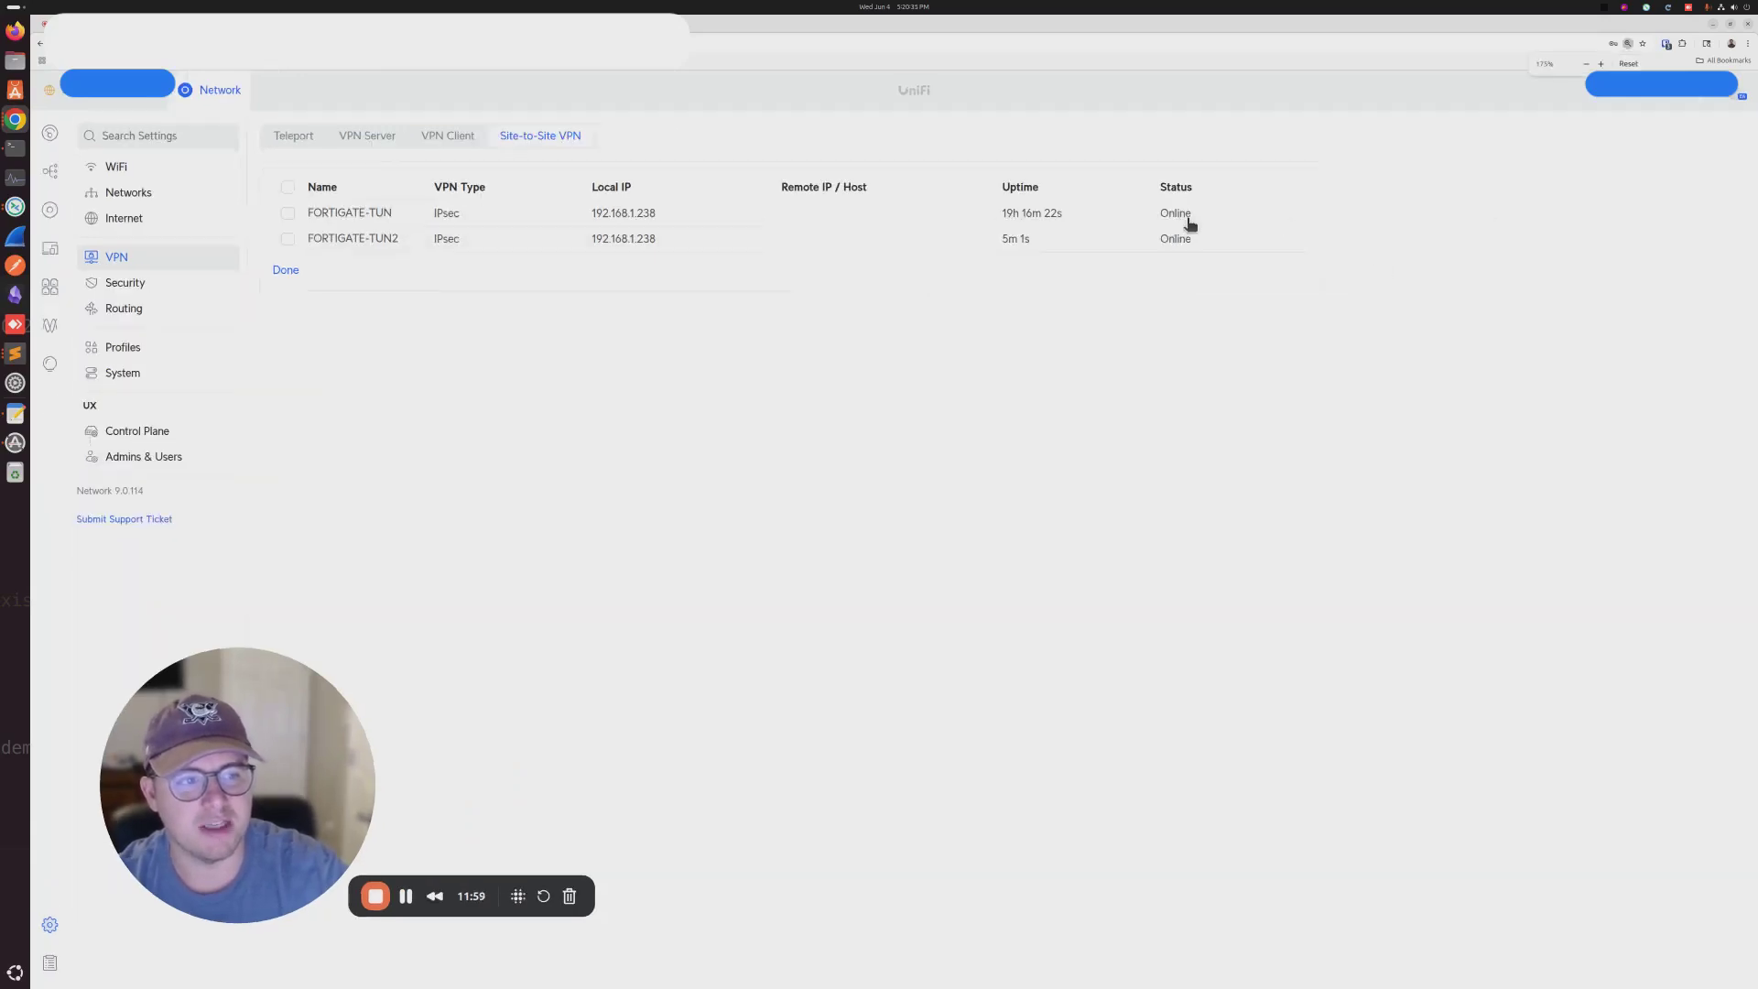
key(ctrl+plus)
key(ctrl+plus)
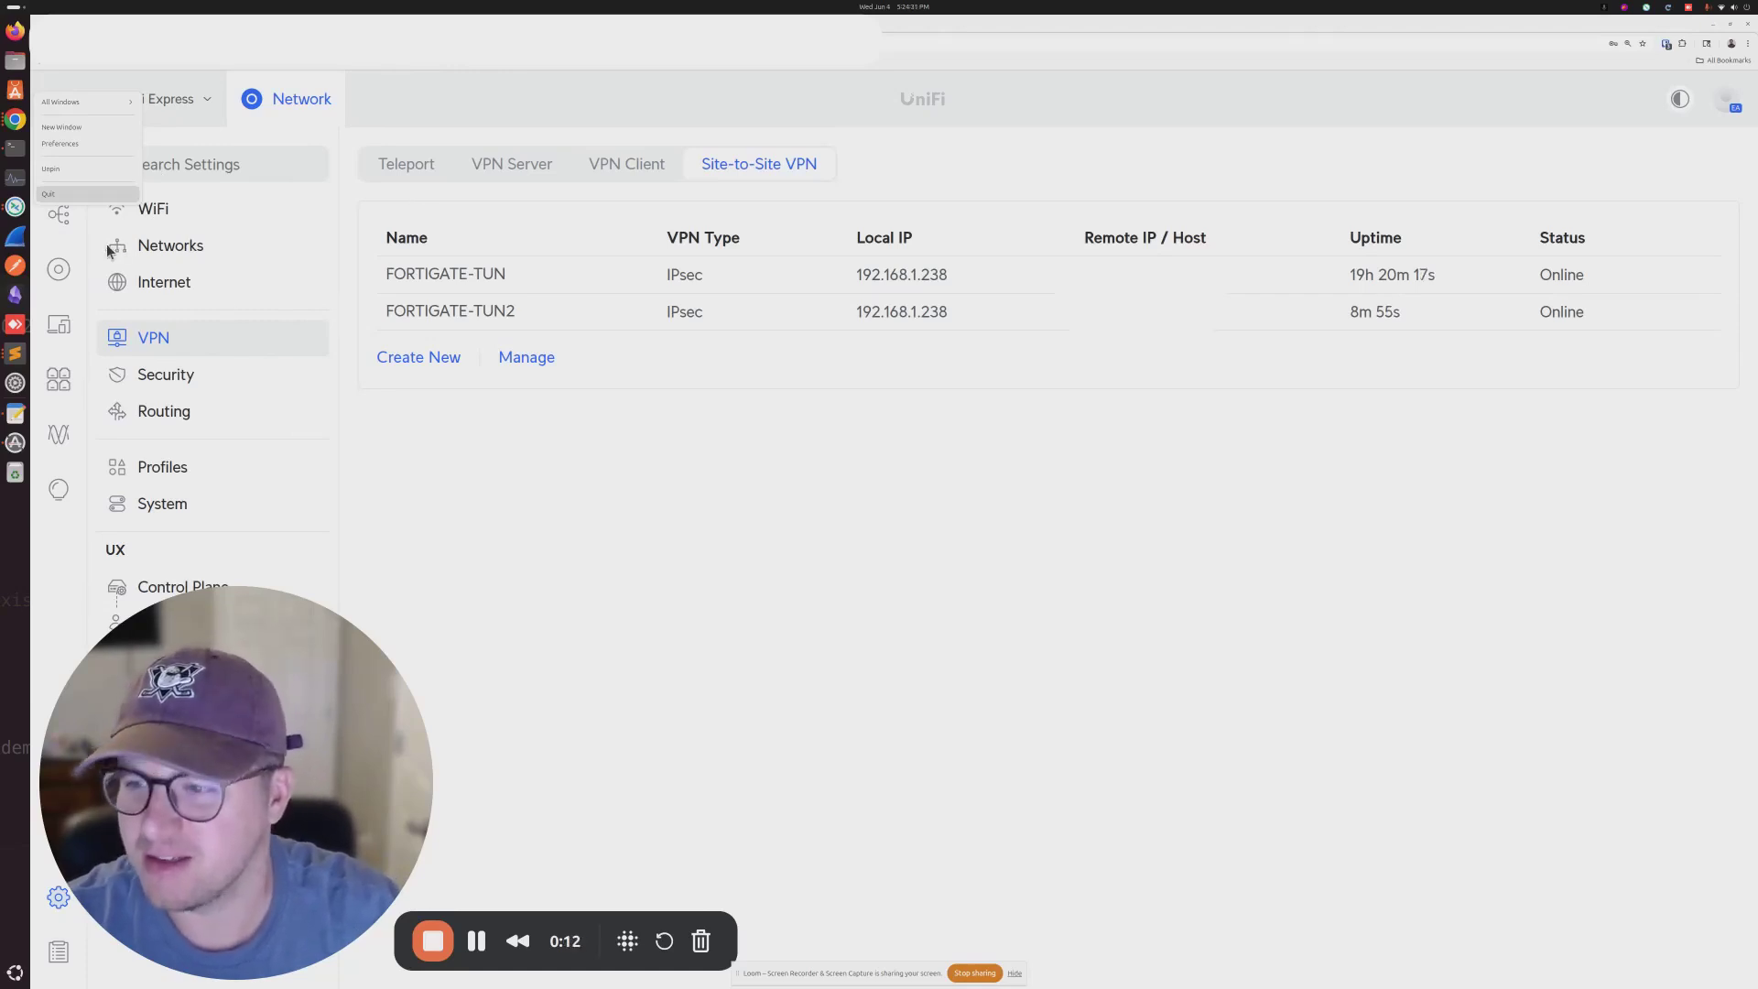
- Switch to a Linux terminal, list the network interfaces with ip a to check the Wi-Fi adapter's IPv4 address, and clear the output
click(29, 163)
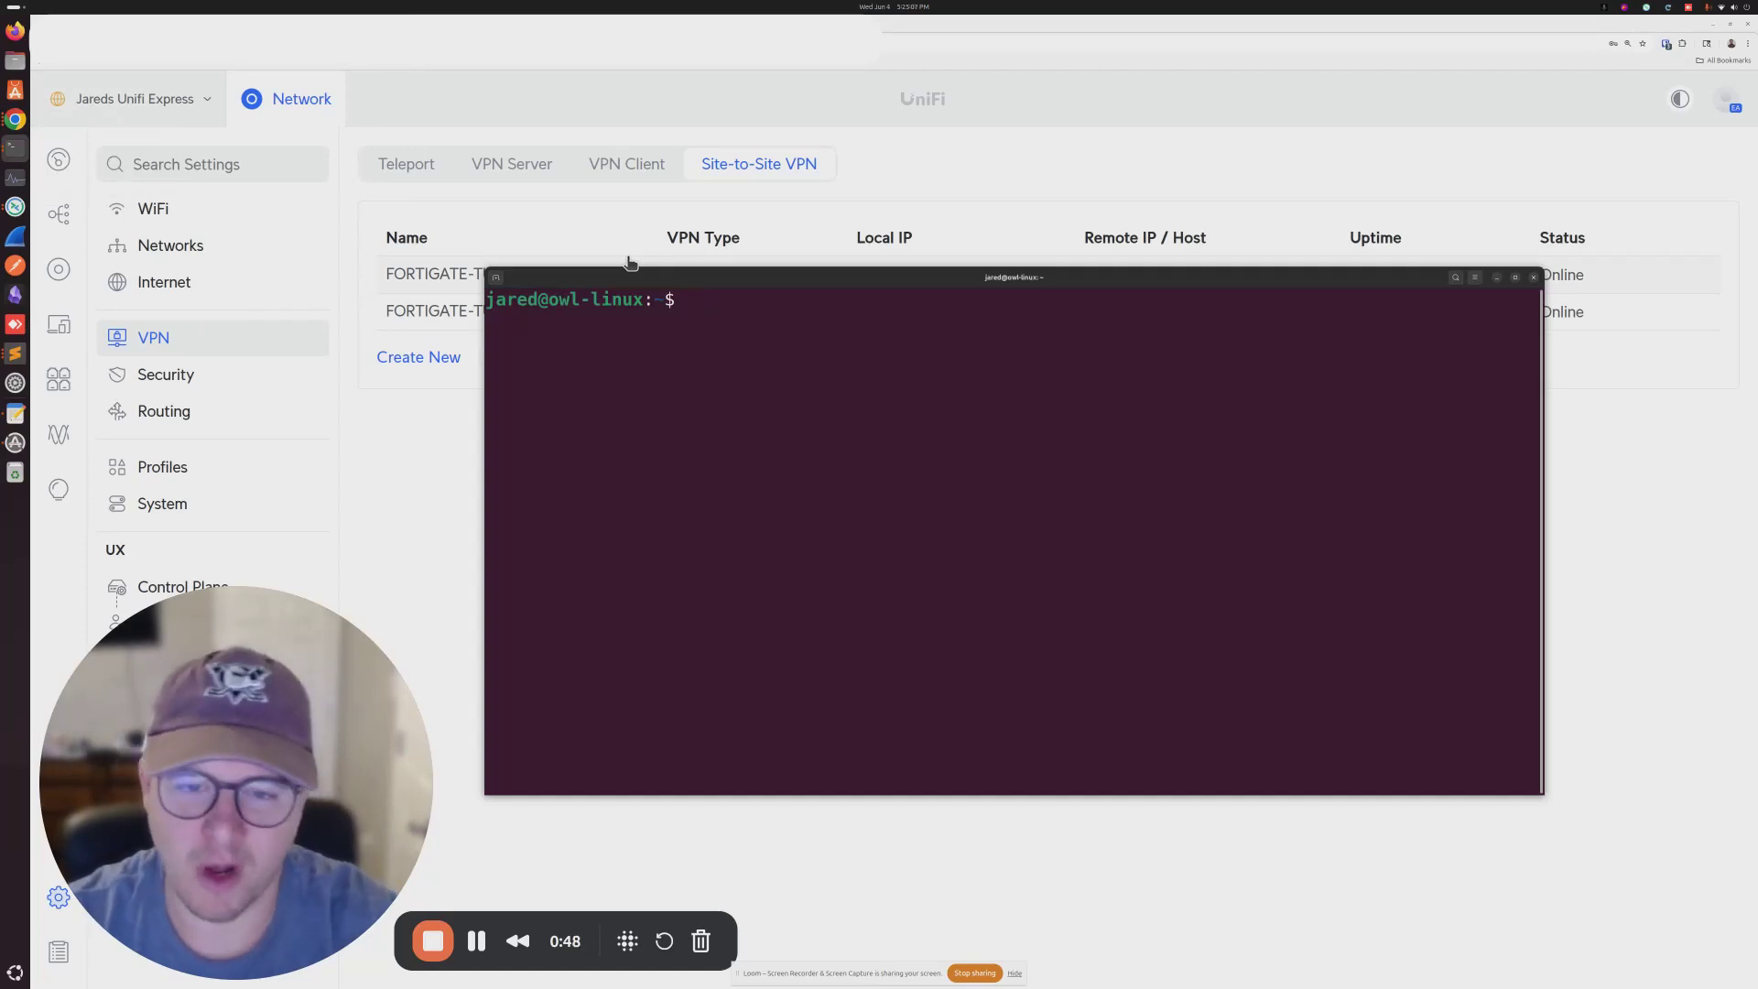
text(ip a)
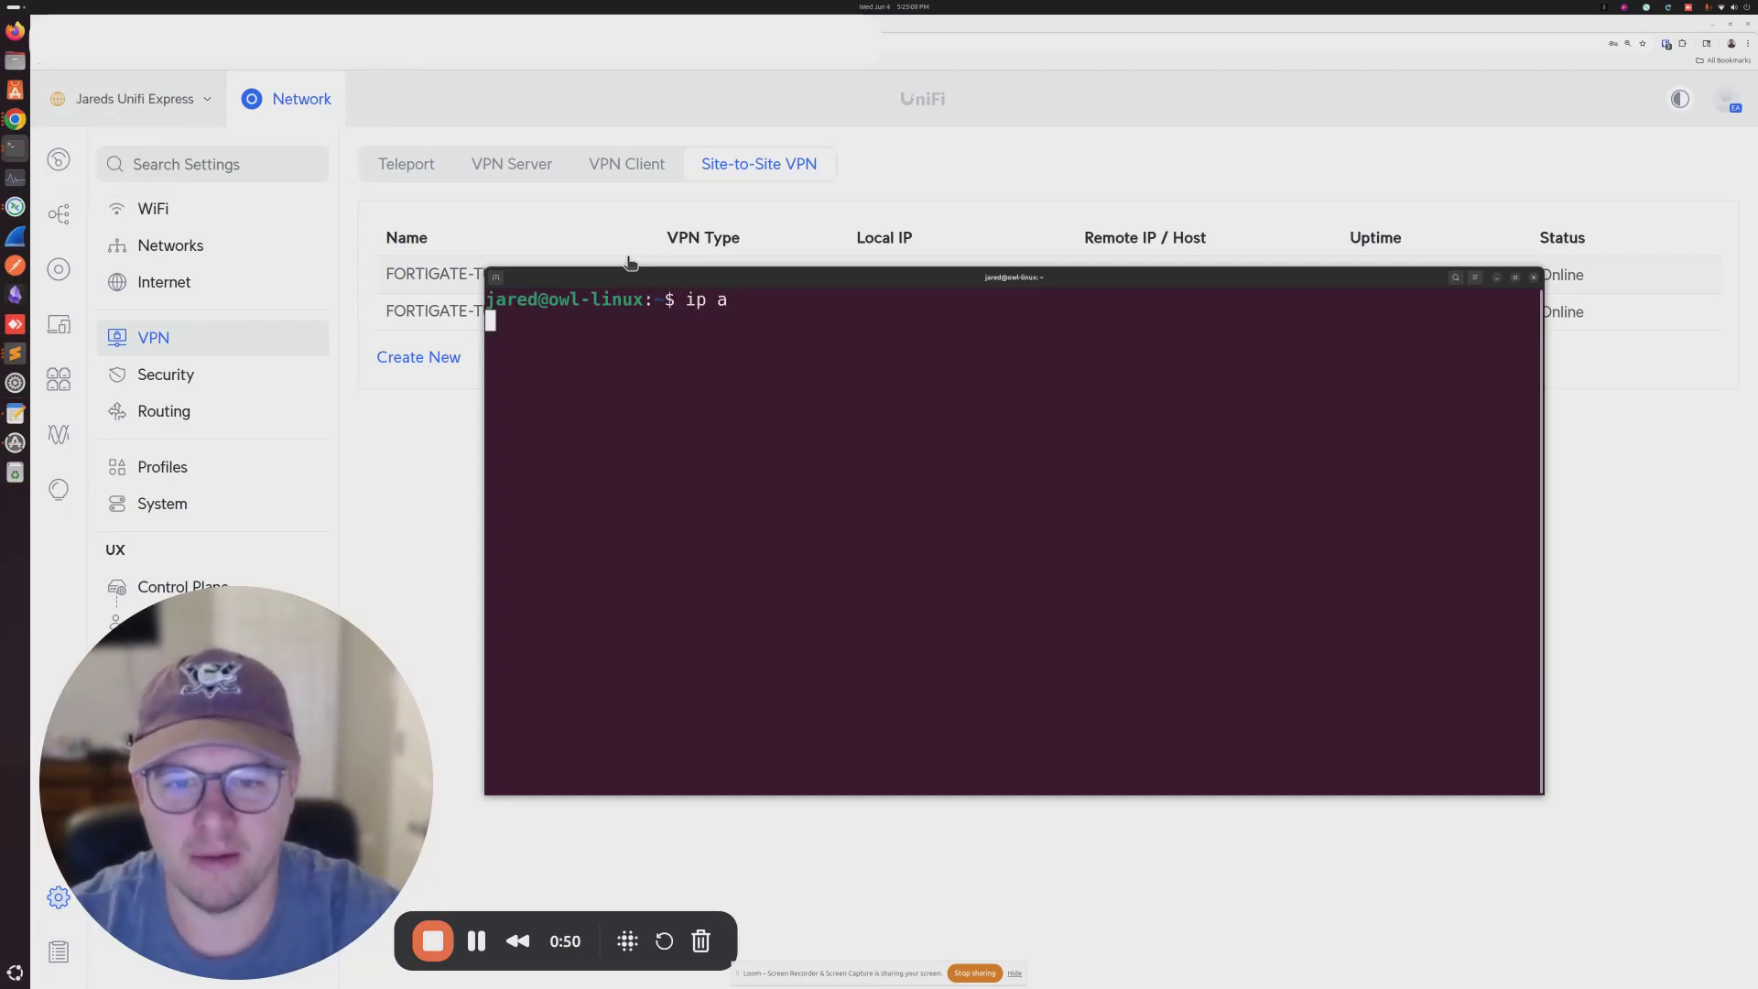
key(Return)
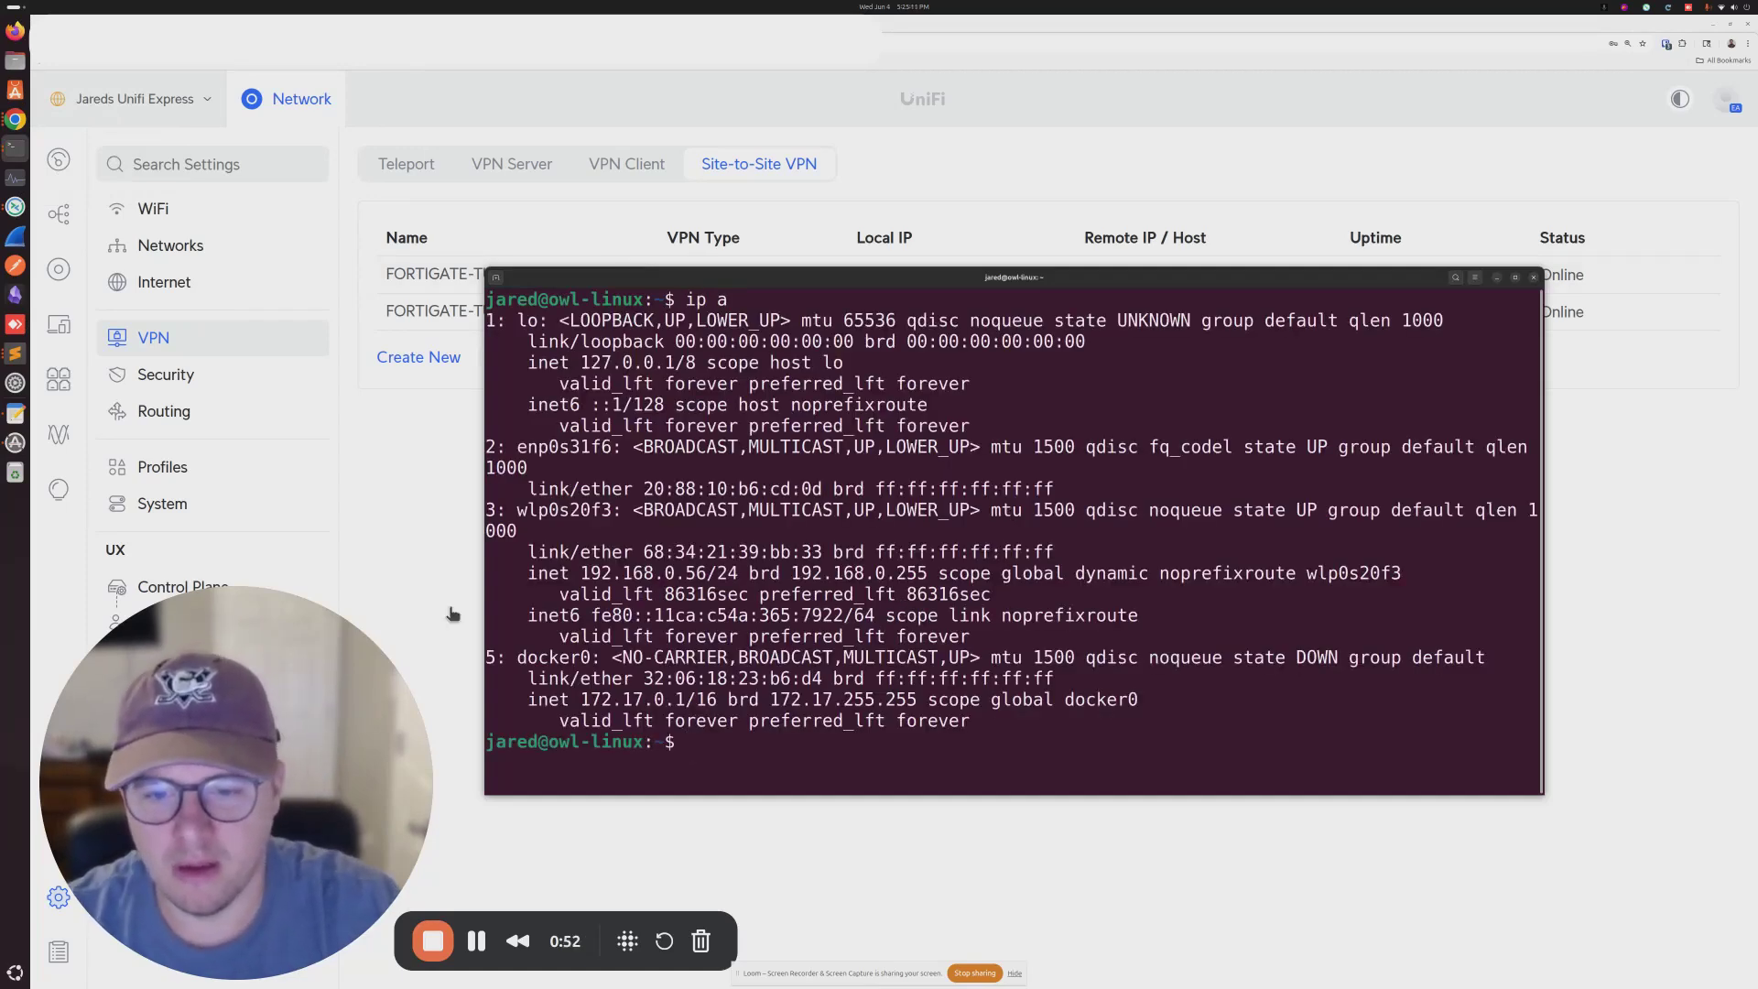
drag(583, 573, 708, 582)
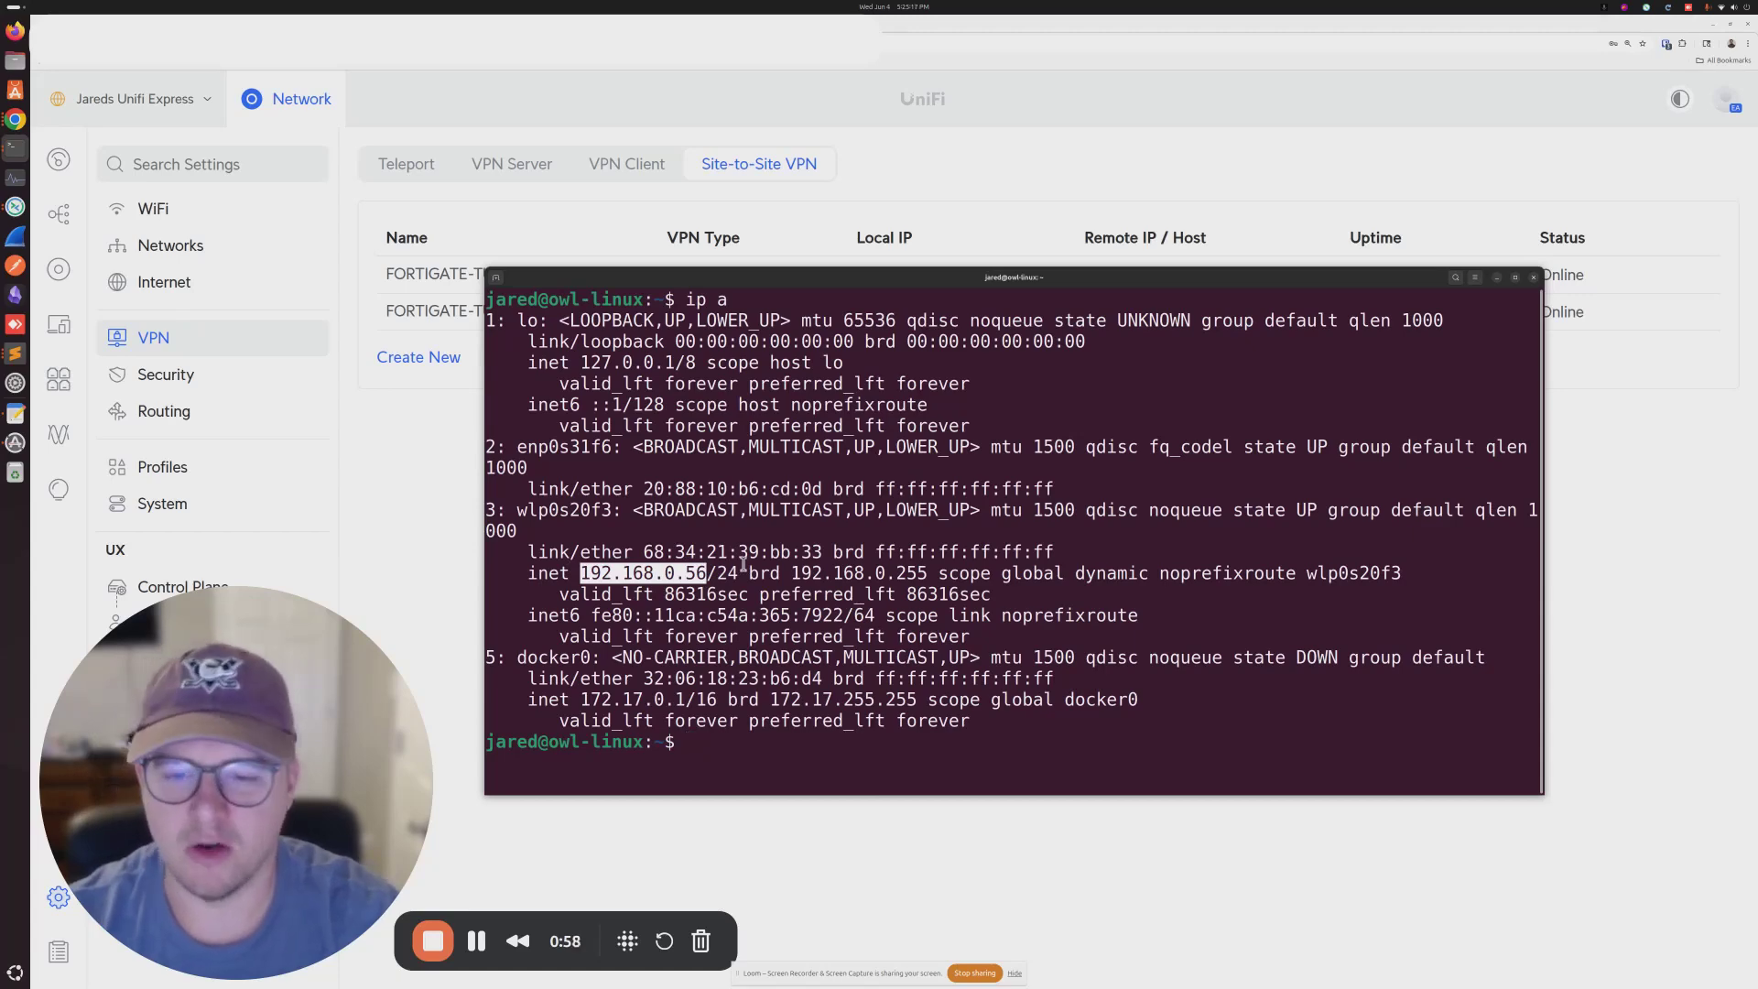
text(clear)
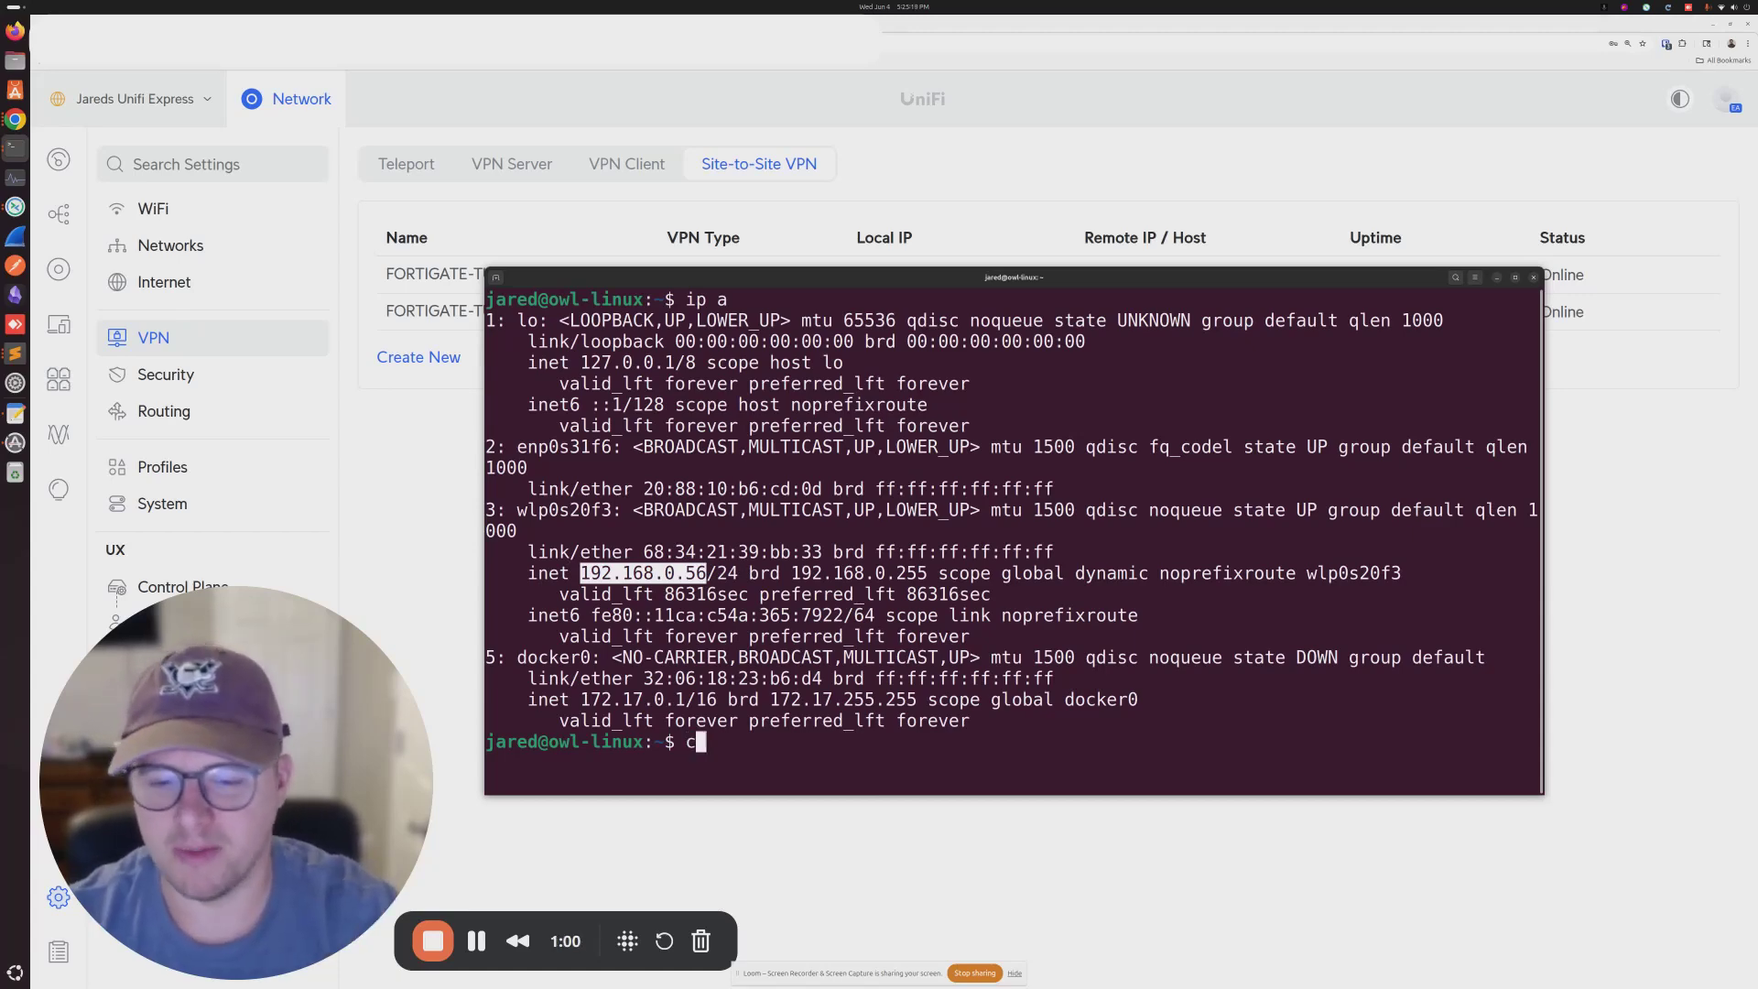
key(Return)
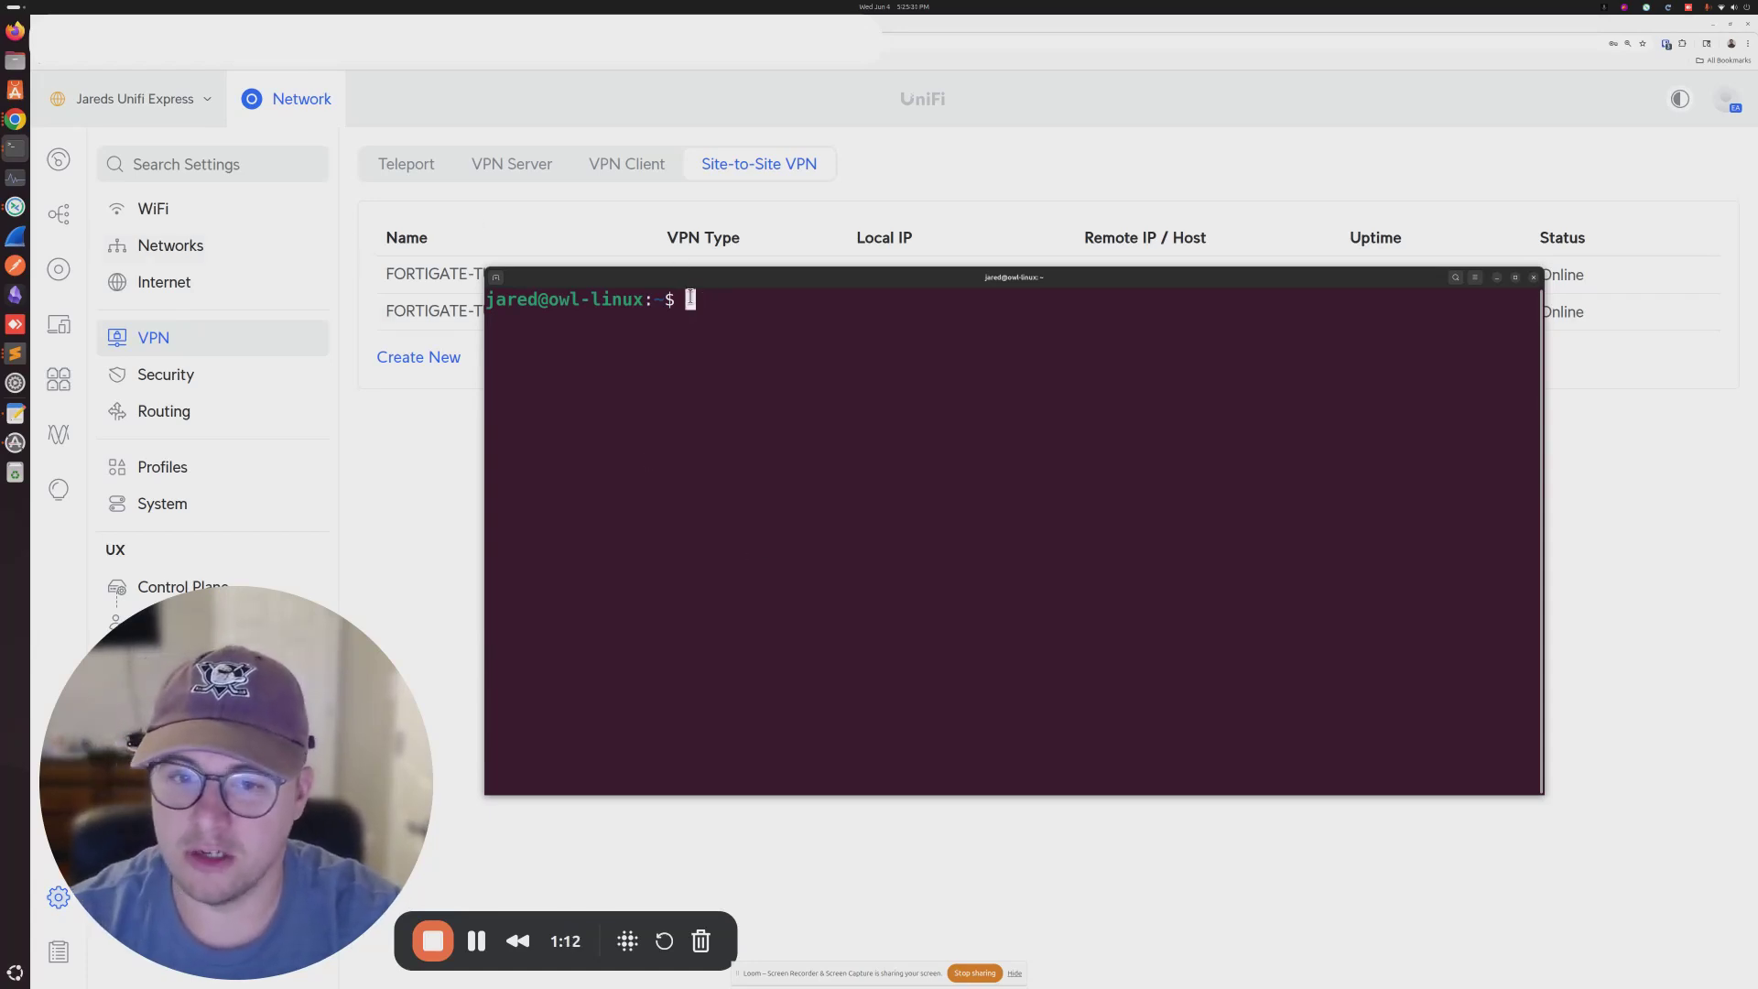
- Ping the remote gateway at 10.90.10.1 from the terminal and stop the ping after several replies
text(ping)
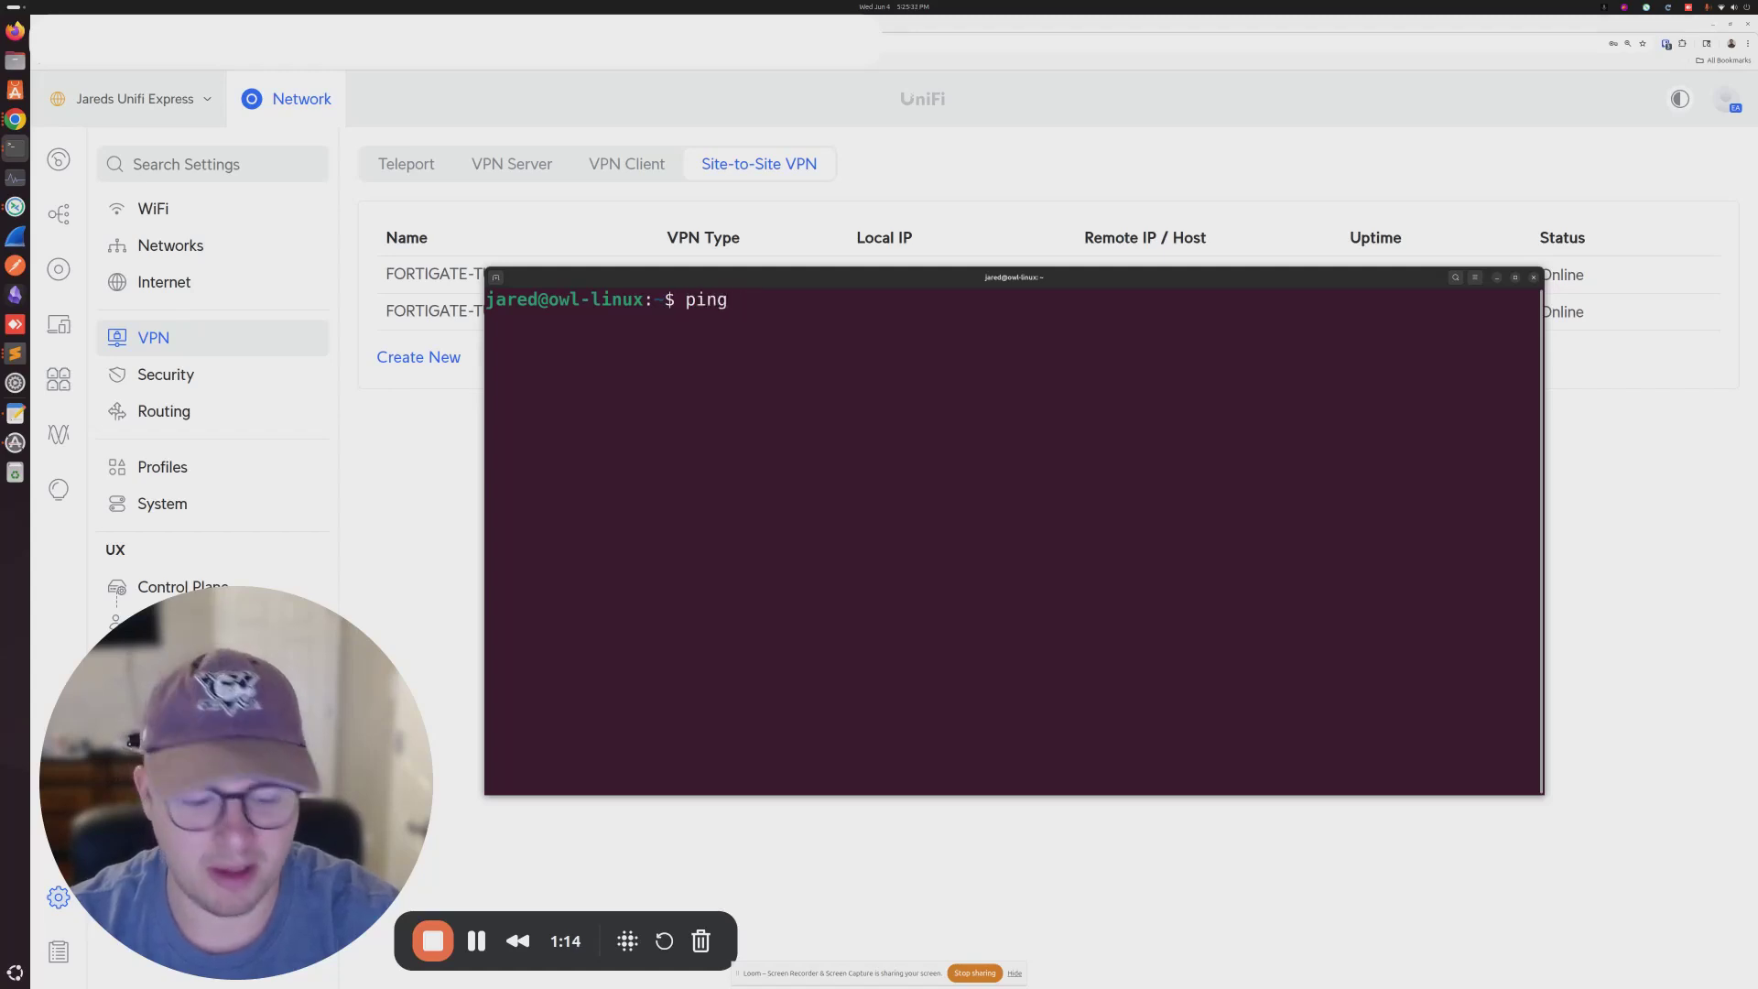
text( 10.90.10.1)
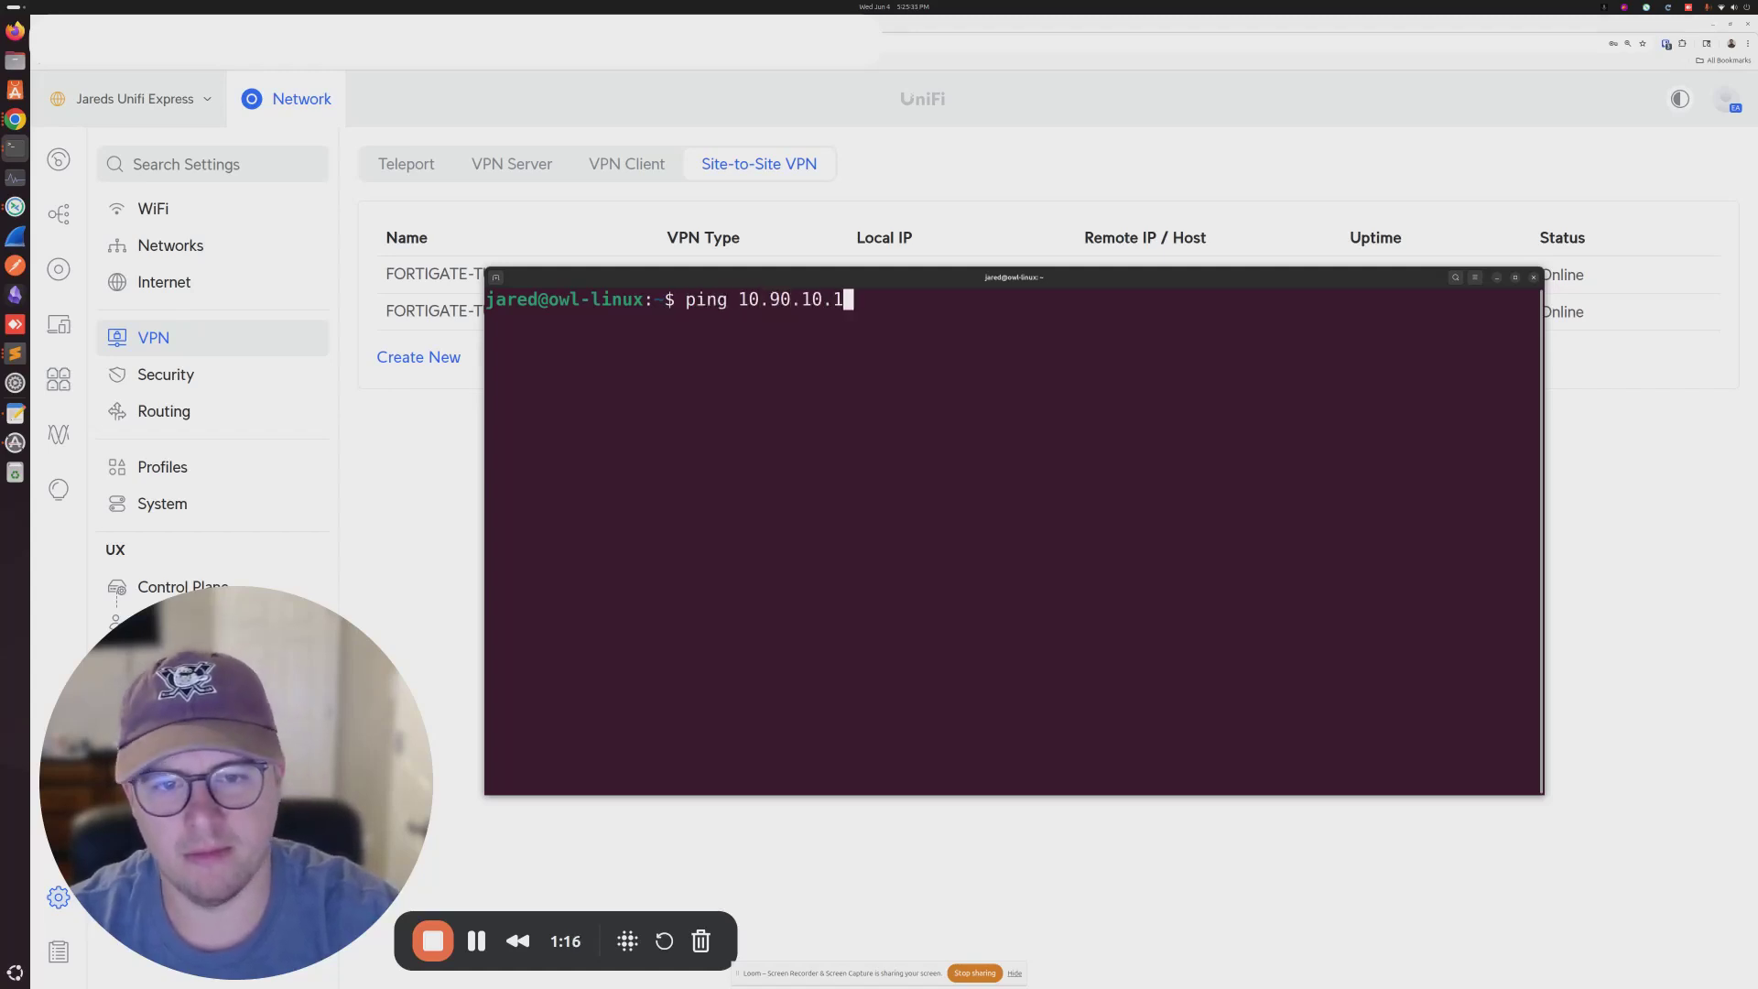
key(Return)
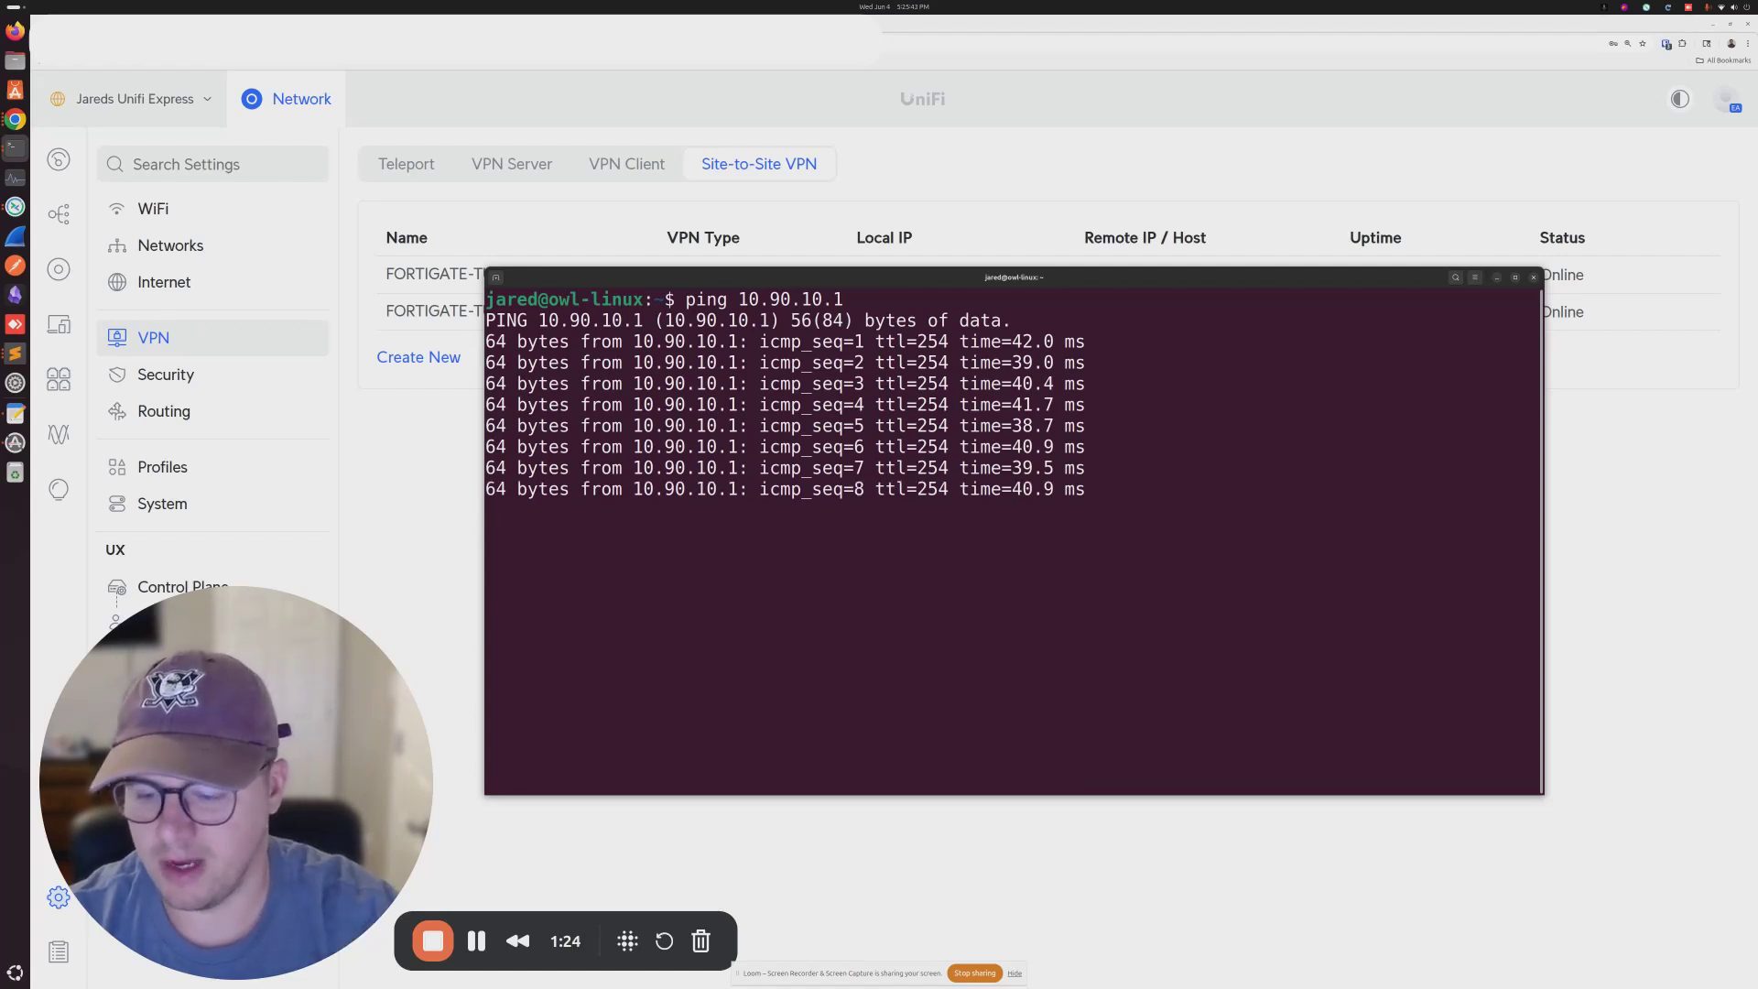
key(ctrl+c)
- Ping the remote host 10.90.10.125 through the tunnel and stop the ping after a few replies
key(Up)
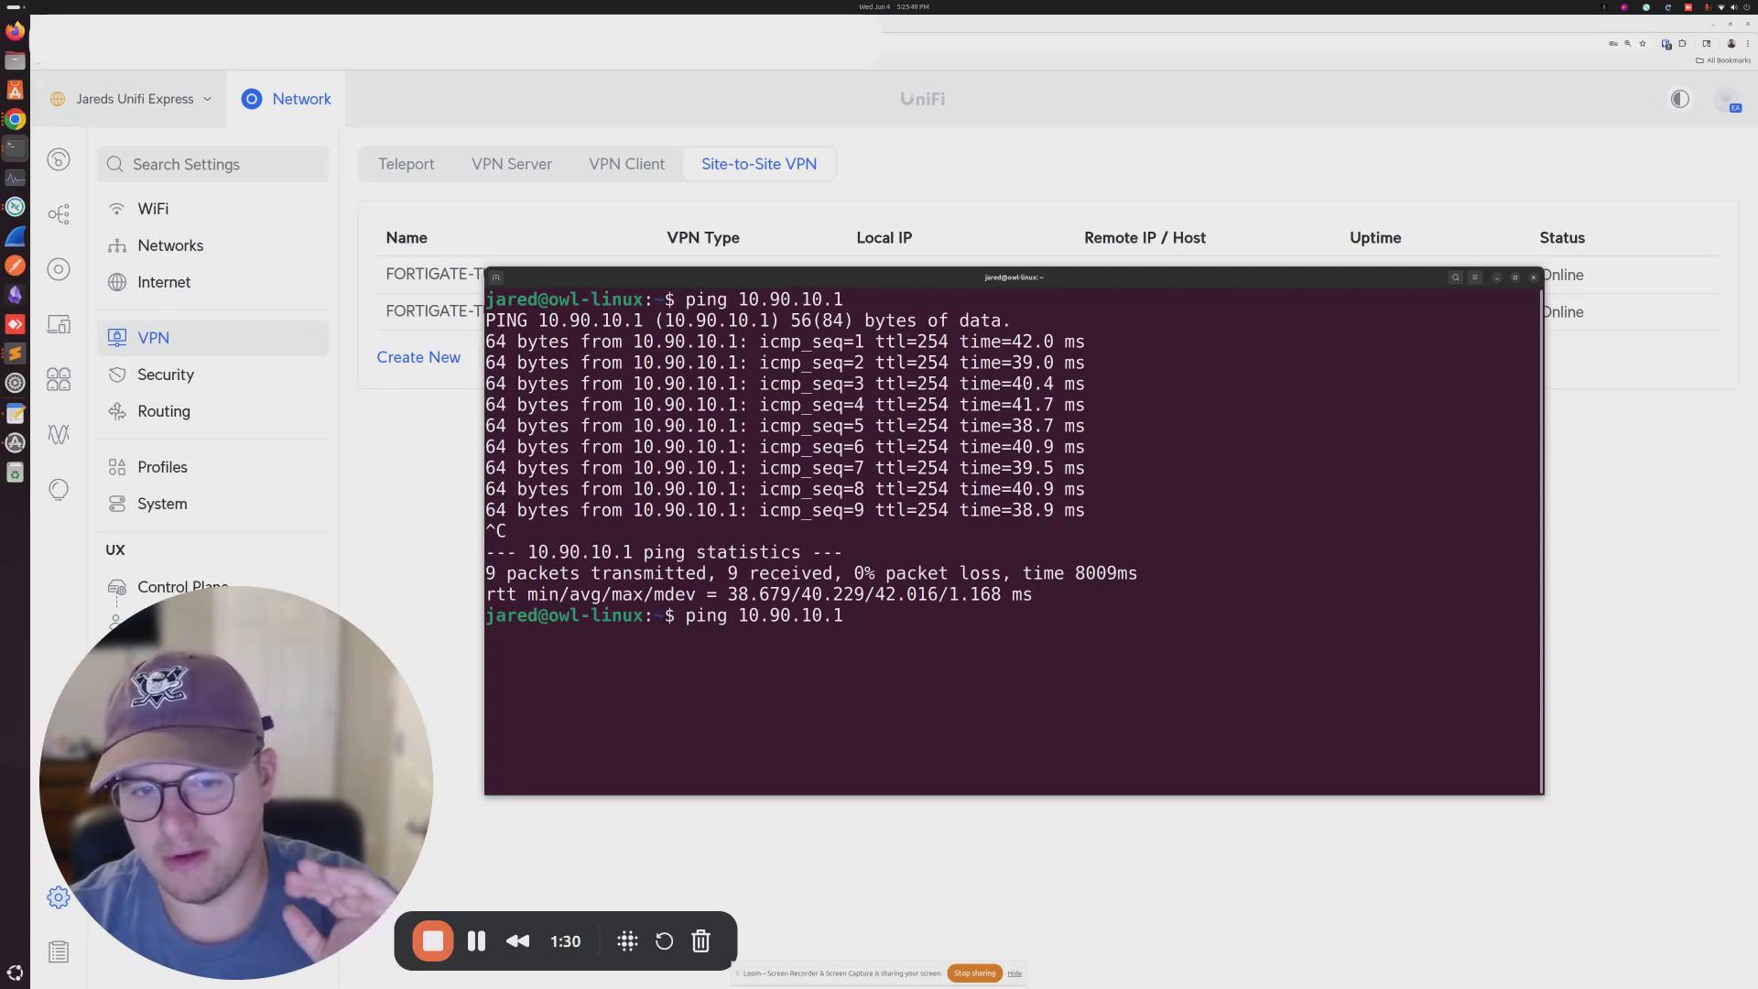
text(25)
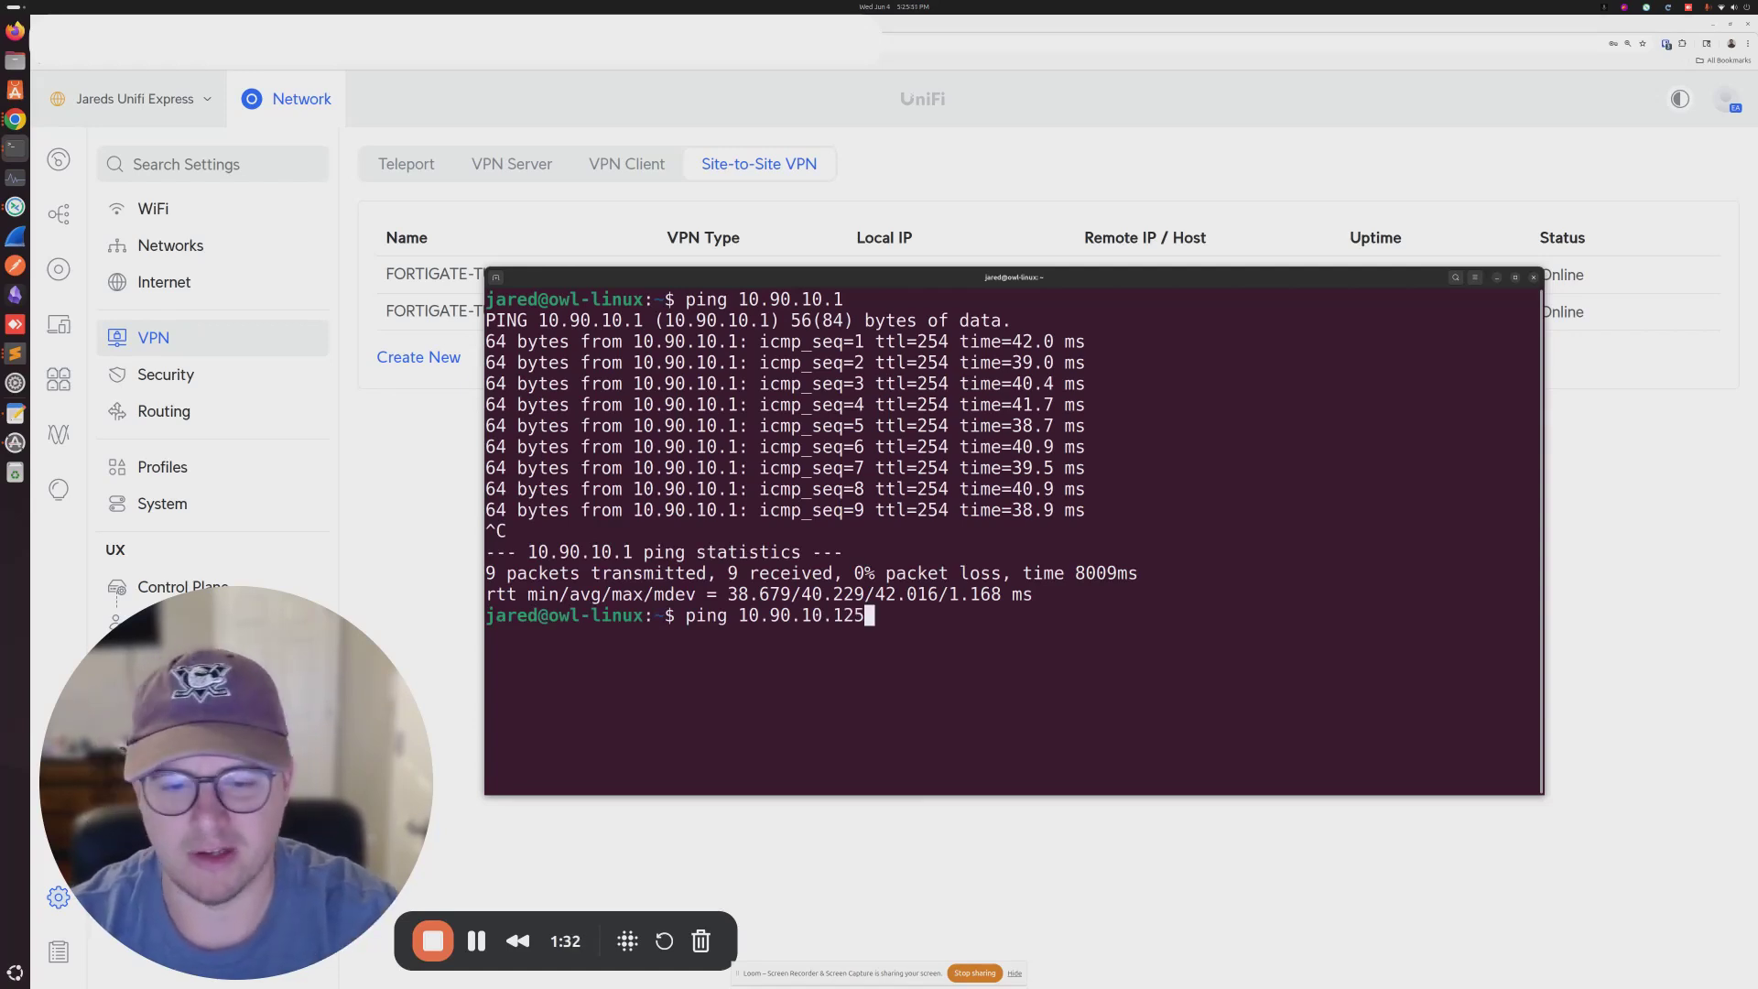
key(Return)
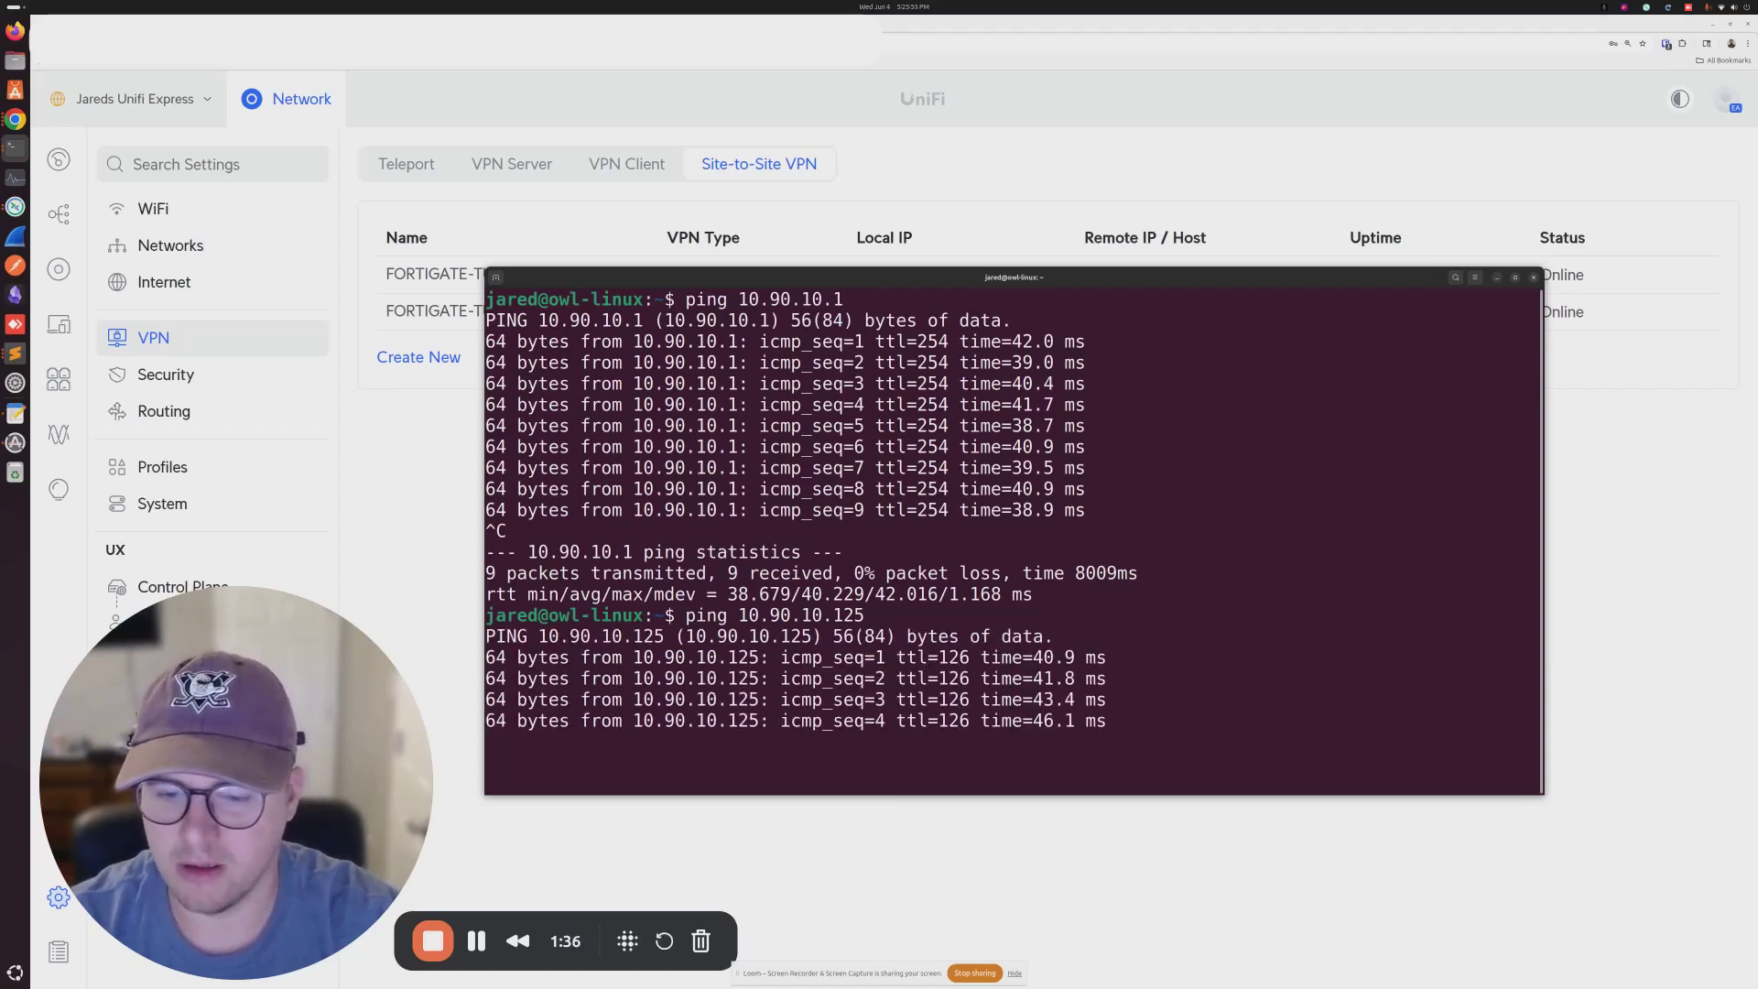
key(ctrl+c)
- Run a traceroute to 10.90.10.125 and examine each hop on the path through the tunnel
text(trac)
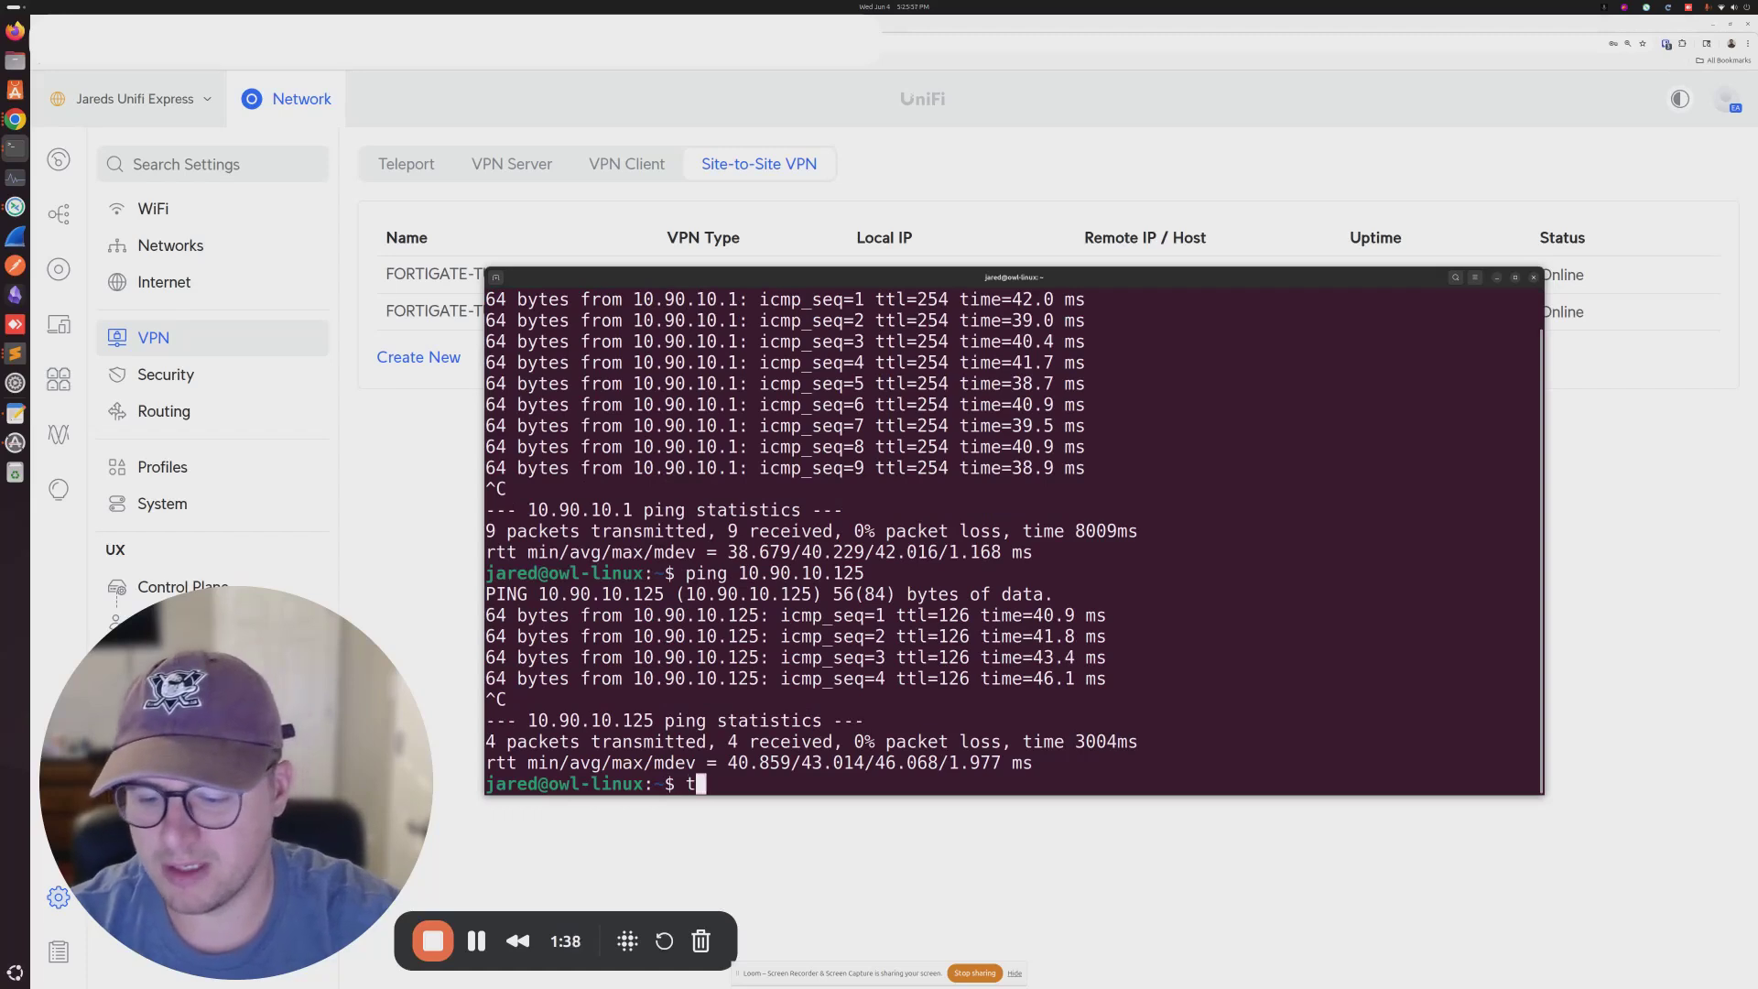
text(erou)
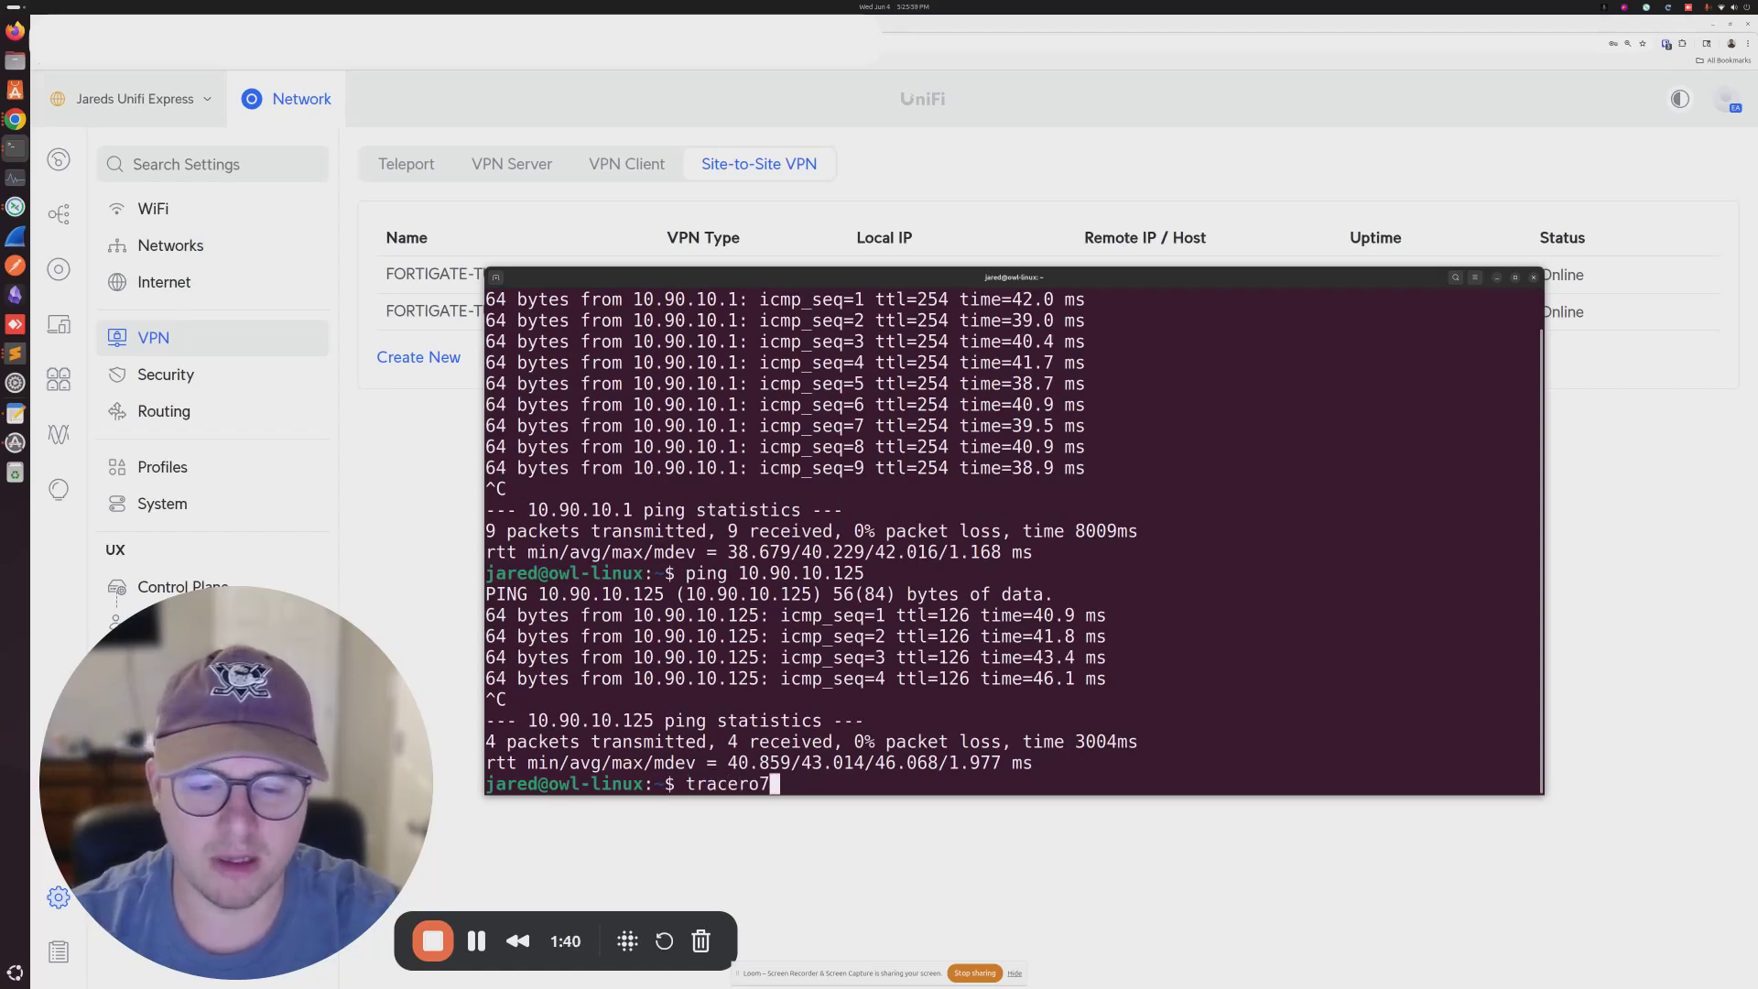
text(te 10.)
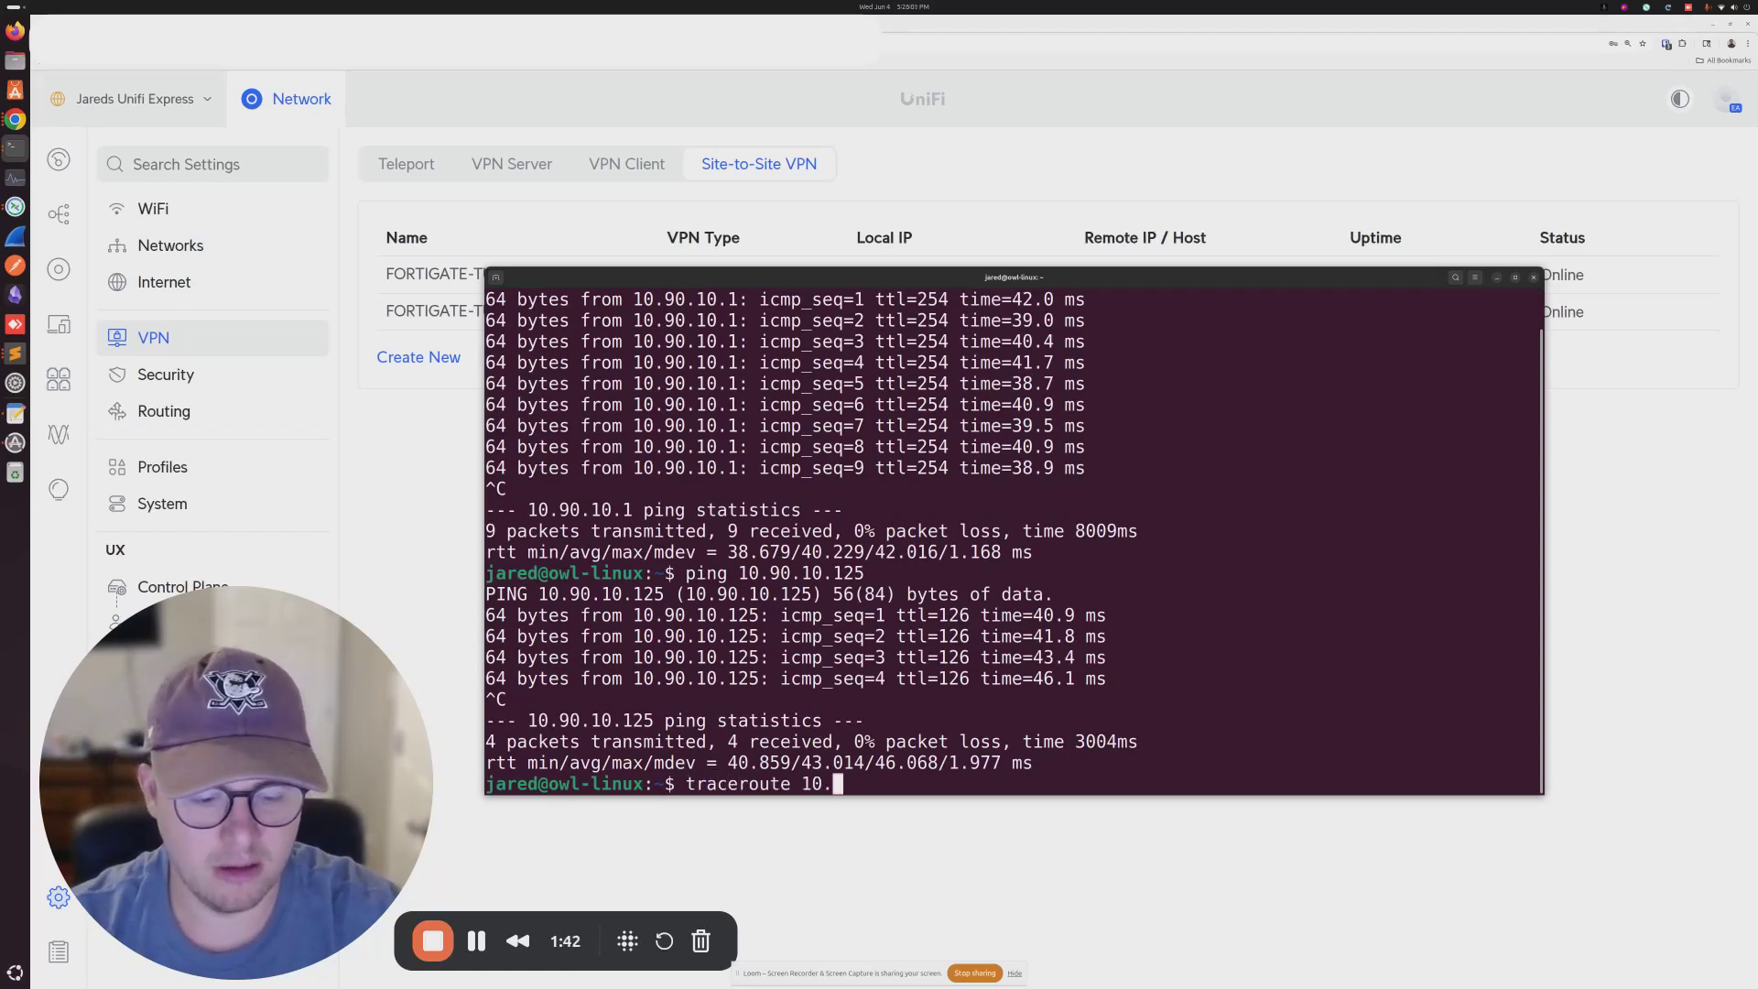
text(90.10.1245)
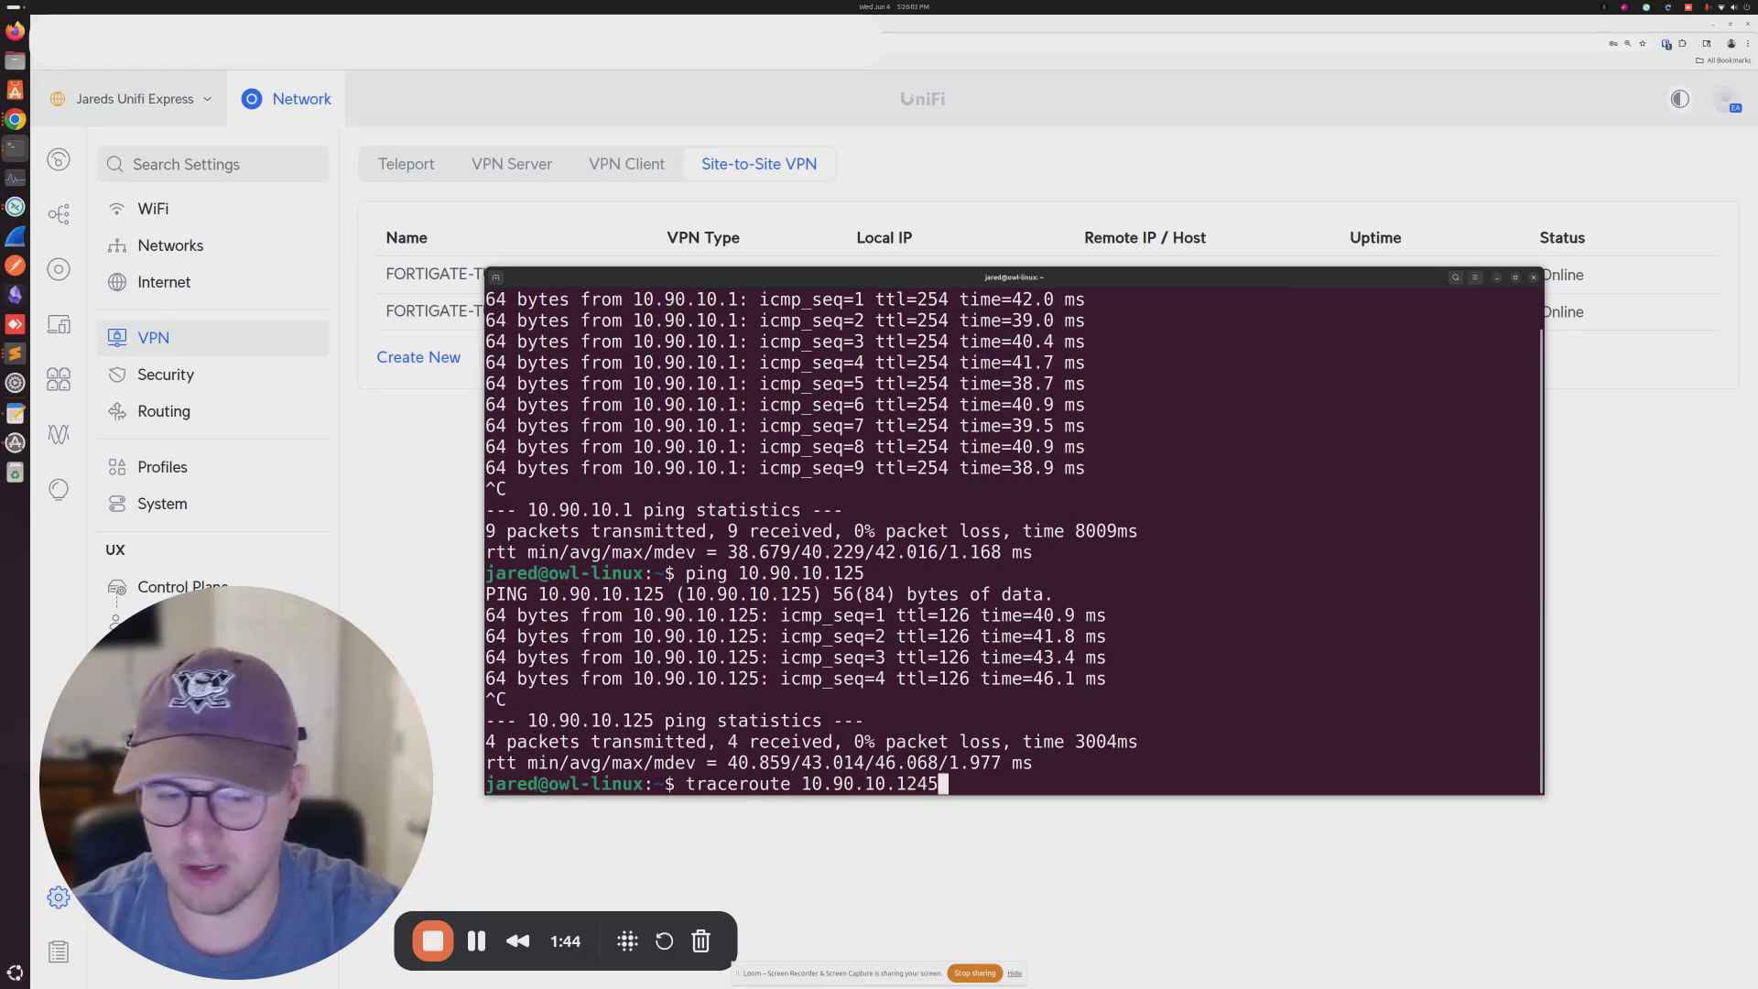
key(Left)
key(BackSpace)
key(Return)
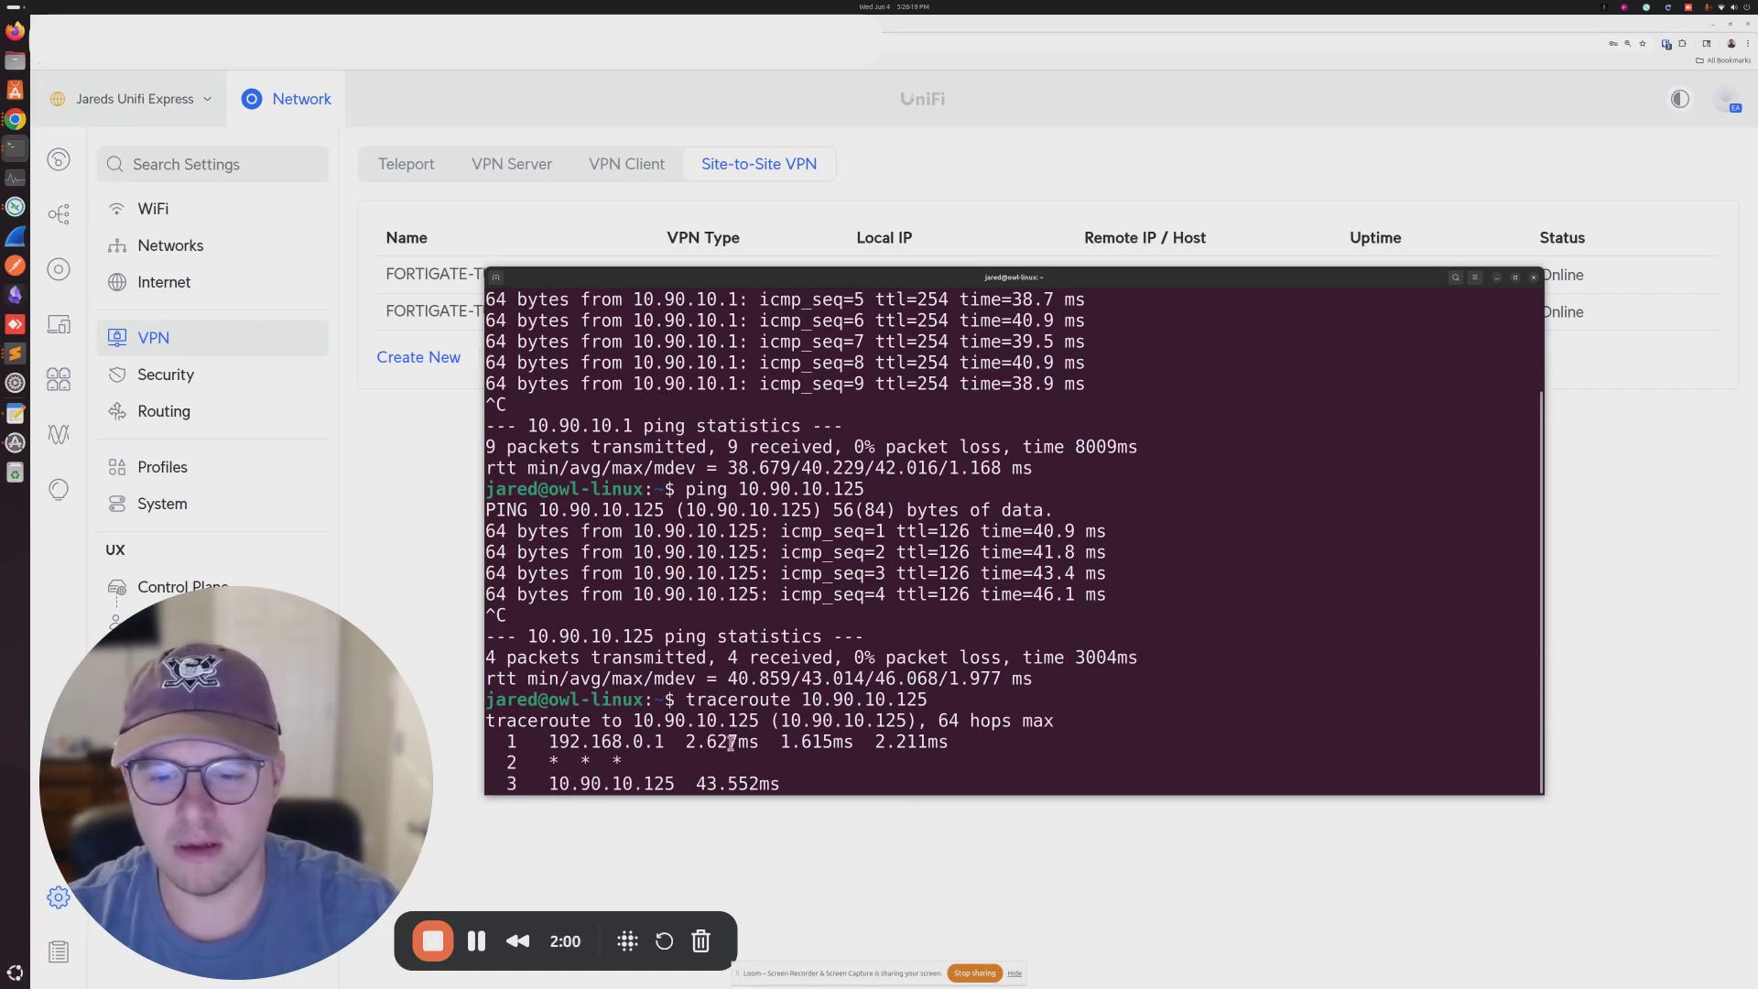
drag(540, 742, 811, 742)
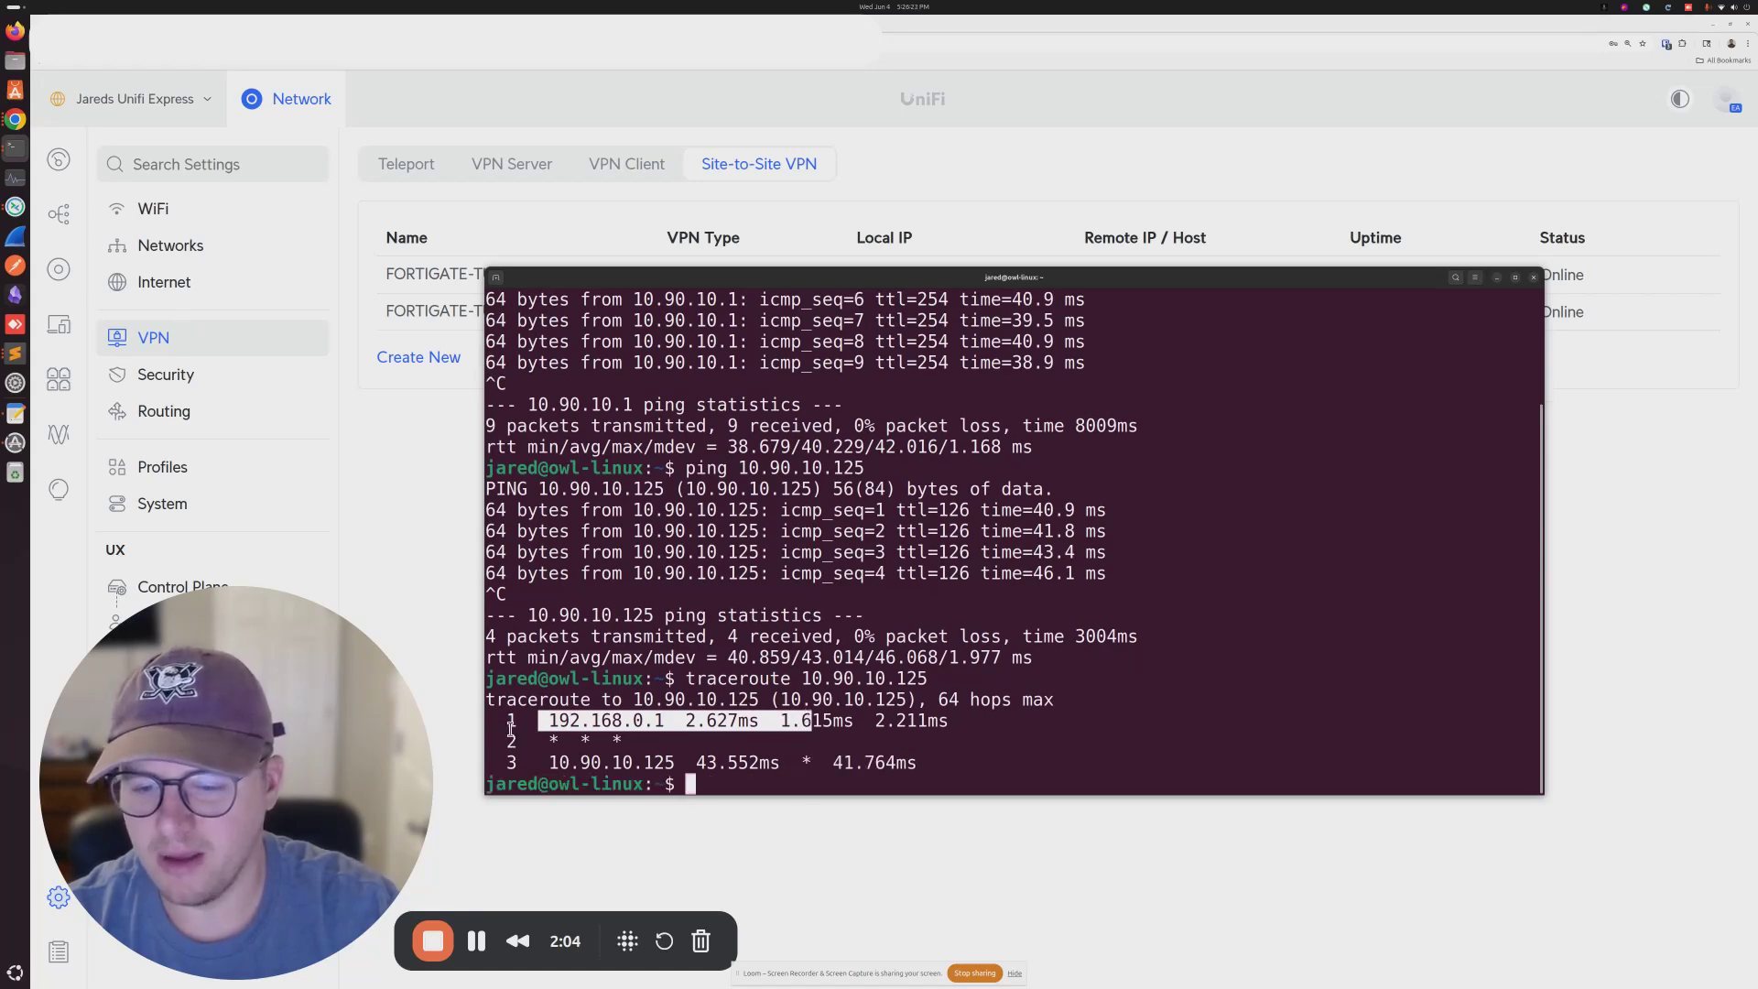
drag(509, 725, 727, 735)
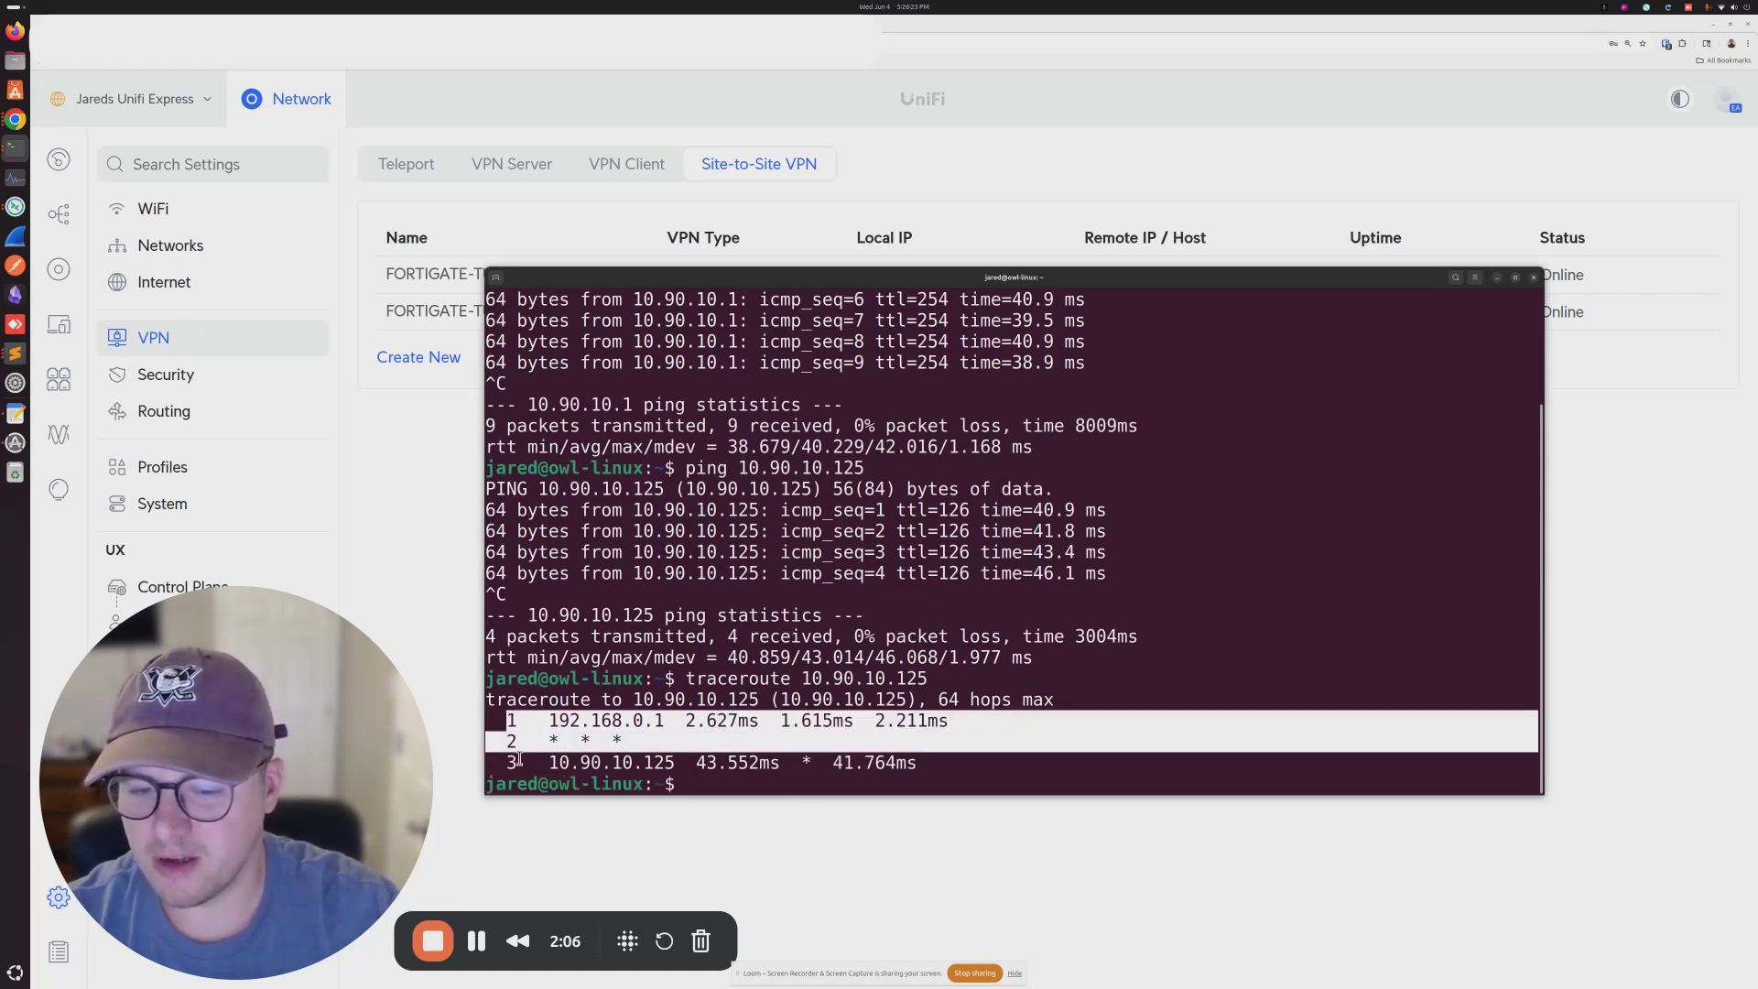
drag(518, 762, 937, 764)
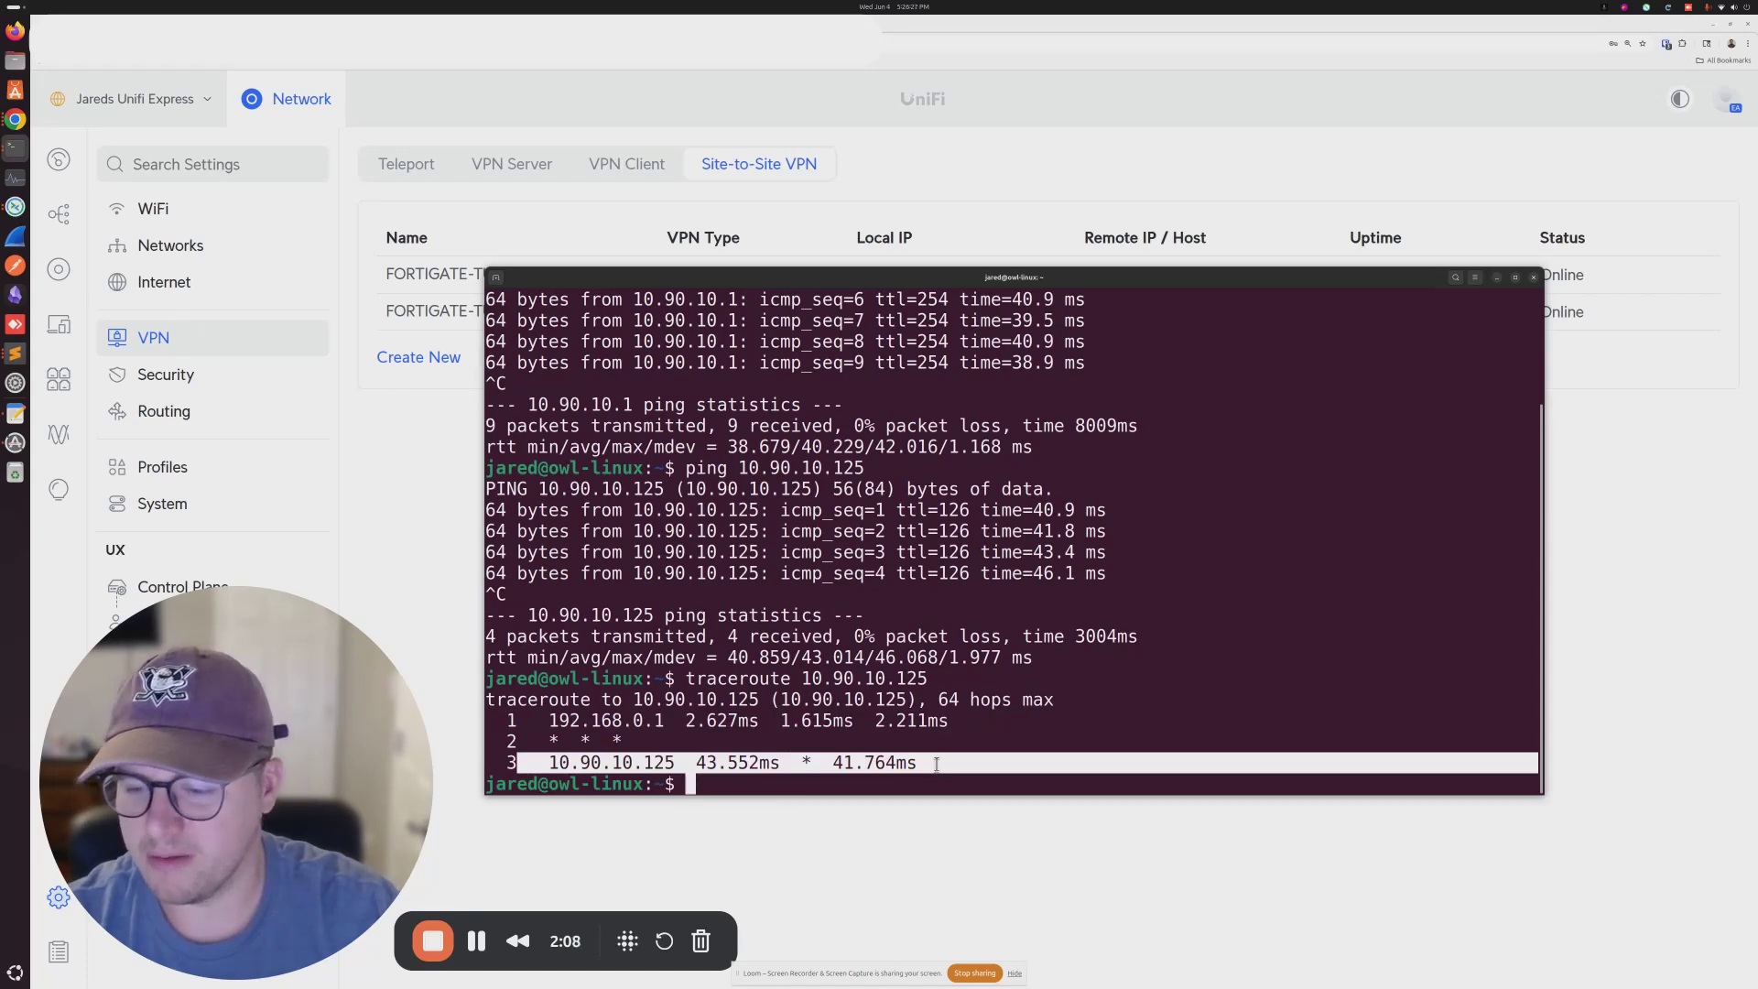
click(869, 640)
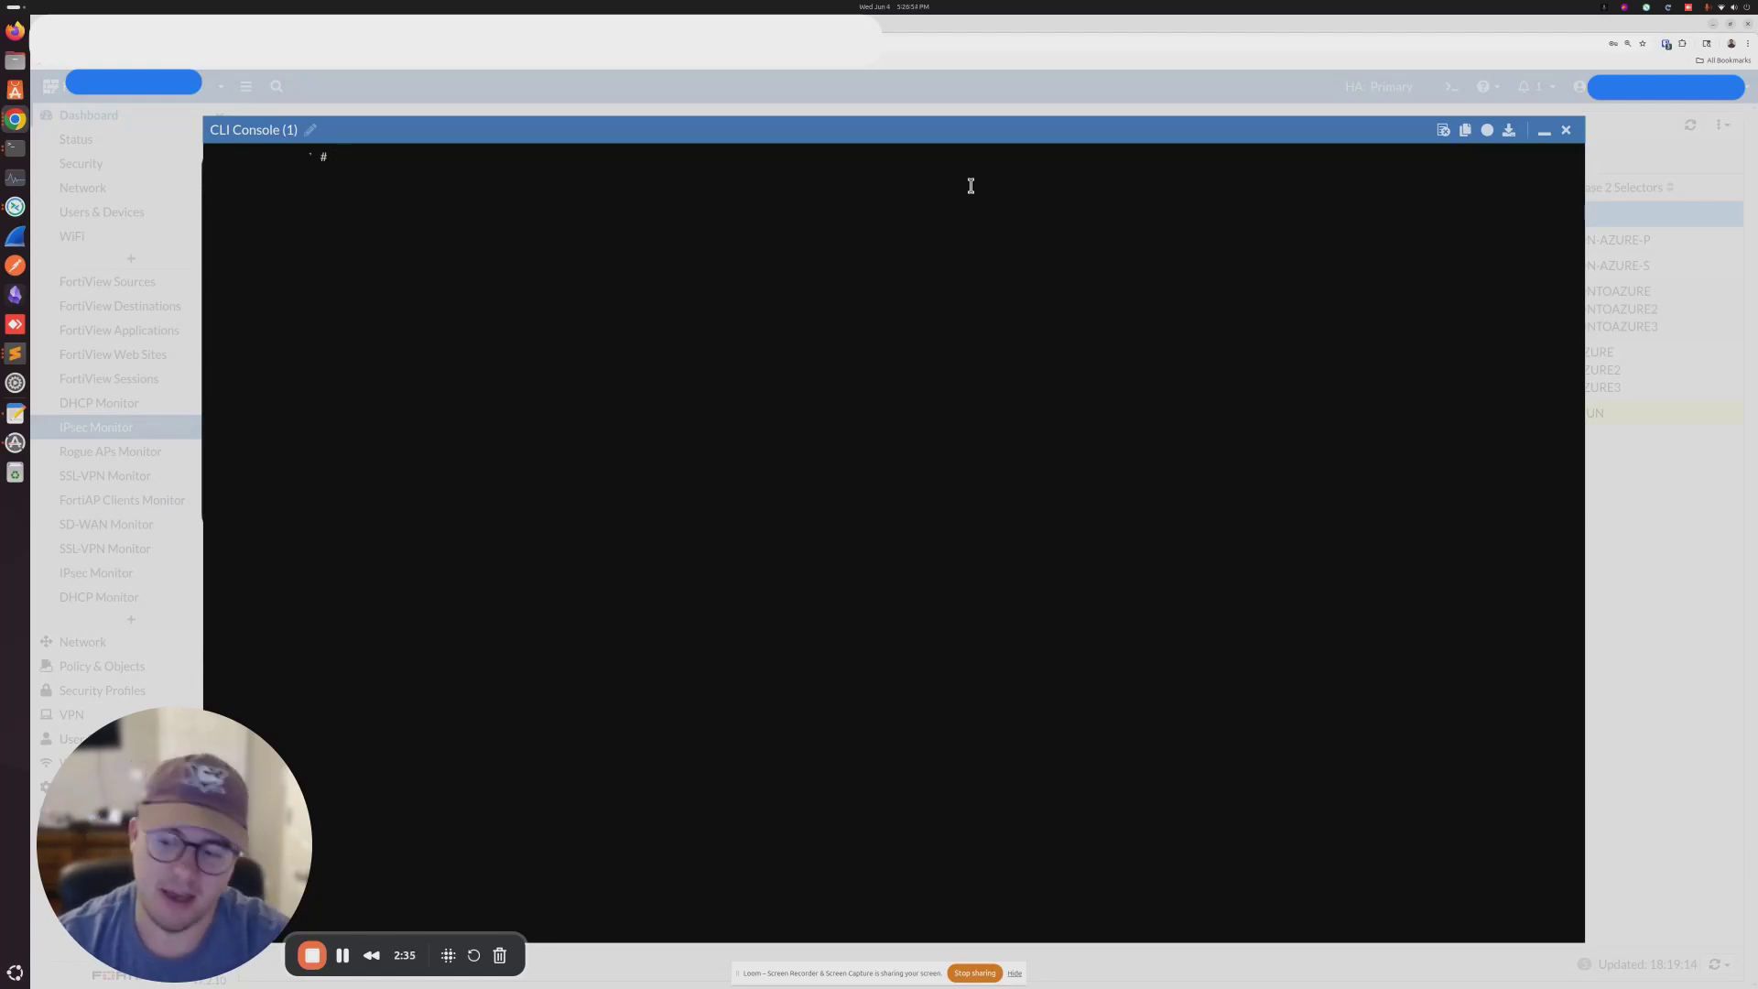
- In the FortiGate CLI console, set the ping source address to 10.90.10.1 with execute ping-options
text(exe)
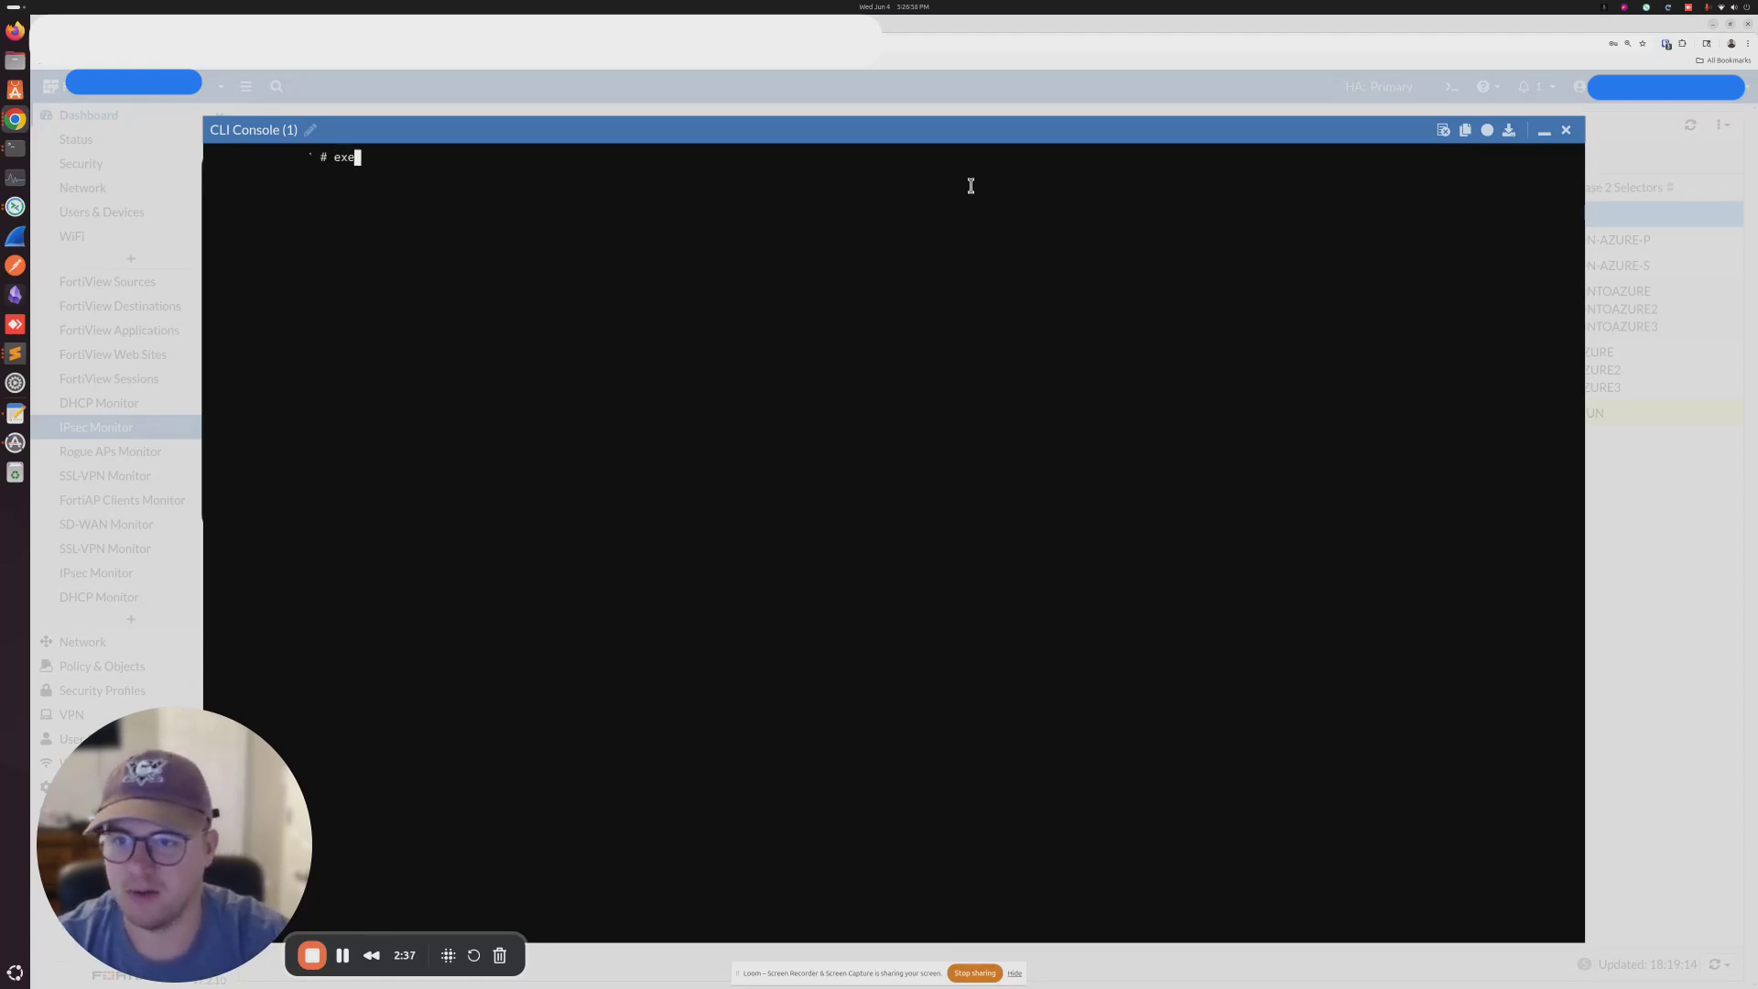
text(cute)
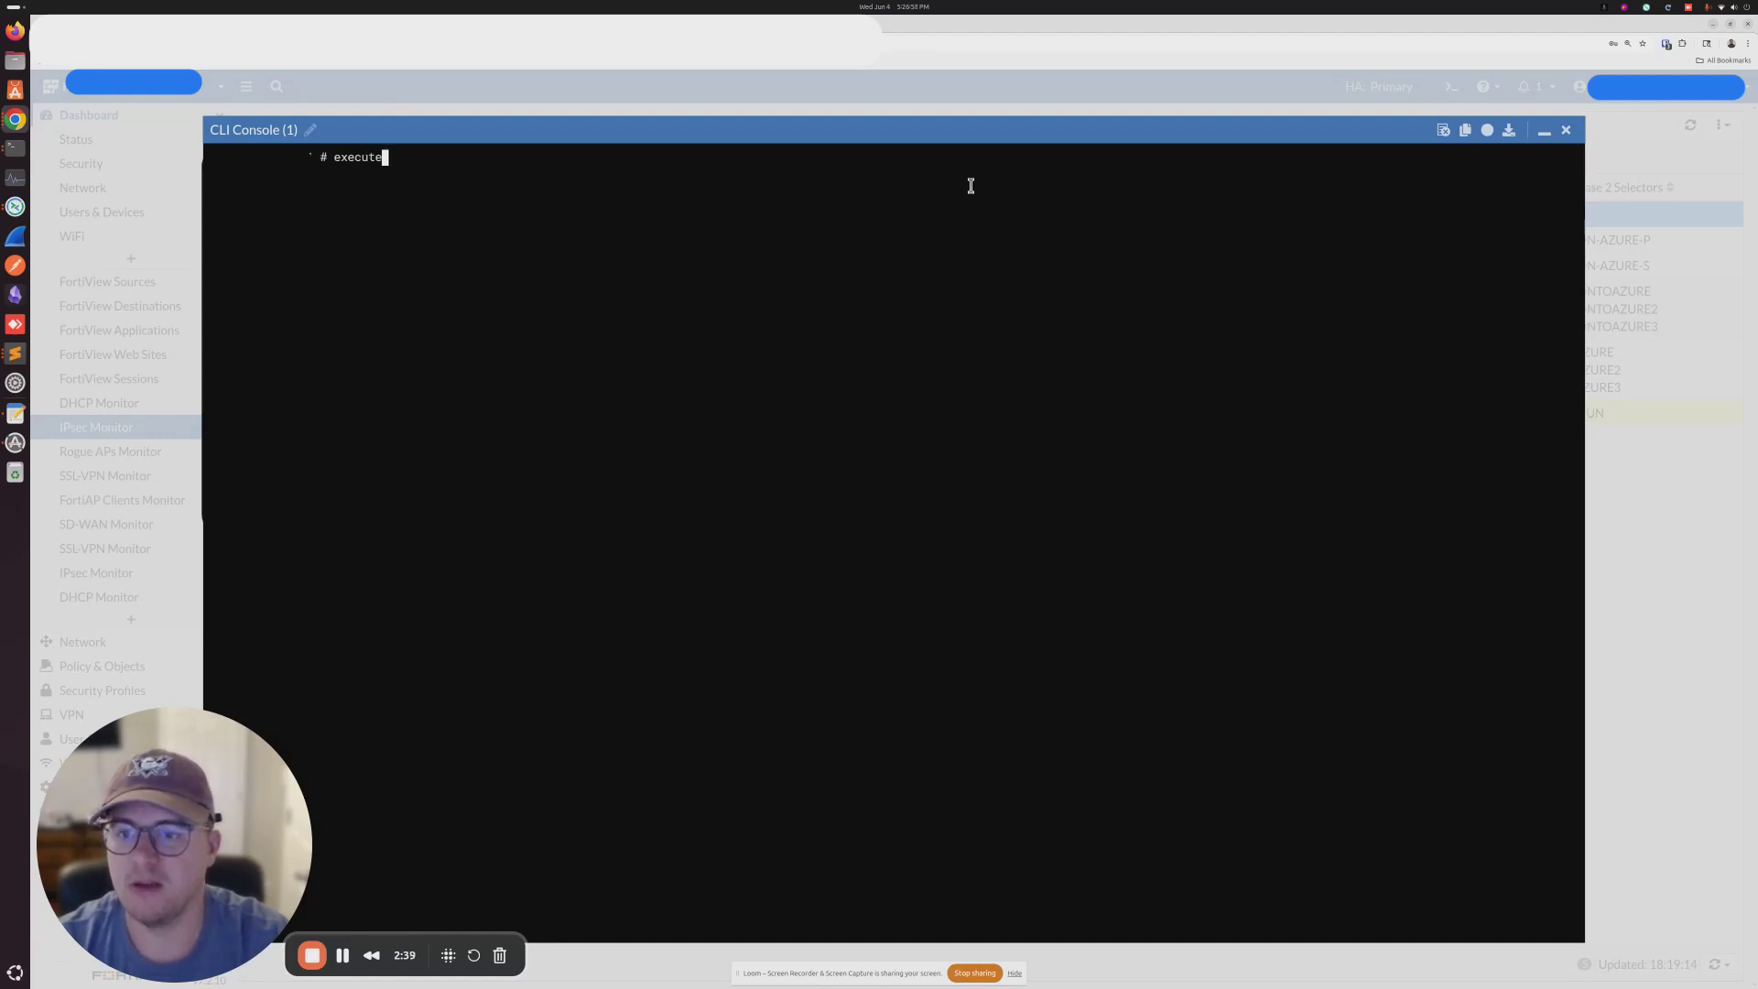
text( ping-i)
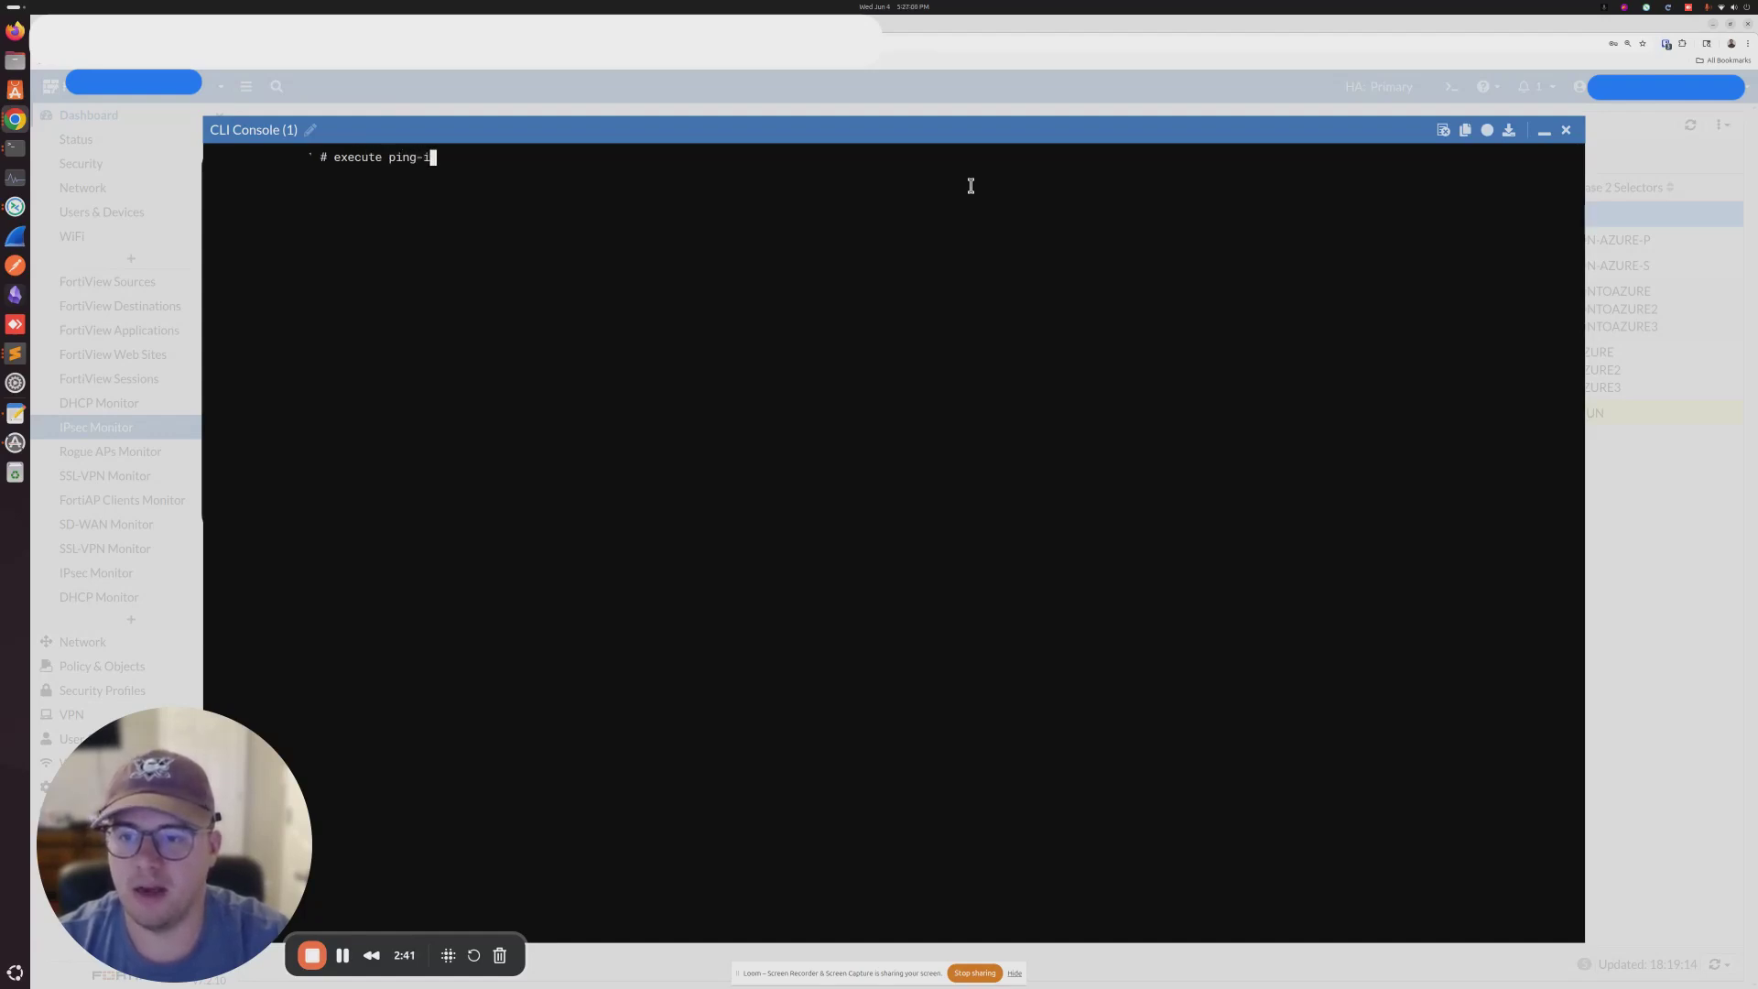
key(BackSpace)
text(options sourc)
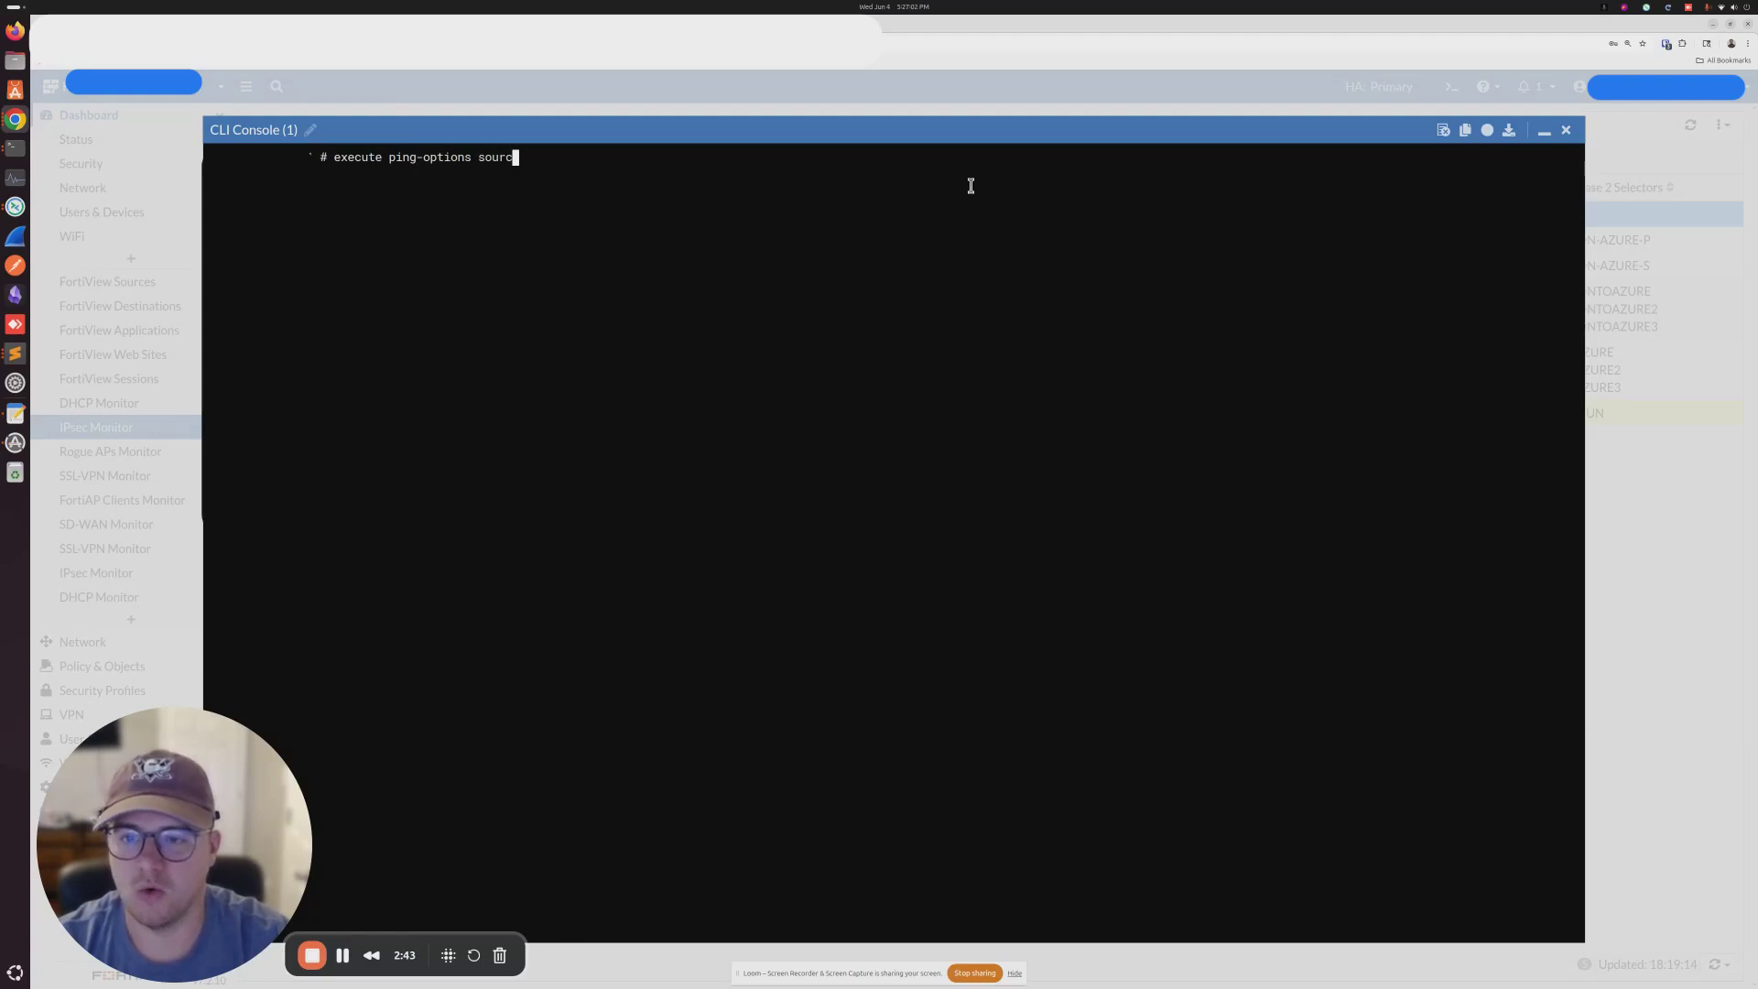
text(e 10.90.10.1)
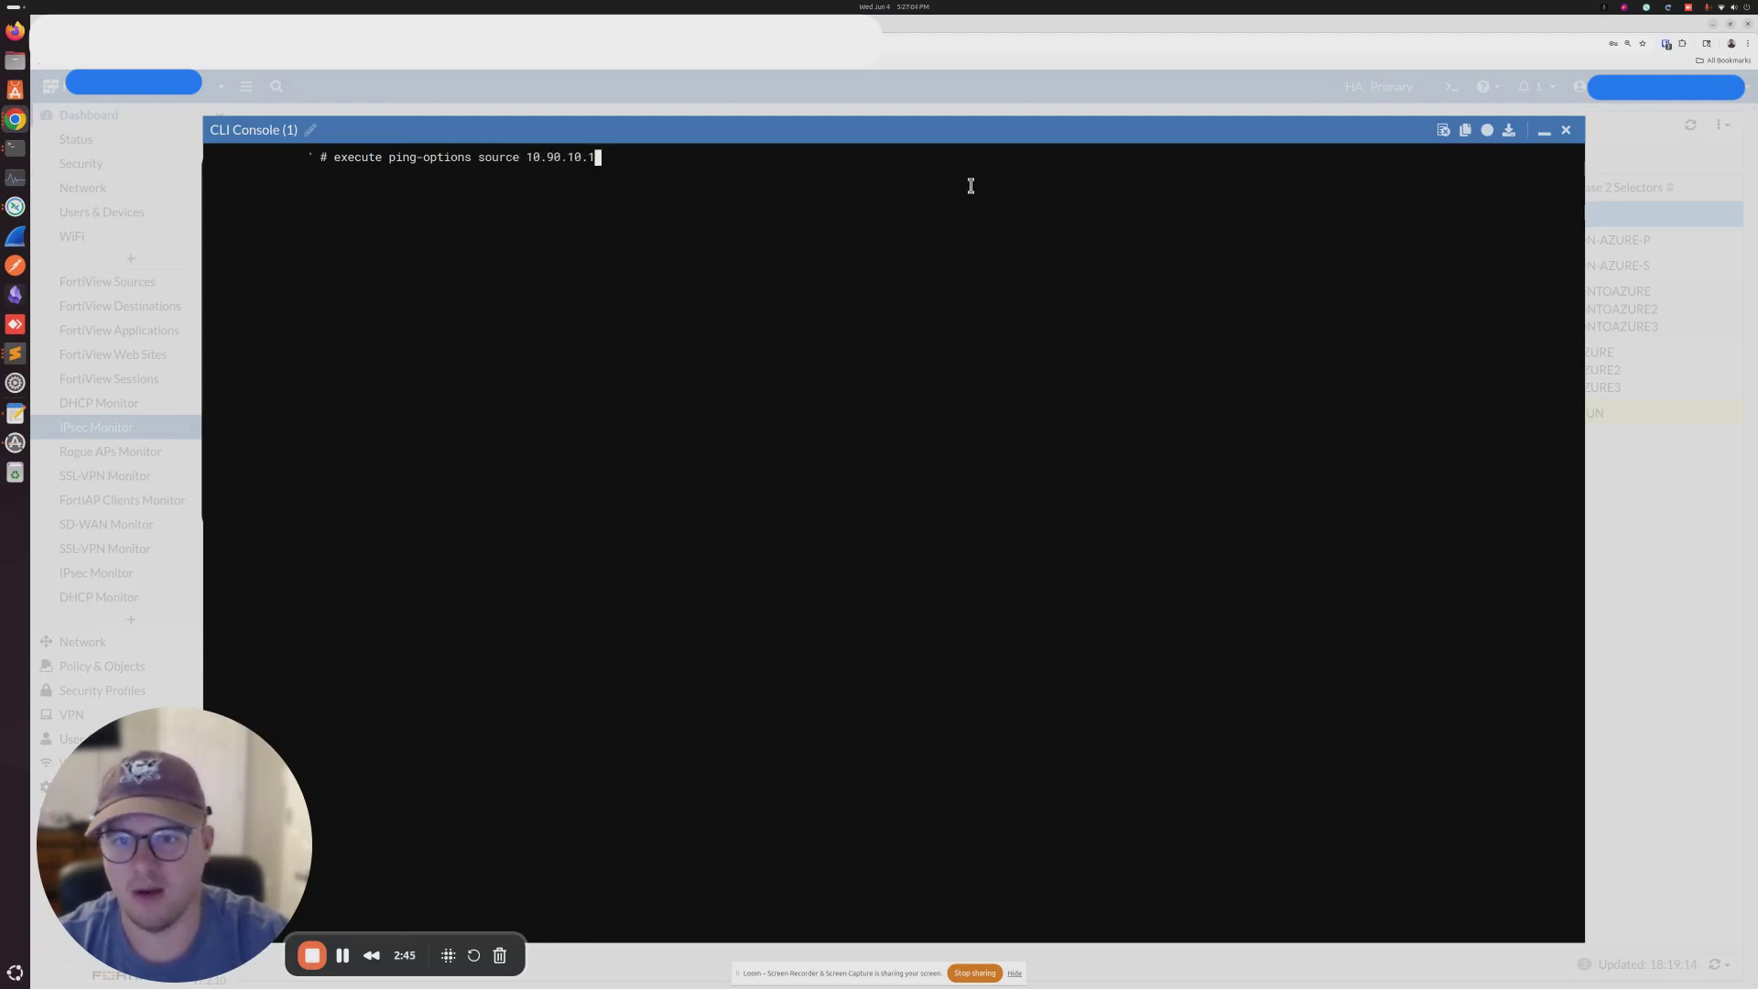
key(Return)
- Ping the UniFi gateway at 192.168.0.1 from the FortiGate with execute ping
text(exe)
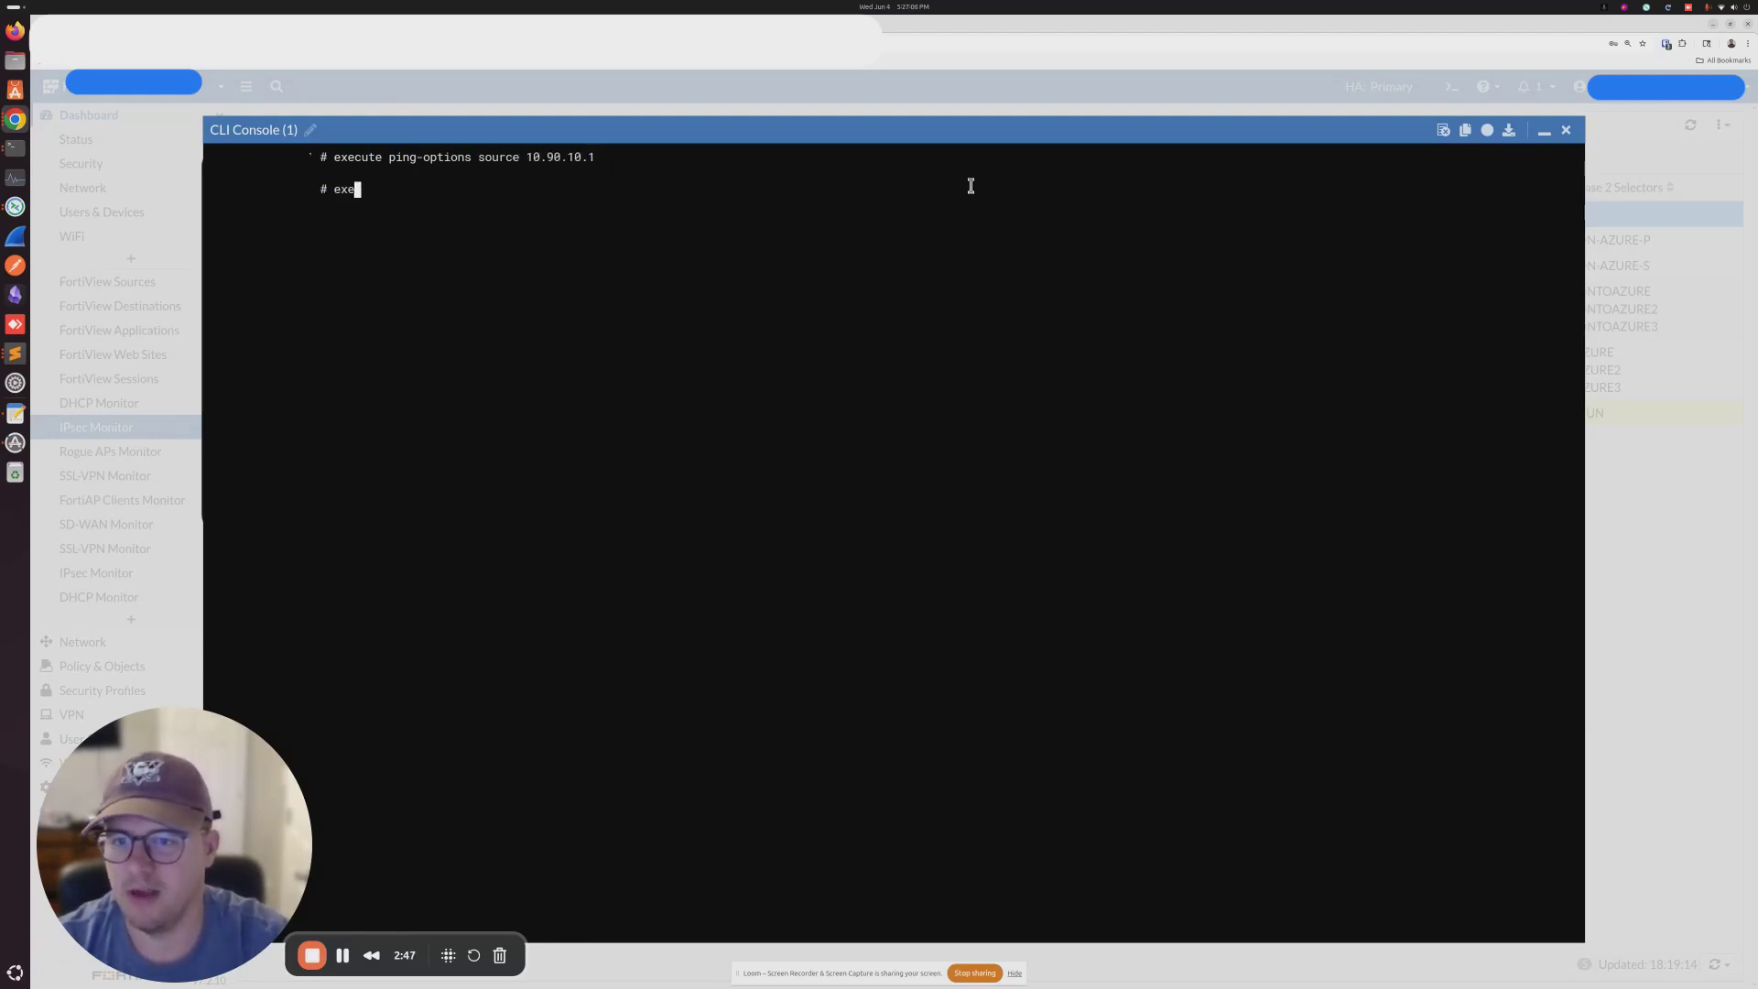
text(cute ping 192.)
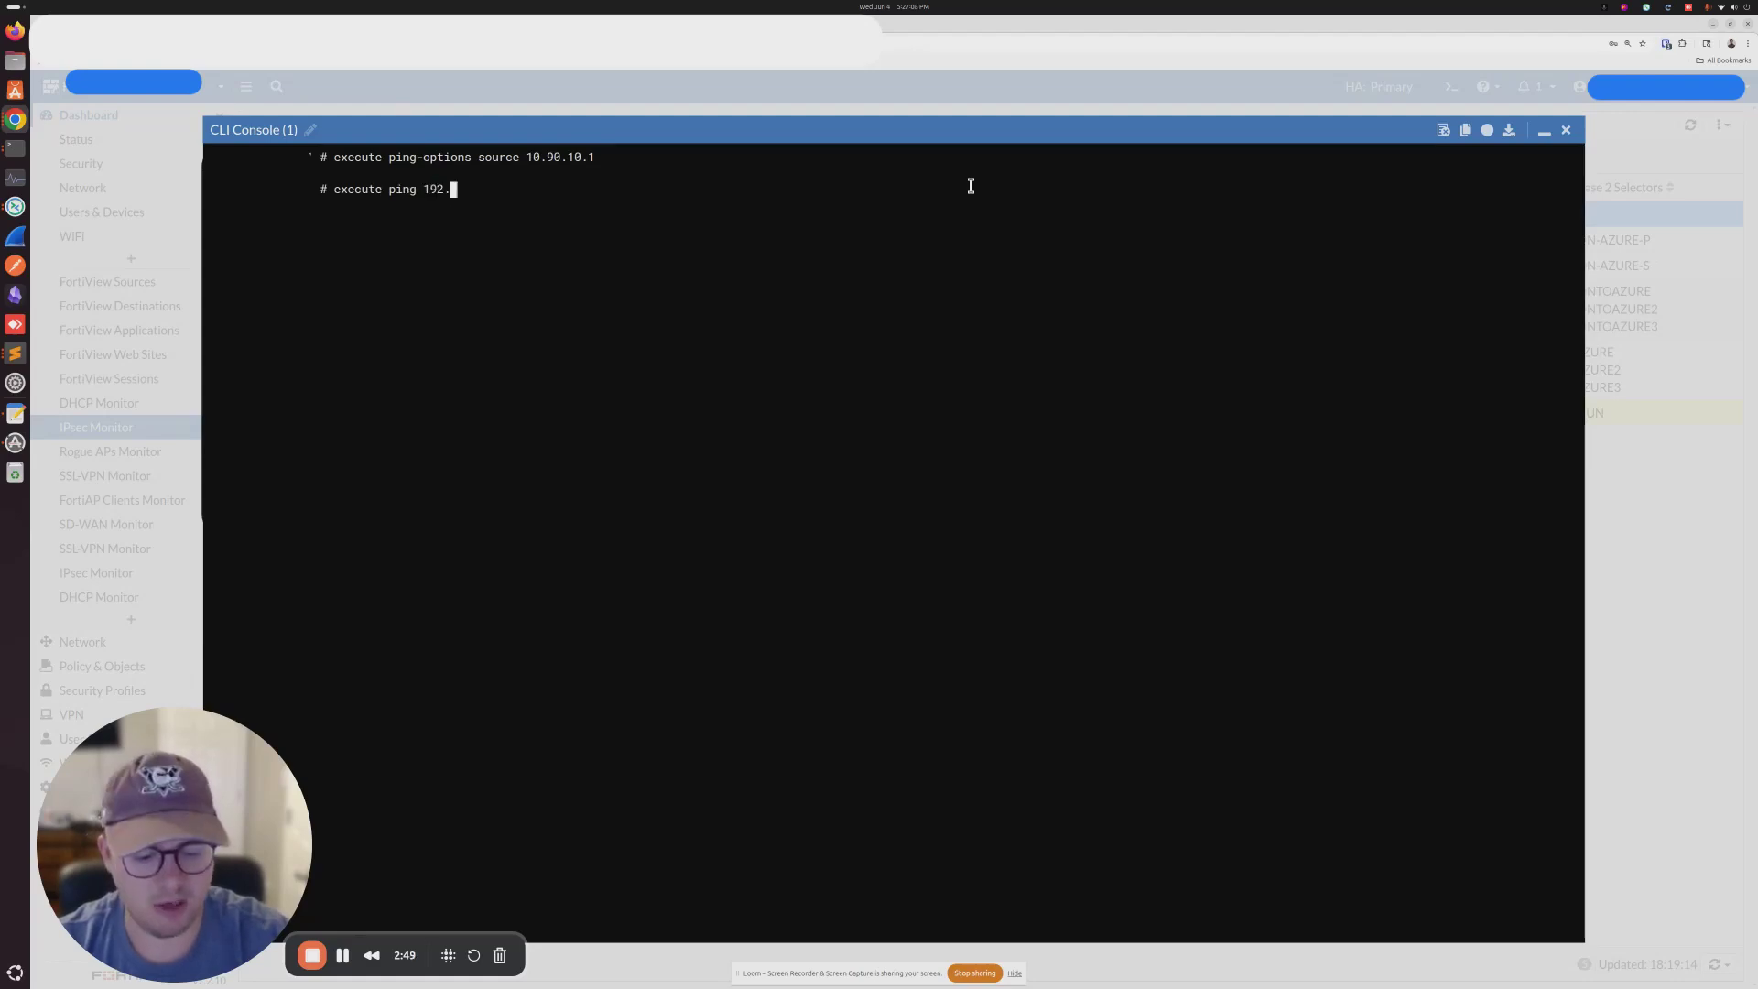
text(168.0.1)
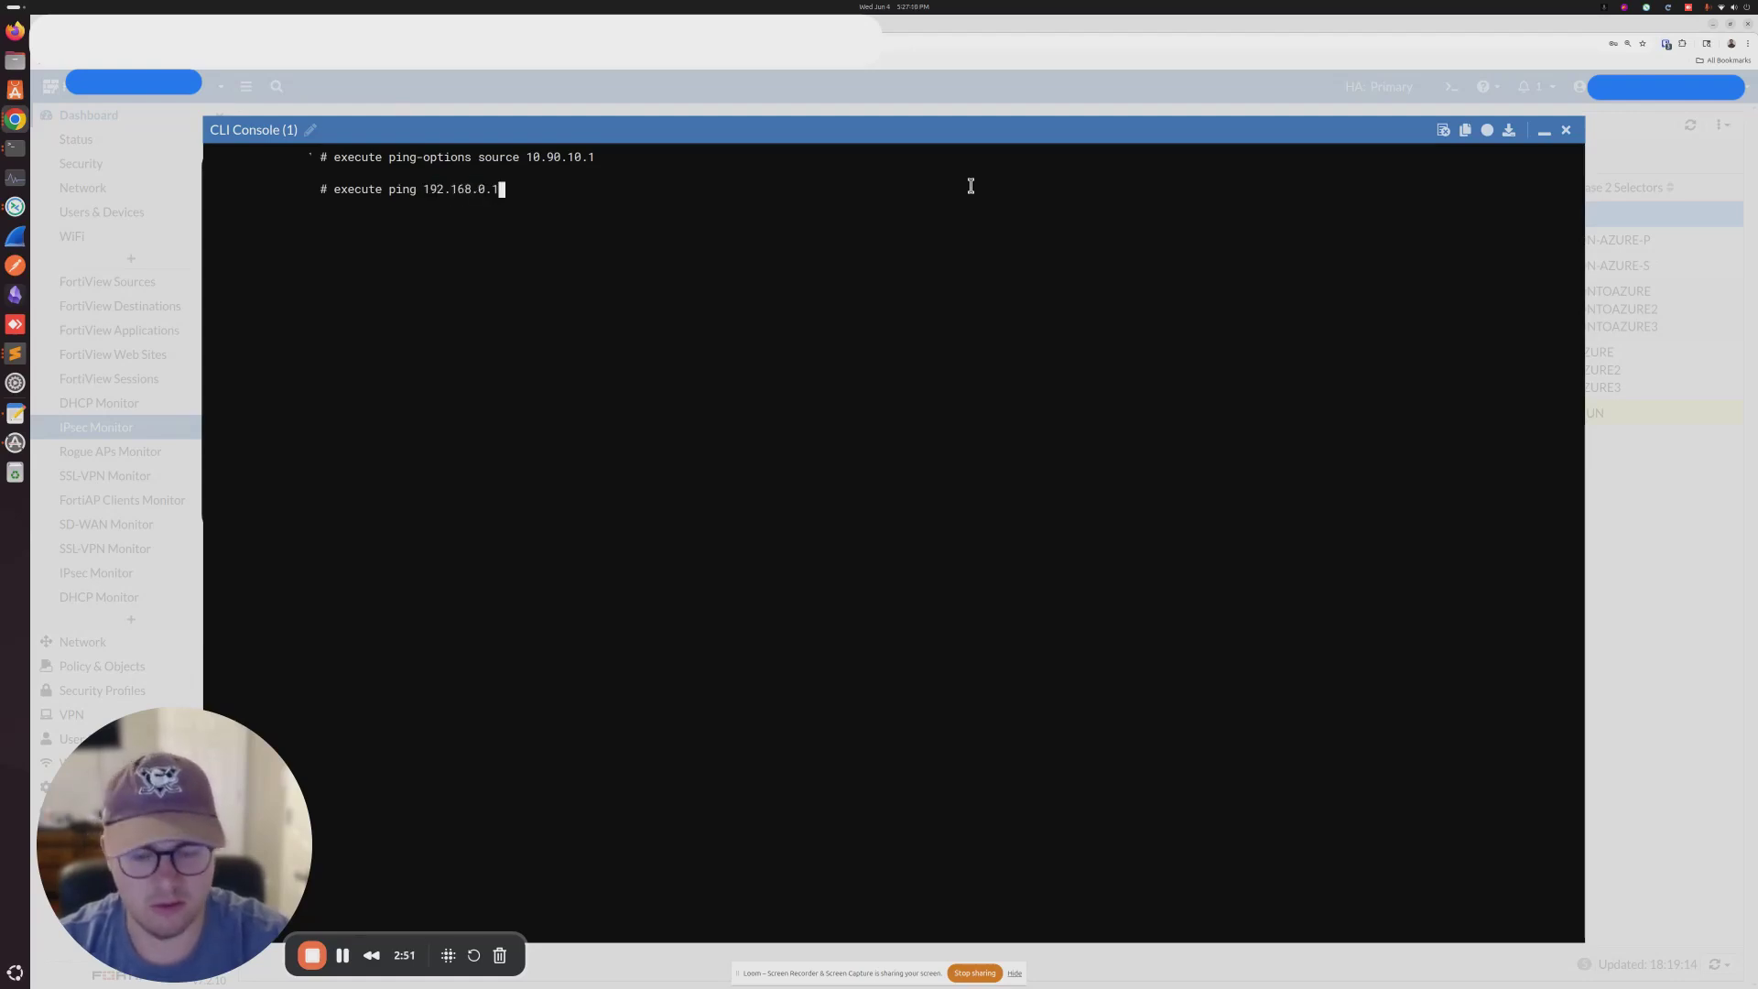